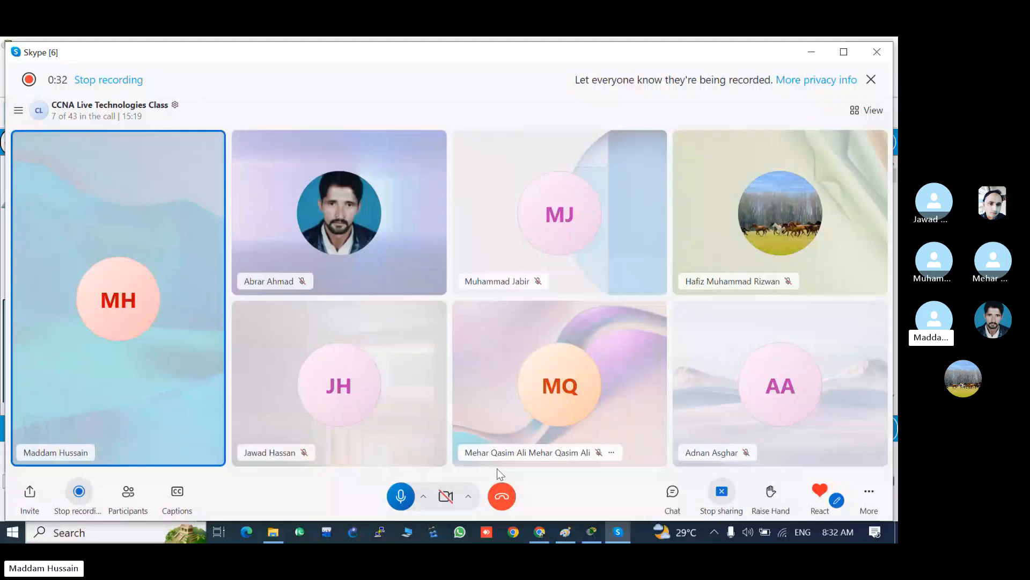
Step: Switch between the Routing 4X Ciscom topology in Packet Tracer and the Routing-x4R diagram in Paint to compare their networks
{"action": "left_click", "coordinate": [592, 533]}
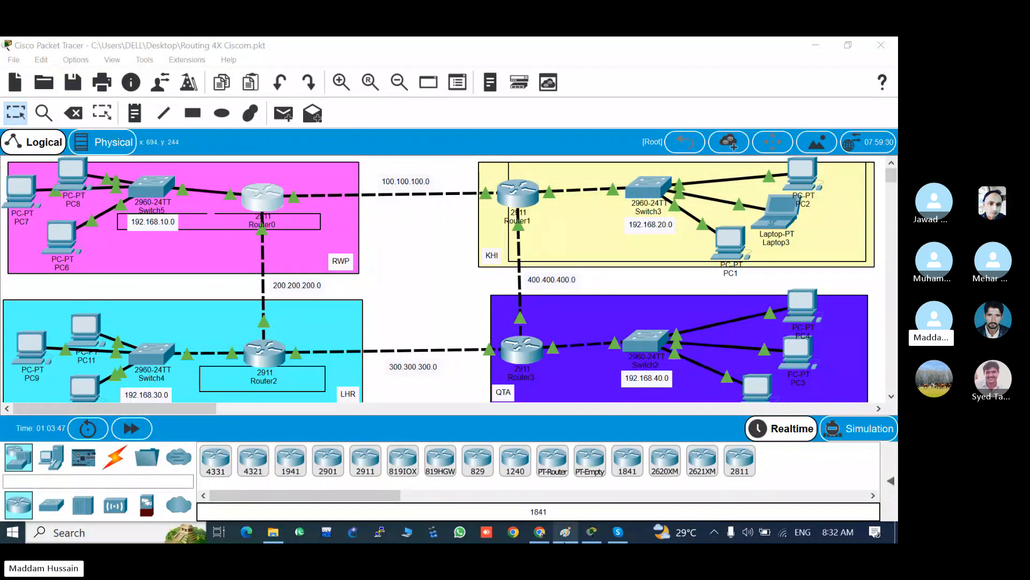
{"action": "left_click", "coordinate": [565, 532]}
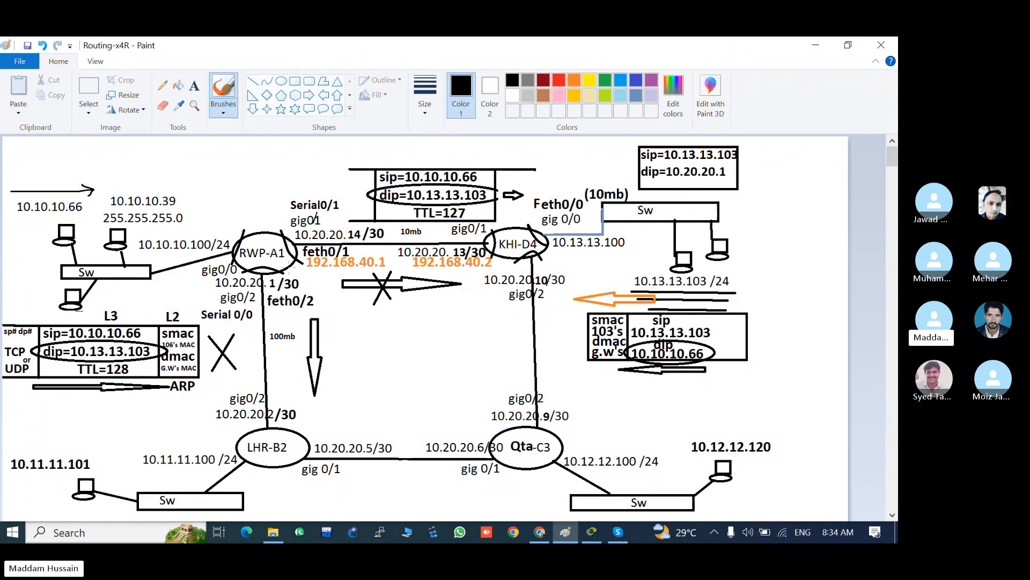
{"action": "left_click", "coordinate": [594, 531]}
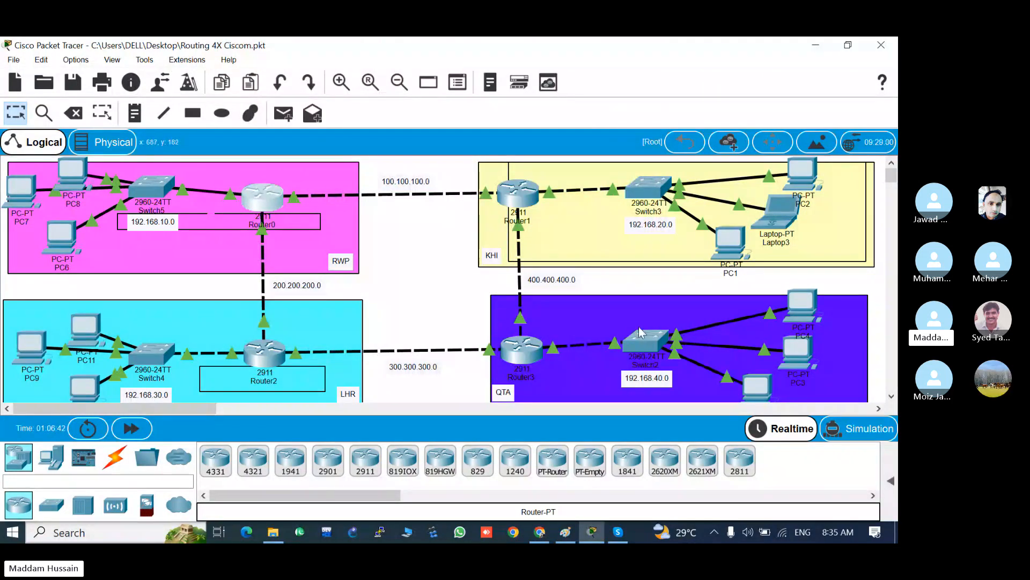
{"action": "key", "text": "alt+Tab"}
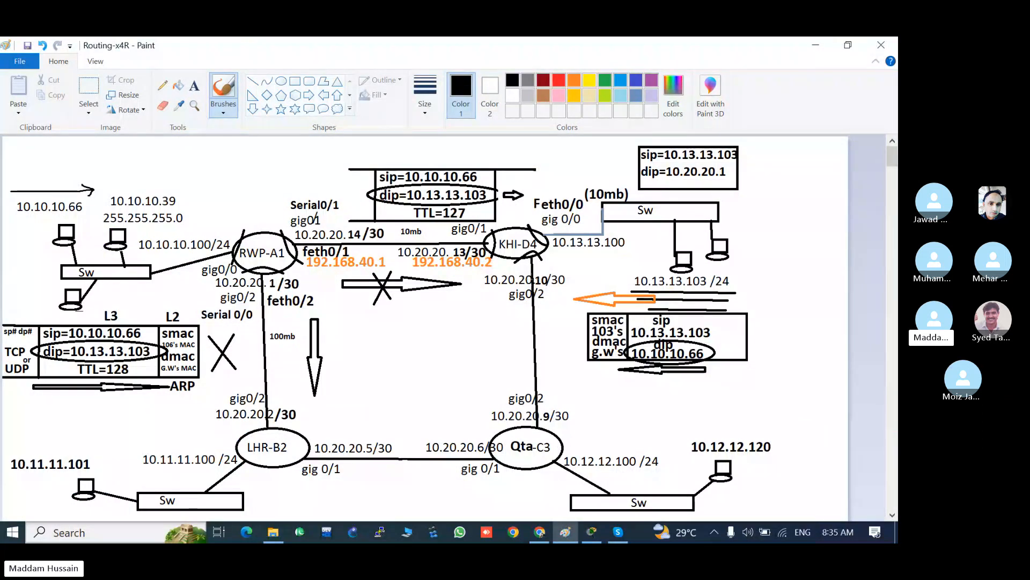
{"action": "key", "text": "alt+Tab"}
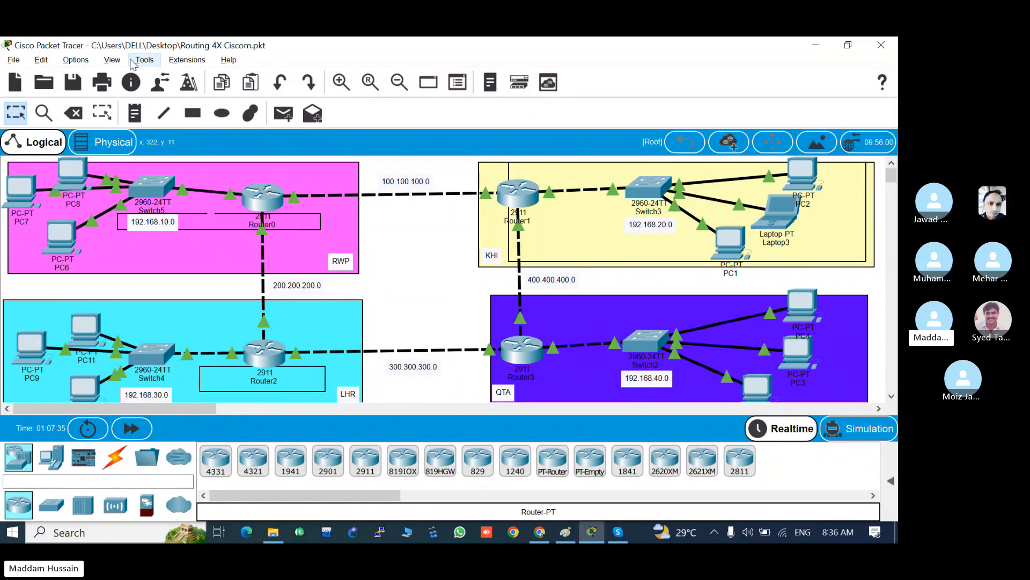
Step: Enable the preference to always show port labels in the logical workspace
{"action": "left_click", "coordinate": [75, 61]}
{"action": "left_click", "coordinate": [102, 75]}
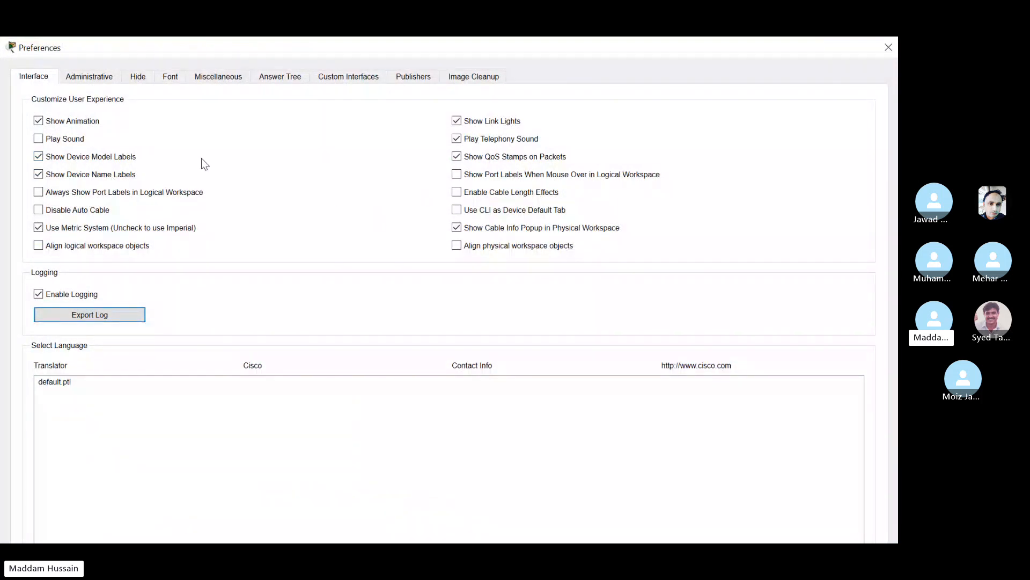
{"action": "left_click", "coordinate": [47, 196]}
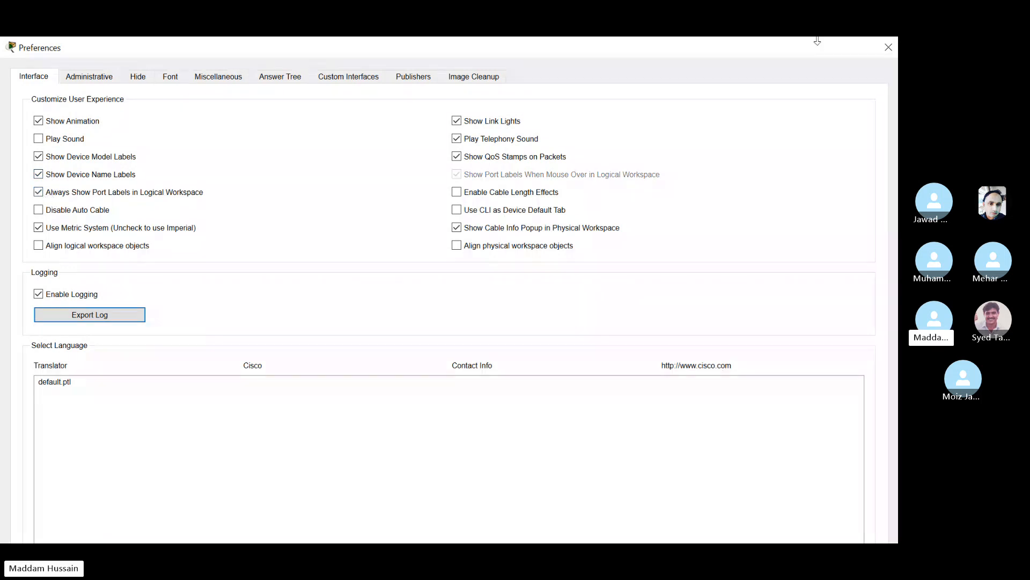
{"action": "left_click", "coordinate": [888, 48]}
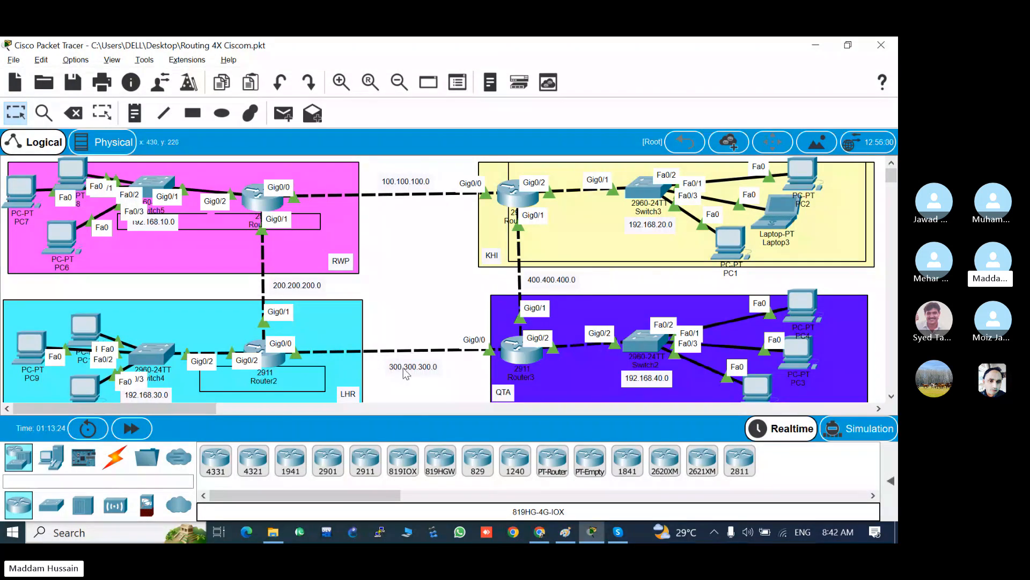
Step: Reposition the 300.300.300.0 and 192.168.10.0 network labels and shift the three QTA PCs closer to Switch2
{"action": "left_click_drag", "start_coordinate": [404, 369], "coordinate": [389, 367]}
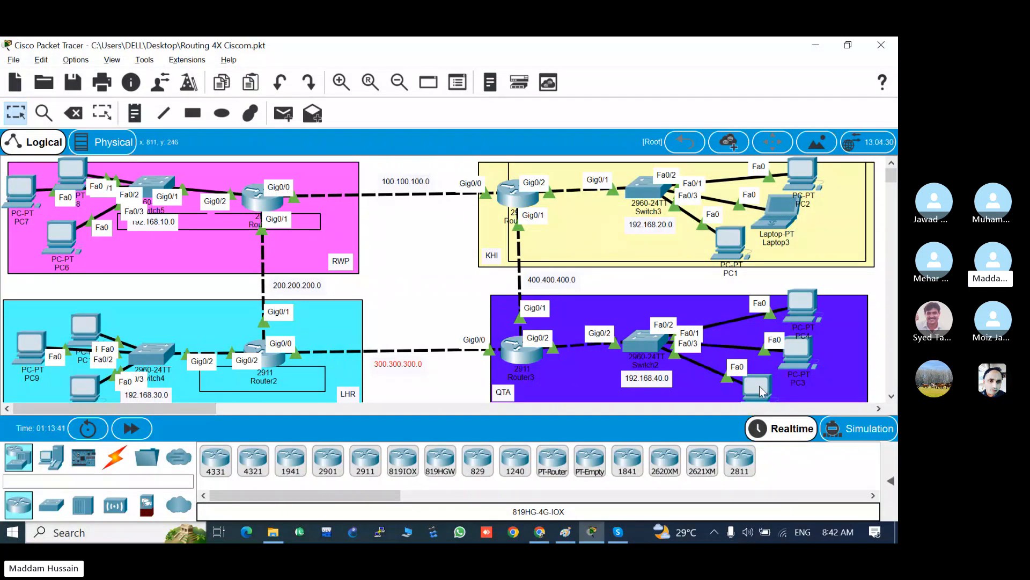
{"action": "left_click_drag", "start_coordinate": [760, 390], "coordinate": [738, 390]}
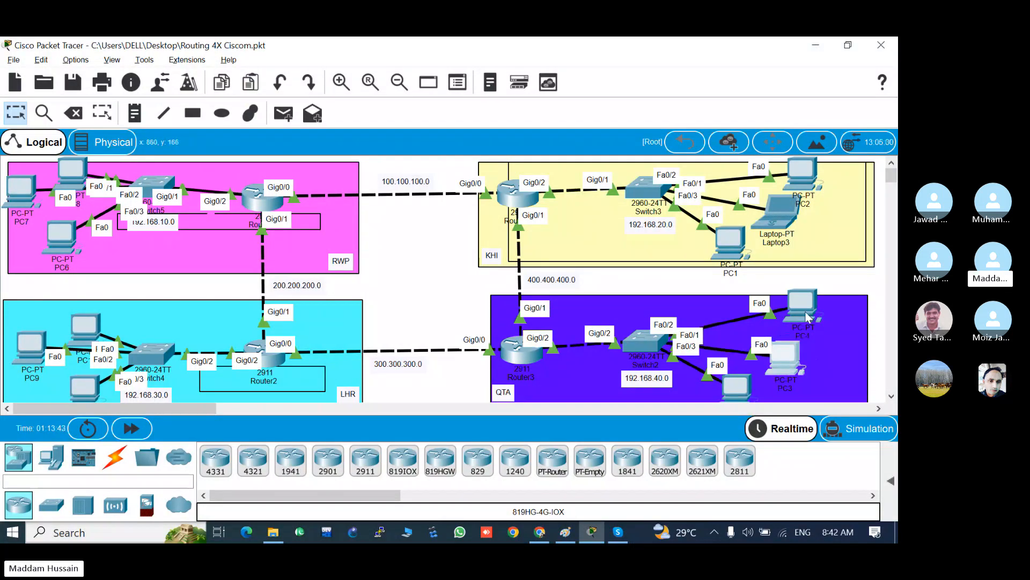
{"action": "left_click", "coordinate": [805, 314]}
{"action": "left_click_drag", "start_coordinate": [804, 314], "coordinate": [801, 322]}
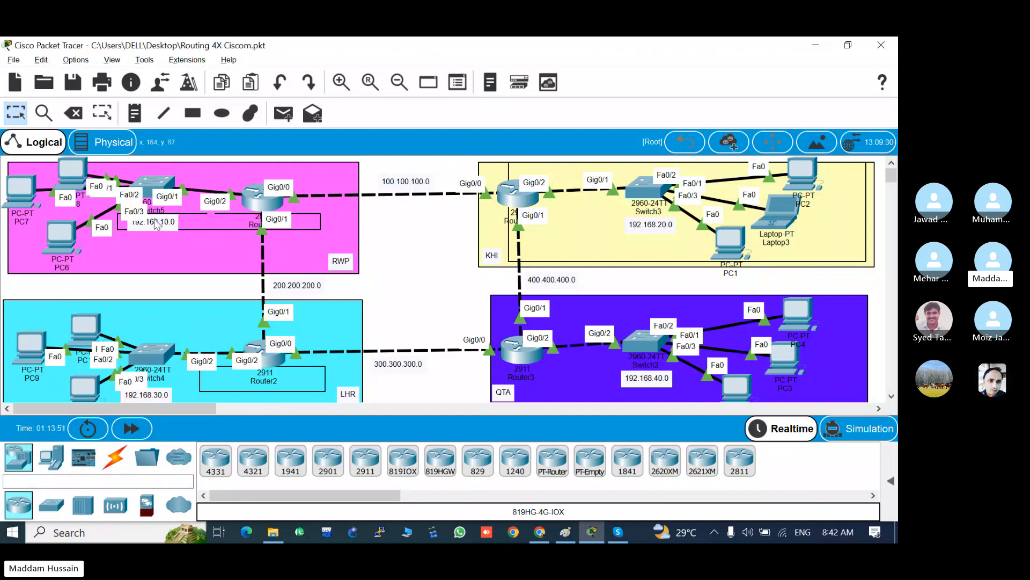
{"action": "left_click_drag", "start_coordinate": [157, 225], "coordinate": [176, 234]}
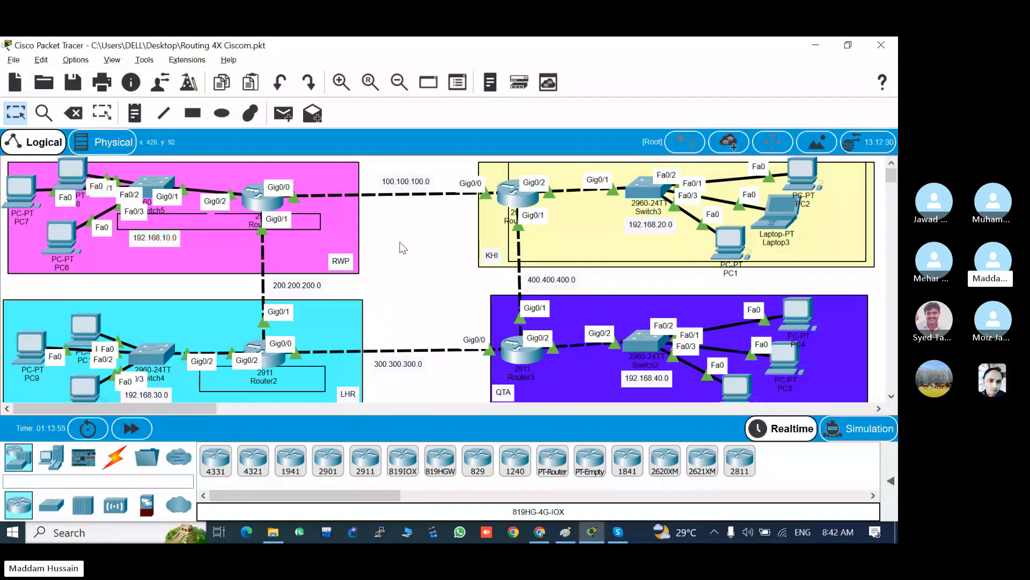
{"action": "left_click", "coordinate": [163, 250]}
{"action": "left_click", "coordinate": [69, 171]}
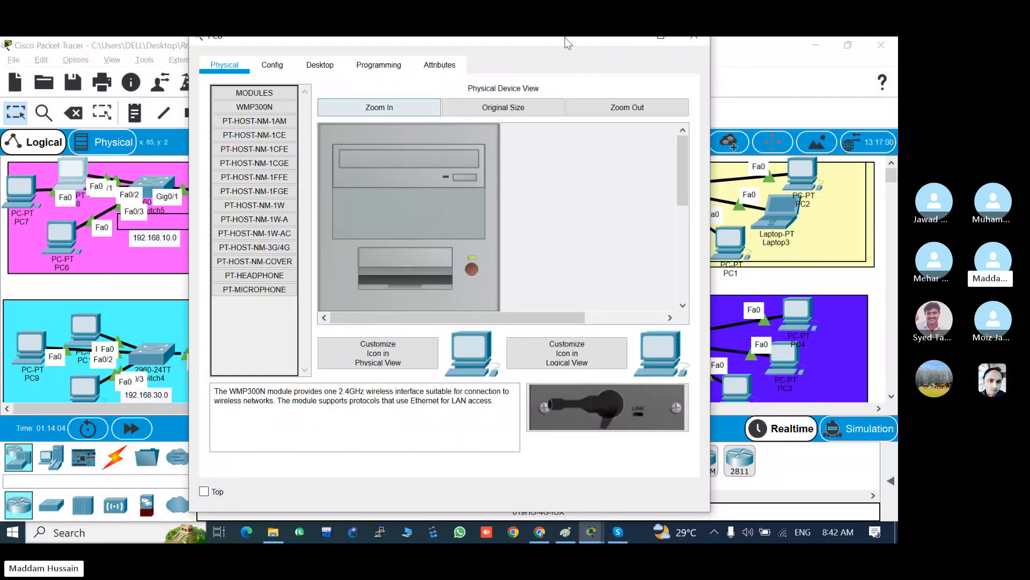
{"action": "left_click", "coordinate": [691, 41]}
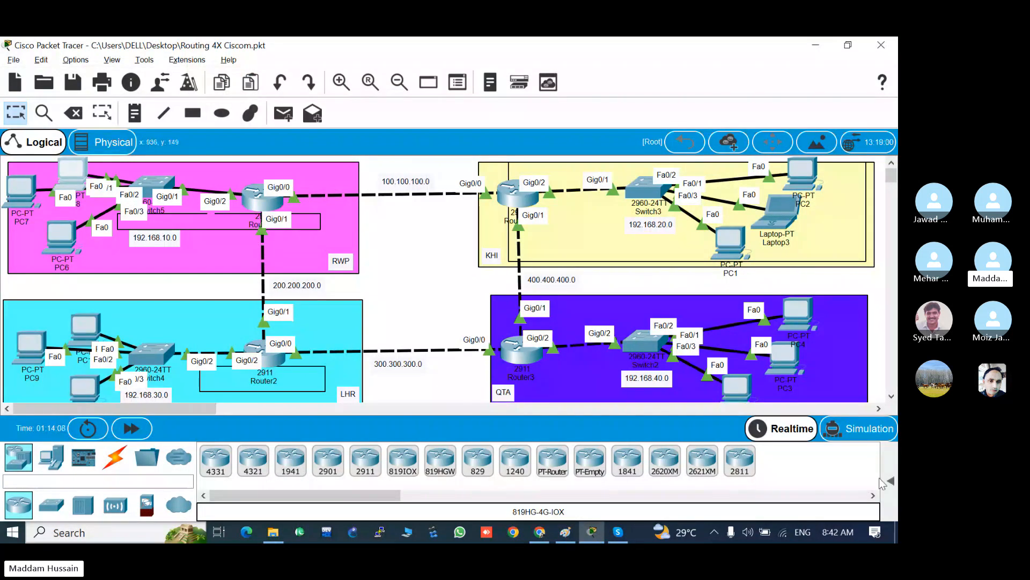
Step: Switch to the Windows network settings and examine the Wi-Fi adapter's network connection details
{"action": "right_click", "coordinate": [782, 536]}
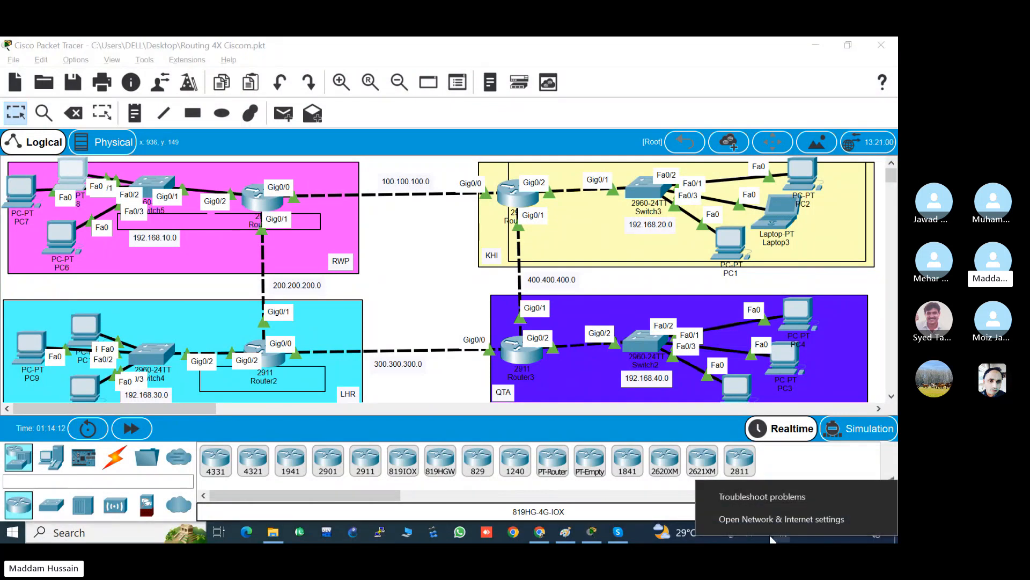
{"action": "left_click", "coordinate": [761, 520]}
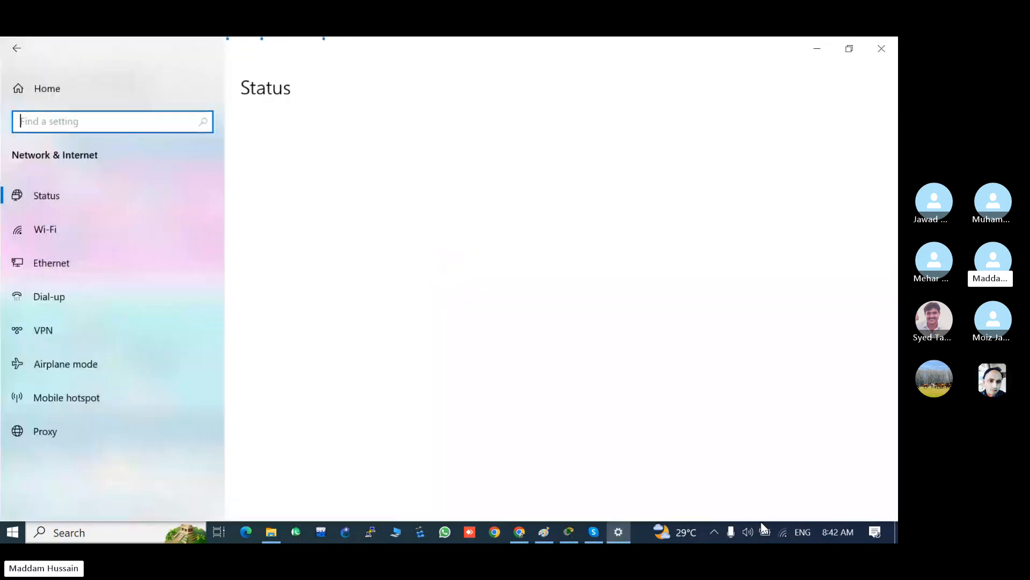
{"action": "scroll", "coordinate": [533, 497], "scroll_direction": "down", "scroll_amount": 3}
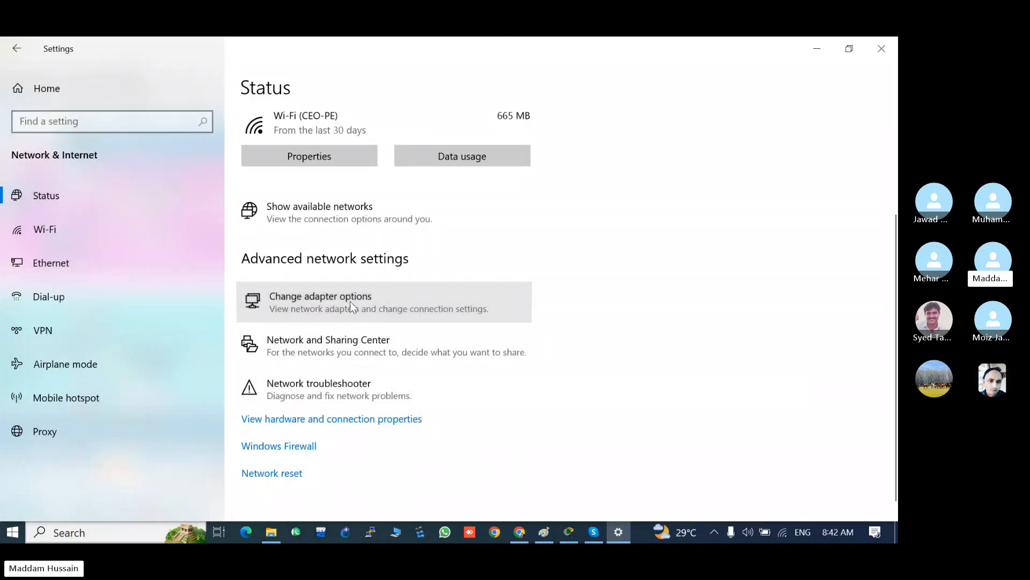
{"action": "left_click", "coordinate": [400, 304]}
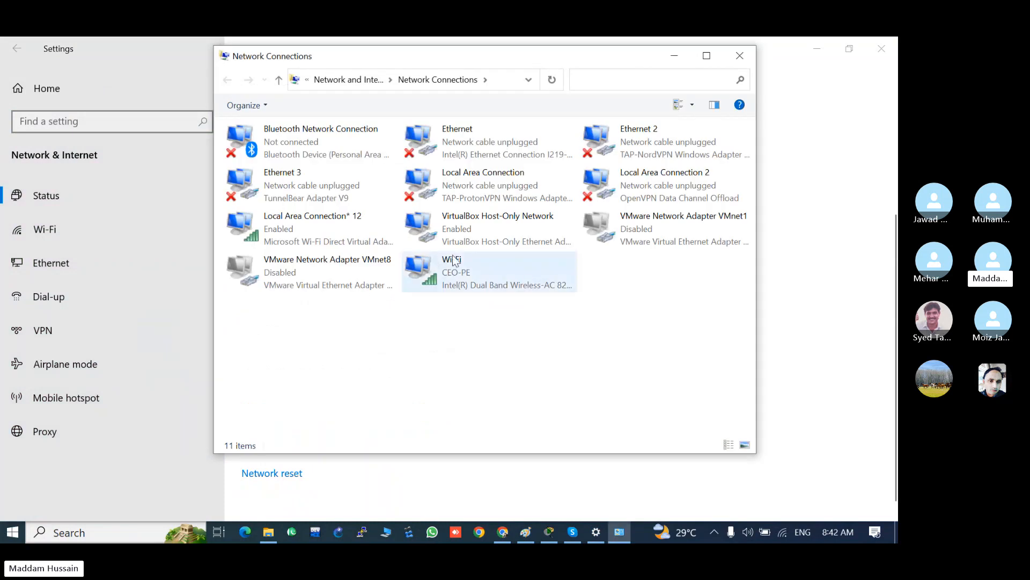
{"action": "left_click", "coordinate": [742, 55]}
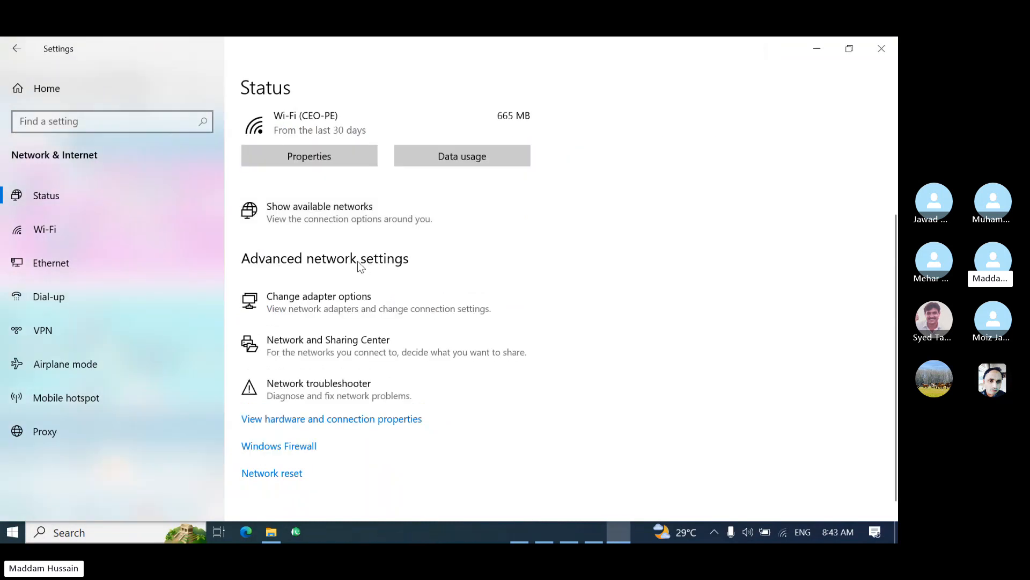
{"action": "left_click", "coordinate": [330, 302]}
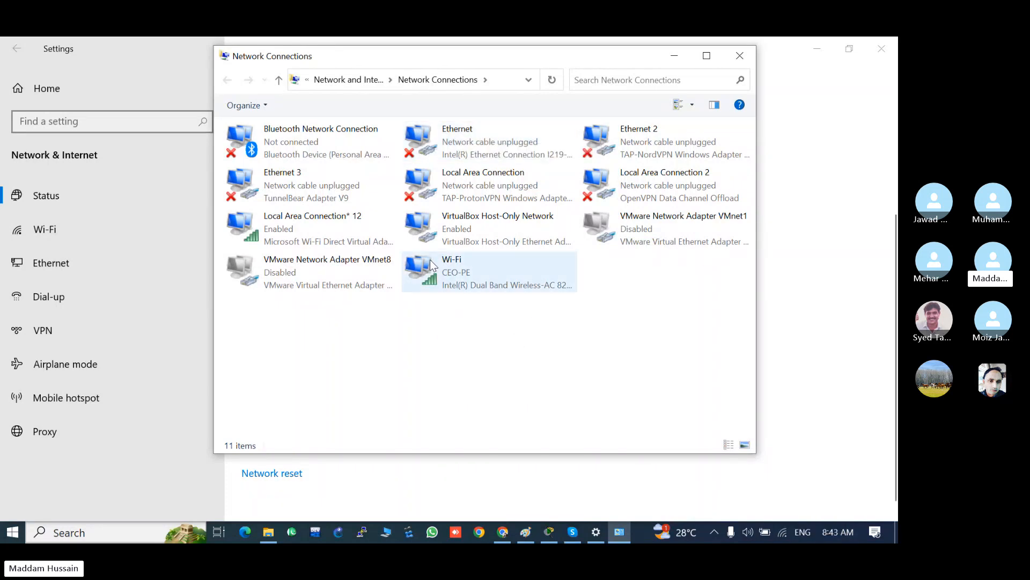
{"action": "double_click", "coordinate": [481, 281]}
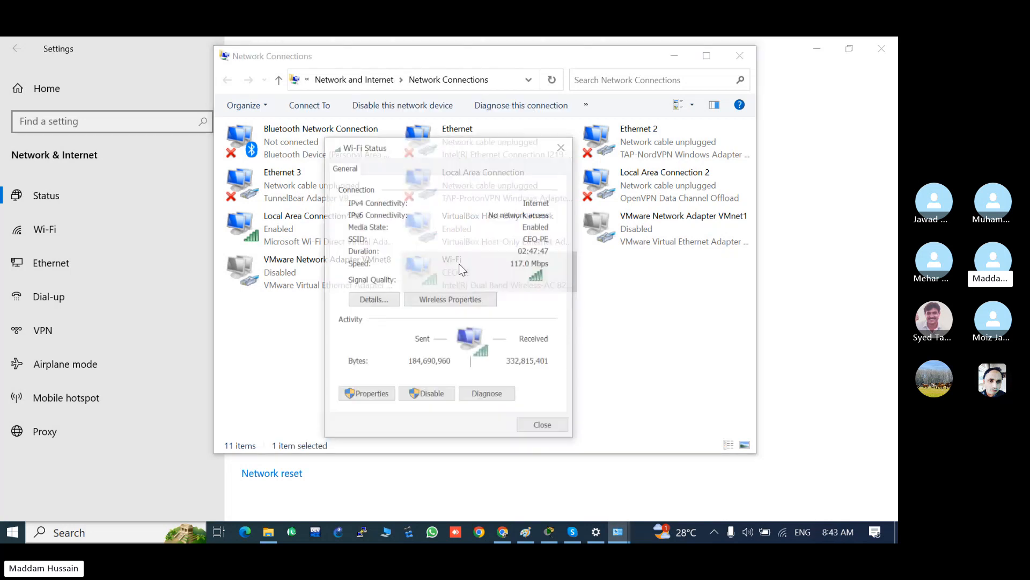
{"action": "left_click", "coordinate": [370, 300]}
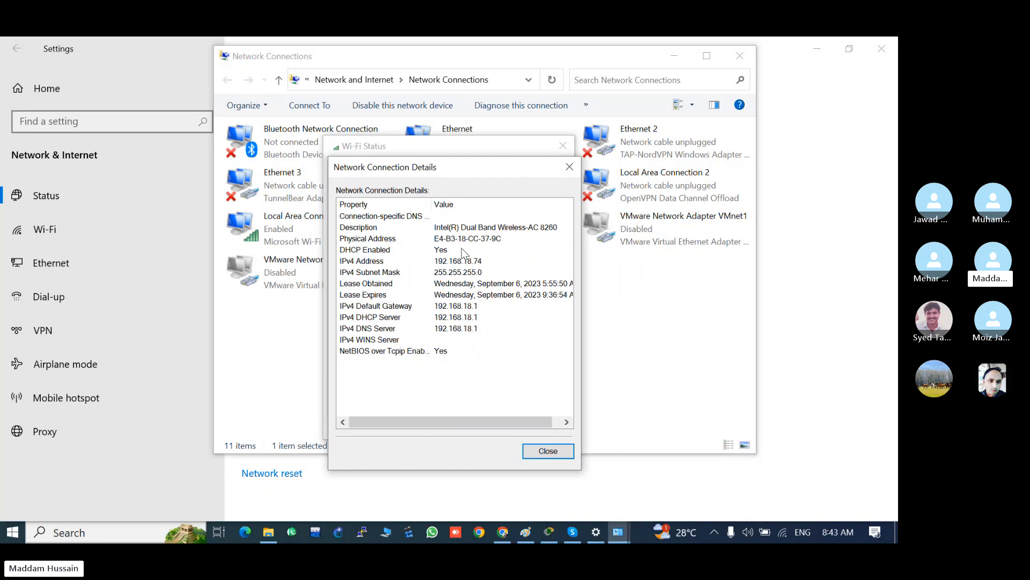
{"action": "key", "text": "Escape"}
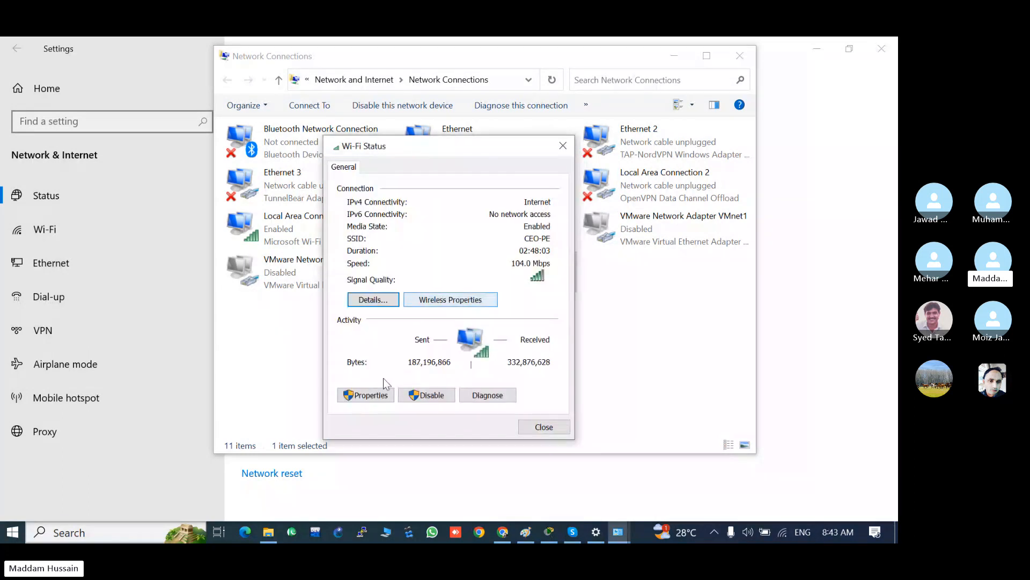
Step: View the Wi-Fi adapter's IPv4 properties, including the manual IP address option, and close the network connections without saving changes
{"action": "left_click", "coordinate": [367, 396]}
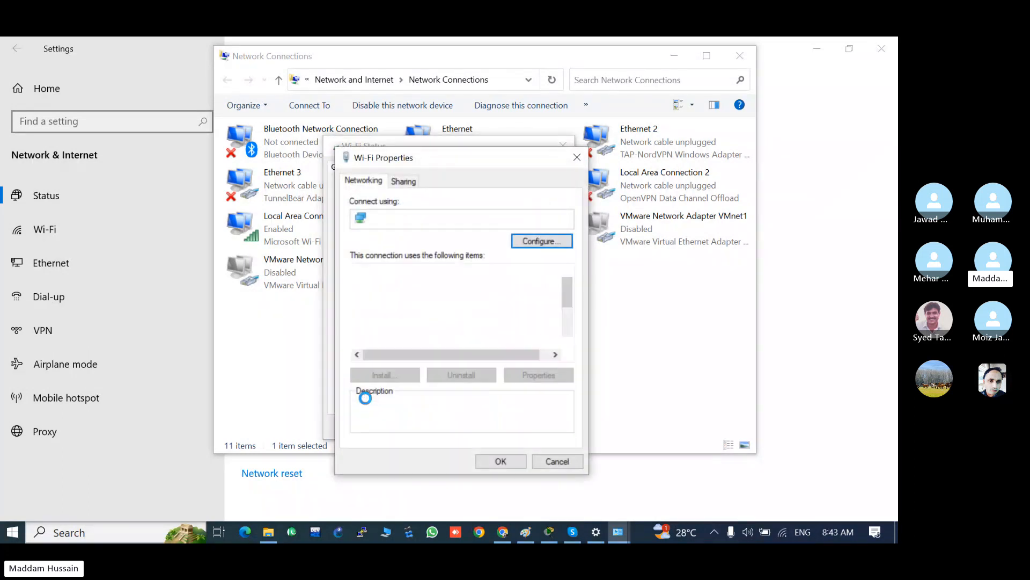
{"action": "scroll", "coordinate": [434, 328], "scroll_direction": "down", "scroll_amount": 2}
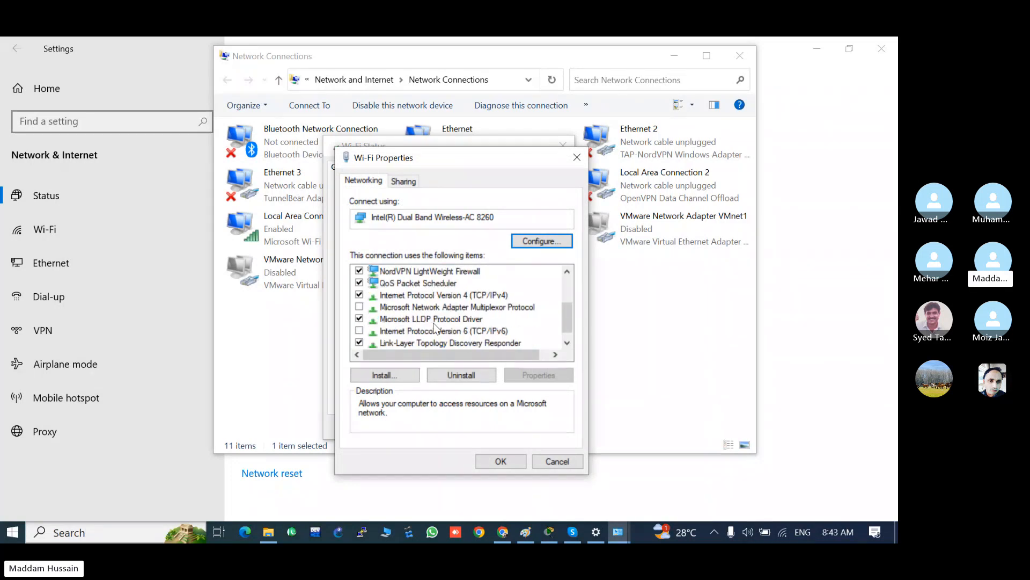
{"action": "double_click", "coordinate": [420, 295]}
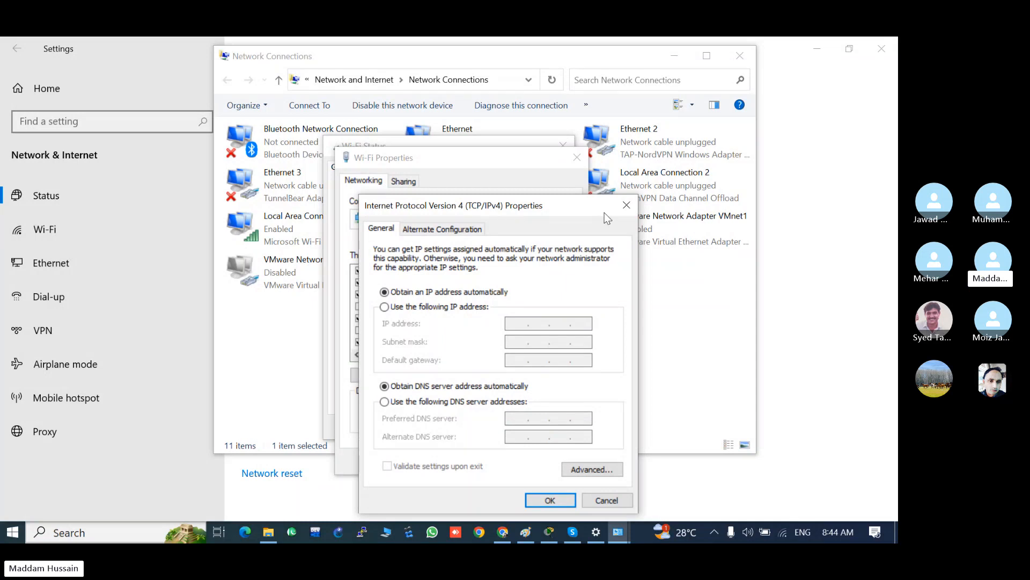
{"action": "left_click", "coordinate": [385, 307]}
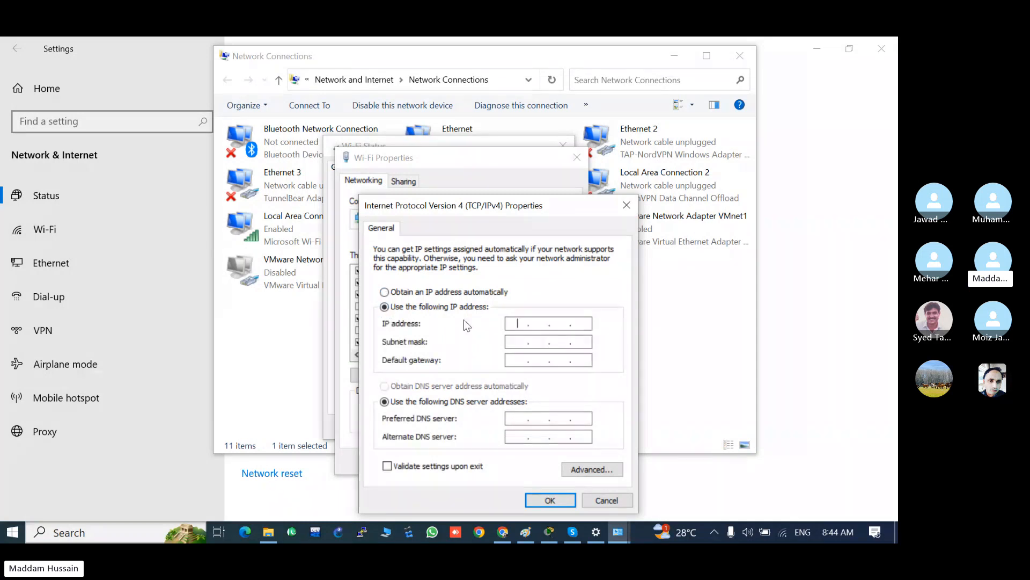
{"action": "left_click", "coordinate": [384, 292]}
{"action": "left_click", "coordinate": [626, 205]}
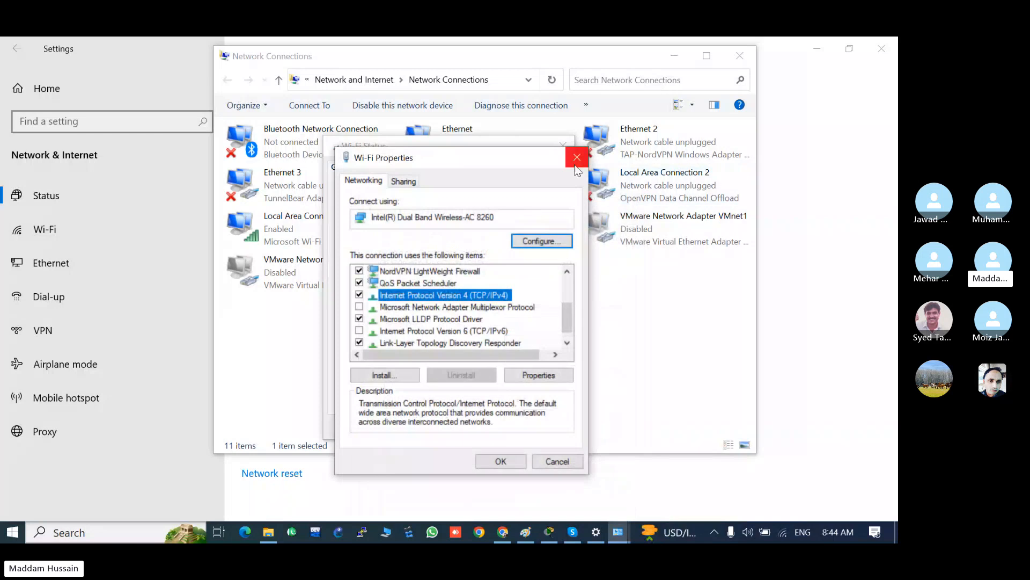
{"action": "left_click", "coordinate": [577, 158]}
{"action": "left_click", "coordinate": [563, 145]}
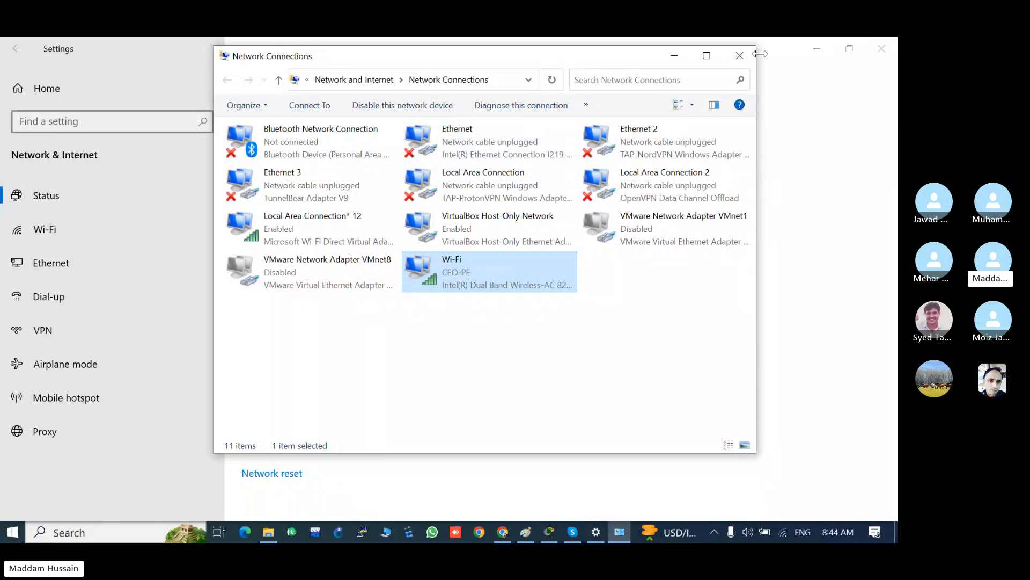
{"action": "left_click", "coordinate": [744, 50]}
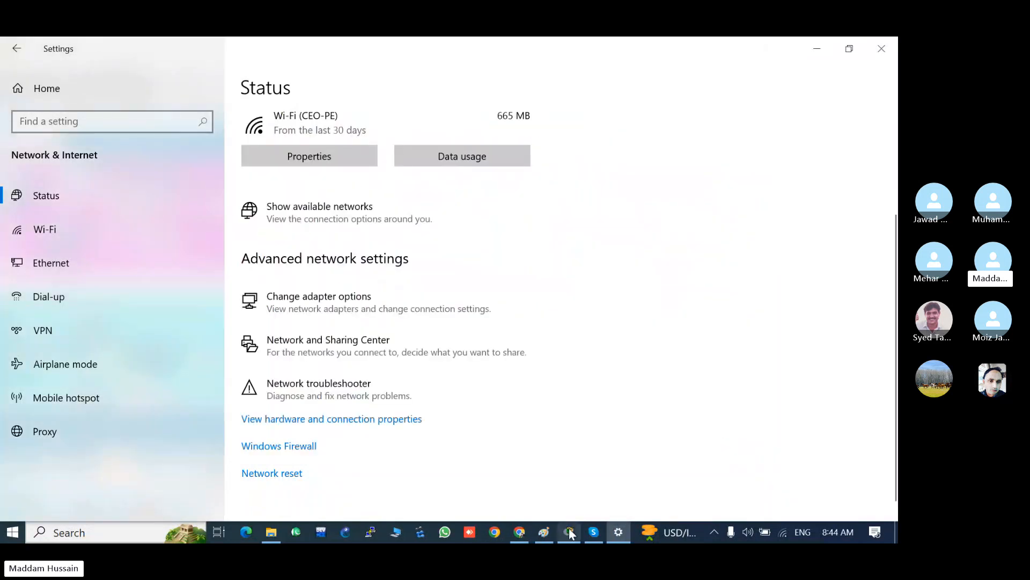
Step: Switch back to Packet Tracer and give PC8 in the RWP area static IP 192.168.10.1 with subnet mask 255.255.255.0
{"action": "left_click", "coordinate": [570, 532]}
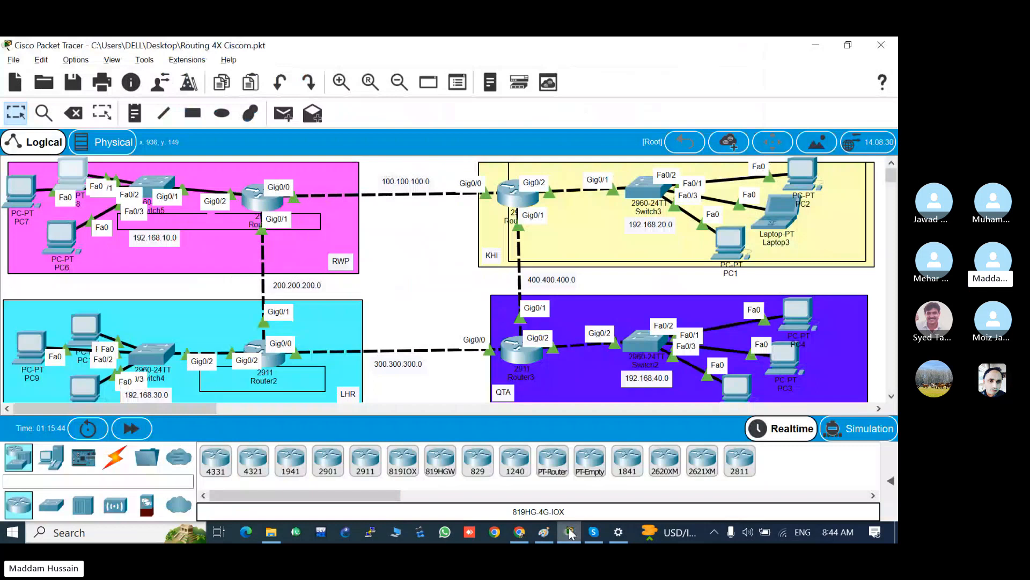
{"action": "left_click", "coordinate": [73, 178]}
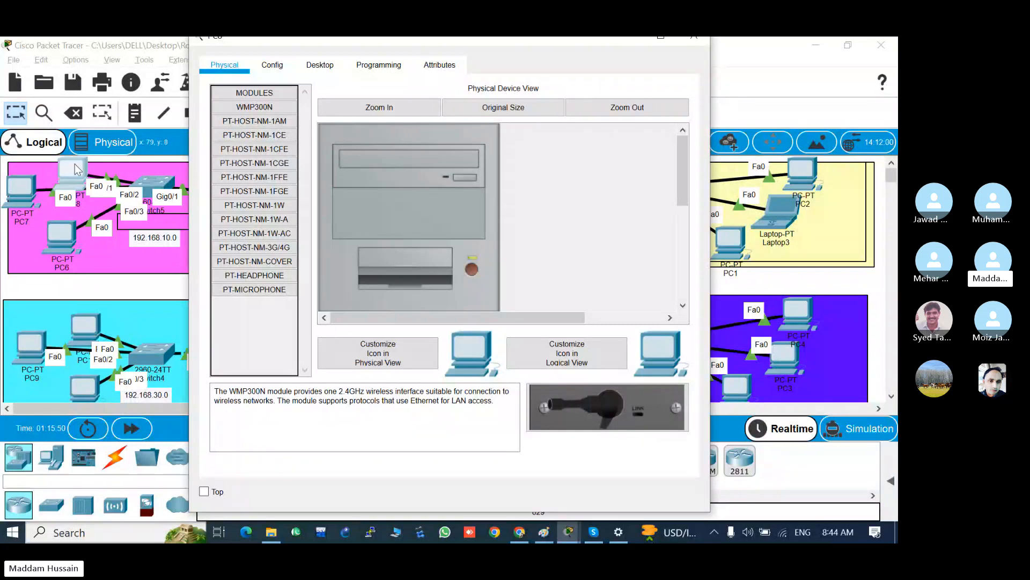
{"action": "left_click", "coordinate": [318, 66]}
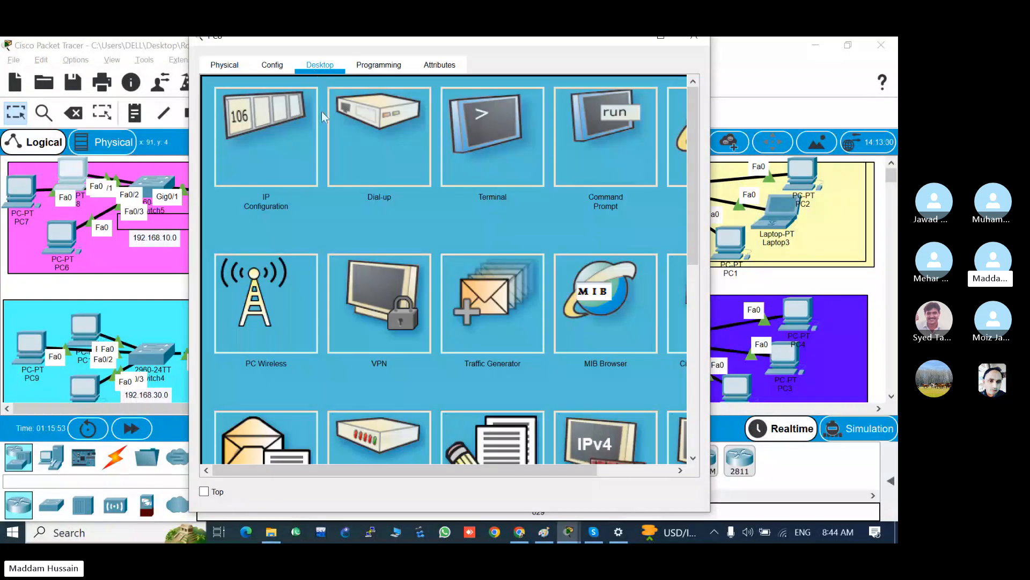
{"action": "left_click", "coordinate": [256, 149]}
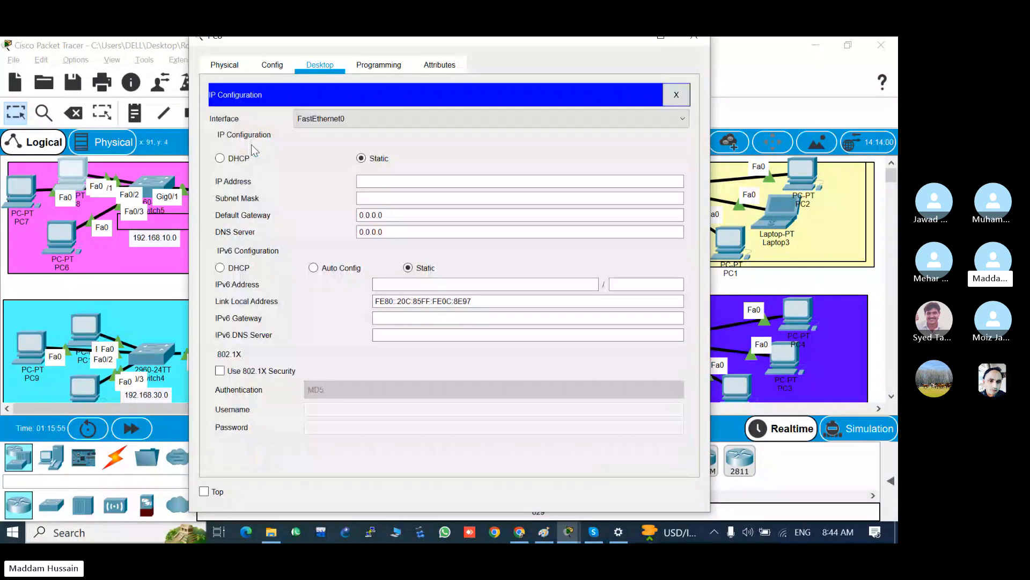
{"action": "left_click", "coordinate": [379, 181]}
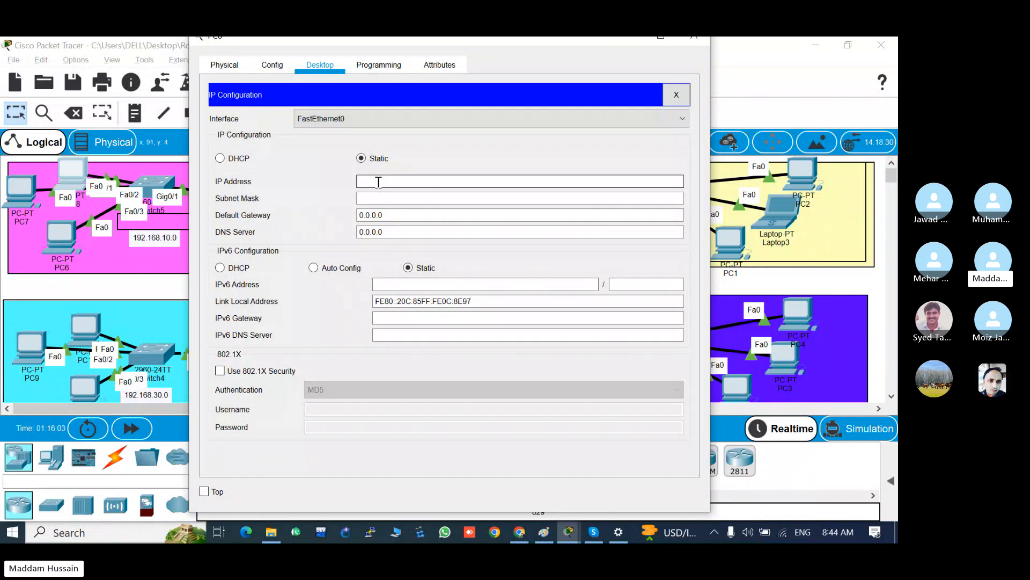
{"action": "type", "text": "19"}
{"action": "type", "text": "2.168.10"}
{"action": "type", "text": ".1"}
{"action": "key", "text": "Tab"}
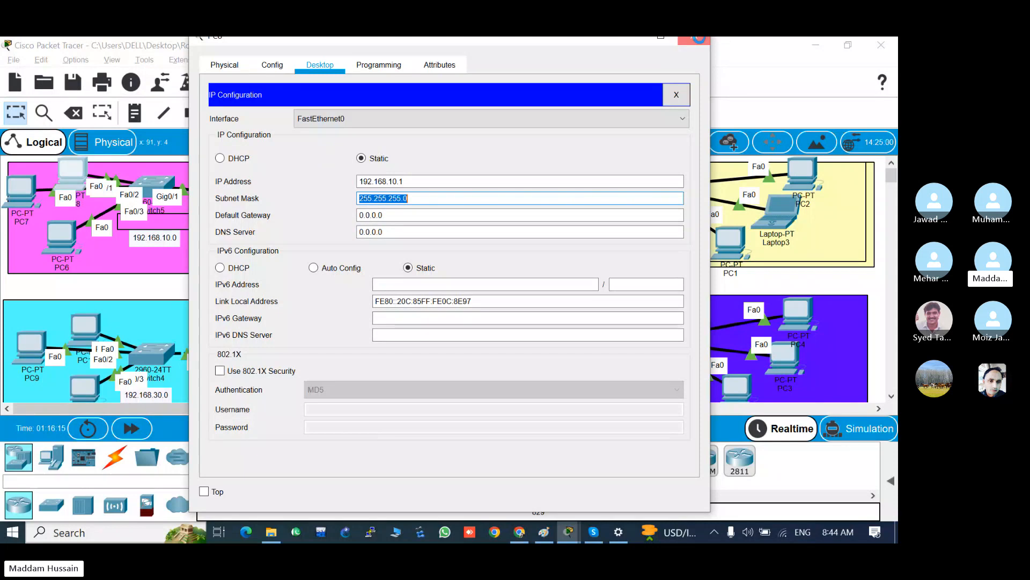
{"action": "left_click", "coordinate": [698, 39]}
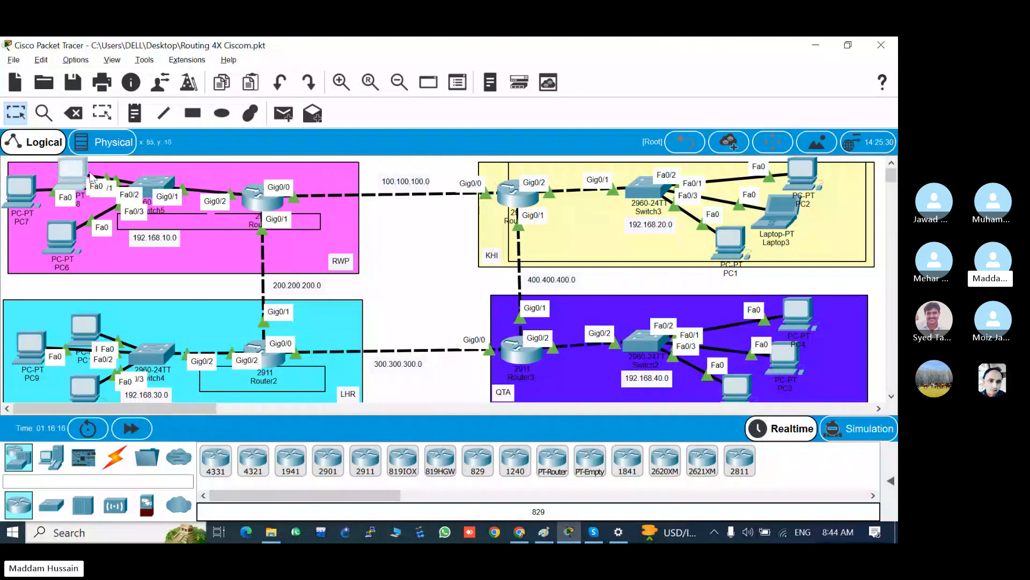
Step: Assign static IP address 192.168.10.2 with the default subnet mask to PC7 in the RWP area
{"action": "left_click_drag", "start_coordinate": [21, 191], "coordinate": [27, 197]}
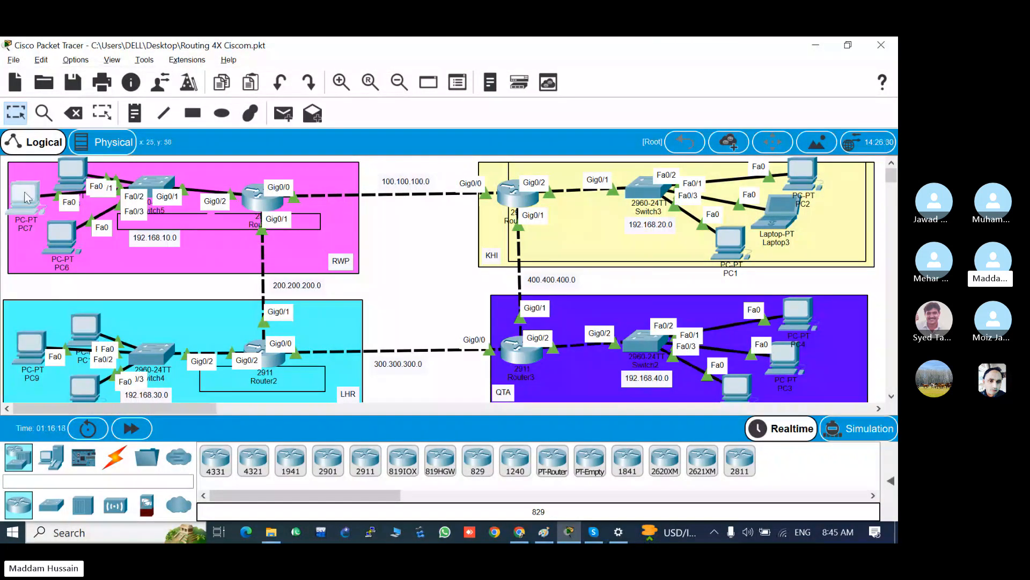
{"action": "left_click", "coordinate": [25, 197]}
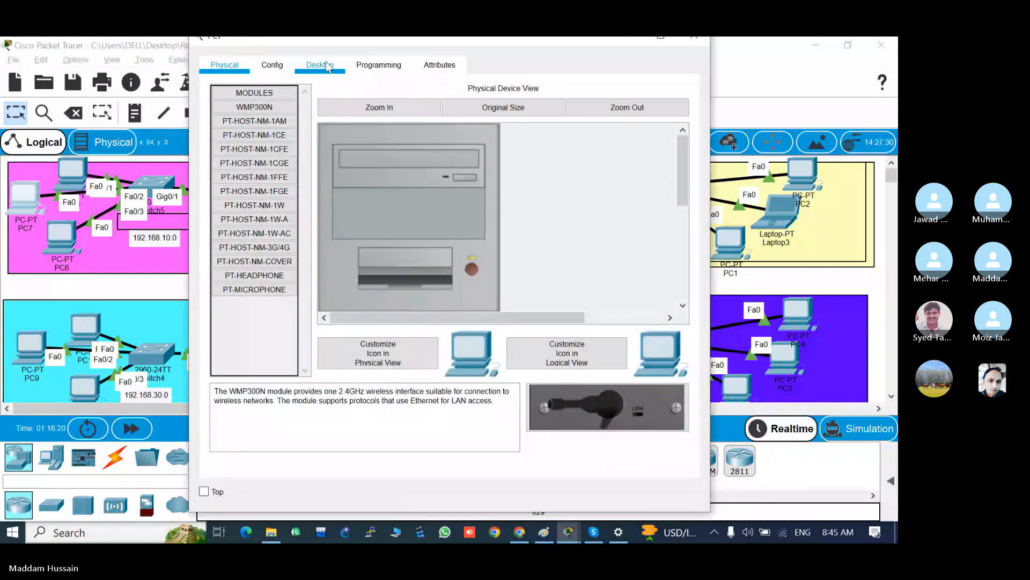
{"action": "left_click", "coordinate": [327, 66]}
{"action": "left_click", "coordinate": [400, 180]}
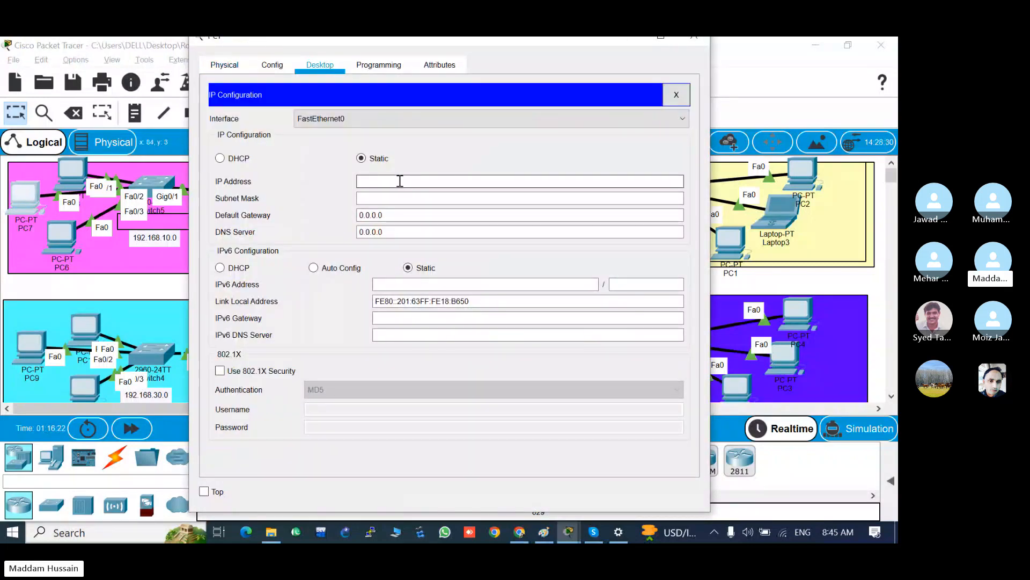
{"action": "type", "text": "192"}
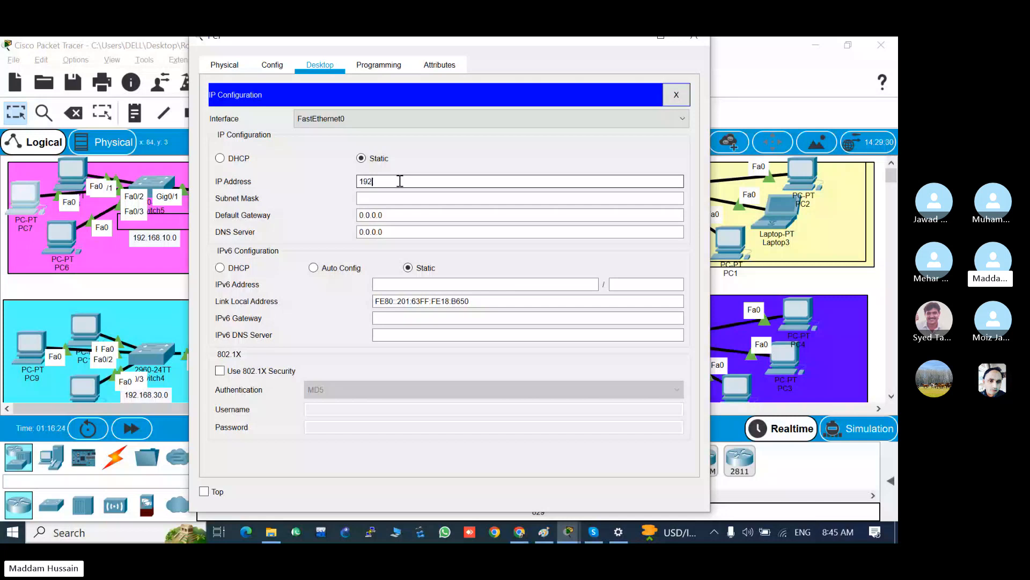
{"action": "type", "text": ".168.10.2"}
{"action": "key", "text": "Tab"}
{"action": "left_click_drag", "start_coordinate": [700, 41], "coordinate": [703, 43]}
Step: Assign static IP address 192.168.10.3 with subnet mask 255.255.255.0 to PC6 in the RWP area
{"action": "left_click", "coordinate": [61, 234]}
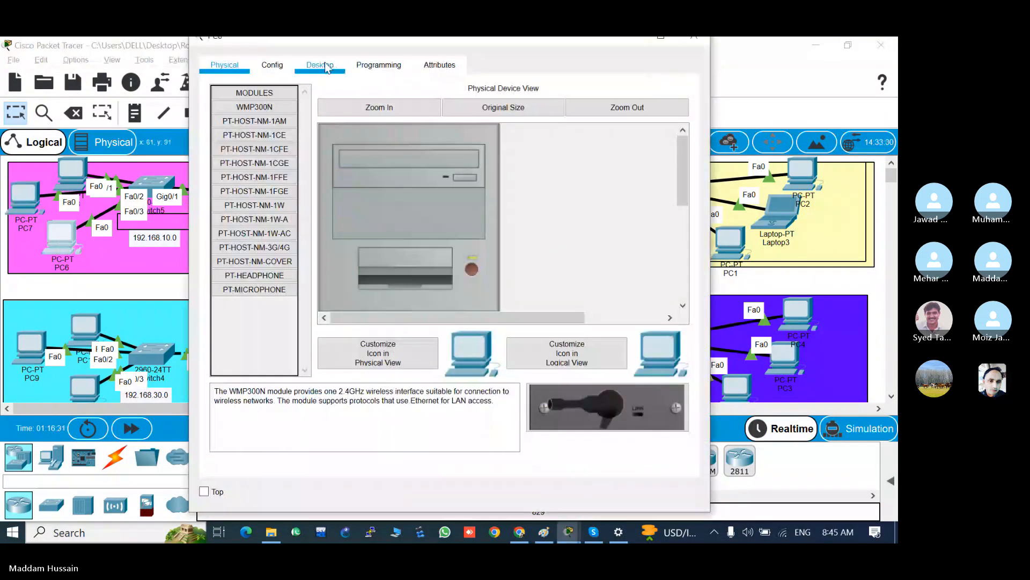
{"action": "left_click", "coordinate": [325, 67]}
{"action": "left_click", "coordinate": [258, 110]}
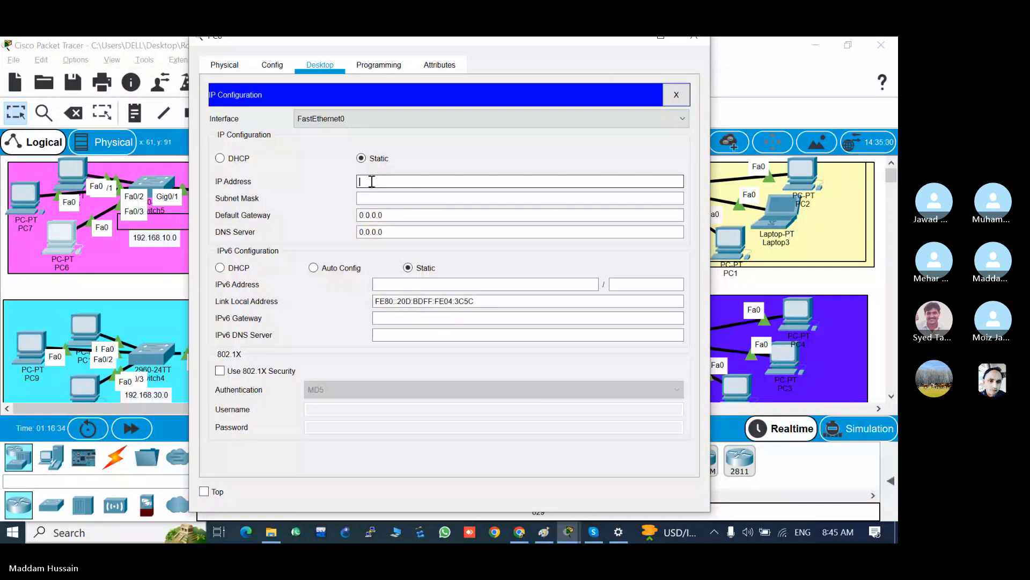
{"action": "type", "text": "192"}
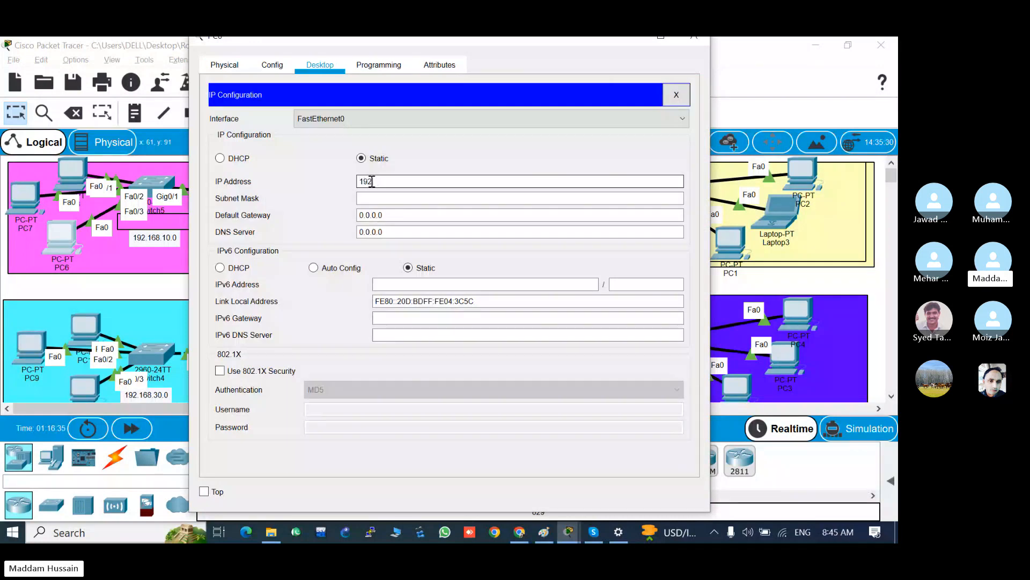
{"action": "type", "text": ".168.10.3"}
{"action": "key", "text": "Tab"}
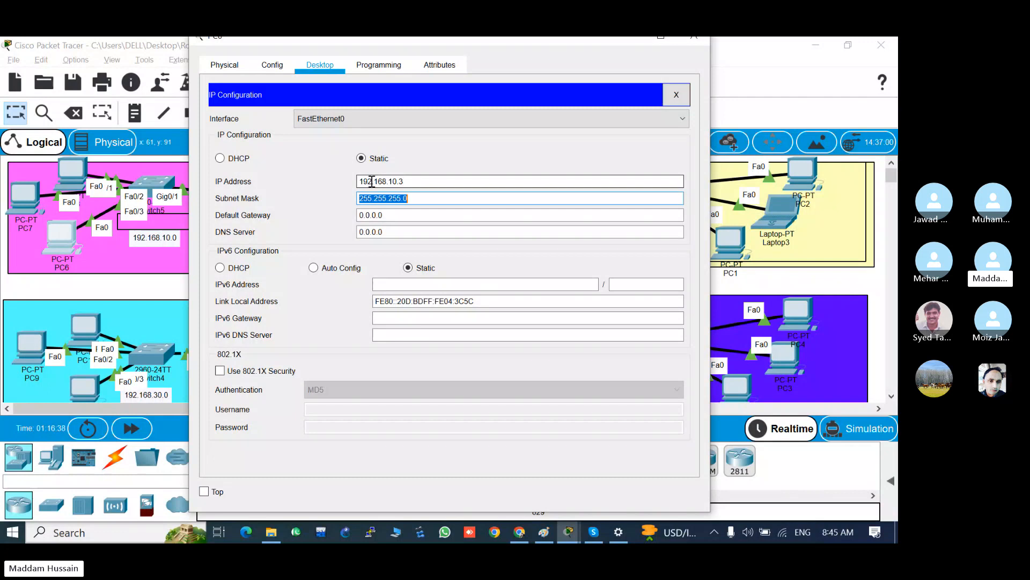
{"action": "left_click", "coordinate": [693, 39]}
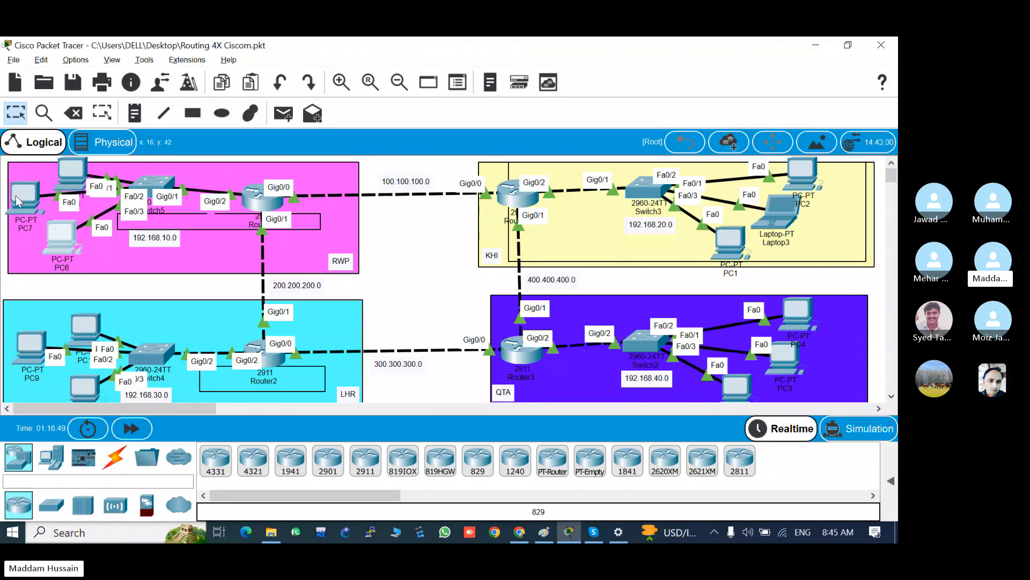
Step: Assign static IP address 192.168.20.1 with subnet mask 255.255.255.0 to PC2 in the KHI area
{"action": "mouse_move", "coordinate": [17, 202]}
{"action": "mouse_move", "coordinate": [156, 186]}
{"action": "mouse_move", "coordinate": [74, 178]}
{"action": "mouse_move", "coordinate": [61, 238]}
{"action": "left_click", "coordinate": [805, 183]}
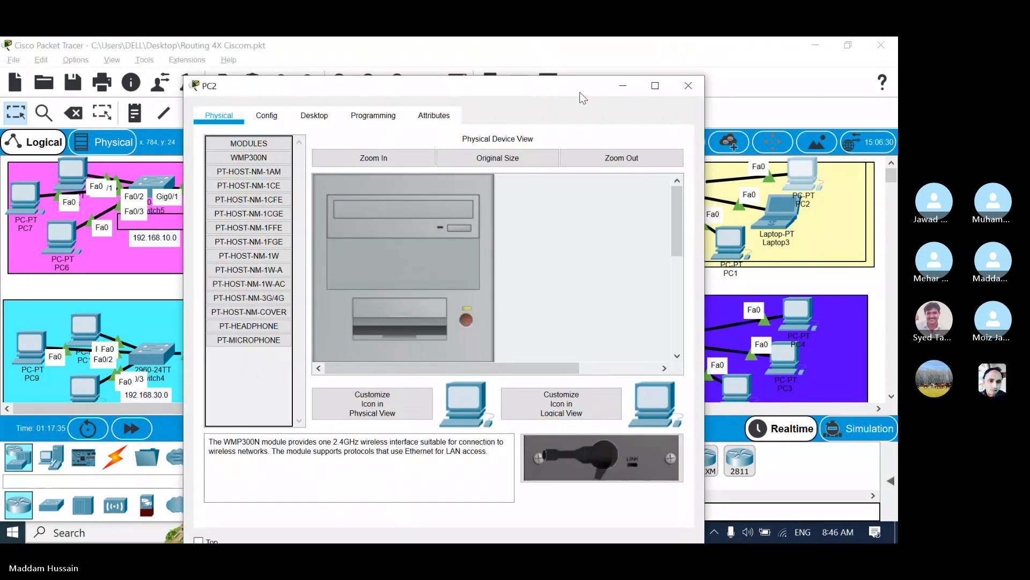
{"action": "left_click", "coordinate": [655, 86]}
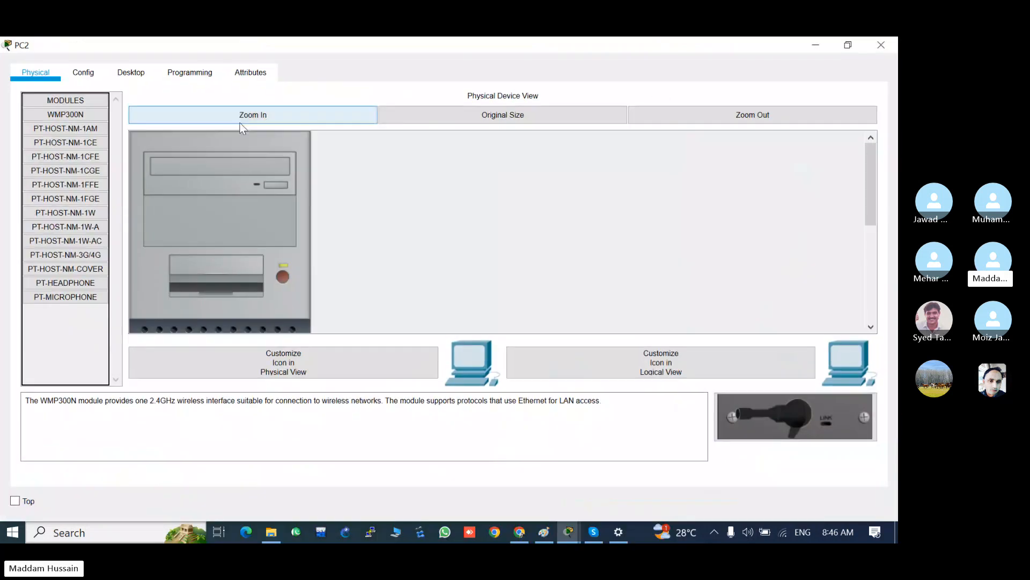
{"action": "left_click", "coordinate": [131, 72]}
{"action": "left_click", "coordinate": [352, 188]}
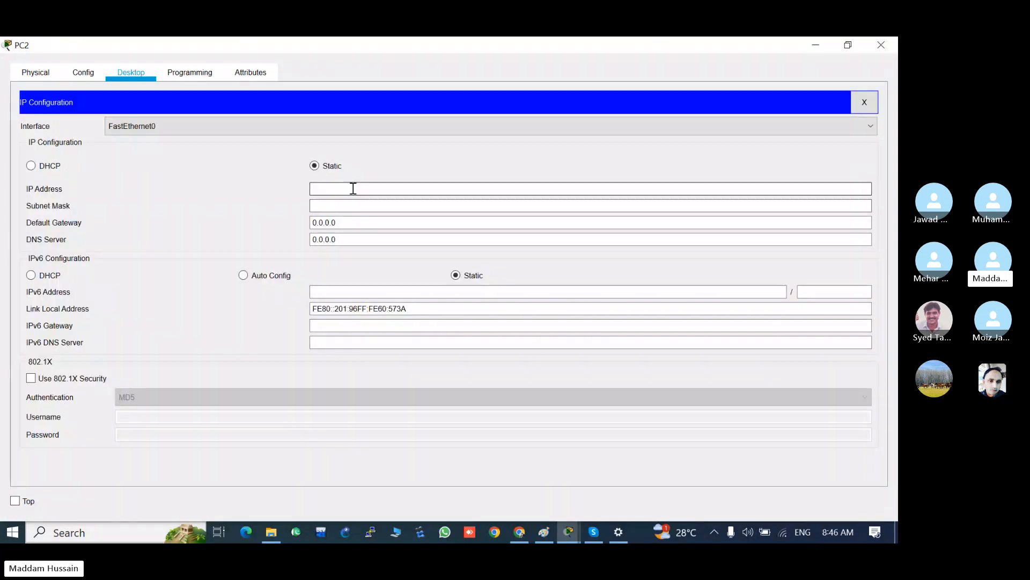
{"action": "type", "text": "19"}
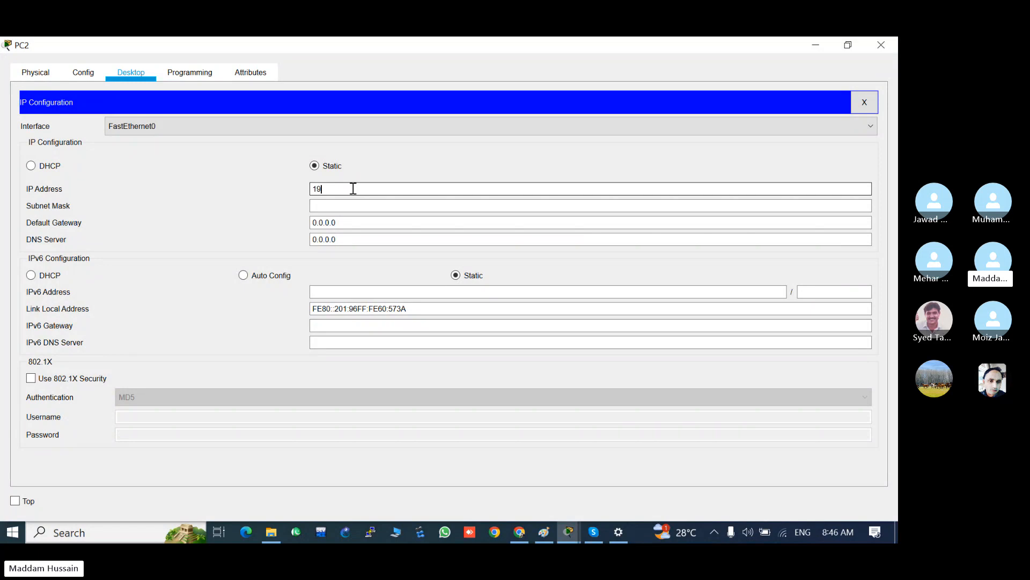
{"action": "type", "text": "2.168"}
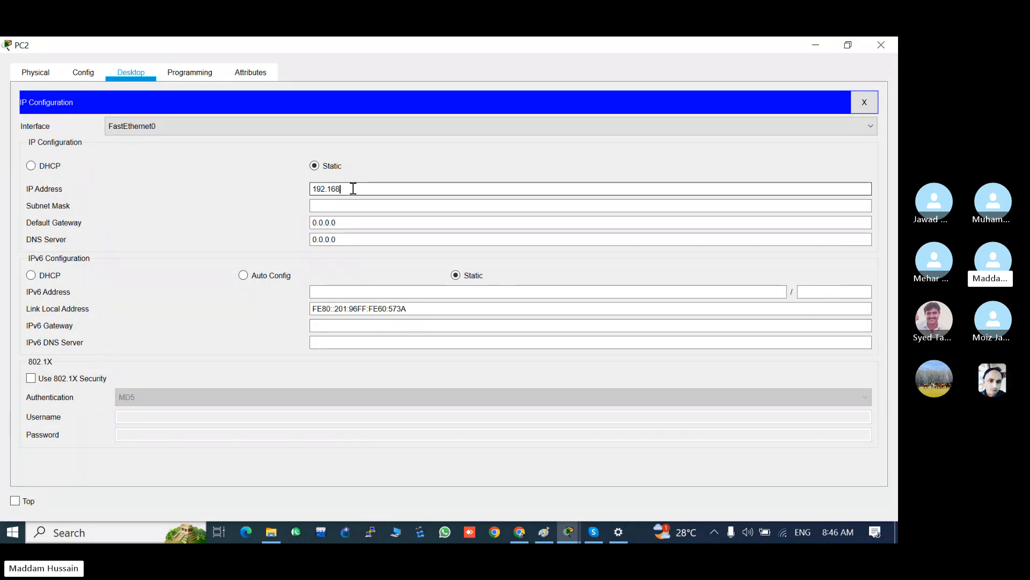
{"action": "type", "text": ".20.1"}
{"action": "key", "text": "Tab"}
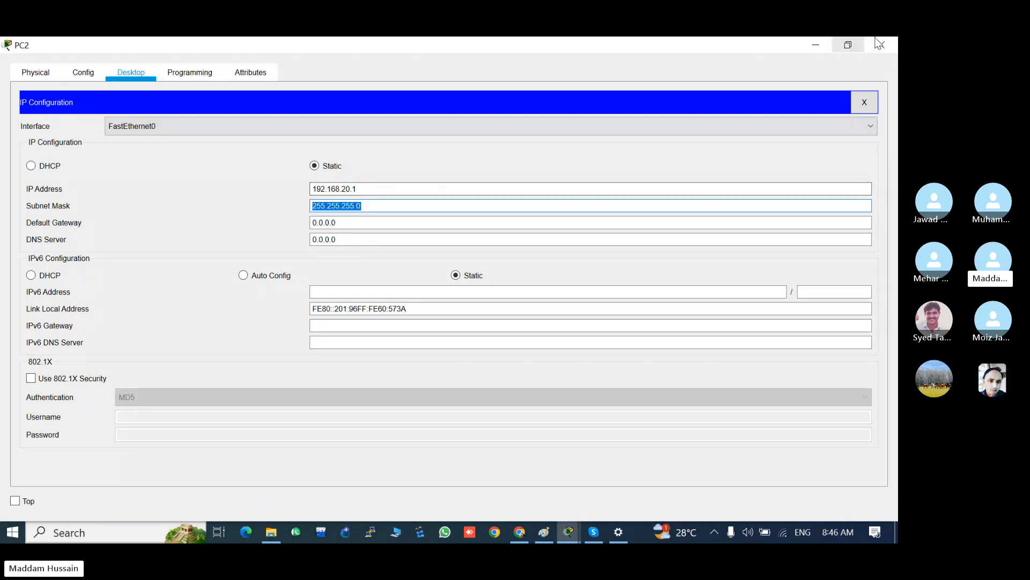
{"action": "left_click", "coordinate": [890, 44]}
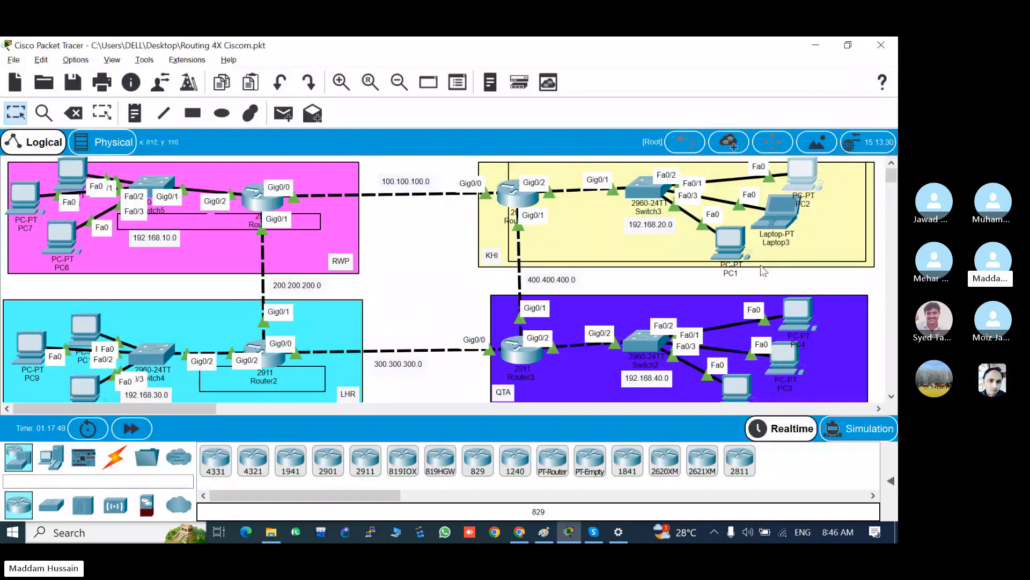
Step: Assign static IP address 192.168.20.2 with subnet mask 255.255.255.0 to Laptop3 in the KHI area
{"action": "left_click", "coordinate": [777, 212]}
{"action": "left_click", "coordinate": [320, 65]}
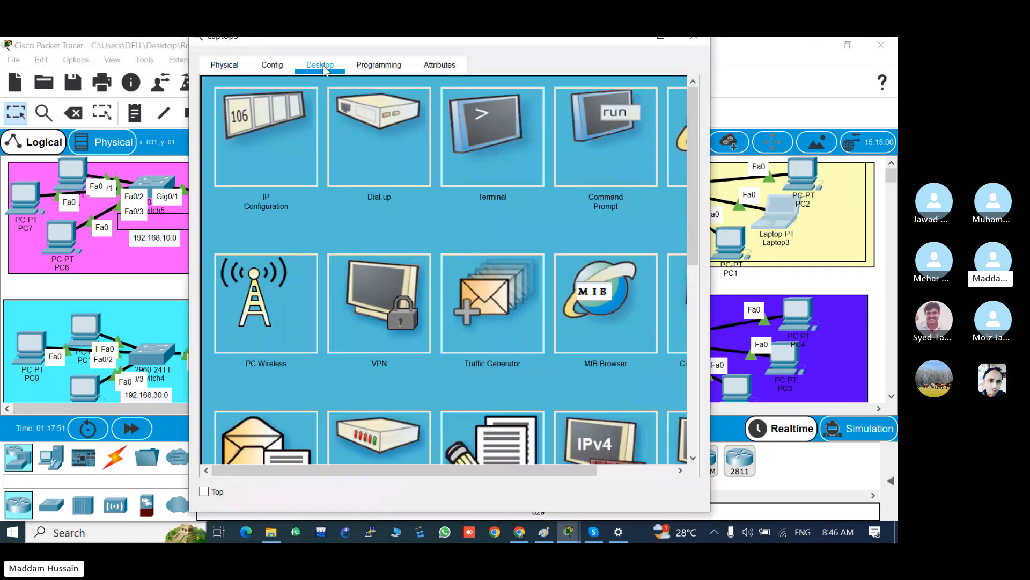
{"action": "left_click", "coordinate": [315, 149]}
{"action": "left_click", "coordinate": [402, 181]}
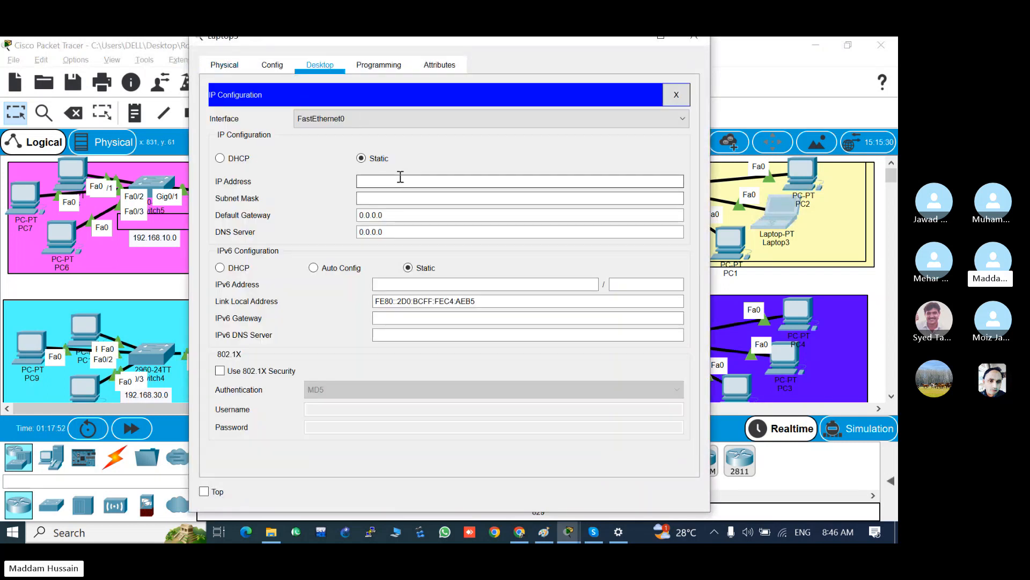
{"action": "type", "text": "192.1"}
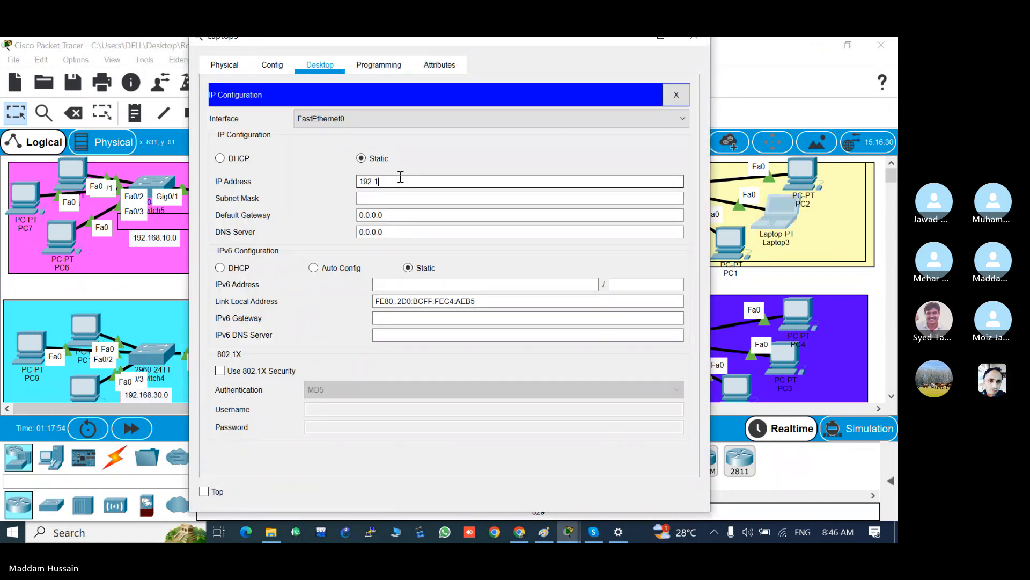
{"action": "type", "text": "68.20.2"}
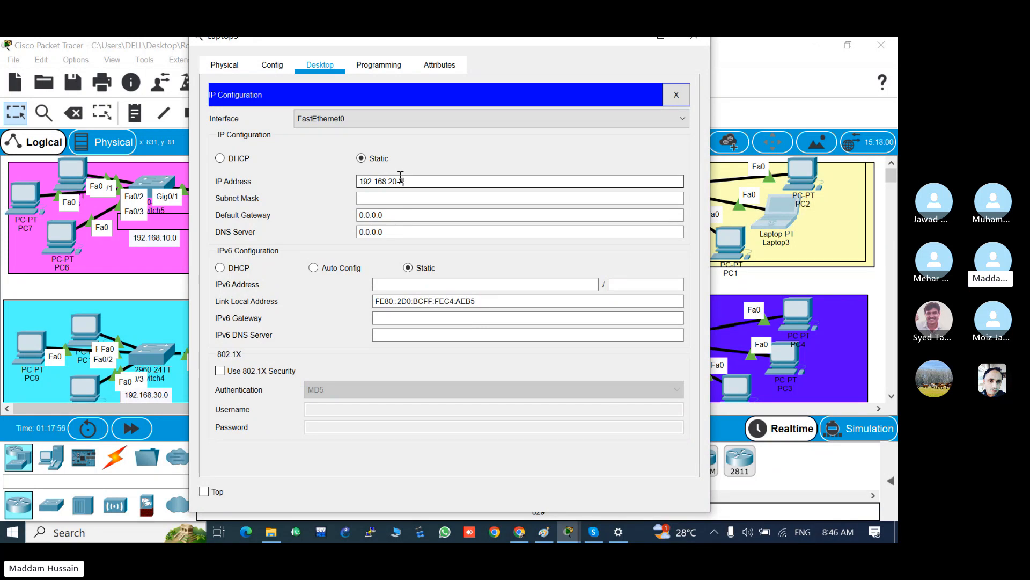
{"action": "key", "text": "Tab"}
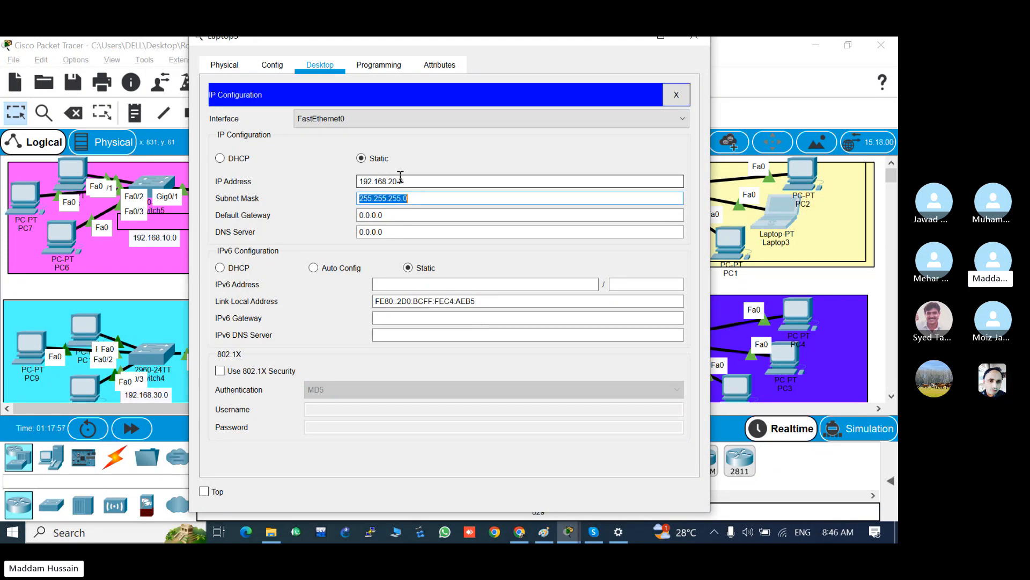
{"action": "left_click", "coordinate": [694, 37]}
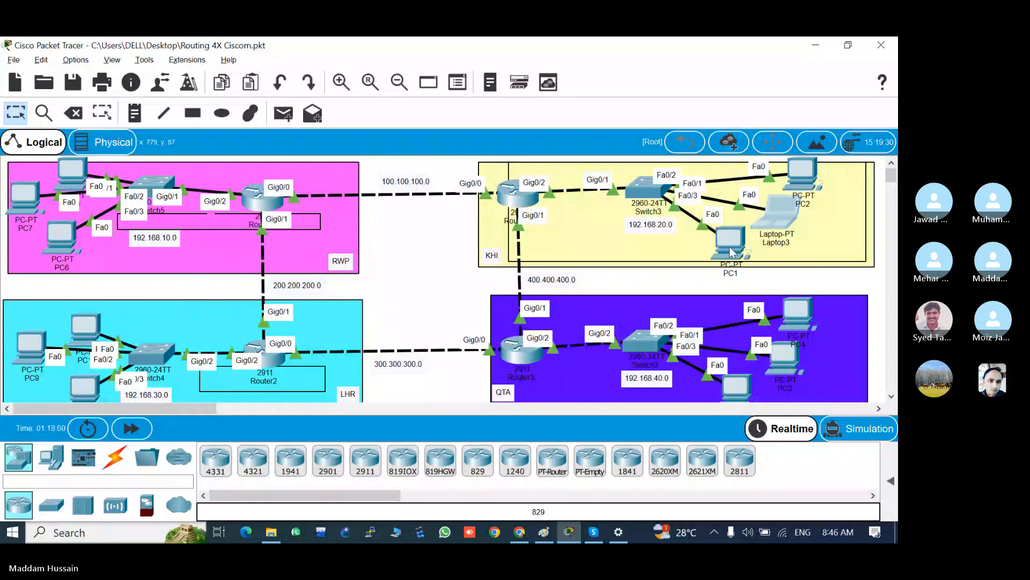
Step: Assign static IP address 192.168.20.3 to PC1 in the KHI area
{"action": "left_click", "coordinate": [730, 238]}
{"action": "left_click", "coordinate": [321, 65]}
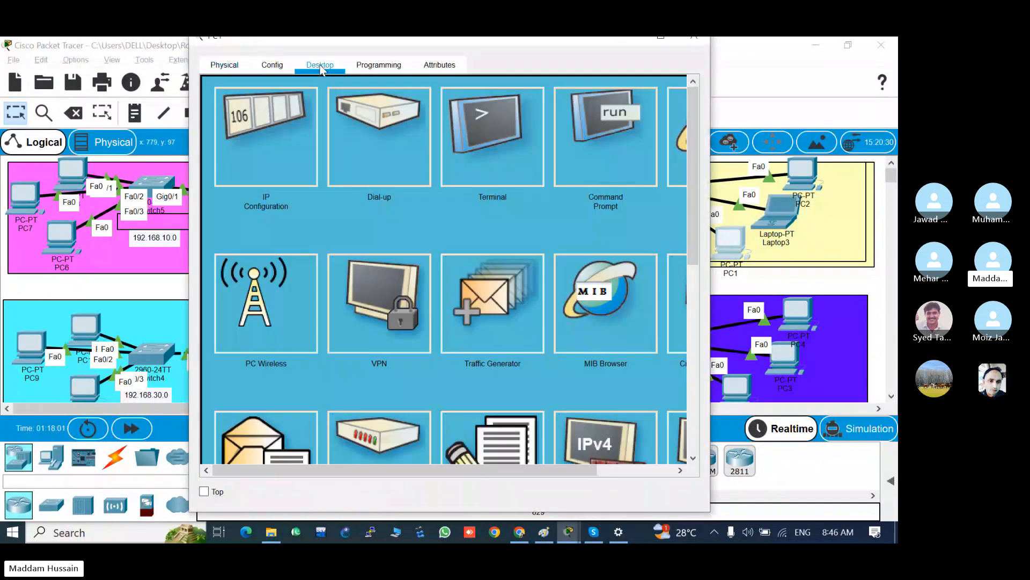
{"action": "left_click", "coordinate": [273, 161]}
{"action": "left_click", "coordinate": [408, 183]}
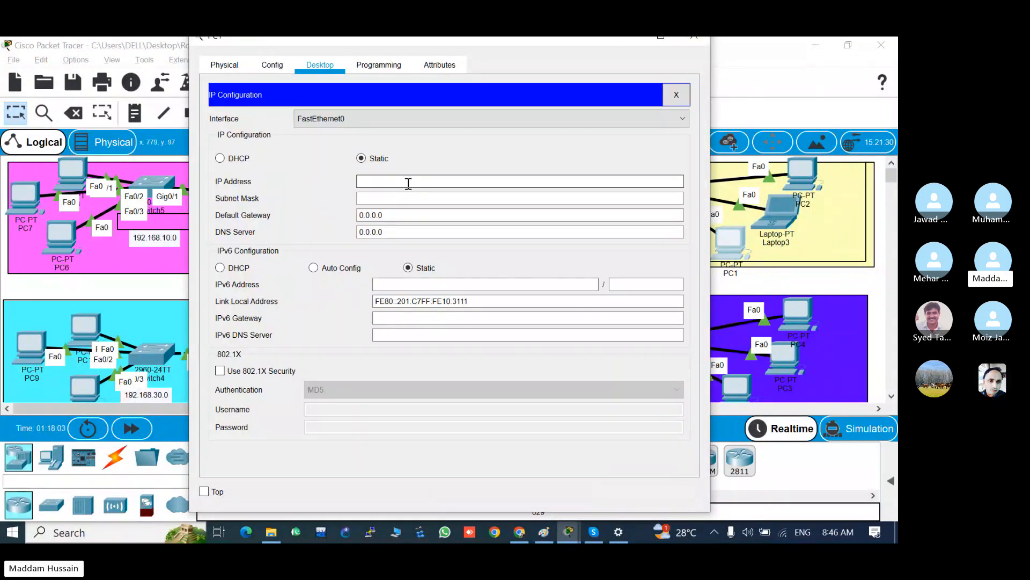
{"action": "type", "text": "192.168.20.3"}
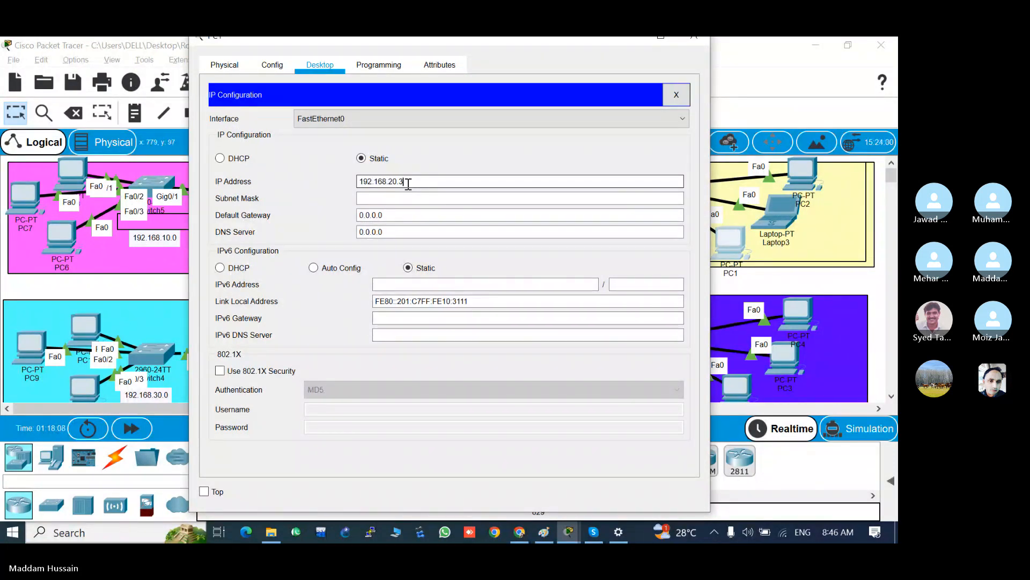
{"action": "left_click", "coordinate": [698, 38]}
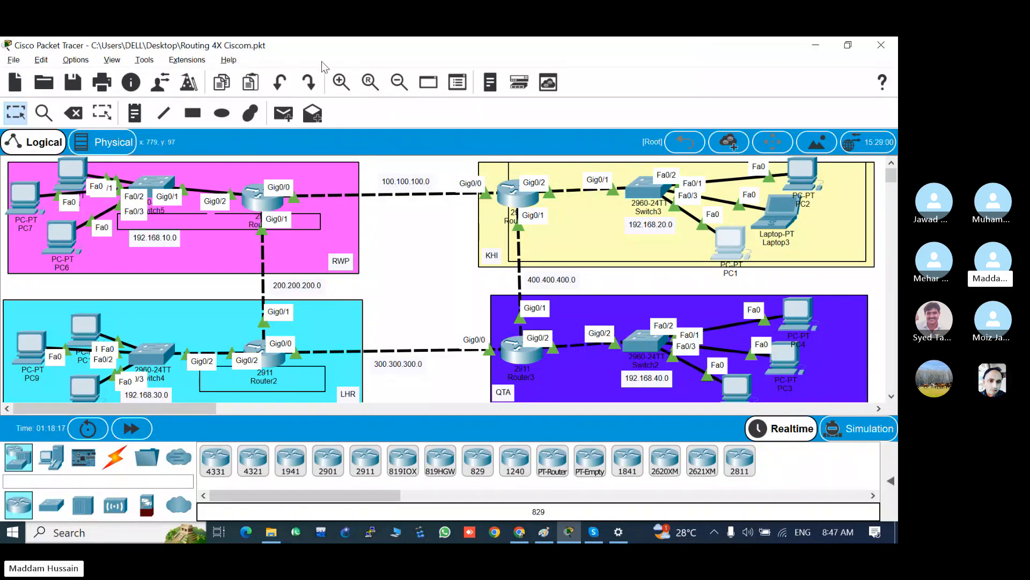
Step: Assign static IP address 192.168.30.1 with subnet mask 255.255.255.0 to the uppermost PC in the LHR area
{"action": "left_click", "coordinate": [83, 319]}
{"action": "left_click", "coordinate": [283, 150]}
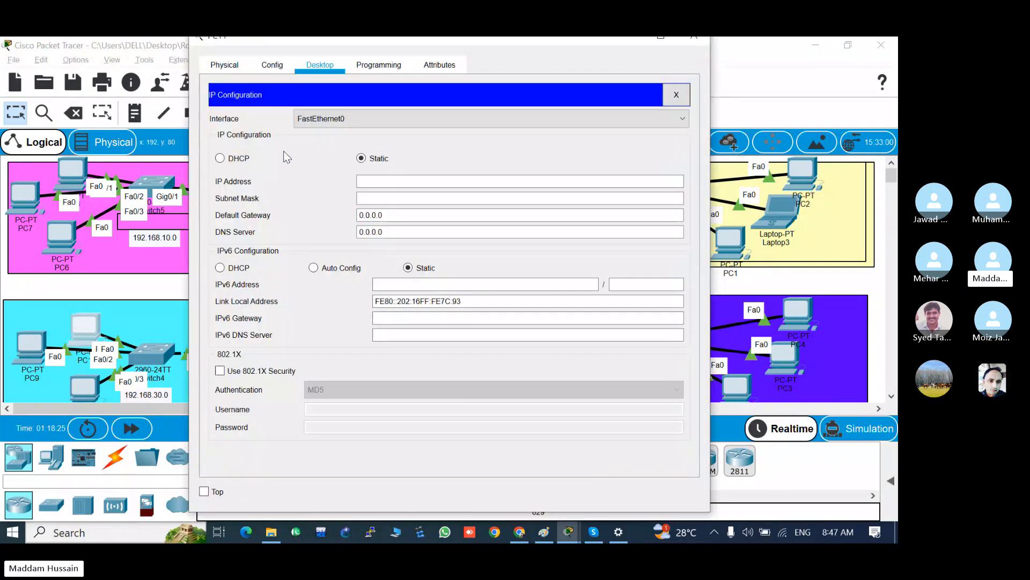
{"action": "left_click", "coordinate": [406, 177]}
{"action": "type", "text": "192.16"}
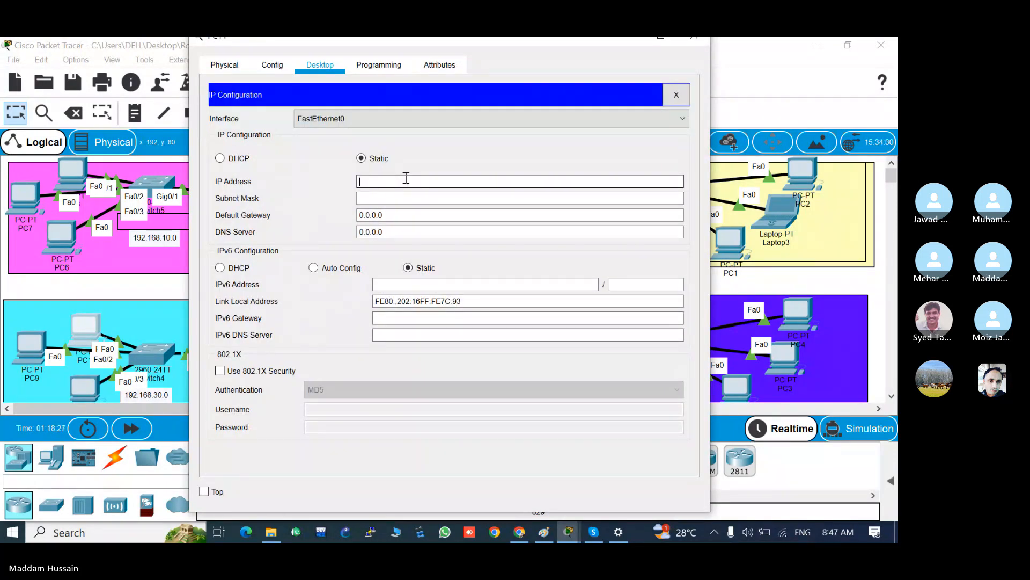
{"action": "type", "text": "8"}
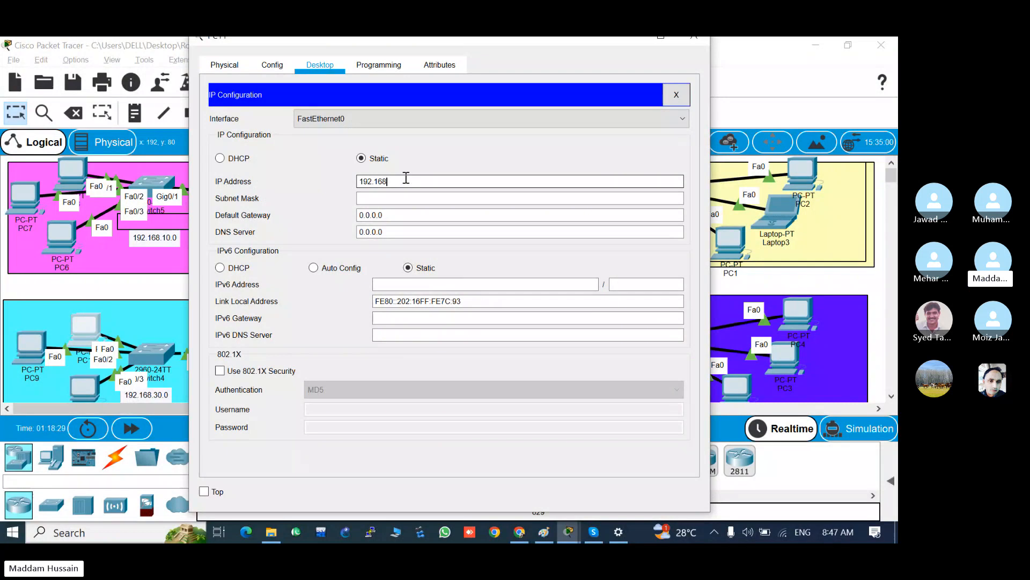
{"action": "type", "text": ".30.1"}
{"action": "key", "text": "Tab"}
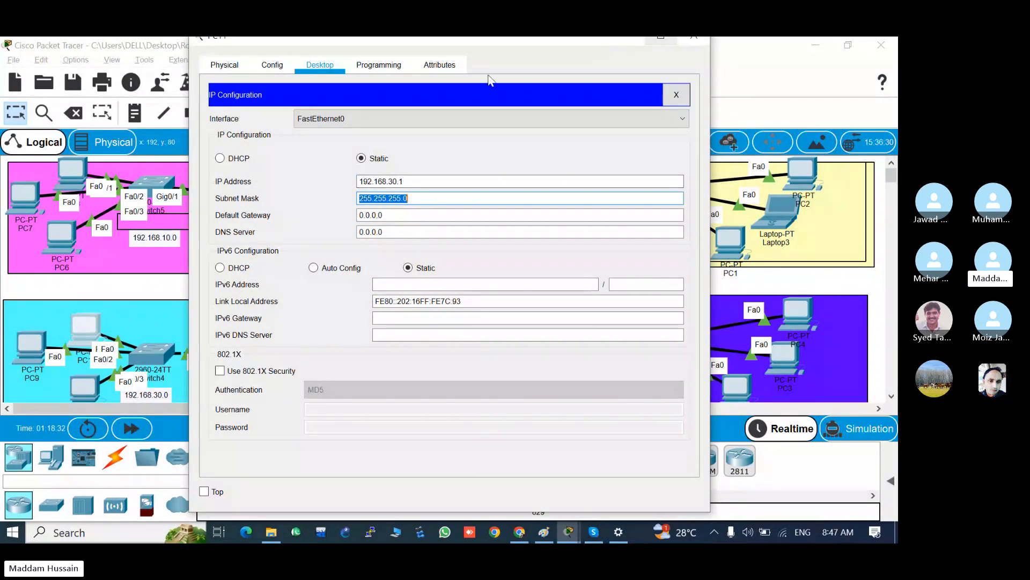
{"action": "left_click", "coordinate": [694, 37]}
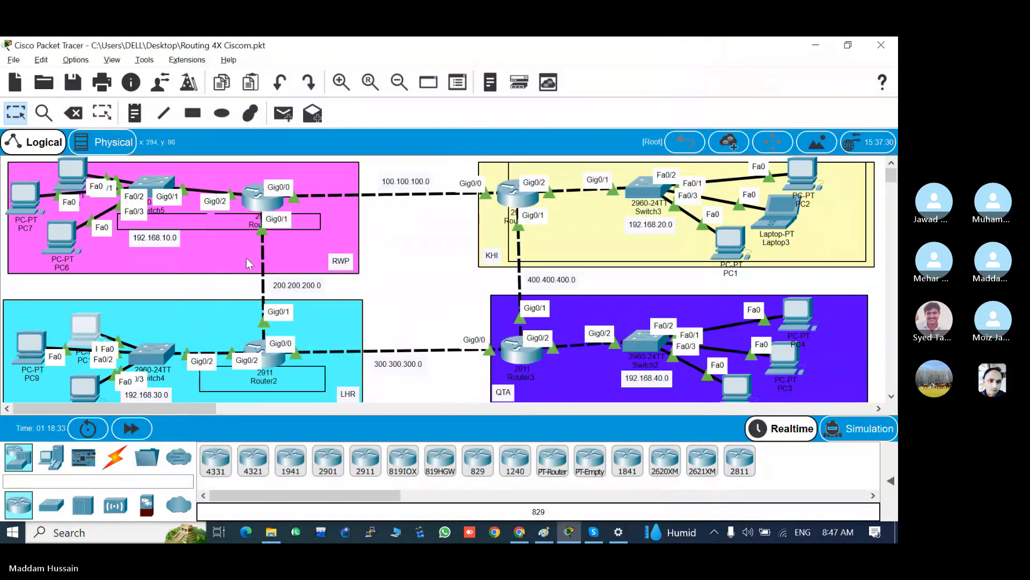
Step: Assign PC9 in the LHR area a static IP address from the 192.168.30.0 network with the default subnet mask
{"action": "left_click", "coordinate": [82, 342]}
{"action": "left_click", "coordinate": [321, 65]}
{"action": "left_click", "coordinate": [277, 145]}
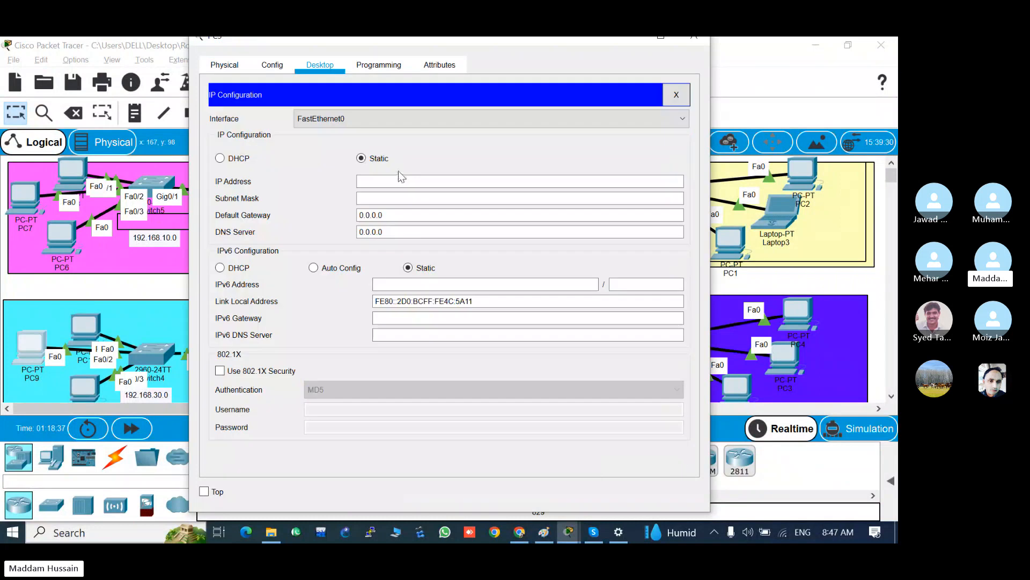
{"action": "left_click", "coordinate": [402, 179]}
{"action": "type", "text": "192"}
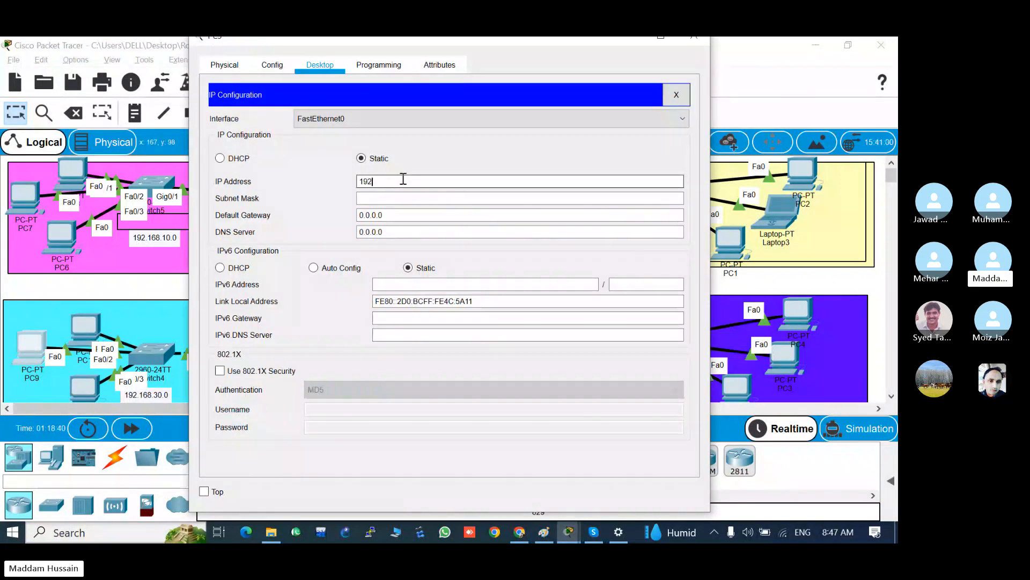
{"action": "type", "text": ".168.30"}
{"action": "type", "text": ".1"}
{"action": "key", "text": "Tab"}
{"action": "left_click", "coordinate": [693, 36]}
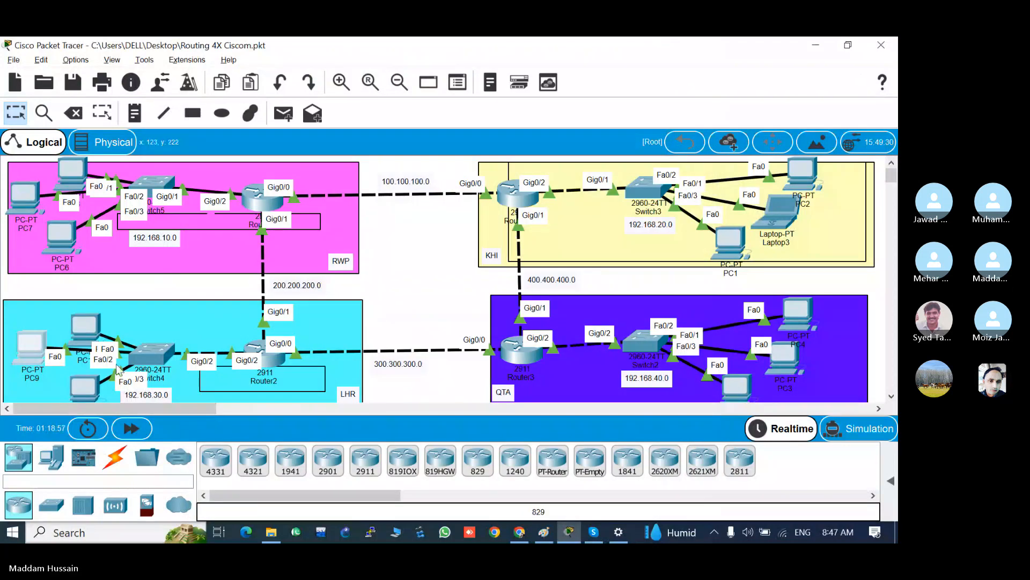
Step: Assign static IP address 192.168.30.3 with the default subnet mask to PC10, the lowest PC in the LHR area
{"action": "left_click", "coordinate": [82, 388]}
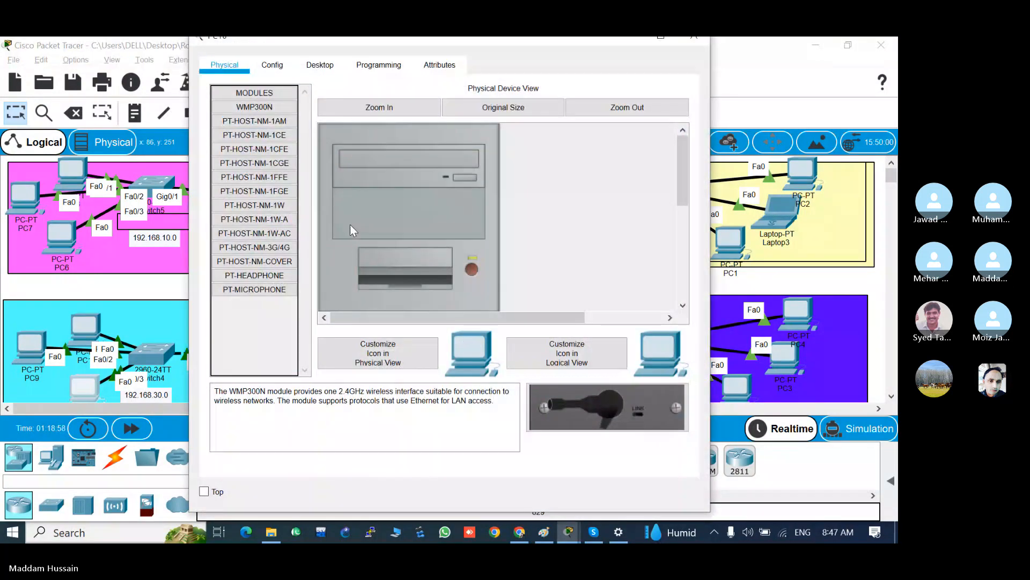
{"action": "left_click", "coordinate": [322, 65]}
{"action": "left_click", "coordinate": [266, 137]}
{"action": "left_click", "coordinate": [390, 181]}
{"action": "type", "text": "192.16"}
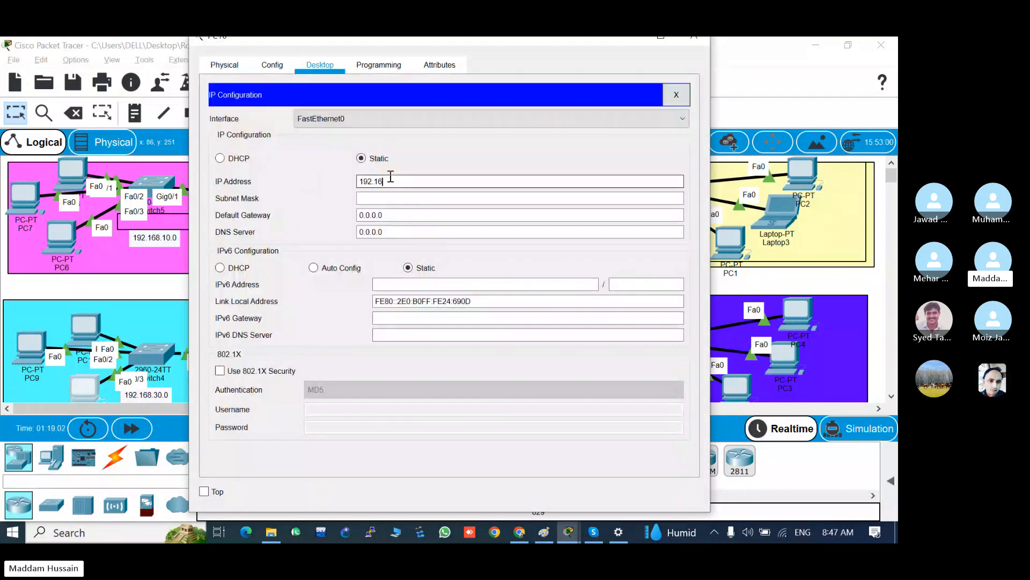
{"action": "type", "text": "8.30.3"}
{"action": "key", "text": "Tab"}
{"action": "left_click", "coordinate": [696, 37]}
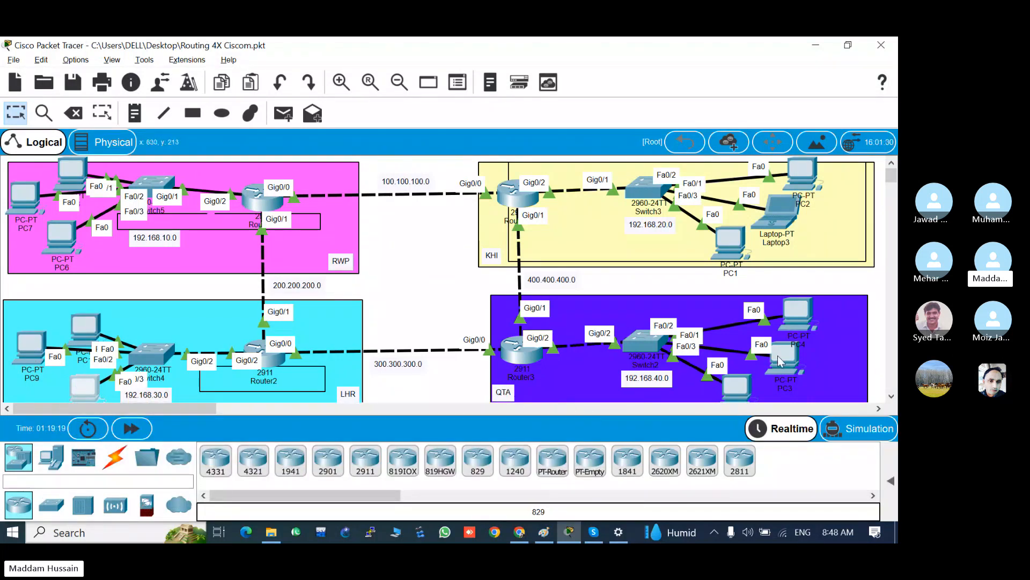
Step: Shift PC3 slightly toward the switch in the QTA area and assign PC4 static IP address 192.168.40.1 with subnet mask 255.255.255.0
{"action": "left_click_drag", "start_coordinate": [778, 355], "coordinate": [764, 349]}
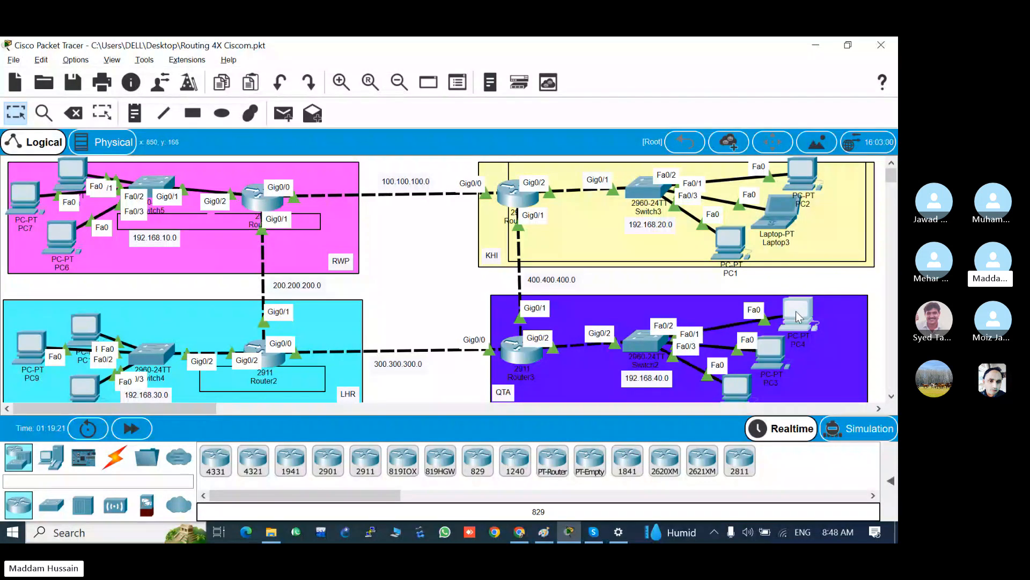
{"action": "left_click", "coordinate": [796, 311]}
{"action": "left_click", "coordinate": [274, 138]}
{"action": "left_click", "coordinate": [408, 183]}
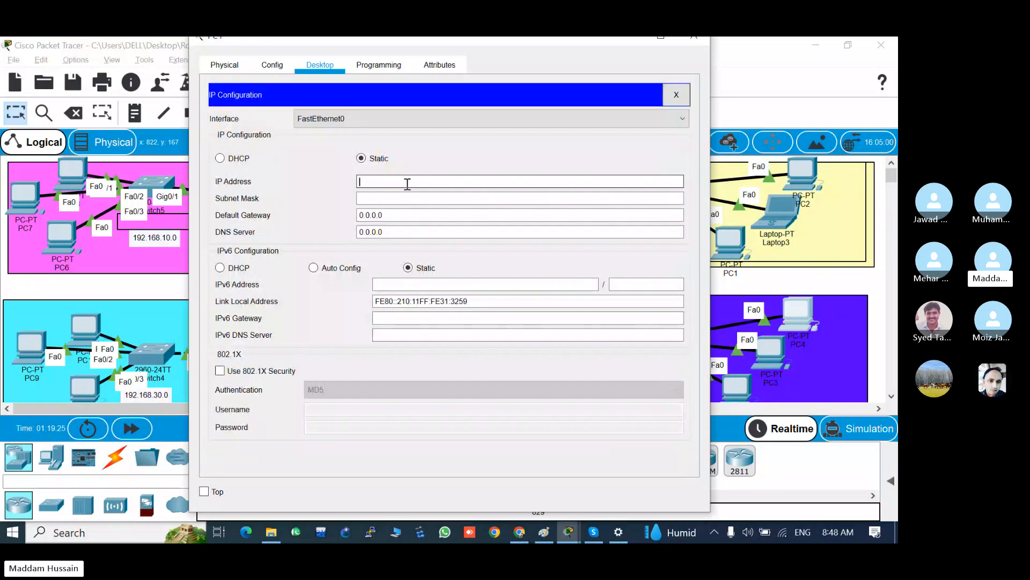
{"action": "type", "text": "192.168"}
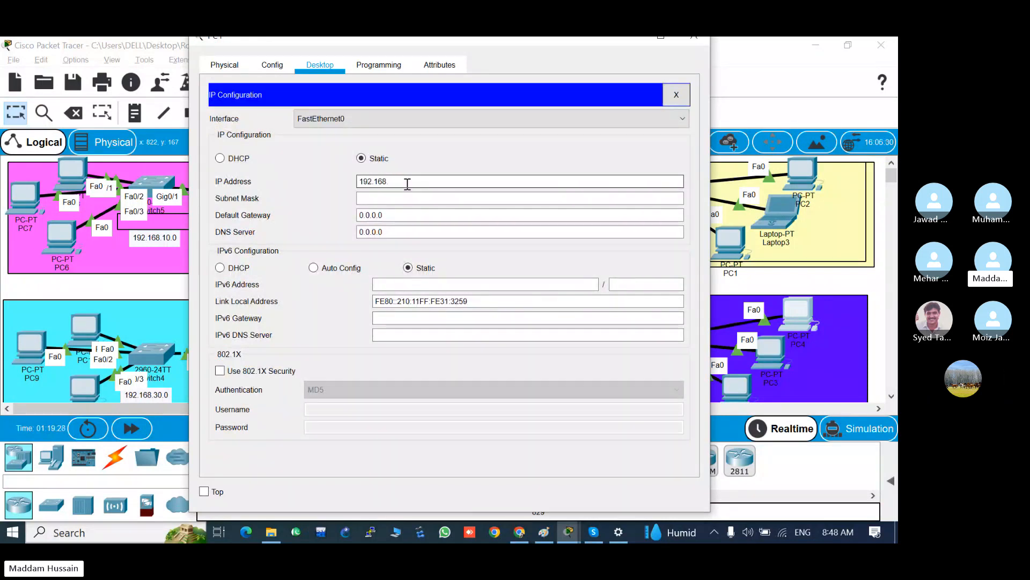
{"action": "type", "text": ".40.1"}
{"action": "key", "text": "Tab"}
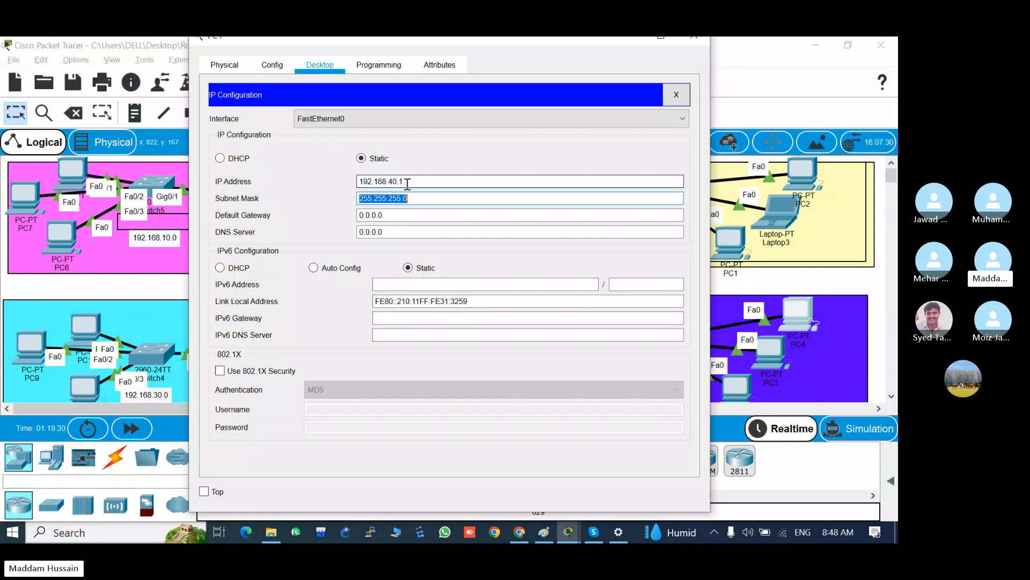
{"action": "left_click", "coordinate": [697, 37]}
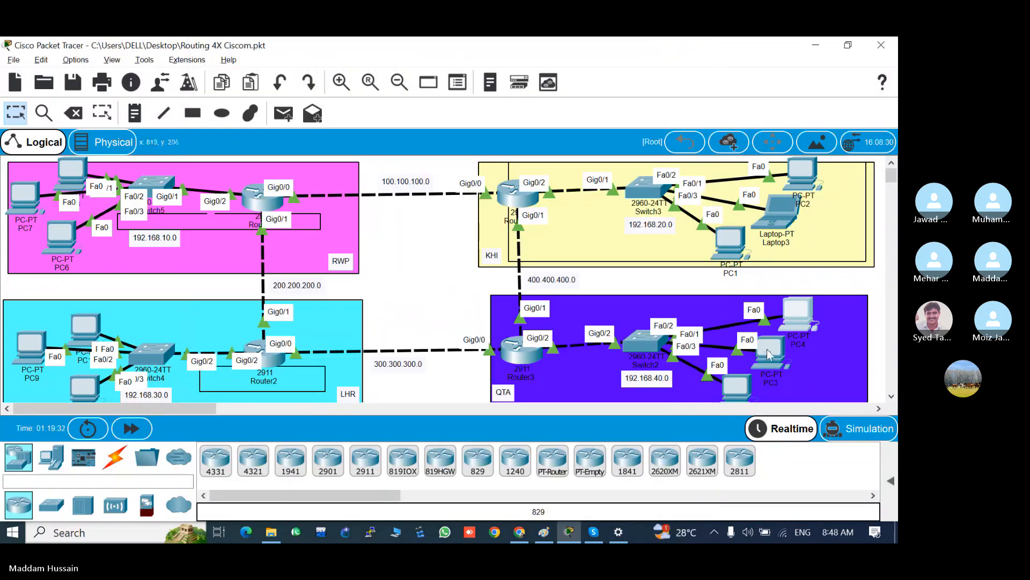
Step: Assign static IP address 192.168.40.2 with subnet mask 255.255.255.0 to PC3 in the QTA area
{"action": "left_click", "coordinate": [767, 349]}
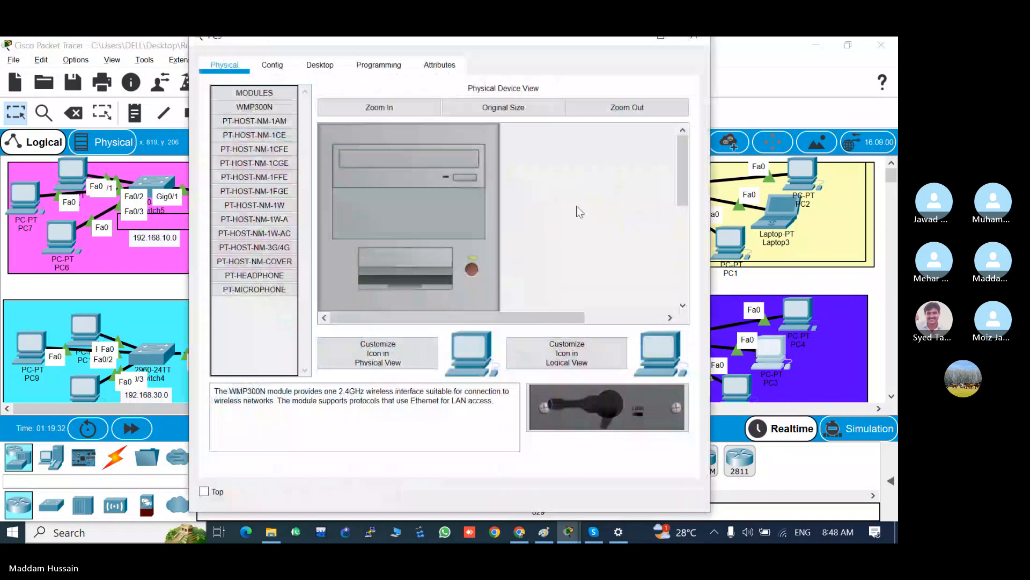
{"action": "left_click", "coordinate": [318, 67]}
{"action": "left_click", "coordinate": [284, 170]}
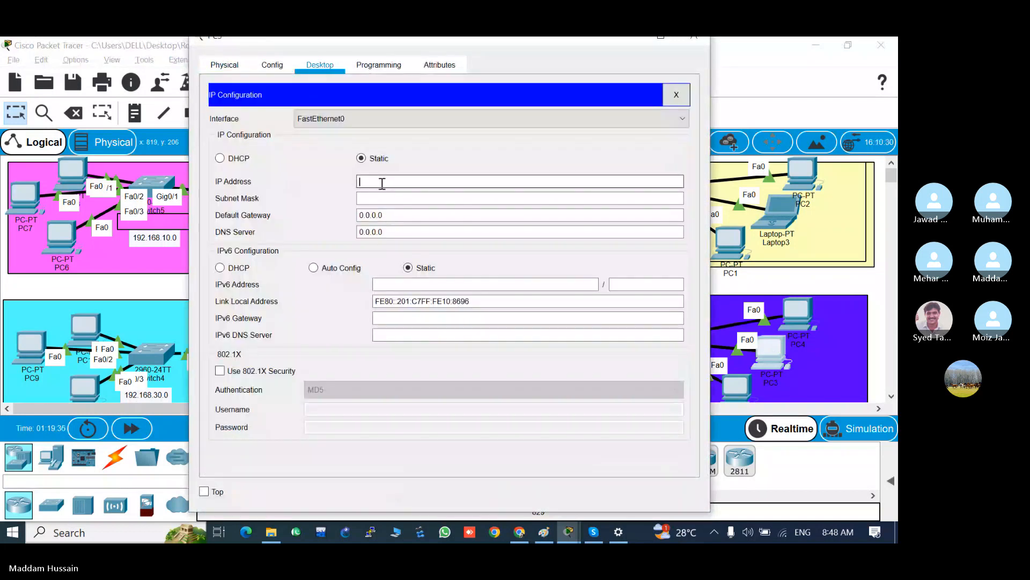
{"action": "type", "text": "192.168"}
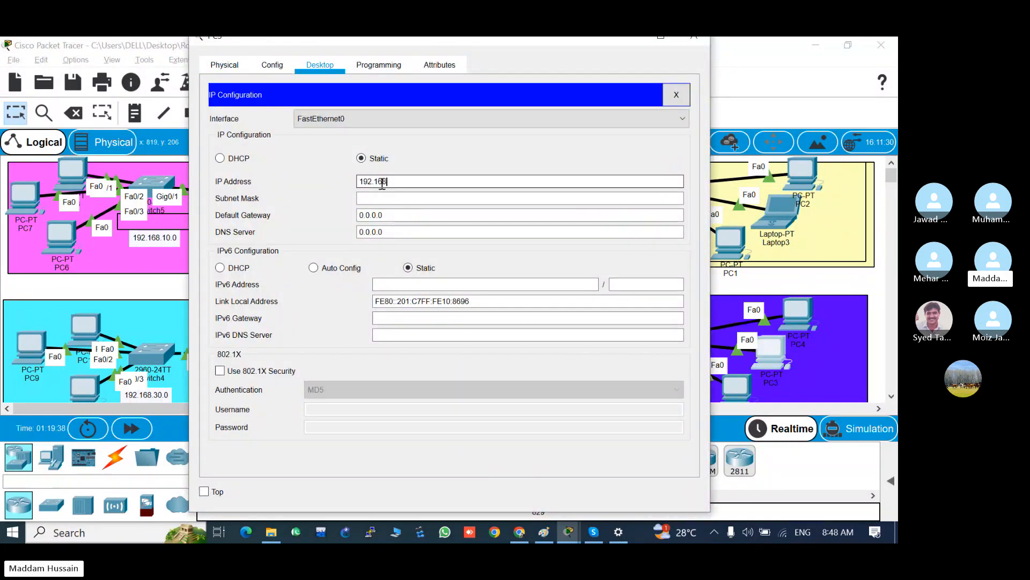
{"action": "type", "text": ".40."}
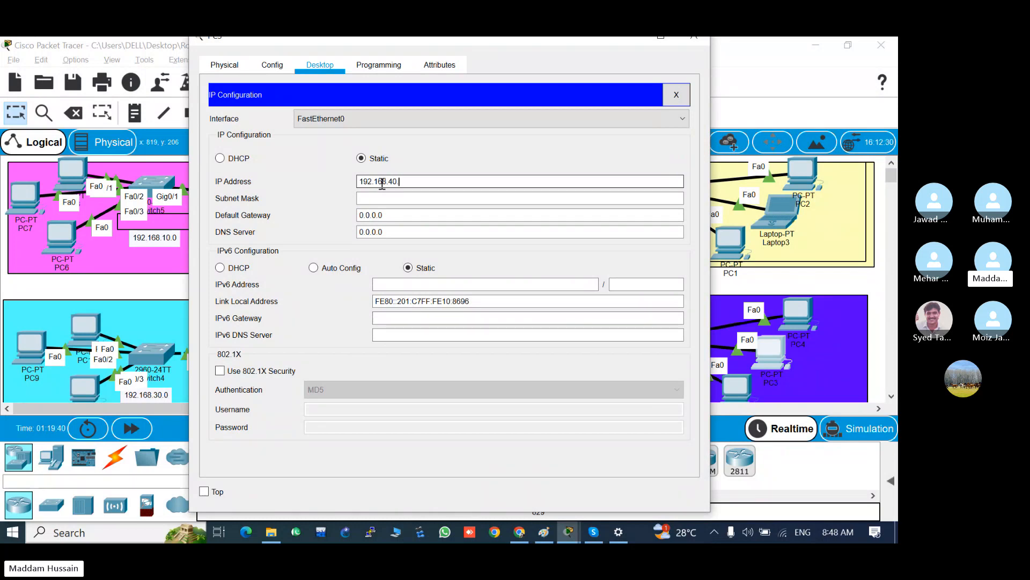
{"action": "type", "text": "2"}
{"action": "key", "text": "Tab"}
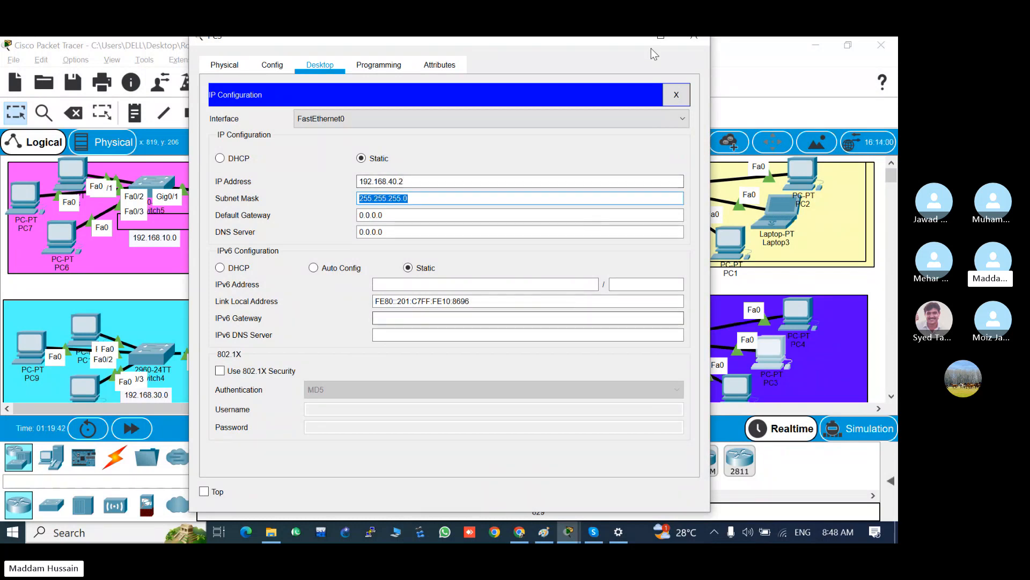
{"action": "left_click", "coordinate": [689, 43]}
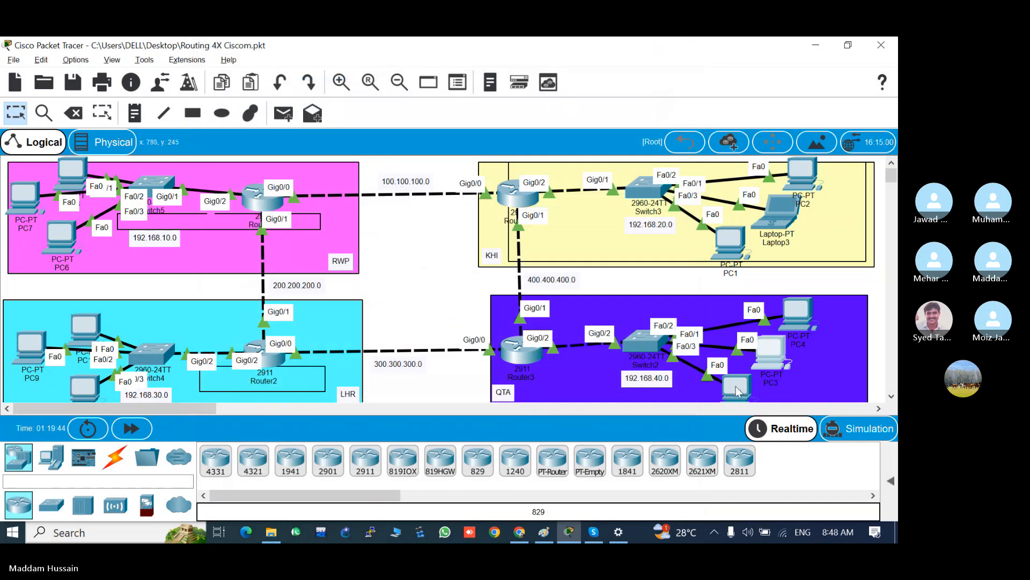
Step: Assign static IP address 192.168.40.3 with subnet mask 255.255.255.0 to the PC below PC3 in the QTA area
{"action": "left_click", "coordinate": [734, 385]}
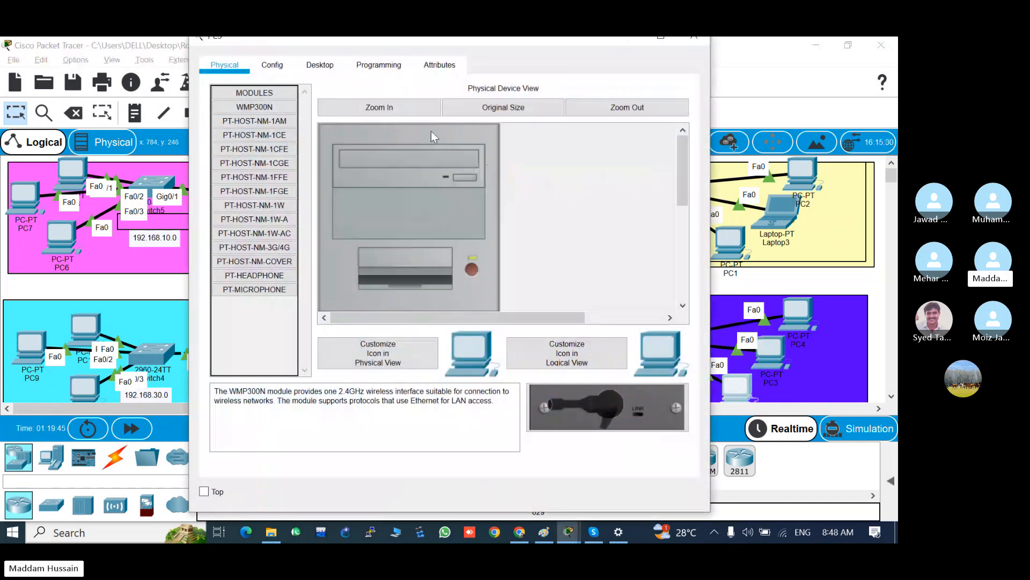
{"action": "left_click", "coordinate": [316, 65]}
{"action": "left_click", "coordinate": [265, 144]}
{"action": "left_click", "coordinate": [376, 181]}
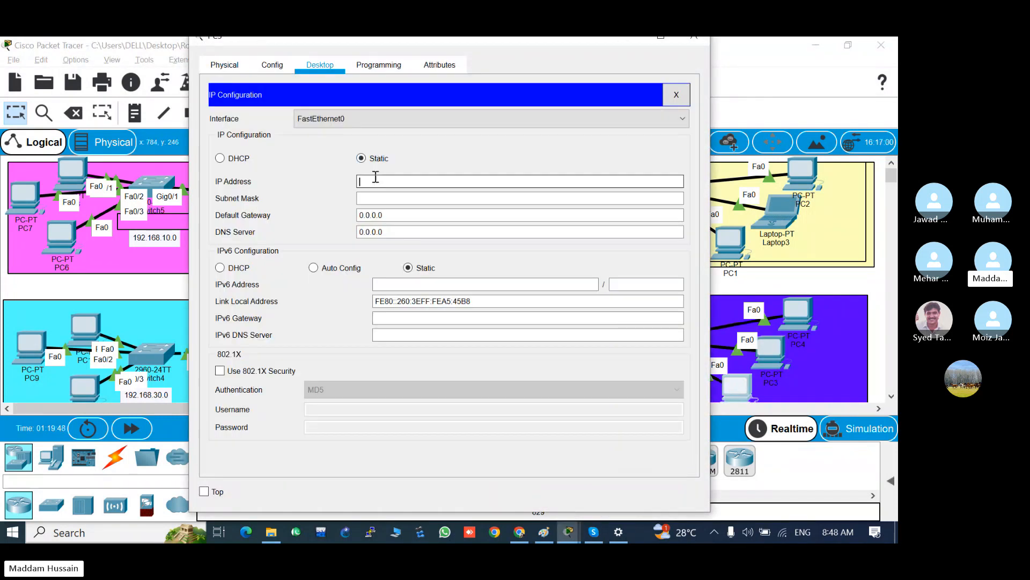
{"action": "type", "text": "192.168.40.3"}
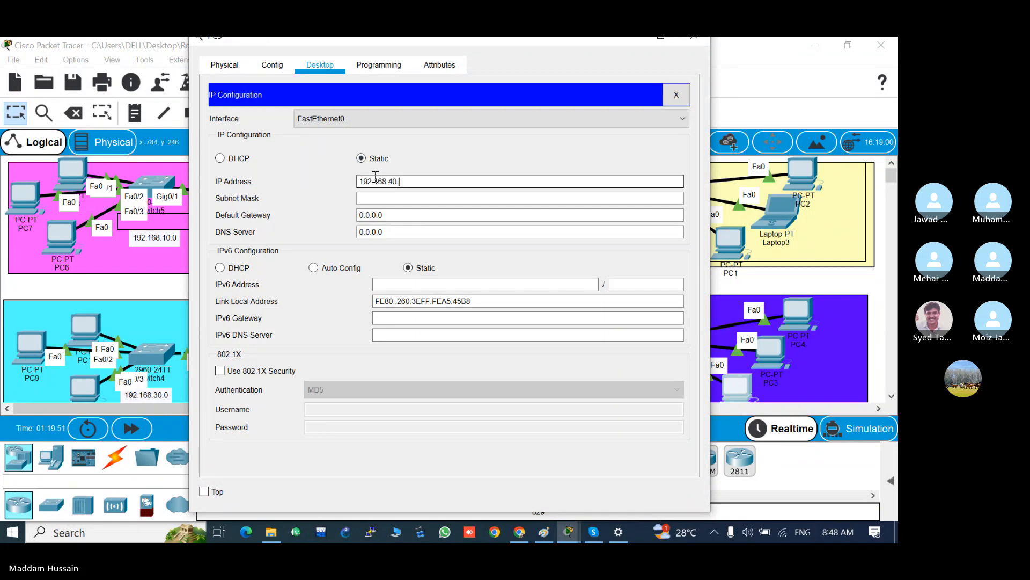
{"action": "key", "text": "Tab"}
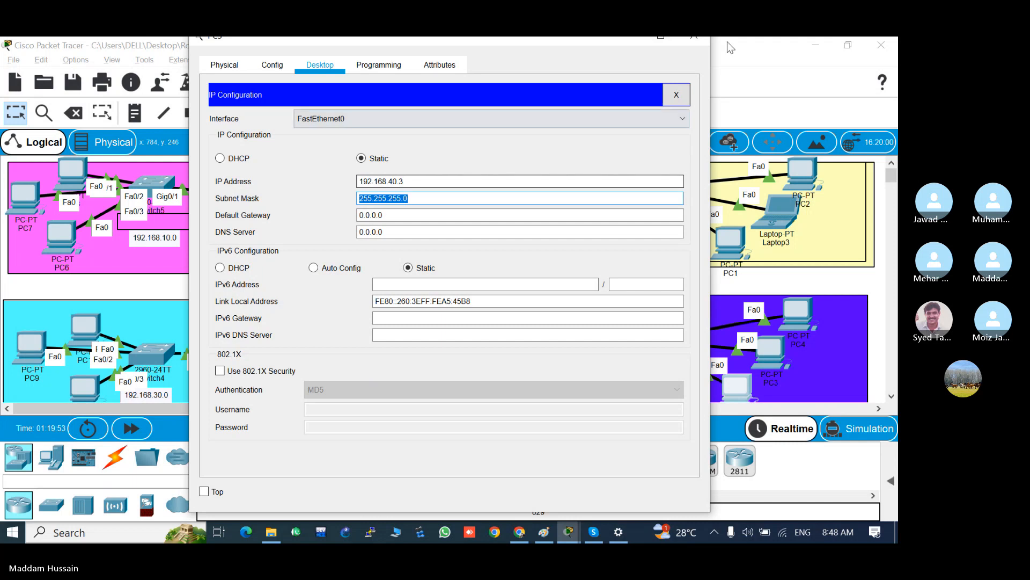
{"action": "left_click", "coordinate": [694, 40]}
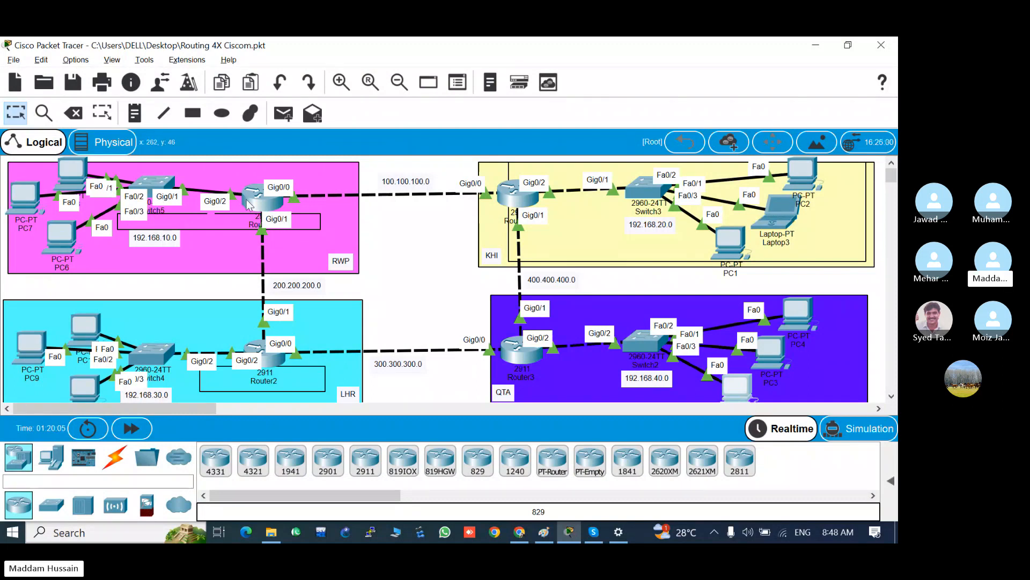
Step: Open the command line of Router0 in the RWP area in a maximized window and enter privileged mode with enable
{"action": "mouse_move", "coordinate": [249, 204]}
{"action": "left_click", "coordinate": [256, 200]}
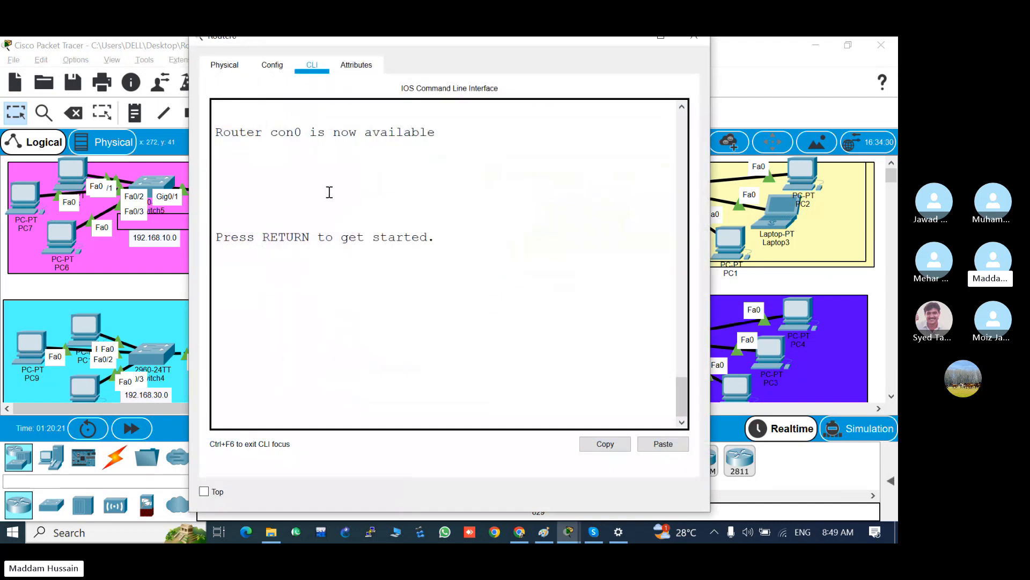
{"action": "left_click", "coordinate": [658, 84]}
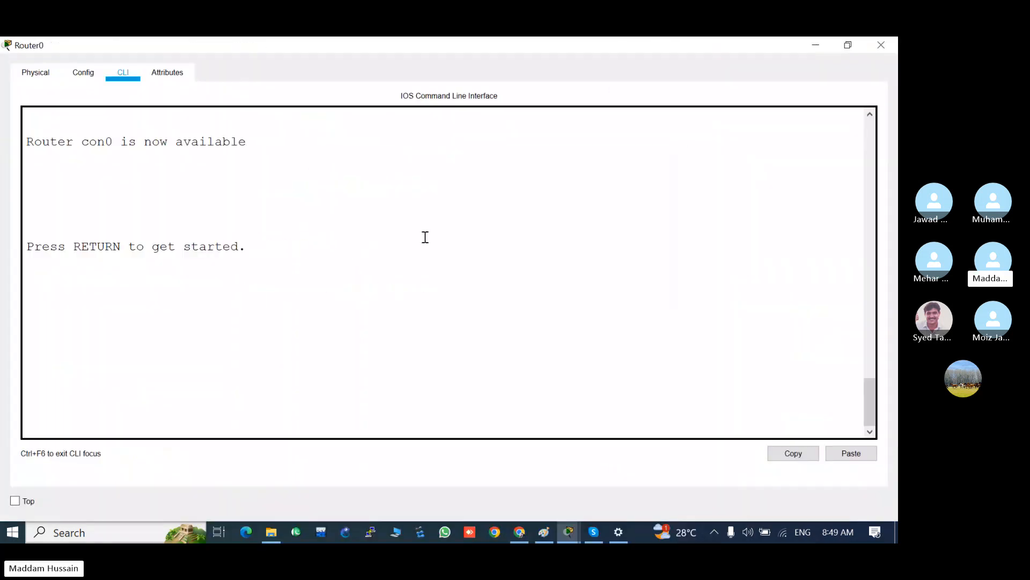
{"action": "key", "text": "Return"}
{"action": "key", "text": "Return"}
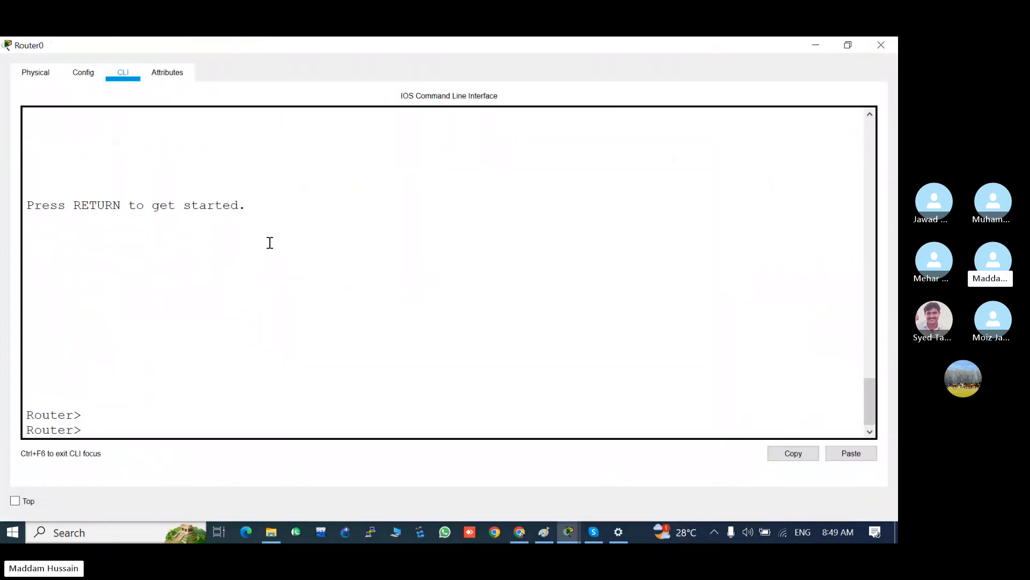
{"action": "key", "text": "Return"}
{"action": "key", "text": "Return"}
{"action": "key", "text": "Return"}
{"action": "key", "text": "Return"}
{"action": "type", "text": "en"}
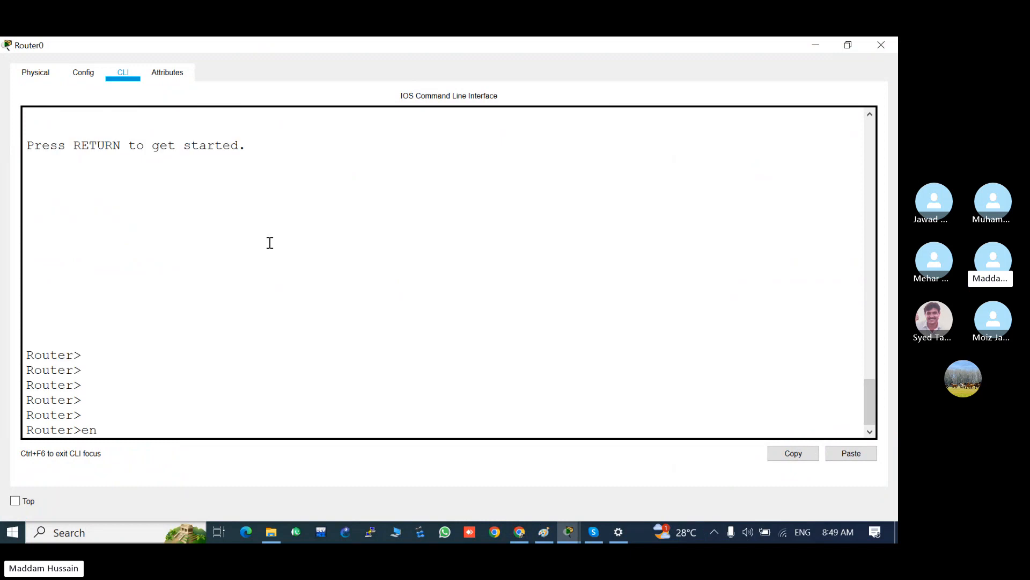
{"action": "key", "text": "Tab"}
{"action": "key", "text": "Return"}
{"action": "key", "text": "Return"}
{"action": "key", "text": "Return"}
{"action": "key", "text": "Return"}
{"action": "key", "text": "Return"}
Step: Enter global configuration mode on Router0 with the conf command, accepting terminal as the configuration source
{"action": "type", "text": "conf"}
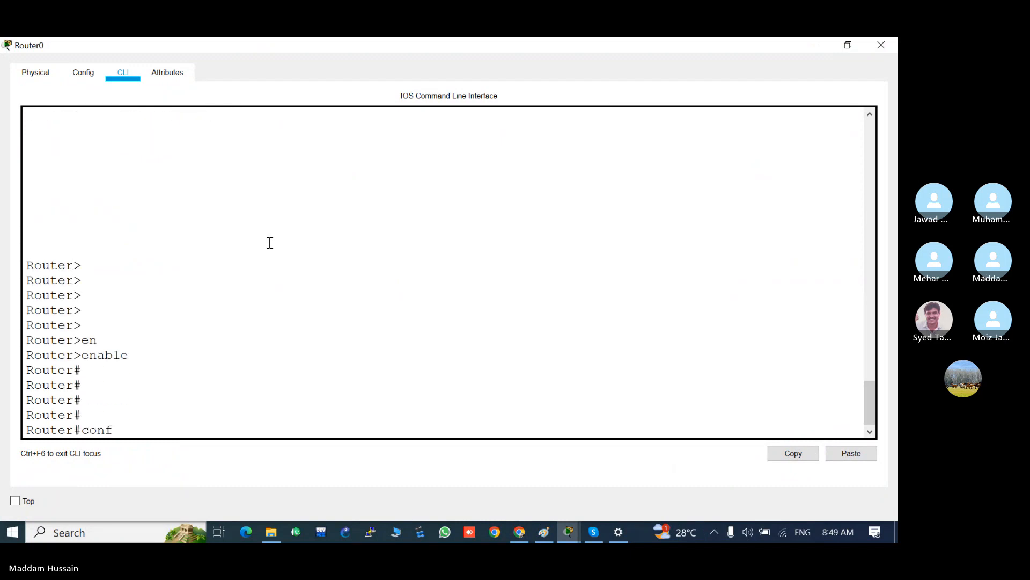
{"action": "key", "text": "Return"}
{"action": "key", "text": "Return"}
{"action": "key", "text": "Return"}
{"action": "key", "text": "Return"}
{"action": "key", "text": "Return"}
{"action": "key", "text": "Return"}
{"action": "key", "text": "Return"}
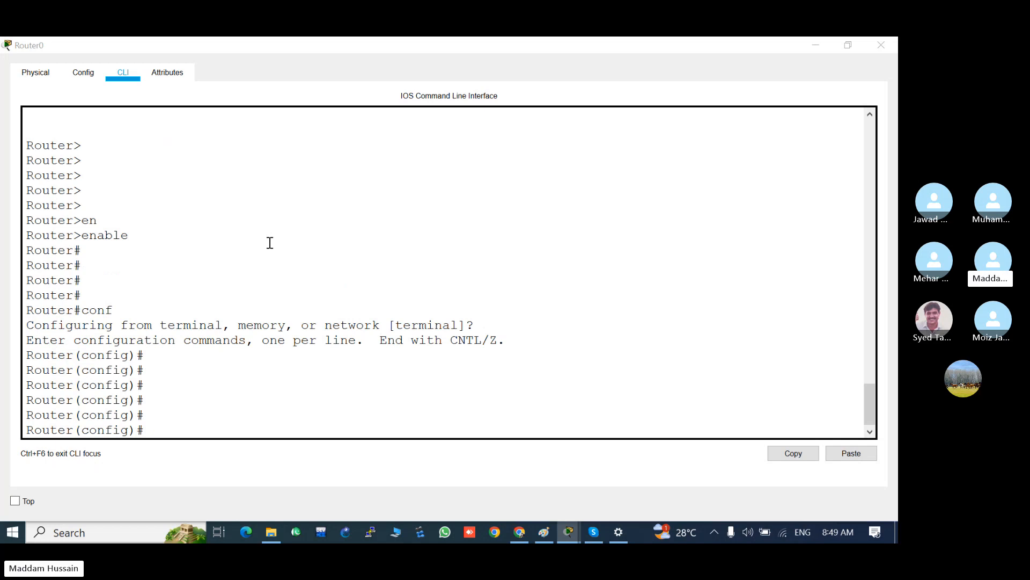
Step: Return to the topology and examine the switch and PCs of the RWP network
{"action": "key", "text": "alt+Tab"}
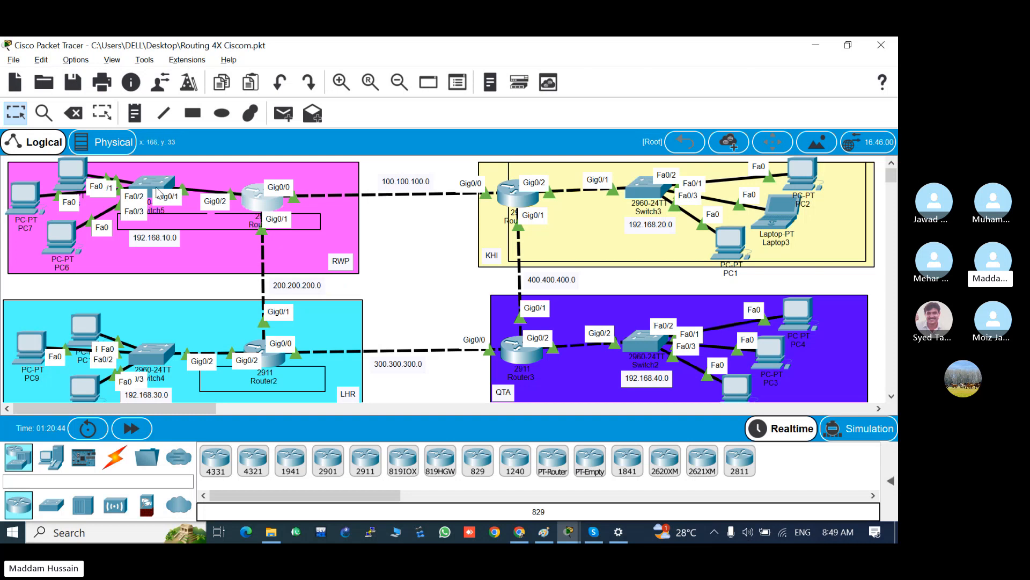
{"action": "mouse_move", "coordinate": [158, 191]}
{"action": "mouse_move", "coordinate": [62, 225]}
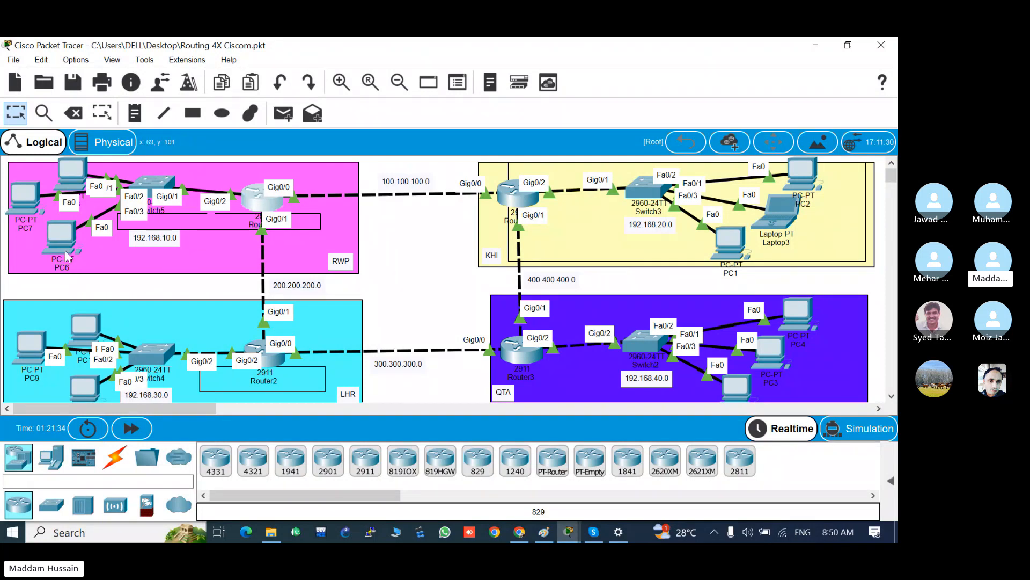
Step: Reopen the command line of Router0 in the RWP area and bring back its global configuration prompt
{"action": "mouse_move", "coordinate": [84, 385]}
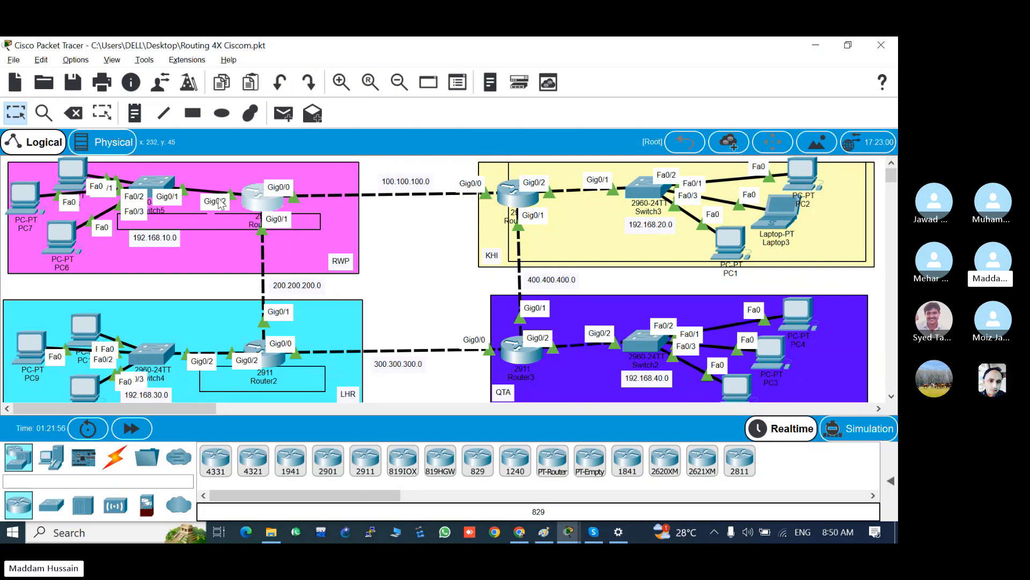
{"action": "left_click", "coordinate": [260, 200]}
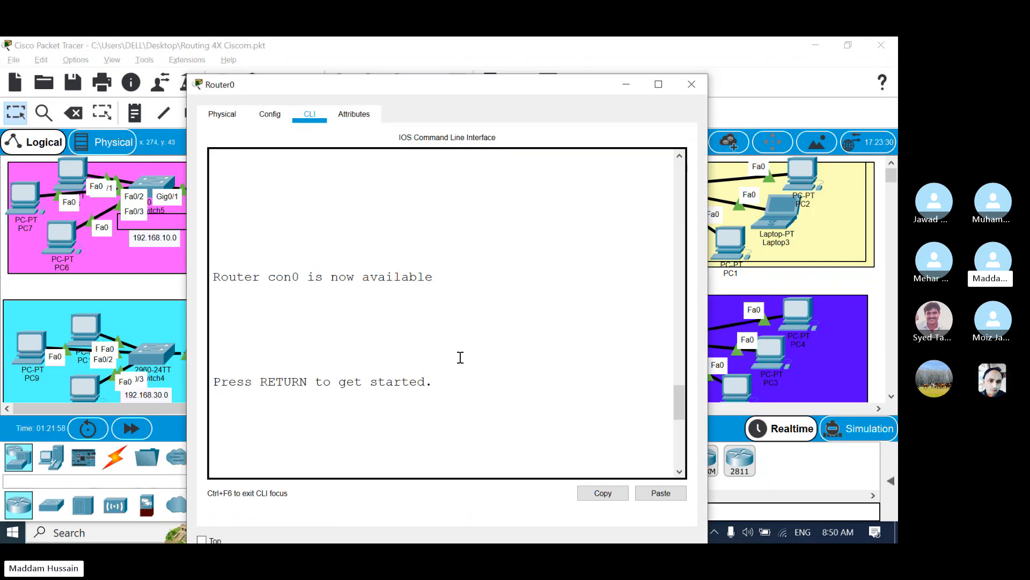
{"action": "key", "text": "Return"}
{"action": "key", "text": "Return"}
{"action": "key", "text": "Return"}
{"action": "key", "text": "Return"}
Step: Enter interface configuration mode for gigabitEthernet 0/2 on Router0, the port facing the RWP switch
{"action": "type", "text": "in"}
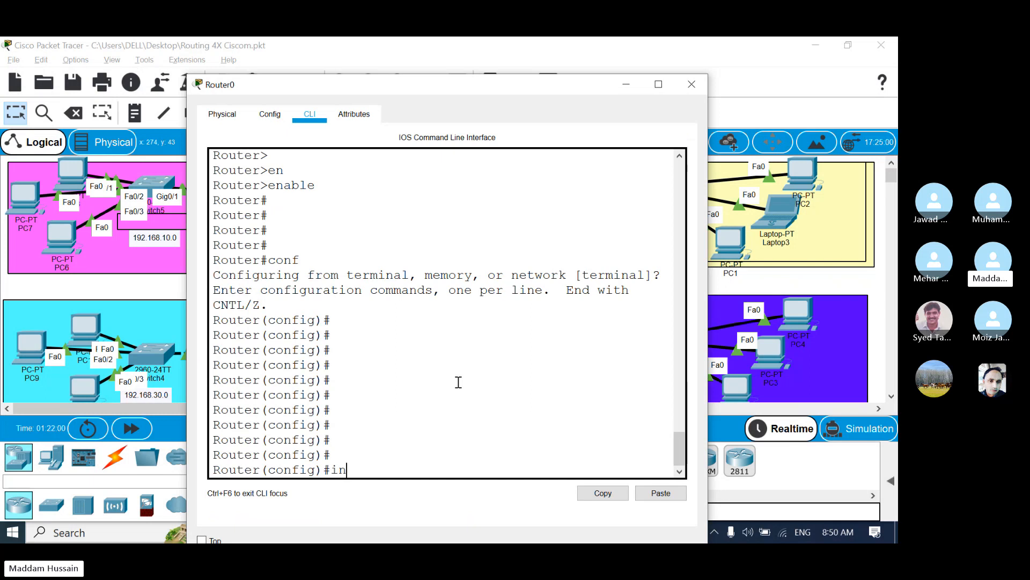
{"action": "left_click", "coordinate": [691, 84]}
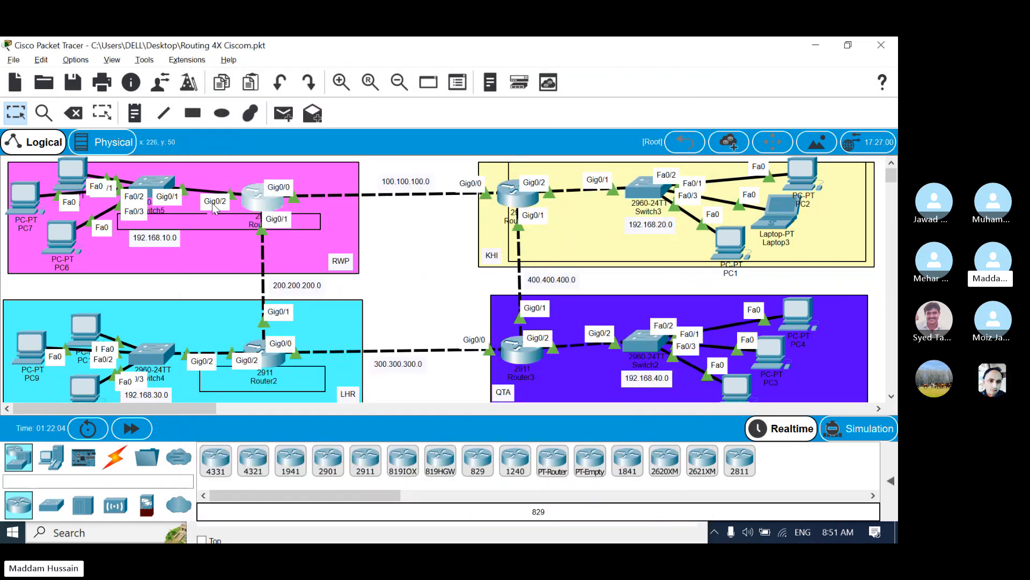
{"action": "key", "text": "alt+Tab"}
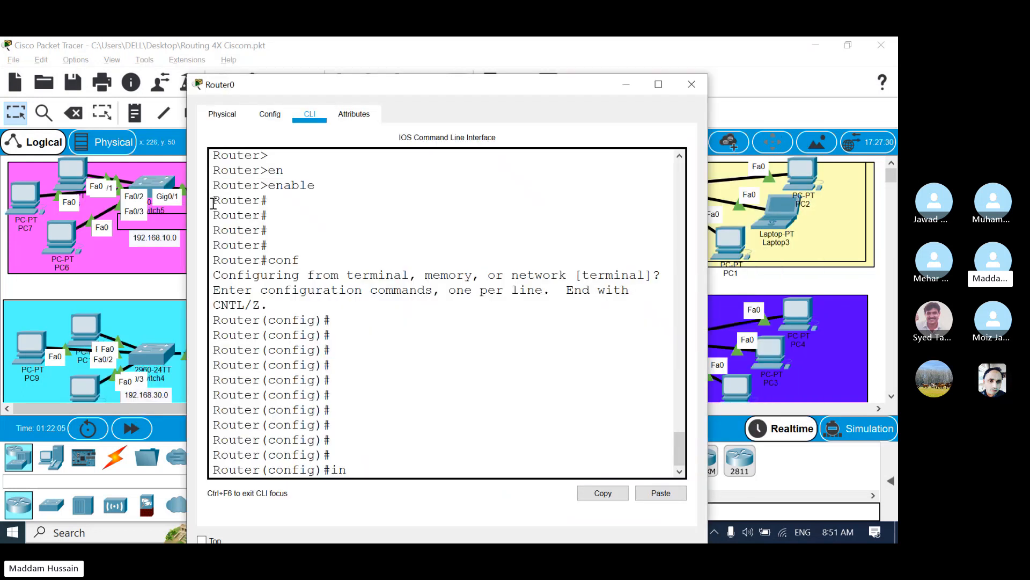
{"action": "type", "text": "in"}
{"action": "key", "text": "Tab"}
{"action": "type", "text": "gi"}
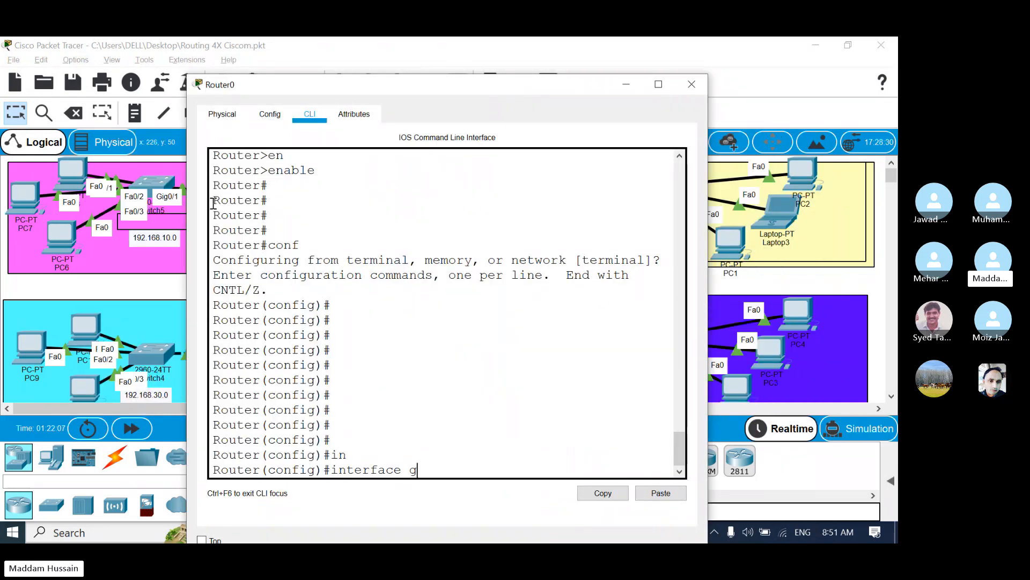
{"action": "key", "text": "Tab"}
{"action": "type", "text": "0/2"}
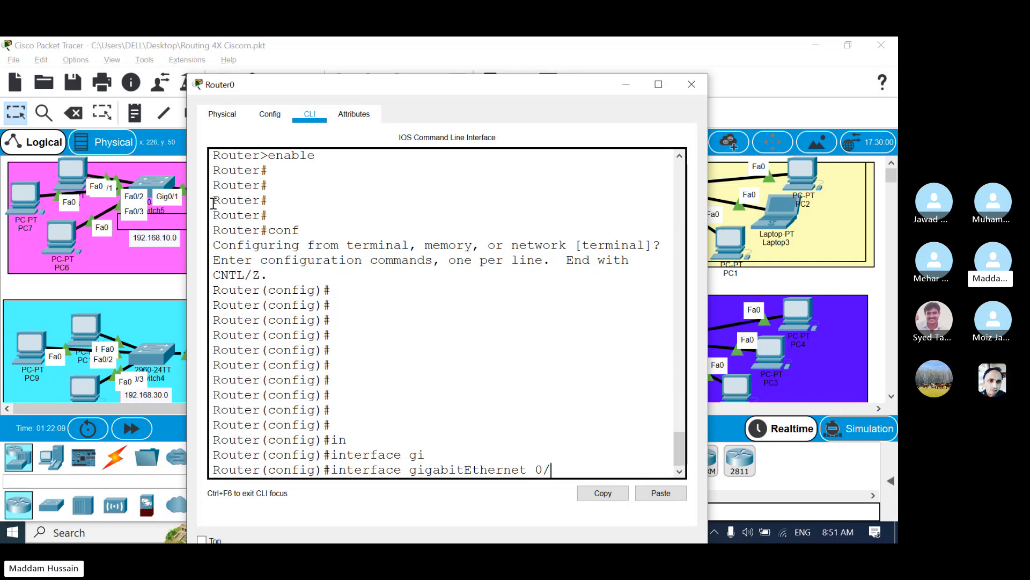
{"action": "key", "text": "Return"}
{"action": "key", "text": "Return"}
{"action": "key", "text": "Return"}
{"action": "key", "text": "Return"}
{"action": "key", "text": "Return"}
{"action": "key", "text": "Return"}
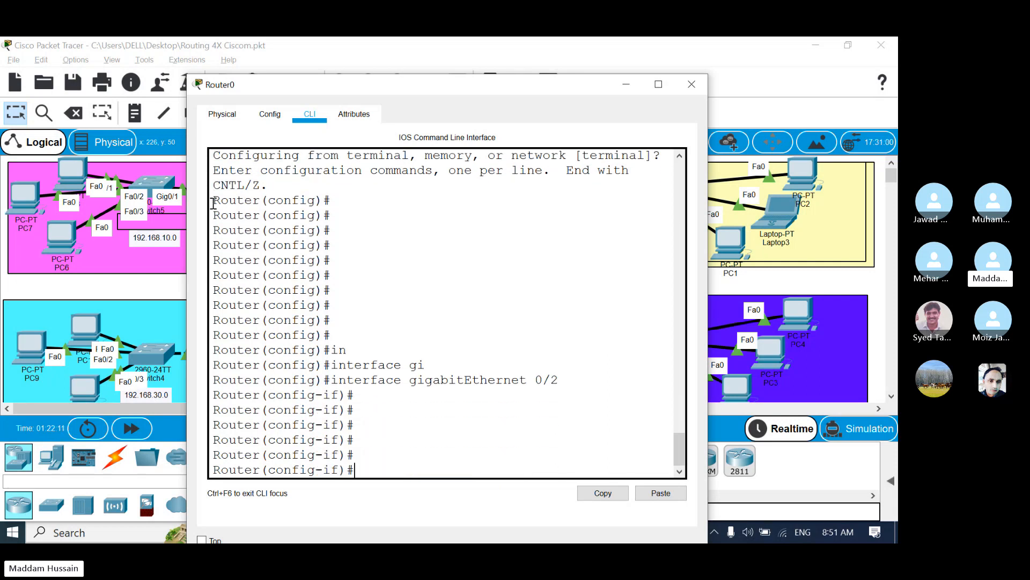
Step: Examine Router0's connection to the RWP switch in the topology alongside its command line
{"action": "key", "text": "alt+Tab"}
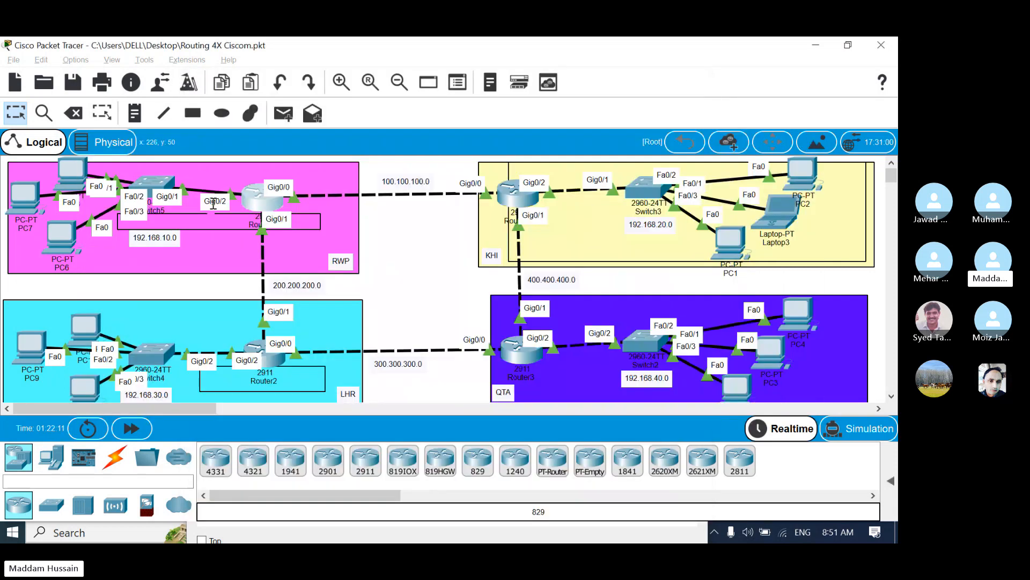
{"action": "left_click", "coordinate": [256, 202]}
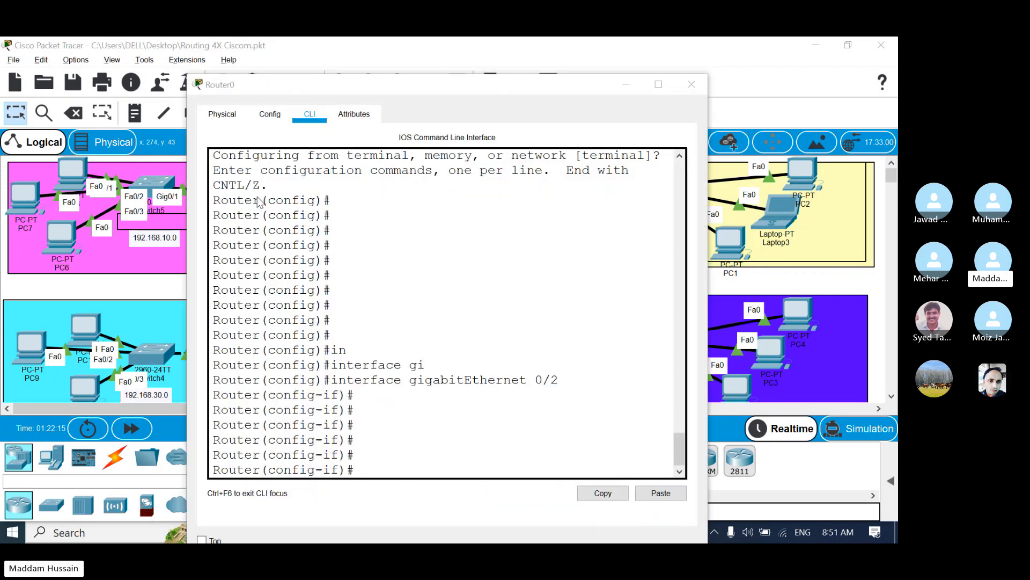
{"action": "key", "text": "alt+Tab"}
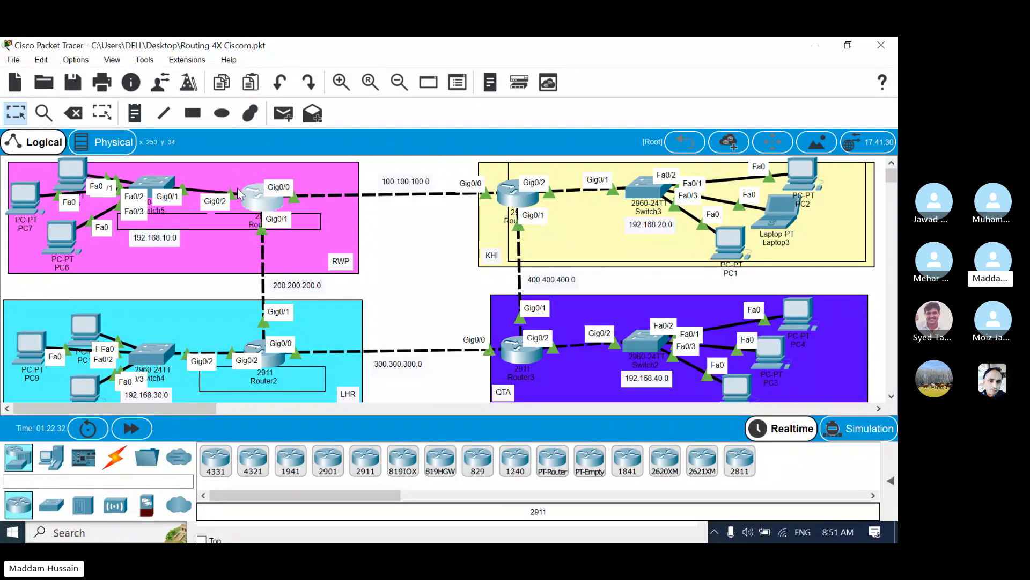
{"action": "left_click", "coordinate": [237, 187]}
{"action": "key", "text": "Return"}
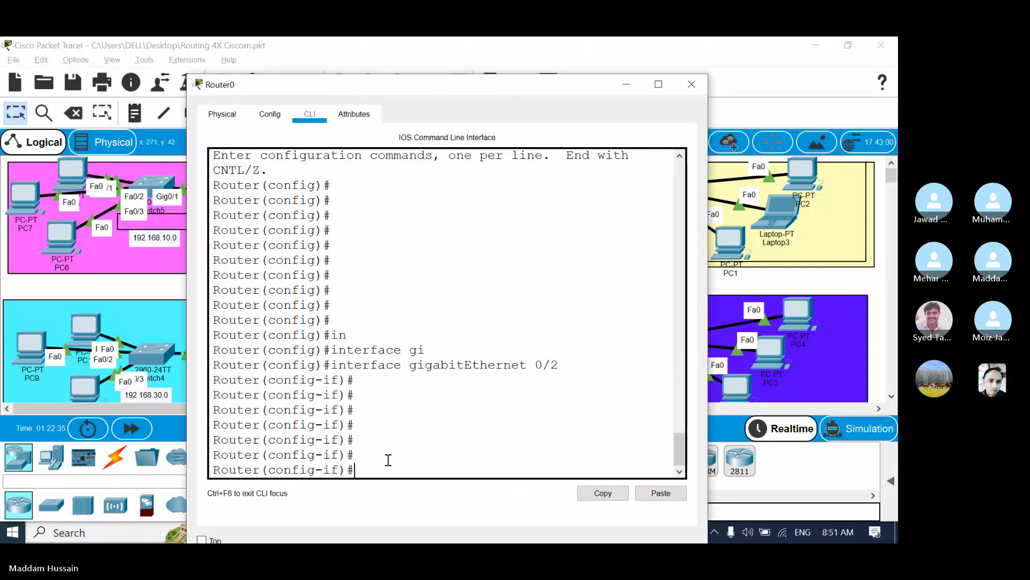
{"action": "key", "text": "alt+F4"}
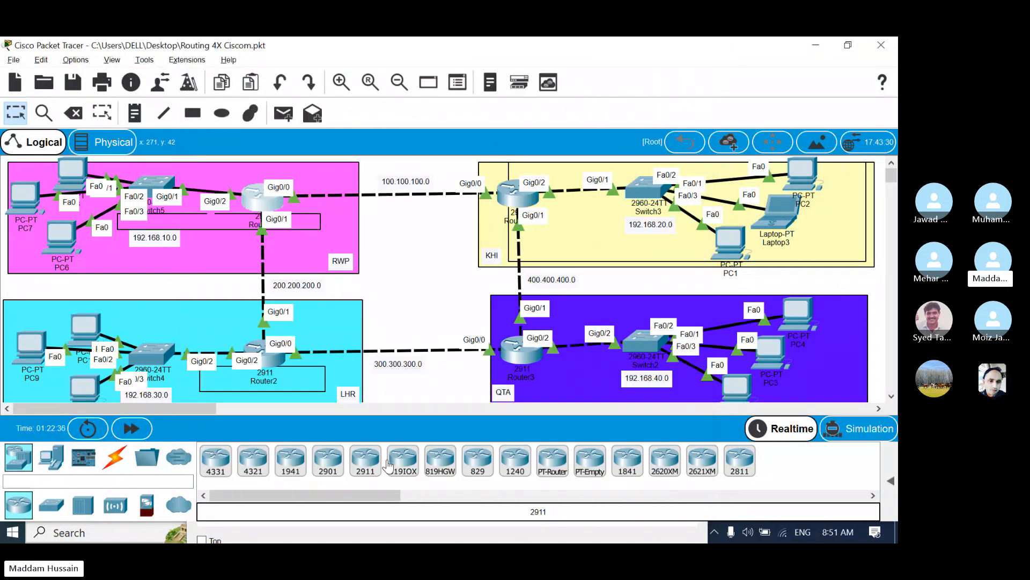
Step: Assign IP address 192.168.10.100 with subnet mask 255.255.255.0 to Router0's gigabitEthernet 0/2 interface
{"action": "key", "text": "alt+Tab"}
{"action": "type", "text": "ip add"}
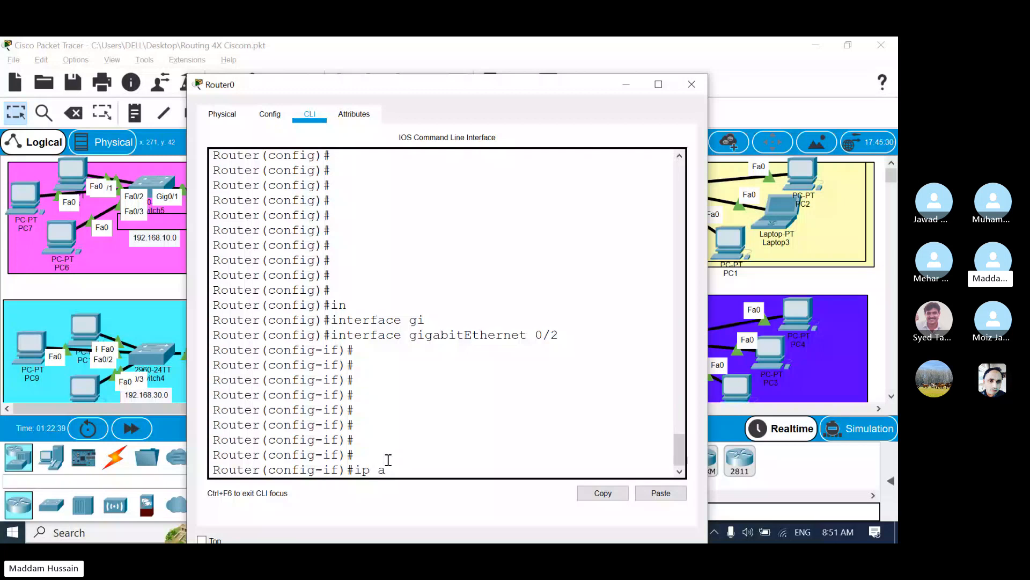
{"action": "key", "text": "Tab"}
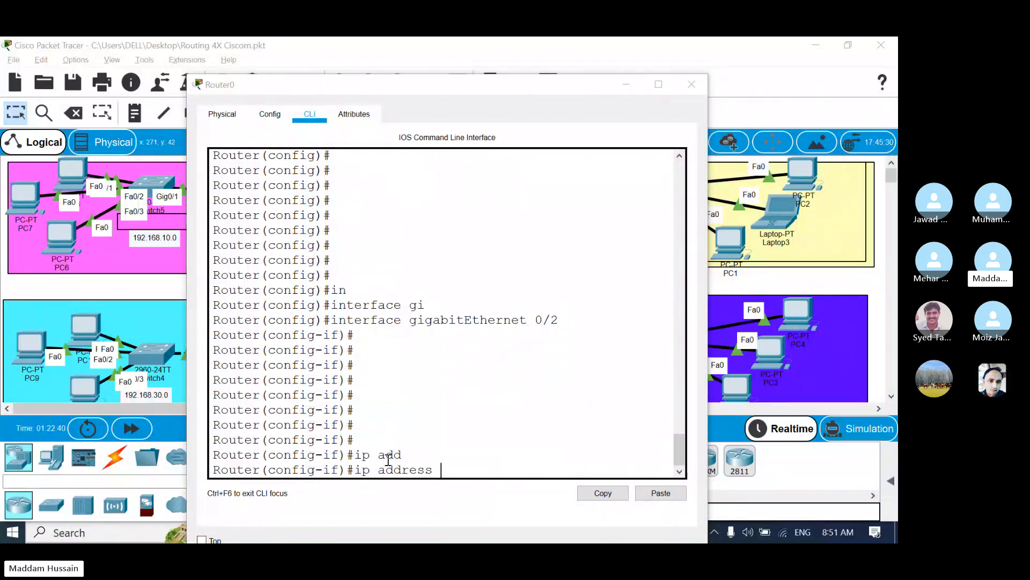
{"action": "key", "text": "alt+Tab"}
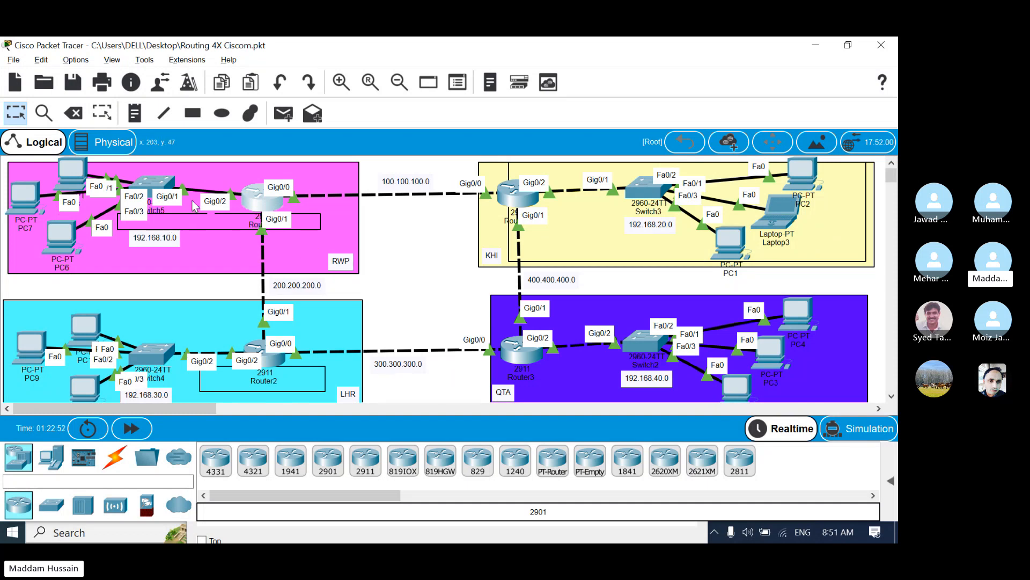
{"action": "left_click", "coordinate": [260, 205]}
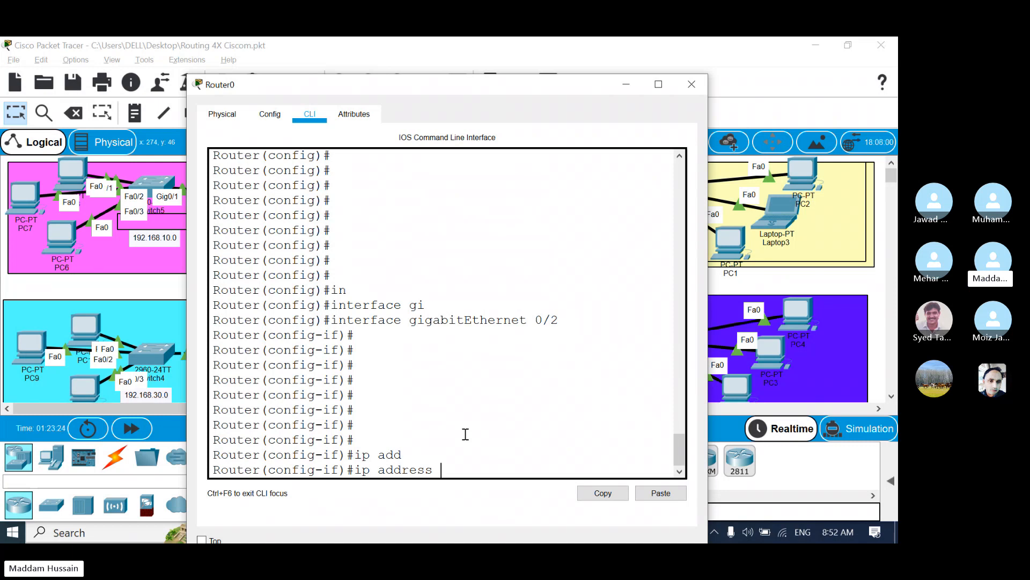
{"action": "type", "text": "192.1"}
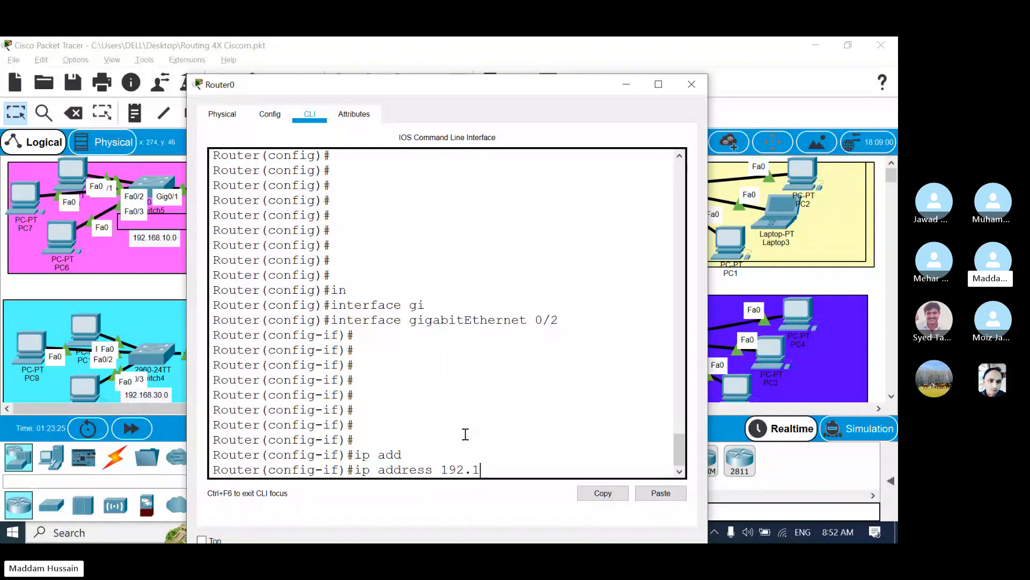
{"action": "type", "text": "68.10."}
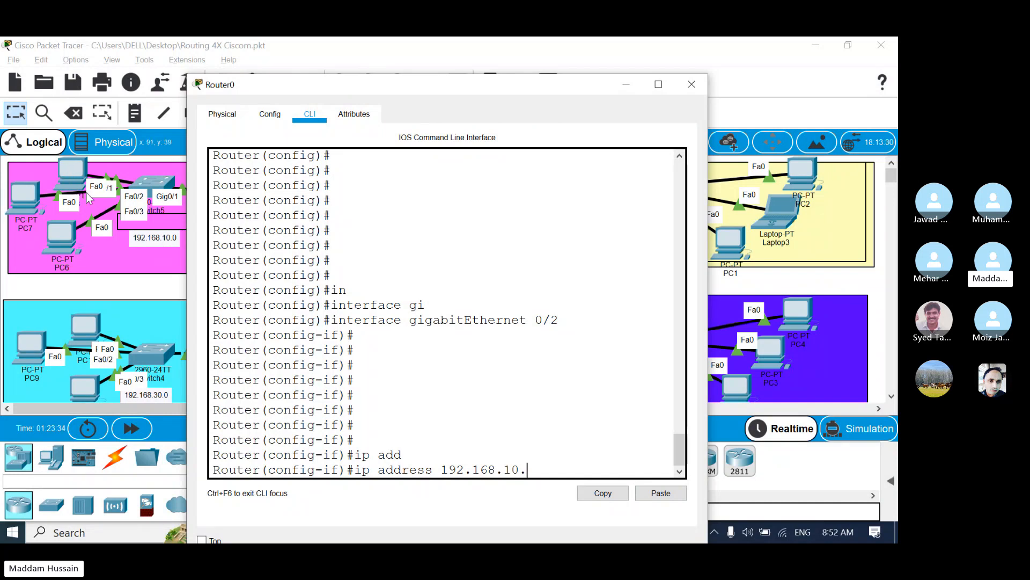
{"action": "type", "text": "100"}
{"action": "type", "text": "255.255.255"}
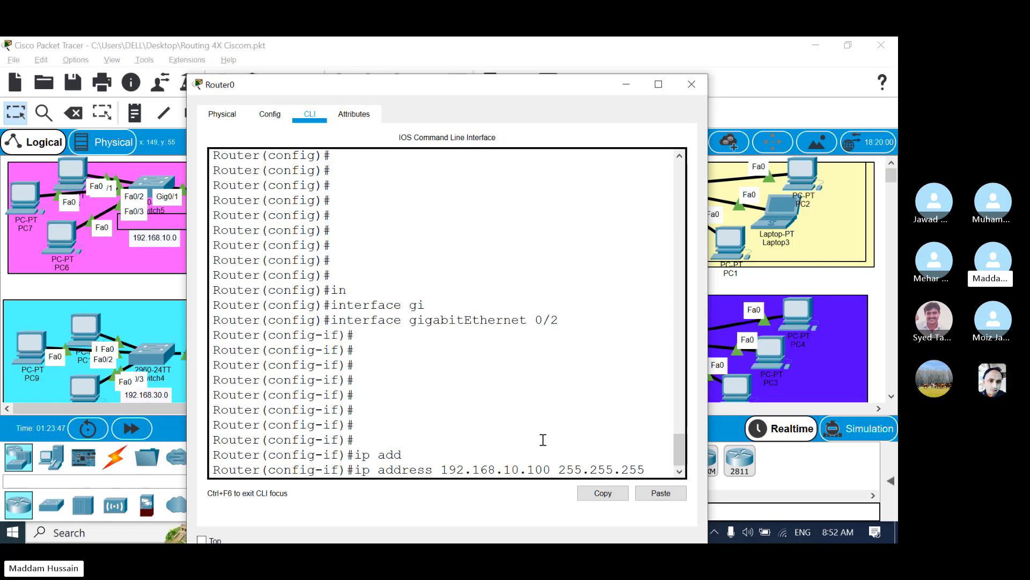
{"action": "type", "text": ".0"}
{"action": "key", "text": "Return"}
{"action": "key", "text": "Return"}
{"action": "key", "text": "Return"}
{"action": "key", "text": "Return"}
{"action": "key", "text": "Return"}
{"action": "key", "text": "Return"}
{"action": "key", "text": "Return"}
{"action": "key", "text": "Return"}
{"action": "key", "text": "Return"}
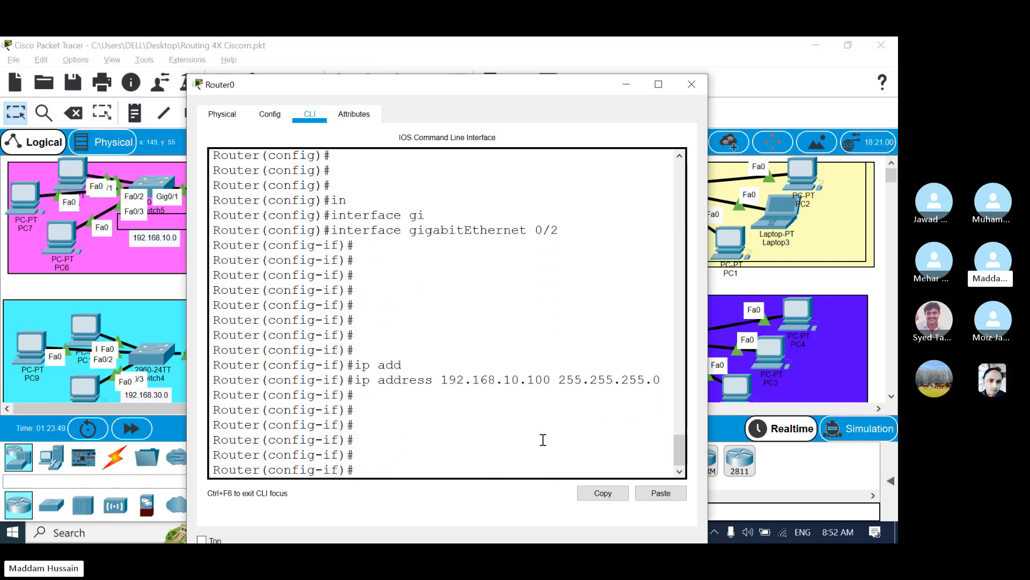
{"action": "key", "text": "Return"}
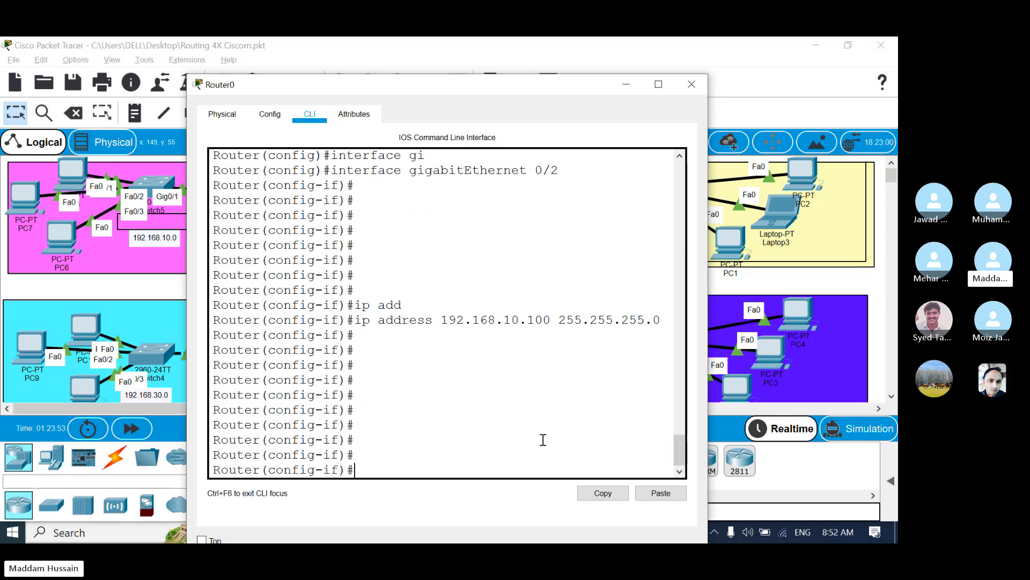
Step: Exit interface configuration mode on Router0 to go back to global configuration mode
{"action": "type", "text": "exit"}
{"action": "key", "text": "Return"}
{"action": "key", "text": "Return"}
{"action": "key", "text": "Return"}
{"action": "key", "text": "Return"}
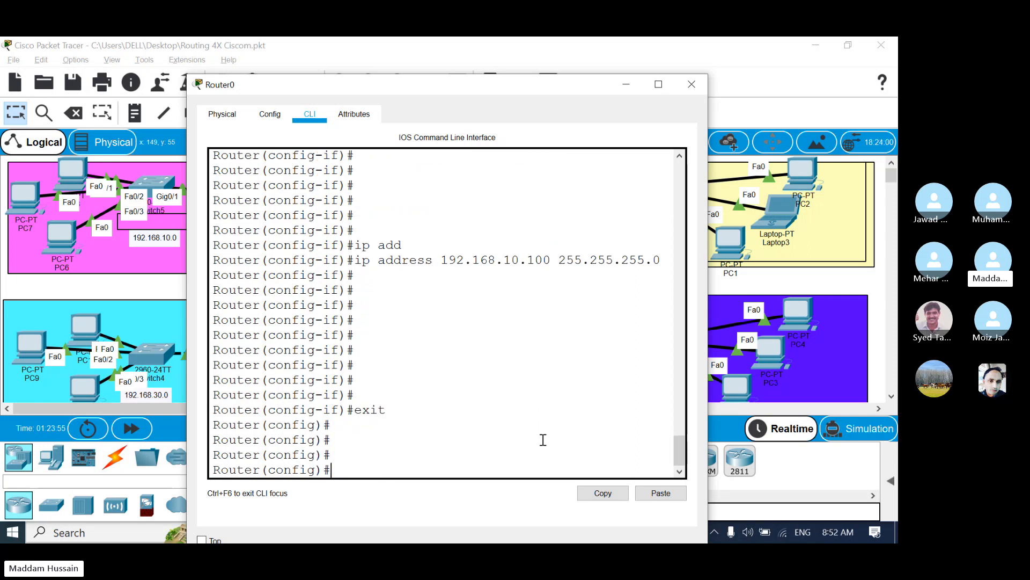
{"action": "key", "text": "Return"}
{"action": "key", "text": "Return"}
{"action": "key", "text": "Return"}
{"action": "key", "text": "Return"}
{"action": "key", "text": "Return"}
Step: Exit global configuration mode on Router0 to go back to privileged mode
{"action": "type", "text": "e"}
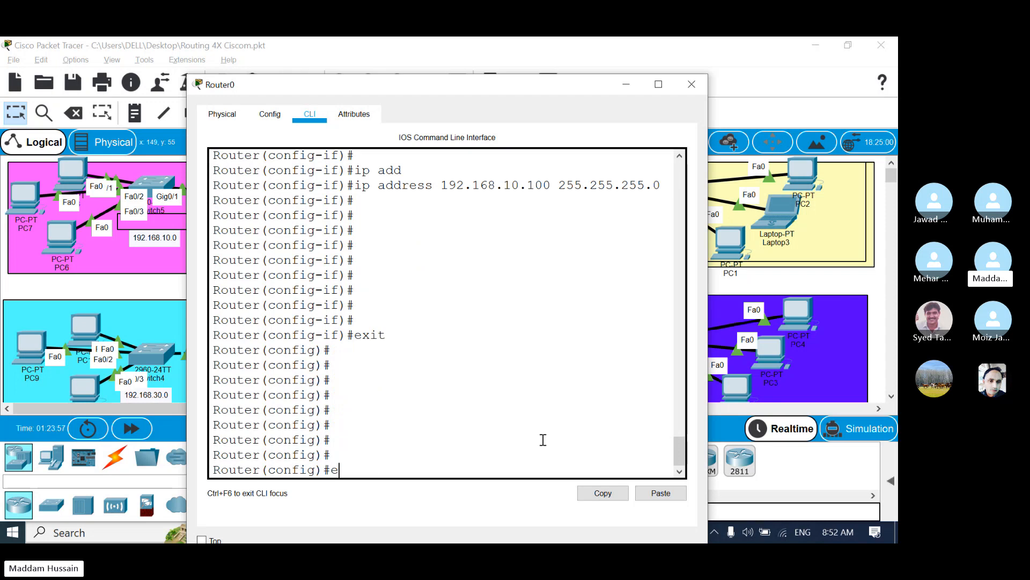
{"action": "type", "text": "xit"}
{"action": "key", "text": "Return"}
{"action": "key", "text": "Return"}
{"action": "key", "text": "Return"}
{"action": "key", "text": "Return"}
{"action": "key", "text": "Return"}
{"action": "key", "text": "Return"}
{"action": "key", "text": "Return"}
{"action": "key", "text": "Return"}
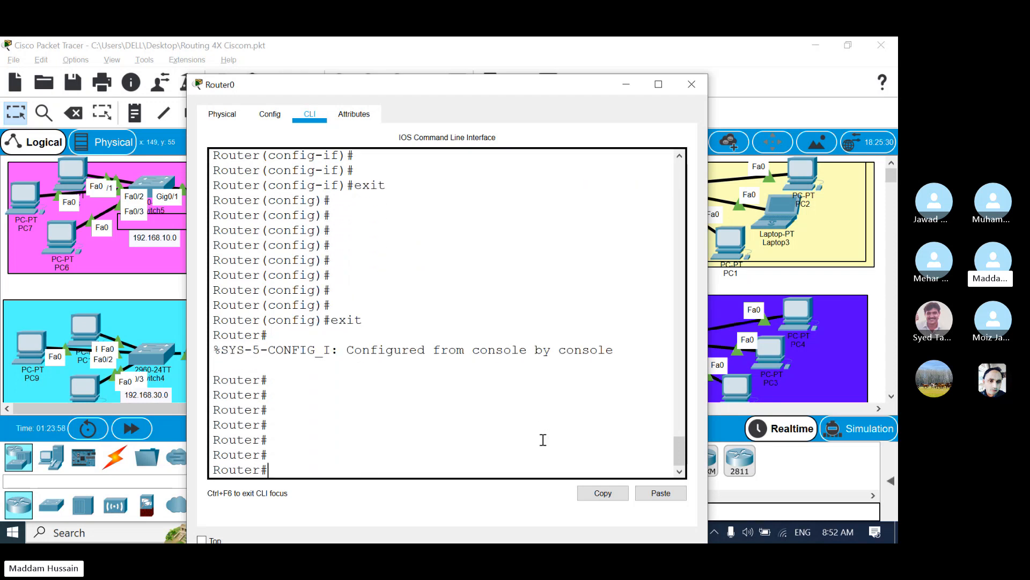
Step: Check Router0's interface addresses and status with show ip interface brief, then close the router window
{"action": "type", "text": "dh"}
{"action": "key", "text": "Return"}
{"action": "type", "text": "s"}
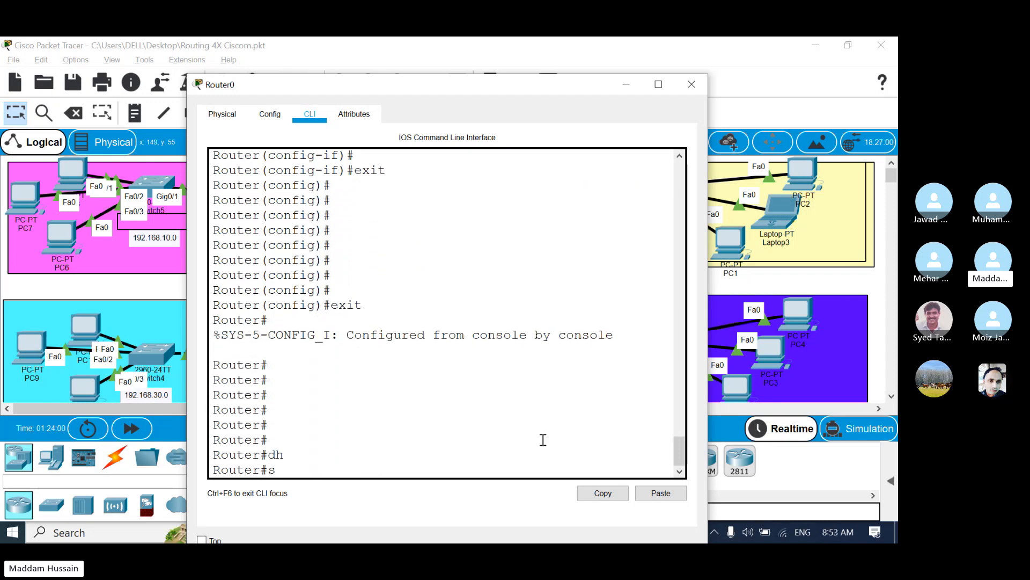
{"action": "type", "text": "h"}
{"action": "key", "text": "Return"}
{"action": "type", "text": "show ip i"}
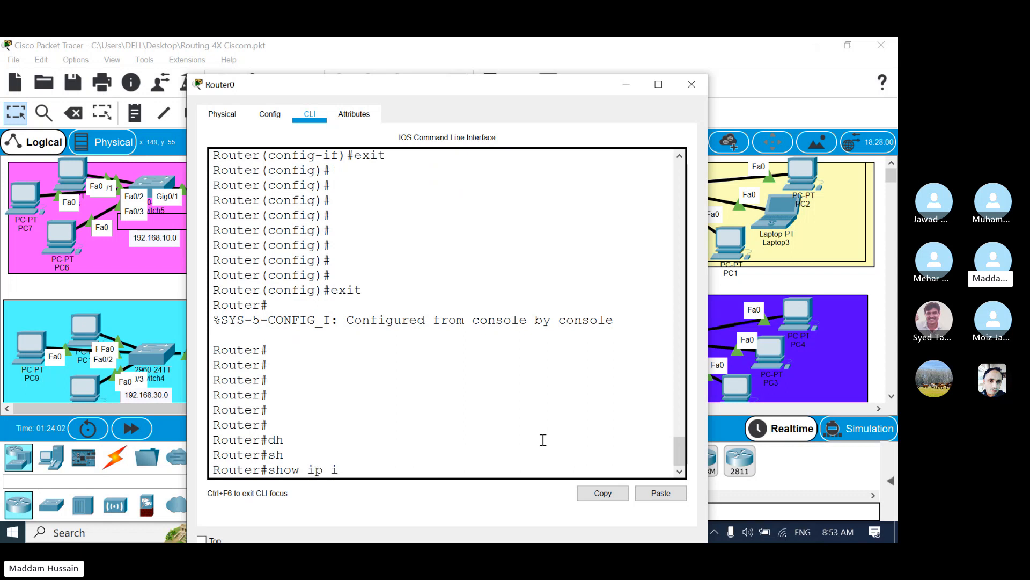
{"action": "type", "text": "nt"}
{"action": "key", "text": "Tab"}
{"action": "type", "text": "br"}
{"action": "key", "text": "Tab"}
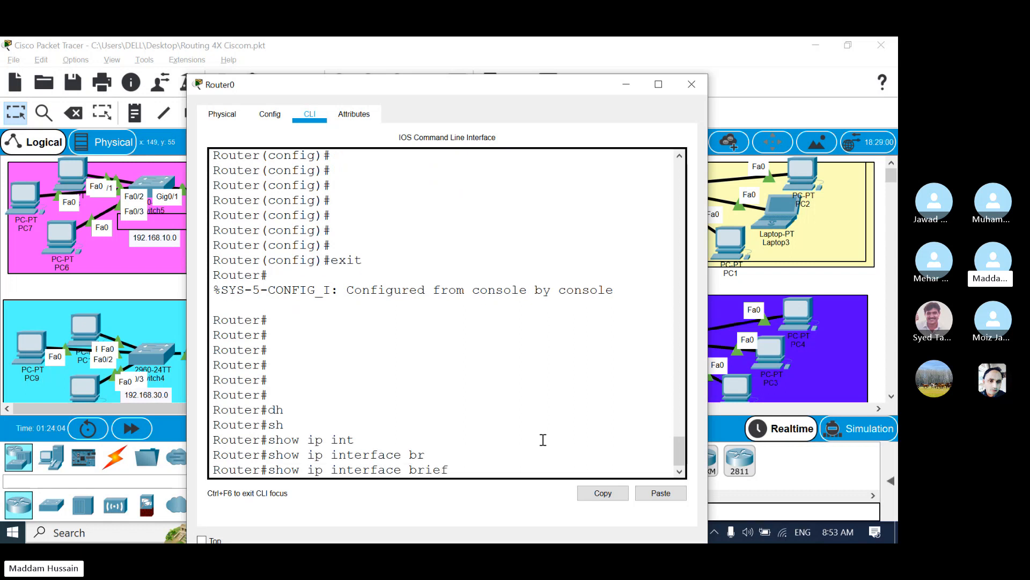
{"action": "key", "text": "Return"}
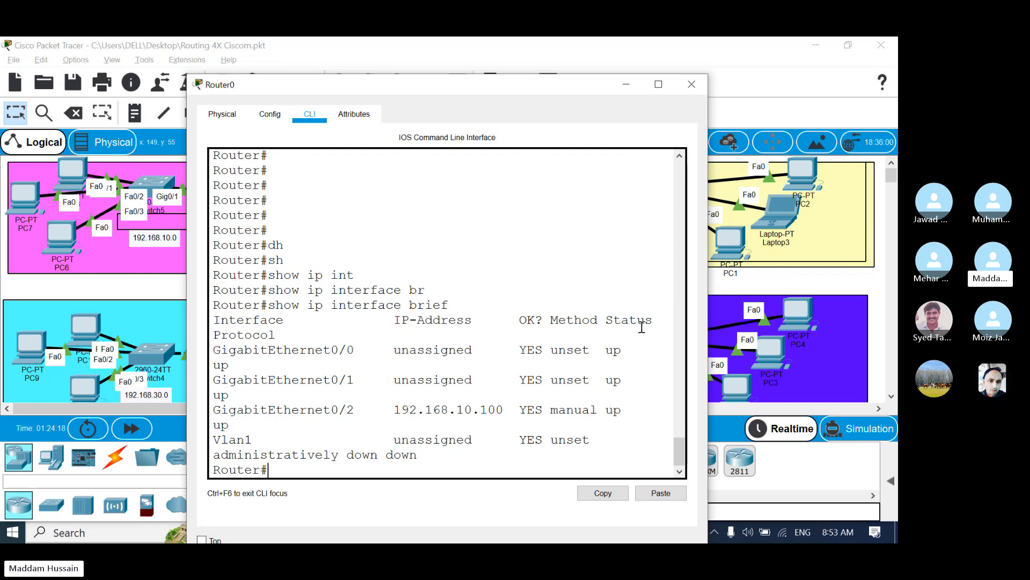
{"action": "left_click", "coordinate": [689, 84]}
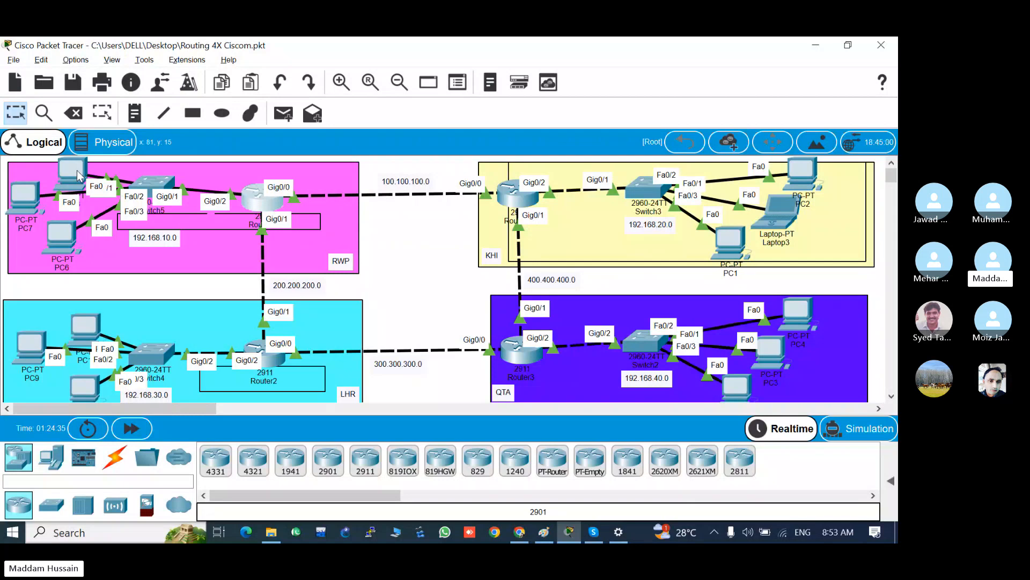
Step: Set the default gateway of the uppermost PC in the RWP area to 192.168.10.100 and close its configuration window
{"action": "mouse_move", "coordinate": [78, 176]}
{"action": "left_click", "coordinate": [69, 166]}
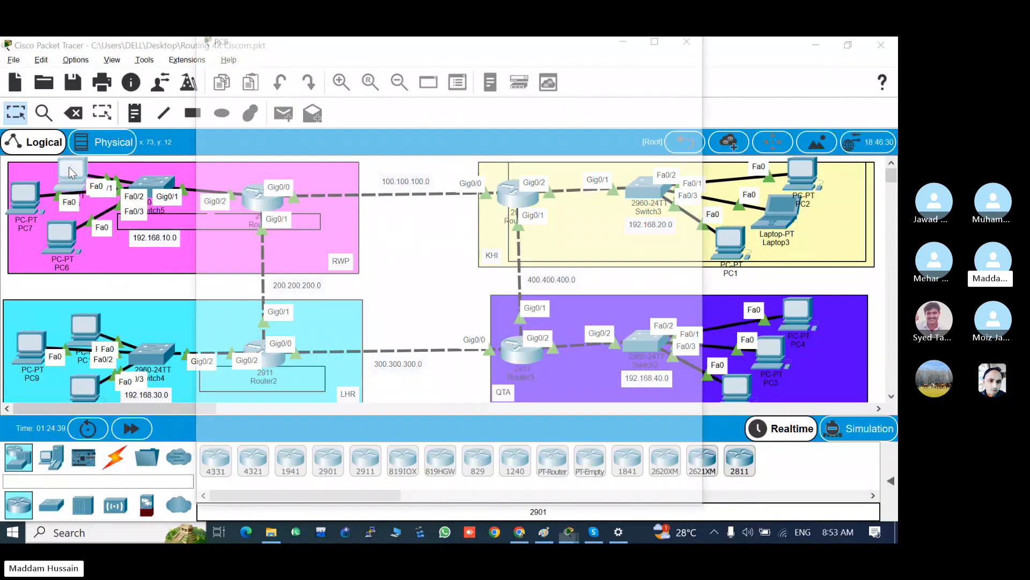
{"action": "left_click", "coordinate": [258, 129]}
{"action": "left_click", "coordinate": [396, 215]}
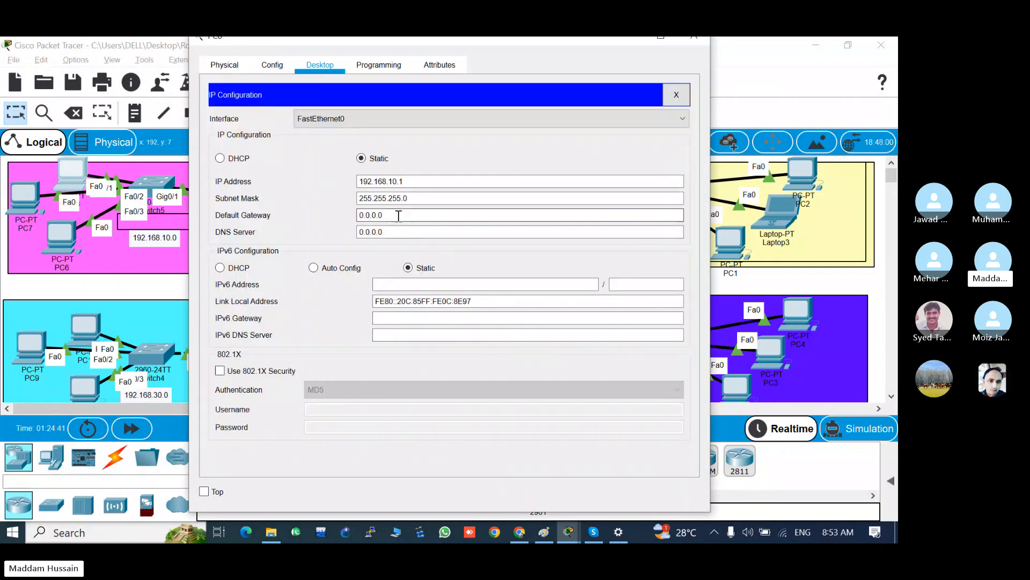
{"action": "key", "text": "BackSpace"}
{"action": "key", "text": "BackSpace"}
{"action": "key", "text": "BackSpace"}
{"action": "key", "text": "BackSpace"}
{"action": "key", "text": "BackSpace"}
{"action": "key", "text": "BackSpace"}
{"action": "key", "text": "BackSpace"}
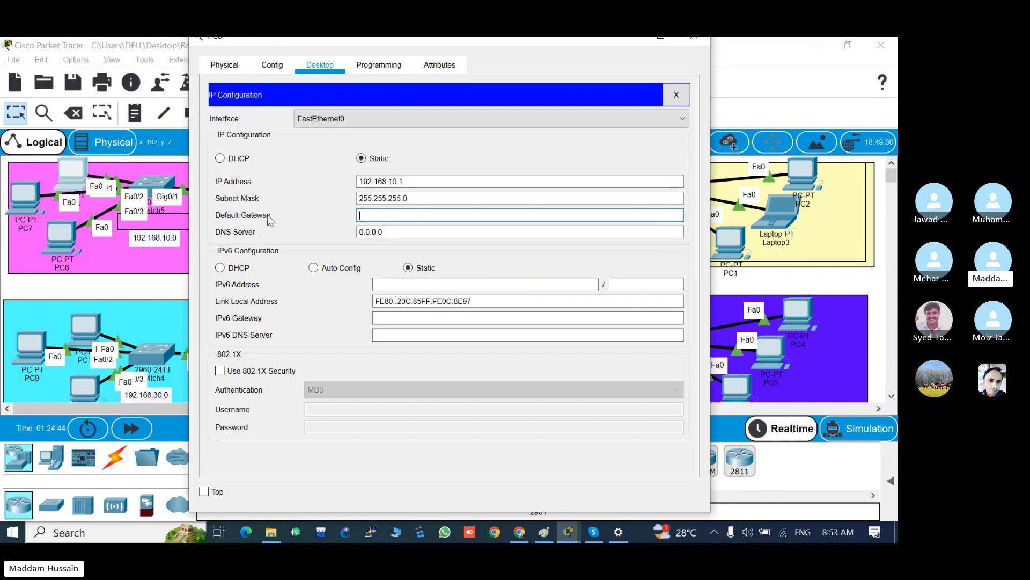
{"action": "type", "text": "1"}
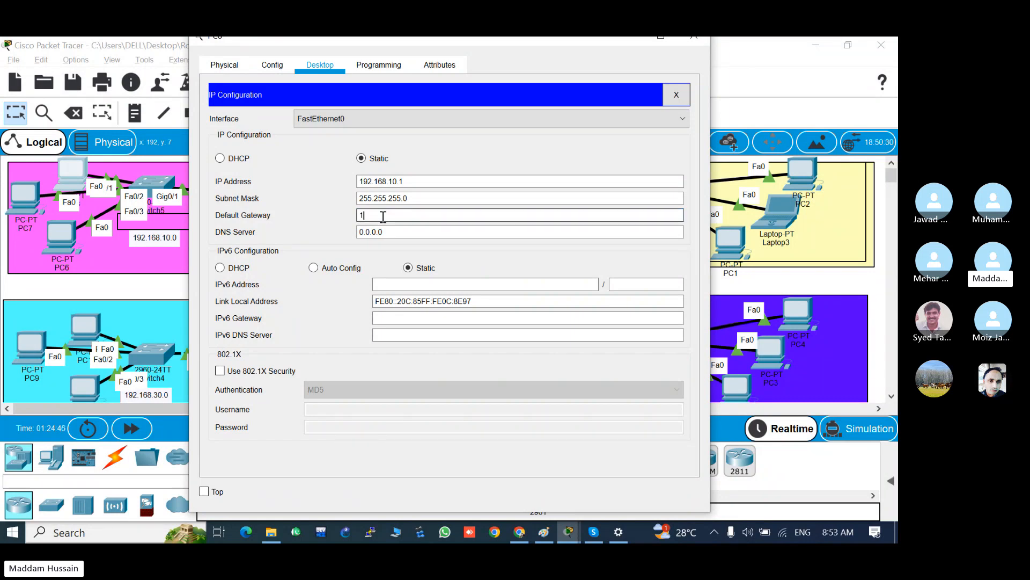
{"action": "type", "text": "92.168.10.100"}
{"action": "left_click", "coordinate": [700, 37]}
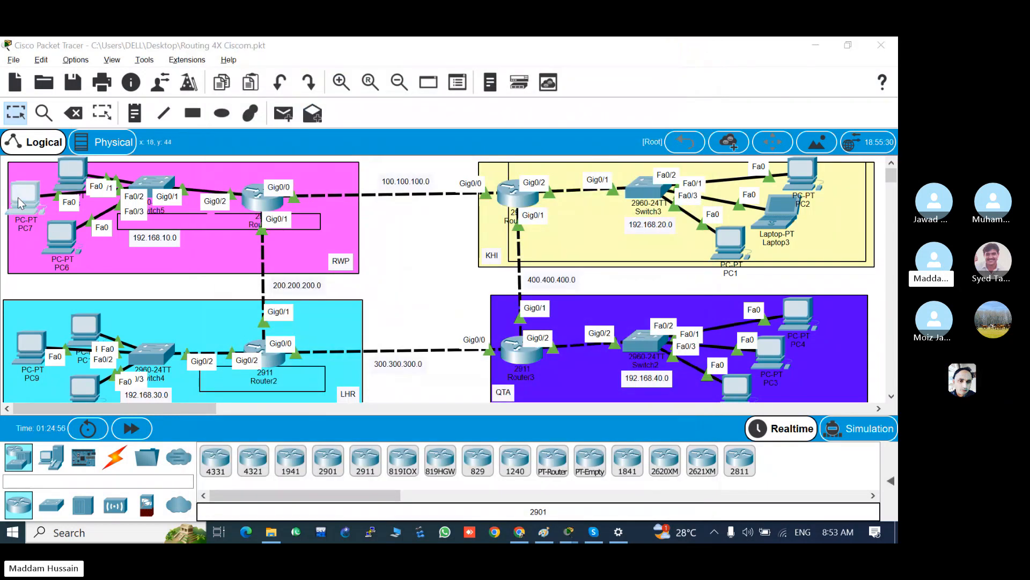
Step: Set the default gateway of PC7 in the RWP area to 192.168.10.100 and close its configuration window
{"action": "left_click", "coordinate": [18, 197]}
{"action": "left_click", "coordinate": [243, 153]}
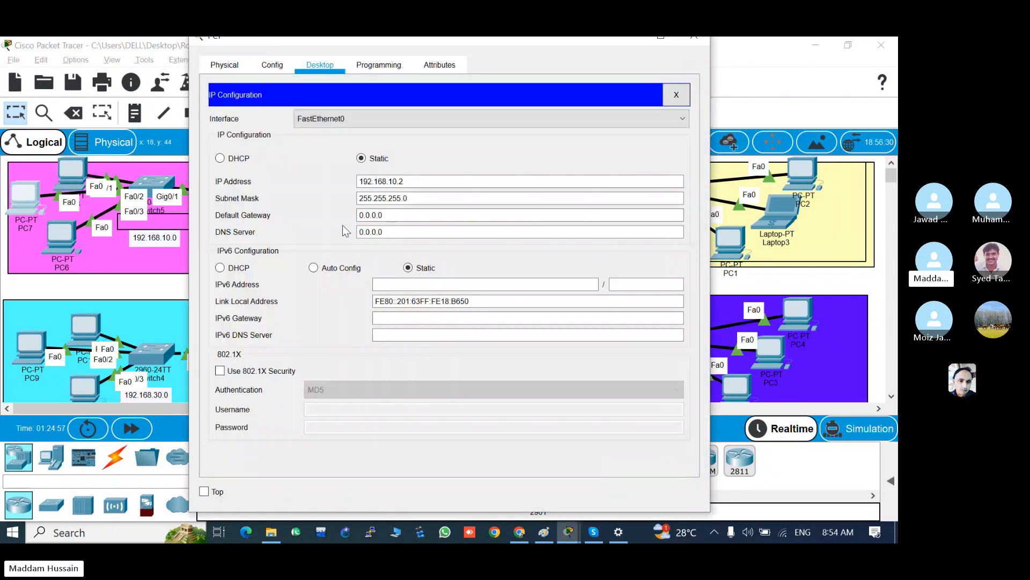
{"action": "left_click", "coordinate": [394, 215]}
{"action": "key", "text": "BackSpace"}
{"action": "key", "text": "BackSpace"}
{"action": "key", "text": "BackSpace"}
{"action": "key", "text": "BackSpace"}
{"action": "key", "text": "BackSpace"}
{"action": "key", "text": "BackSpace"}
{"action": "key", "text": "BackSpace"}
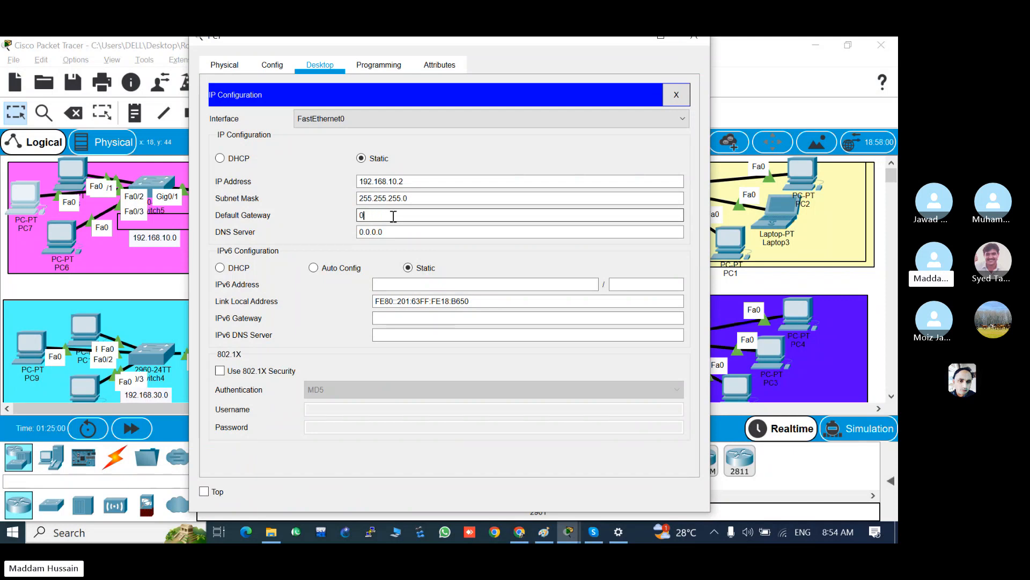
{"action": "type", "text": "192.168.10.100"}
{"action": "left_click", "coordinate": [704, 40]}
Step: Set the default gateway of PC6 in the RWP area to 192.168.10.100 and close its configuration window
{"action": "left_click", "coordinate": [67, 247]}
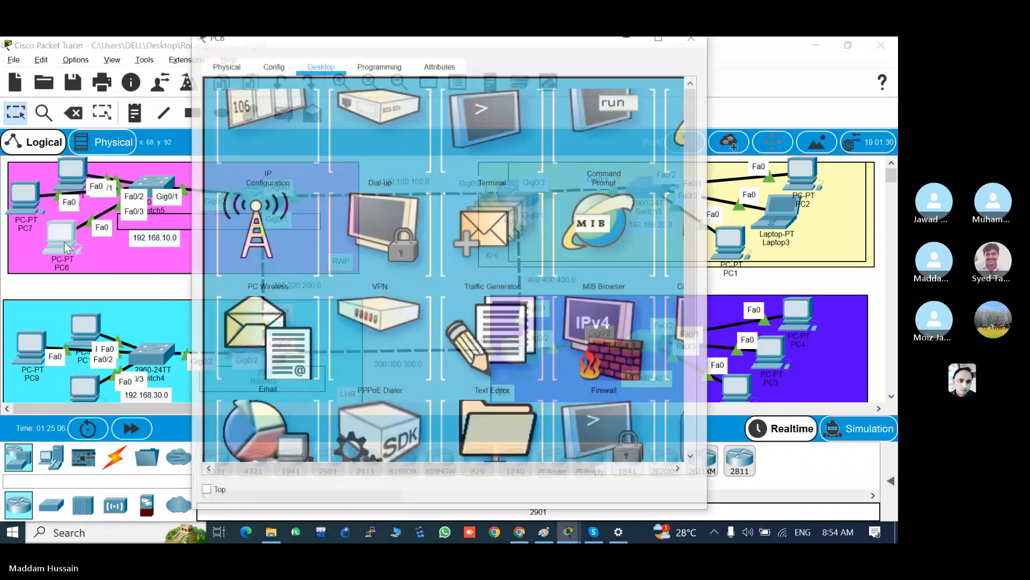
{"action": "left_click", "coordinate": [271, 132]}
{"action": "left_click", "coordinate": [402, 216]}
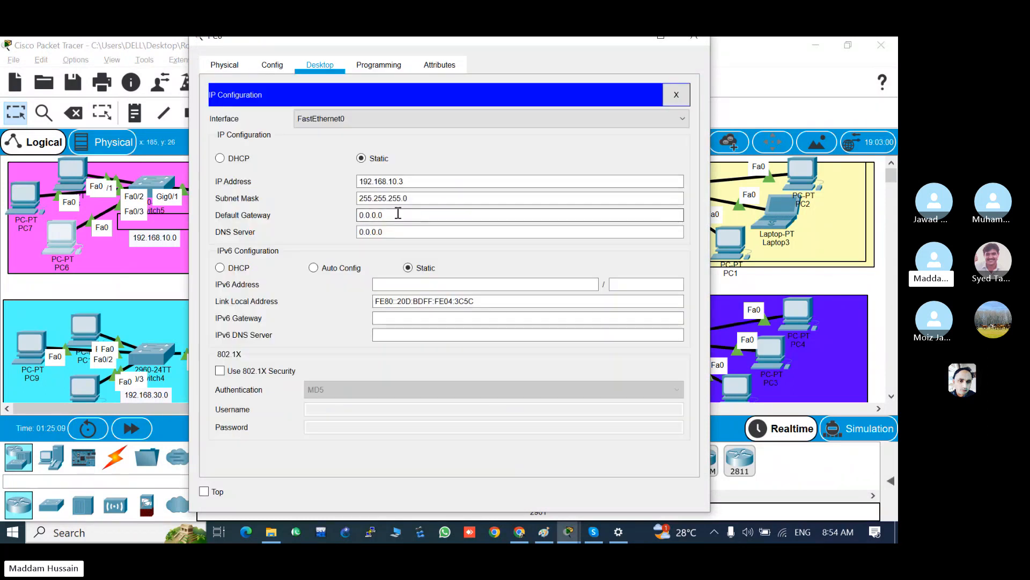
{"action": "key", "text": "BackSpace"}
{"action": "key", "text": "BackSpace"}
{"action": "key", "text": "BackSpace"}
{"action": "key", "text": "BackSpace"}
{"action": "key", "text": "BackSpace"}
{"action": "key", "text": "BackSpace"}
{"action": "key", "text": "BackSpace"}
{"action": "type", "text": "192.168.10.100"}
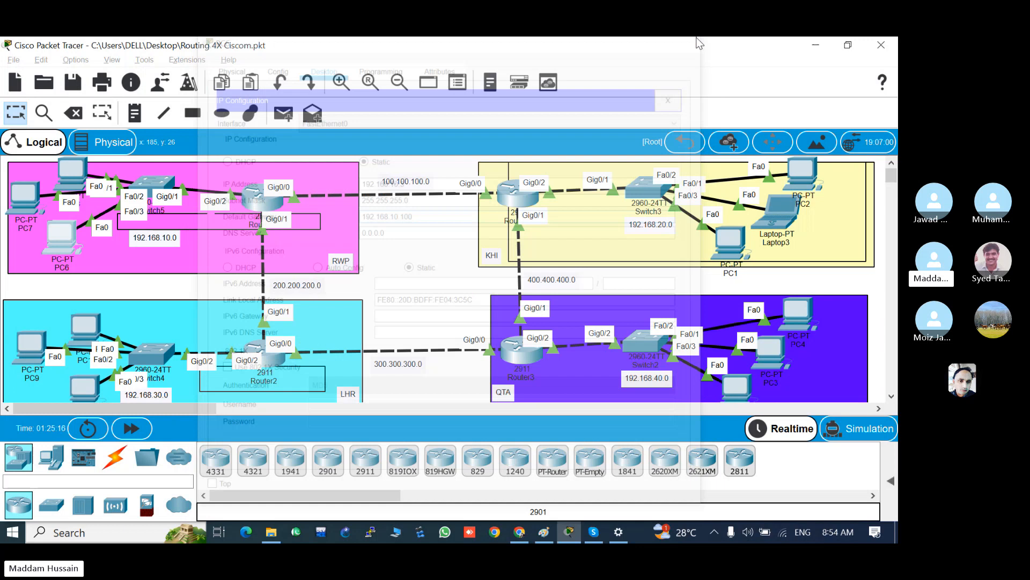
{"action": "left_click", "coordinate": [696, 37]}
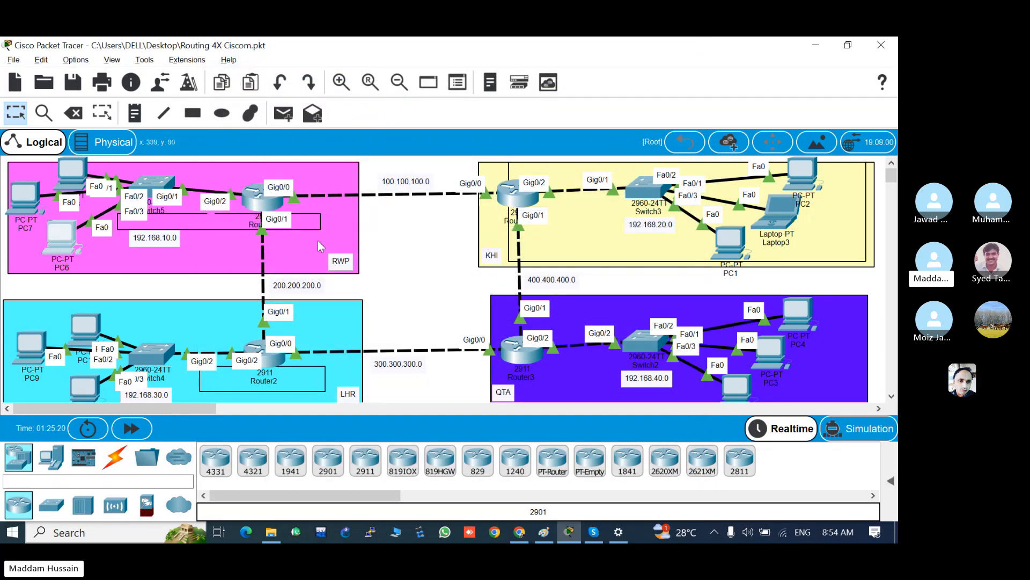
Step: Open the command line of Router1 in the KHI area and enter privileged mode with enable
{"action": "left_click", "coordinate": [526, 197]}
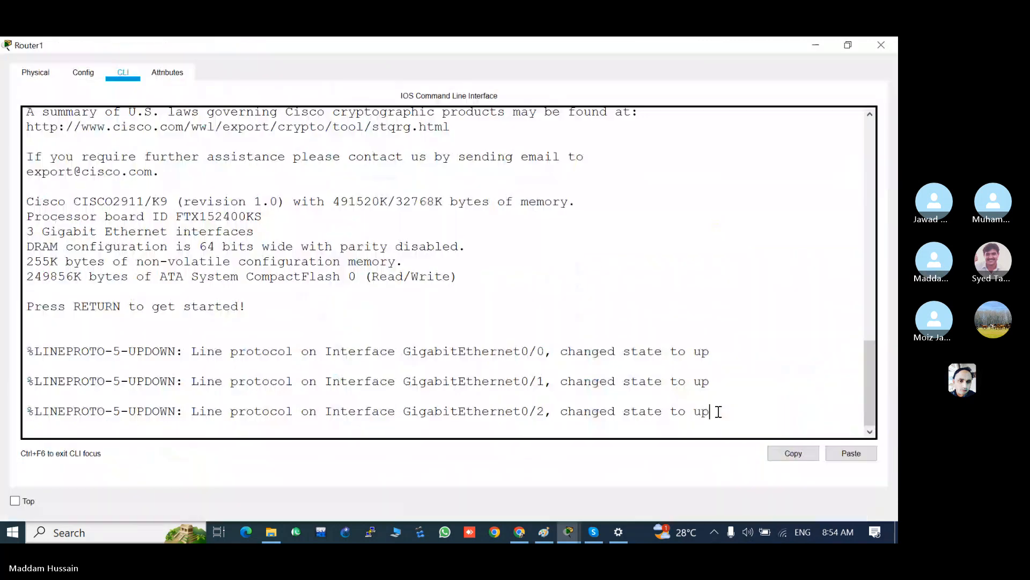
{"action": "key", "text": "Return"}
{"action": "key", "text": "Return"}
{"action": "key", "text": "Return"}
{"action": "key", "text": "Return"}
{"action": "key", "text": "Return"}
{"action": "key", "text": "Return"}
{"action": "type", "text": "en"}
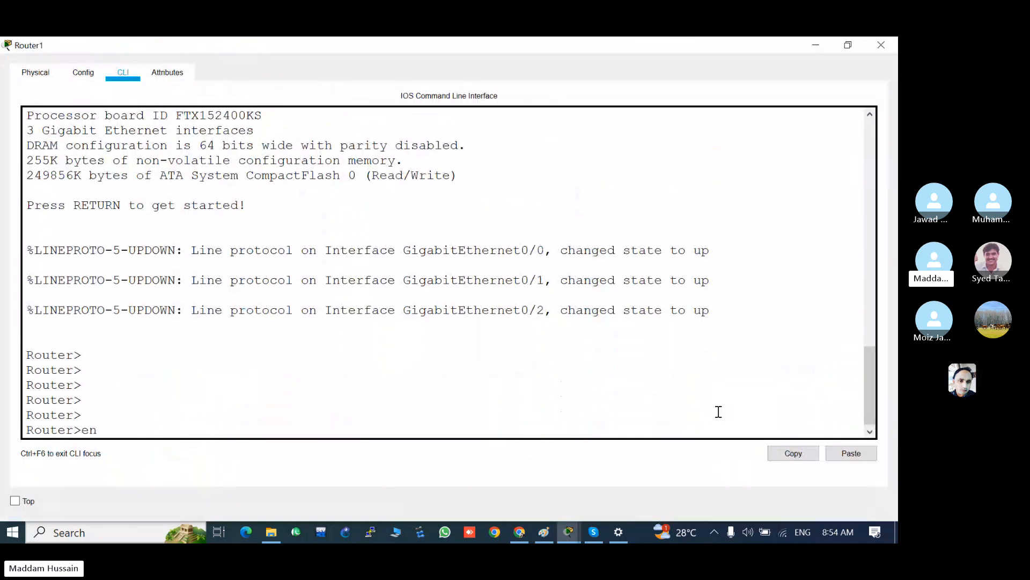
{"action": "key", "text": "Tab"}
{"action": "key", "text": "Return"}
{"action": "key", "text": "Return"}
{"action": "key", "text": "Return"}
{"action": "key", "text": "Return"}
{"action": "key", "text": "Return"}
Step: Enter global configuration mode from the terminal on Router1
{"action": "type", "text": "conf"}
{"action": "key", "text": "Tab"}
{"action": "key", "text": "Return"}
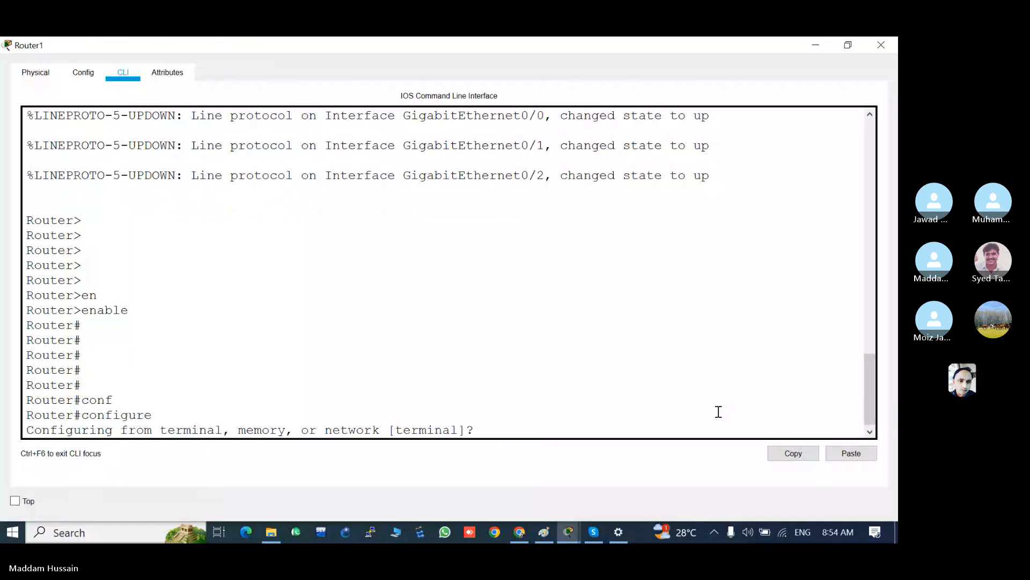
{"action": "key", "text": "Return"}
{"action": "key", "text": "Return"}
{"action": "key", "text": "Return"}
{"action": "key", "text": "Return"}
{"action": "key", "text": "Return"}
{"action": "key", "text": "Return"}
{"action": "key", "text": "Return"}
{"action": "key", "text": "Return"}
{"action": "key", "text": "Return"}
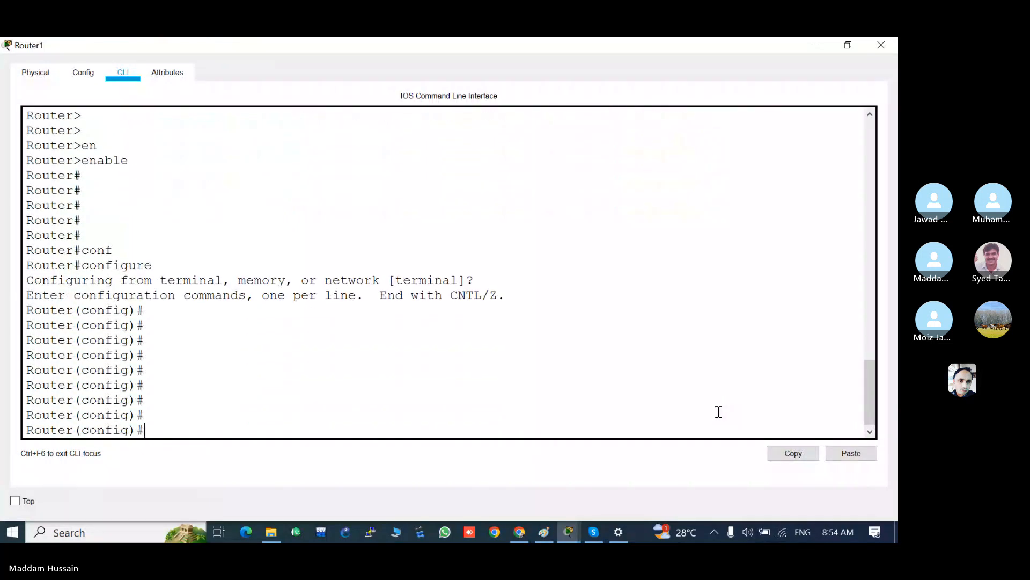
Step: Enter interface configuration mode for GigabitEthernet 0/2 on Router1, checking the topology and Router0's interface list for reference
{"action": "key", "text": "alt+Tab"}
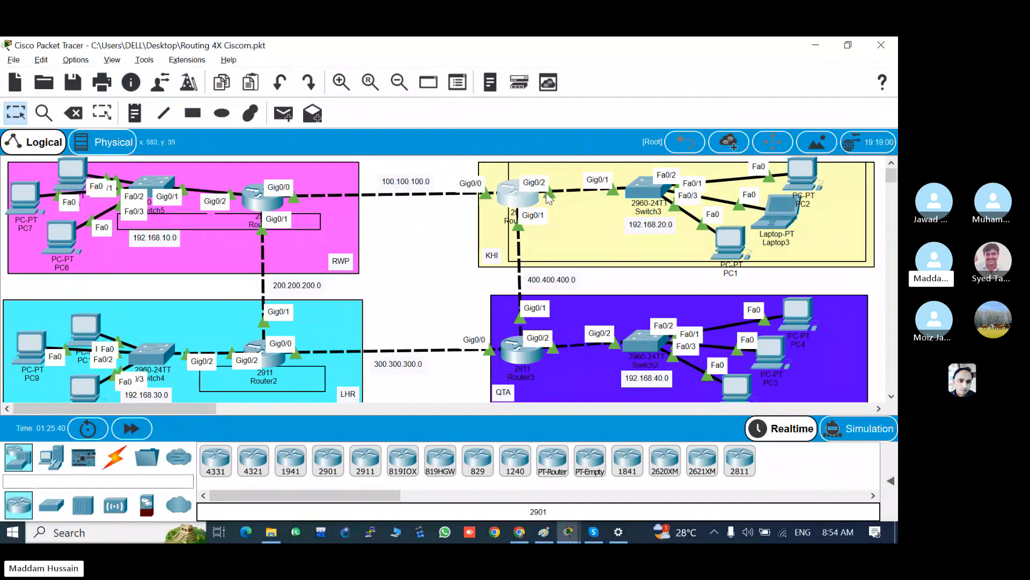
{"action": "left_click", "coordinate": [519, 196]}
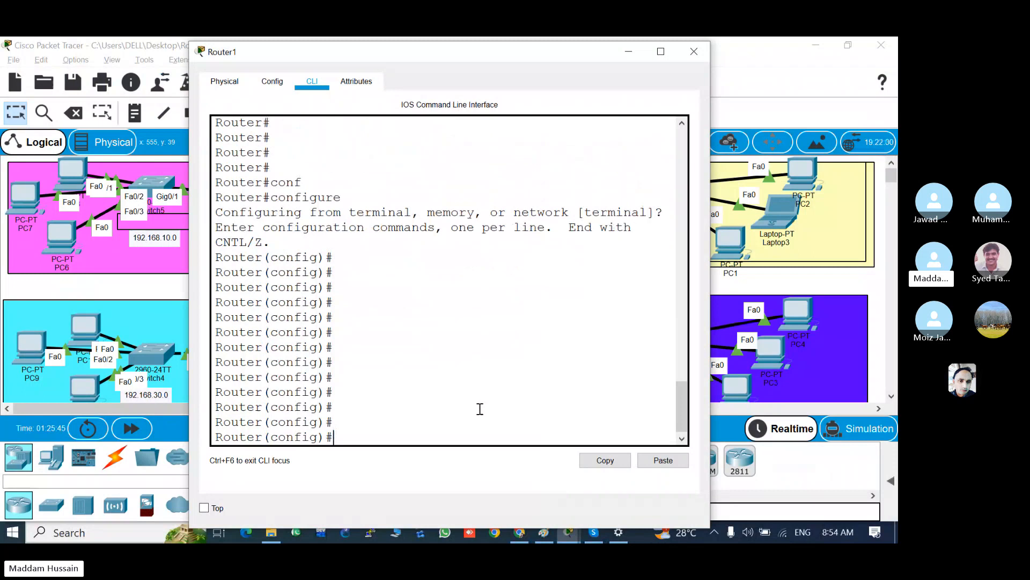
{"action": "type", "text": "int"}
{"action": "key", "text": "Tab"}
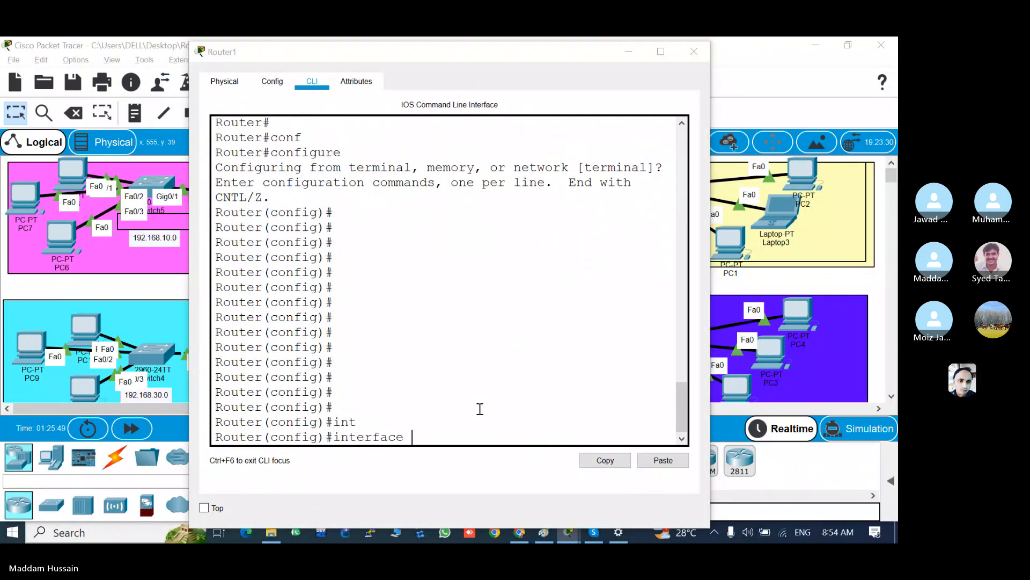
{"action": "key", "text": "alt+F4"}
{"action": "left_click", "coordinate": [275, 197]}
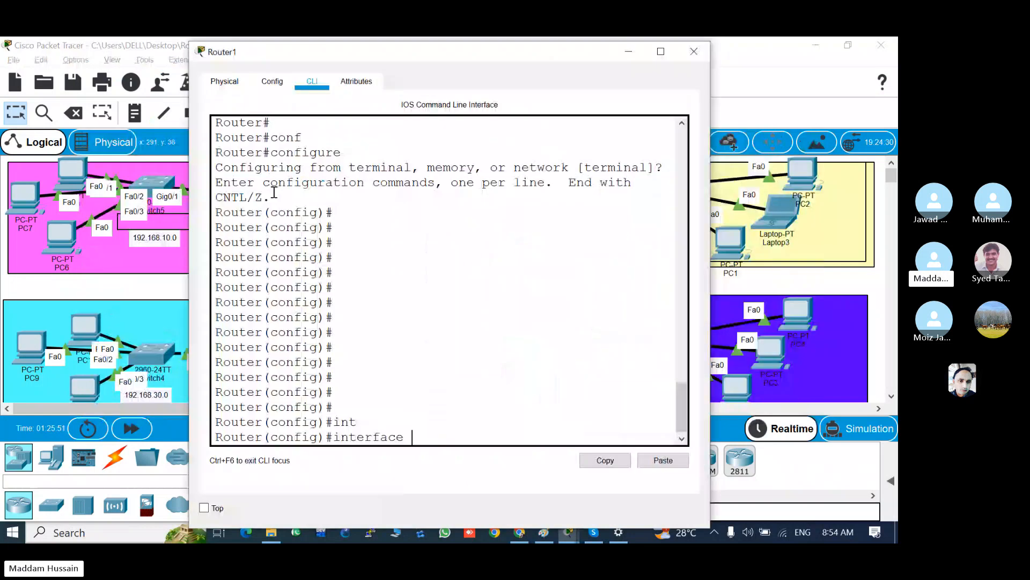
{"action": "type", "text": "g"}
{"action": "key", "text": "Tab"}
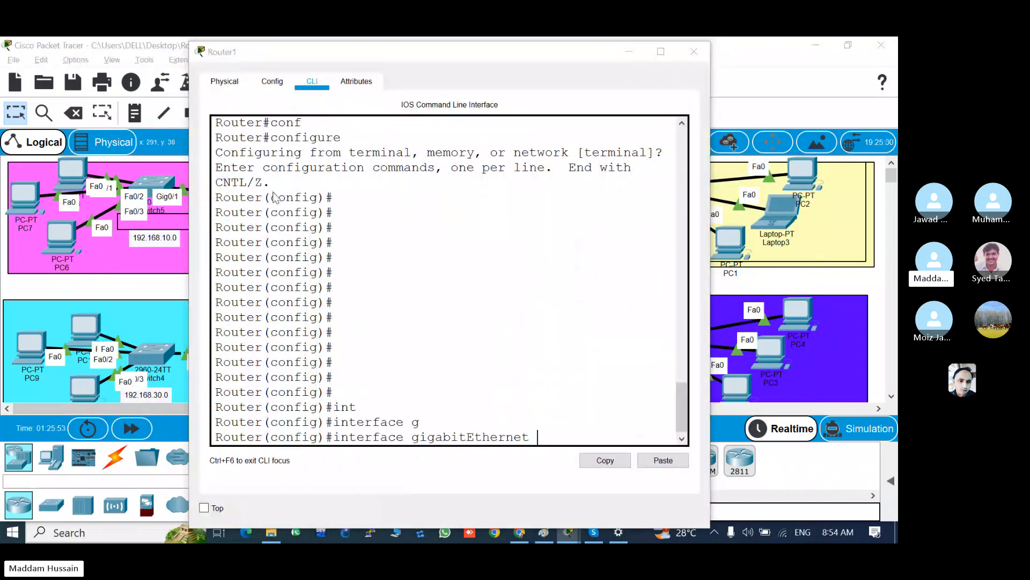
{"action": "key", "text": "alt+F4"}
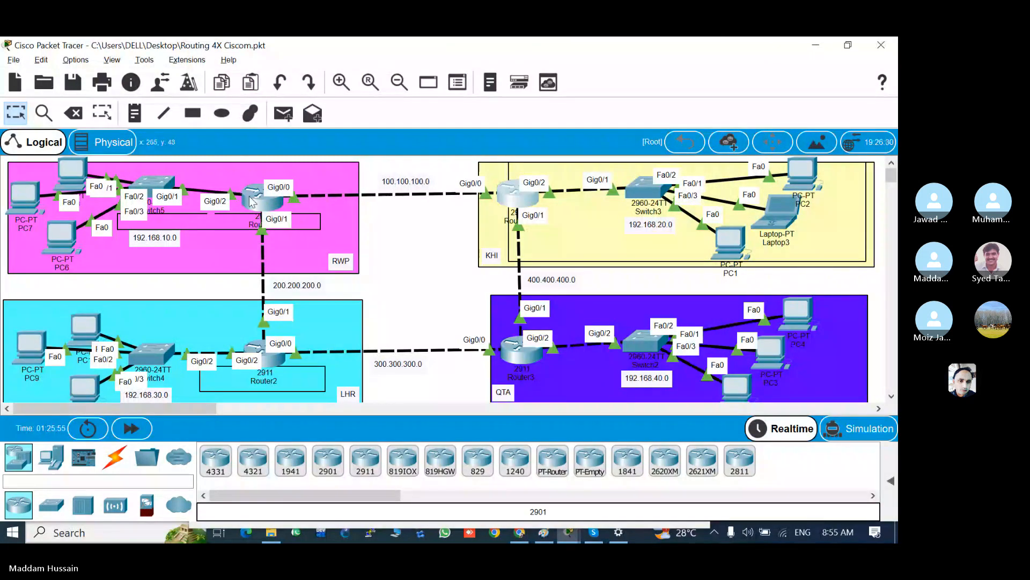
{"action": "left_click", "coordinate": [251, 200]}
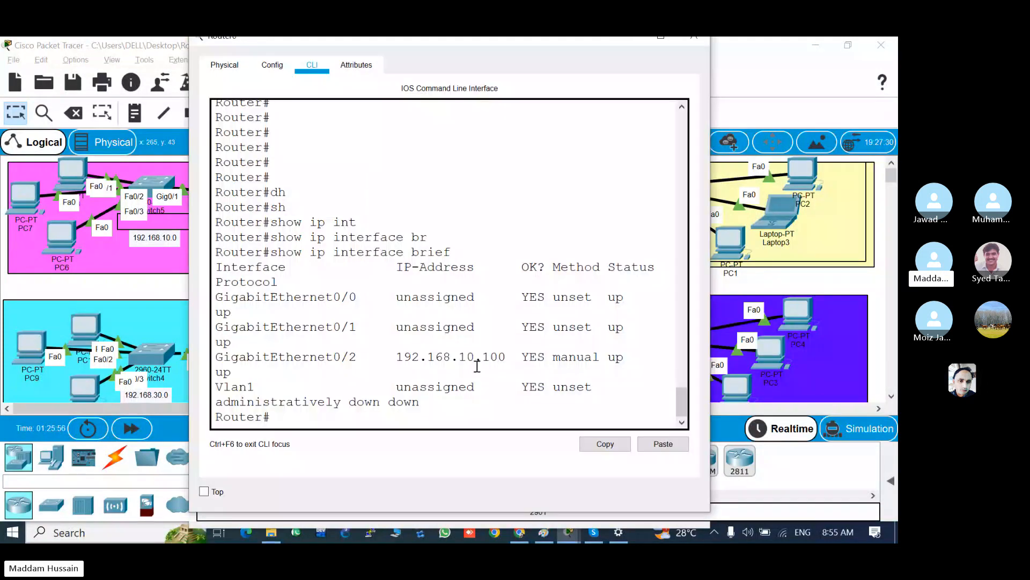
{"action": "key", "text": "alt+F4"}
{"action": "left_click", "coordinate": [509, 200]}
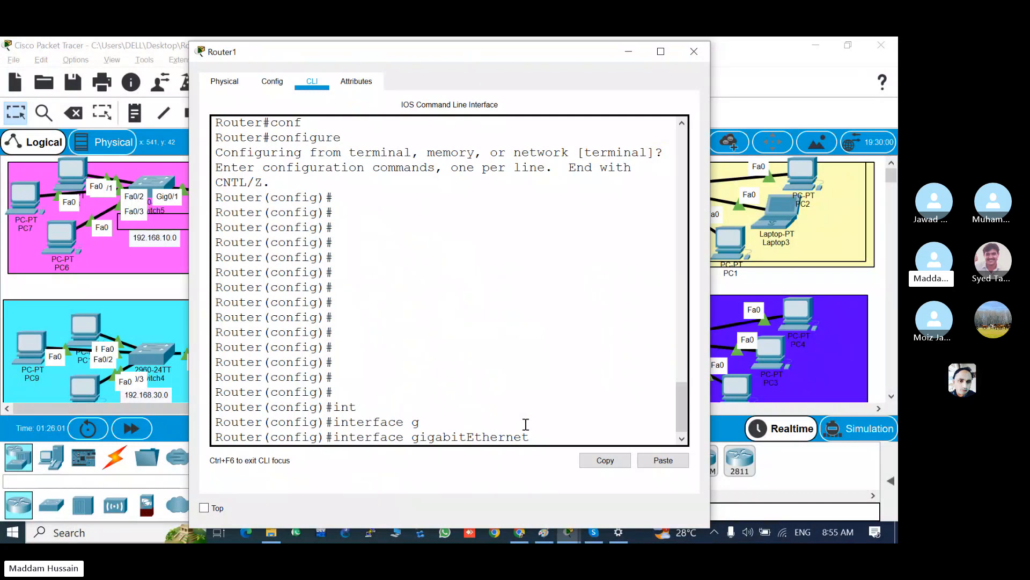
{"action": "type", "text": "0/2"}
{"action": "key", "text": "Return"}
{"action": "key", "text": "Return"}
{"action": "key", "text": "Return"}
{"action": "key", "text": "Return"}
{"action": "key", "text": "Return"}
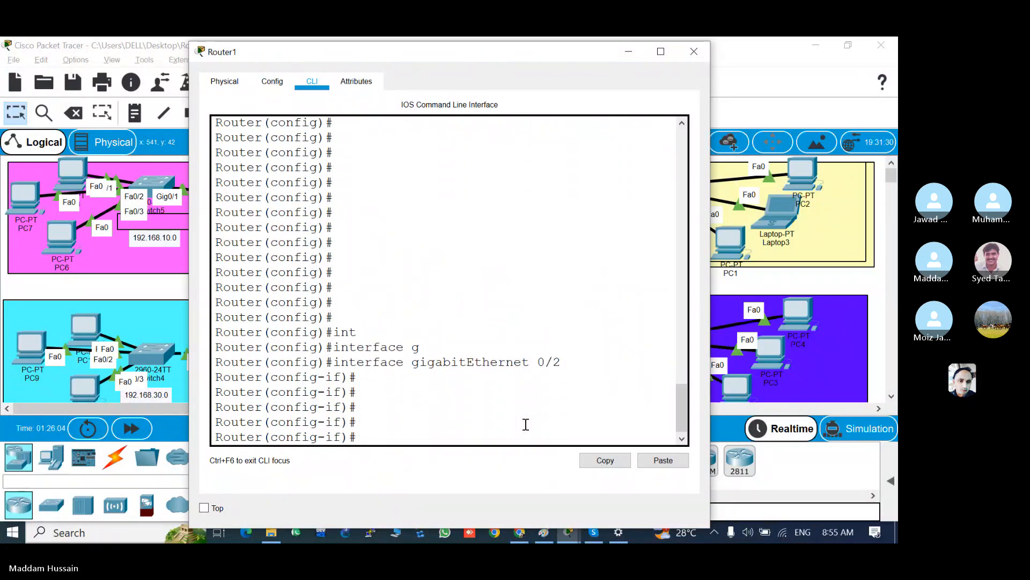
Step: Assign IP address 192.168.20.100 with subnet mask 255.255.255.0 to Router1's GigabitEthernet 0/2 interface
{"action": "type", "text": "ip"}
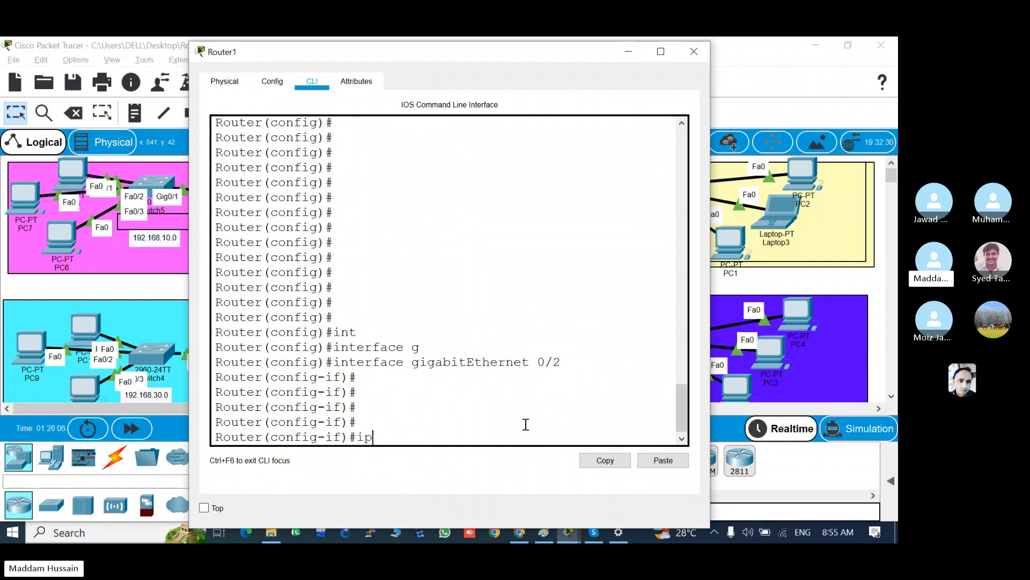
{"action": "key", "text": "Tab"}
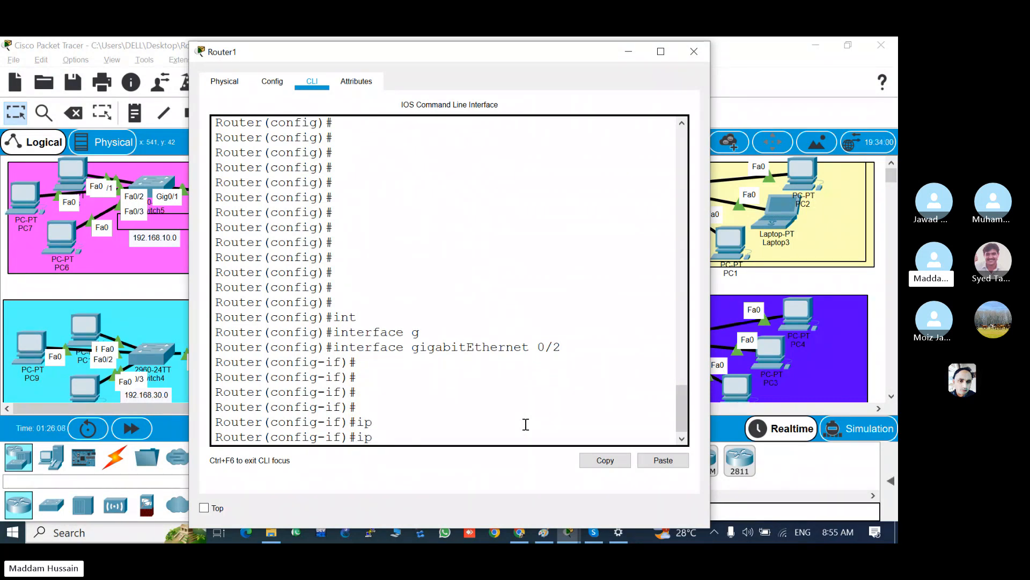
{"action": "type", "text": "add"}
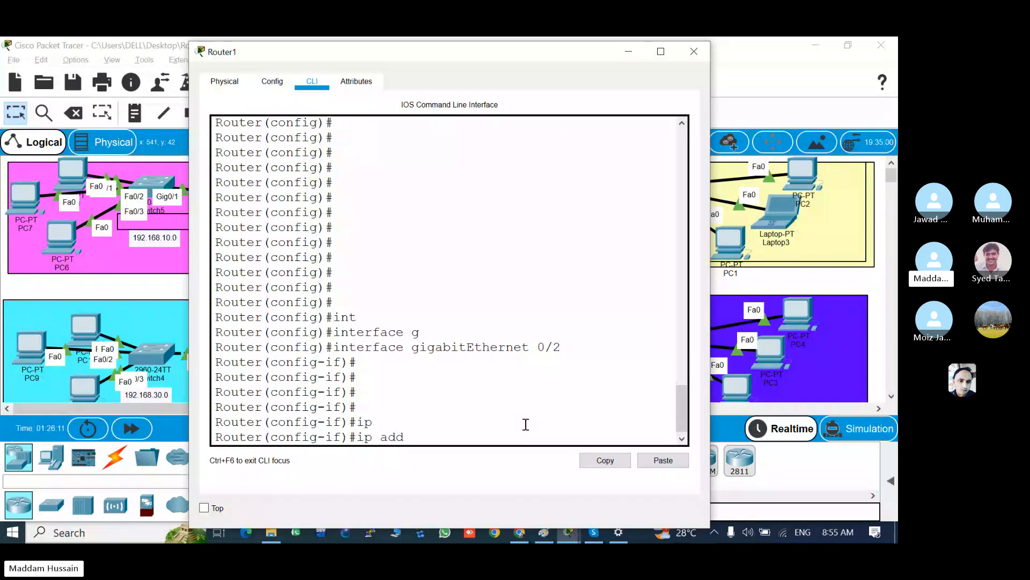
{"action": "key", "text": "Tab"}
{"action": "type", "text": "19"}
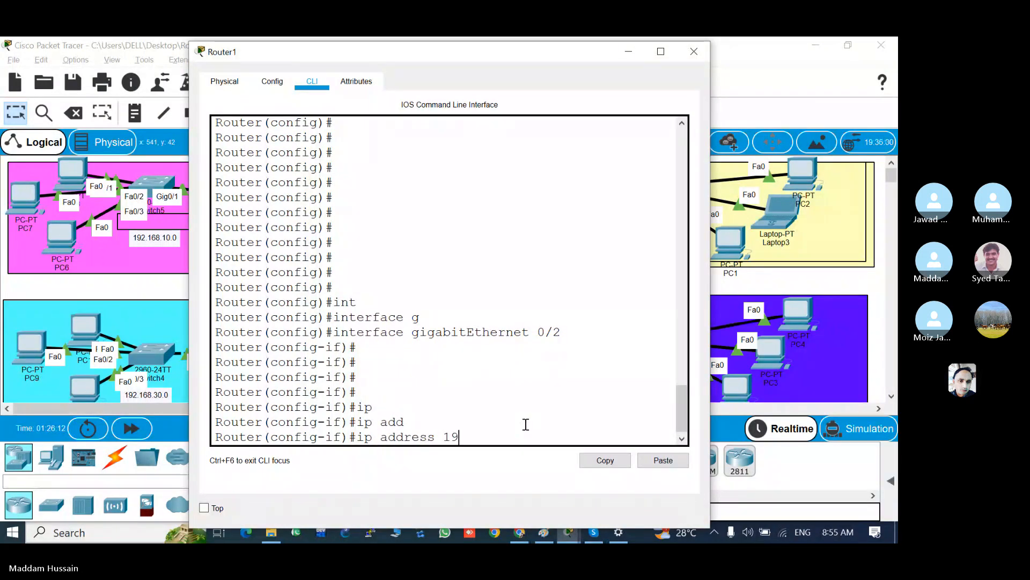
{"action": "type", "text": "2.16"}
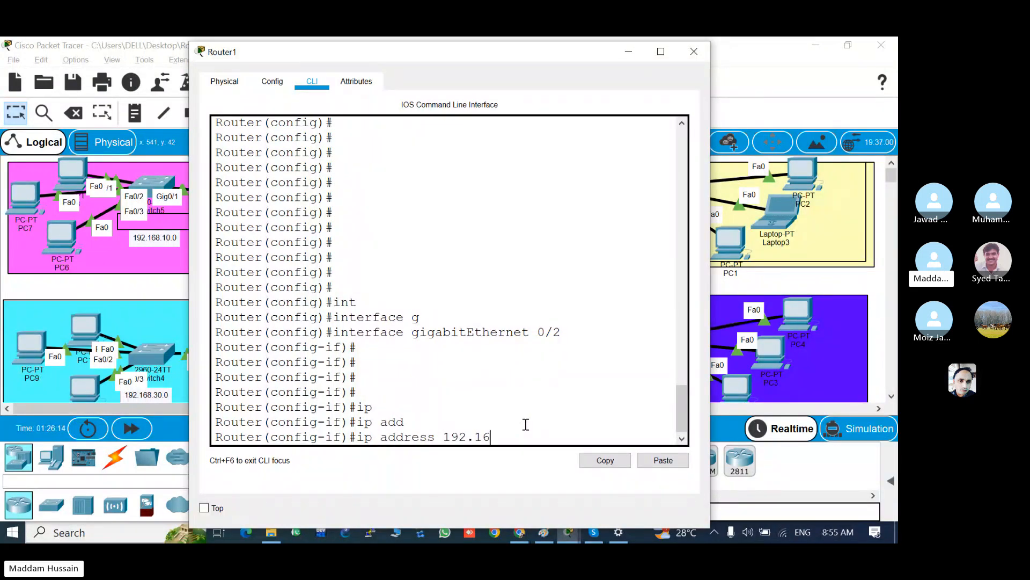
{"action": "type", "text": "8.20.100 255.255.255"}
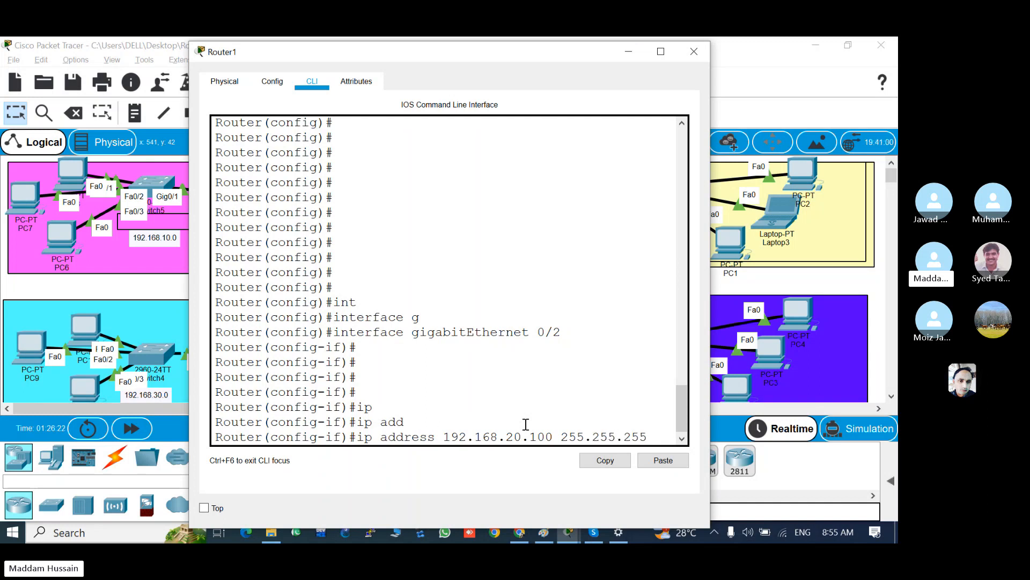
{"action": "type", "text": ".0"}
{"action": "key", "text": "Return"}
{"action": "key", "text": "Return"}
{"action": "key", "text": "Return"}
{"action": "key", "text": "Return"}
{"action": "key", "text": "Return"}
{"action": "key", "text": "Return"}
{"action": "key", "text": "Return"}
Step: Exit interface configuration mode on Router1 to go back to global configuration mode
{"action": "type", "text": "e"}
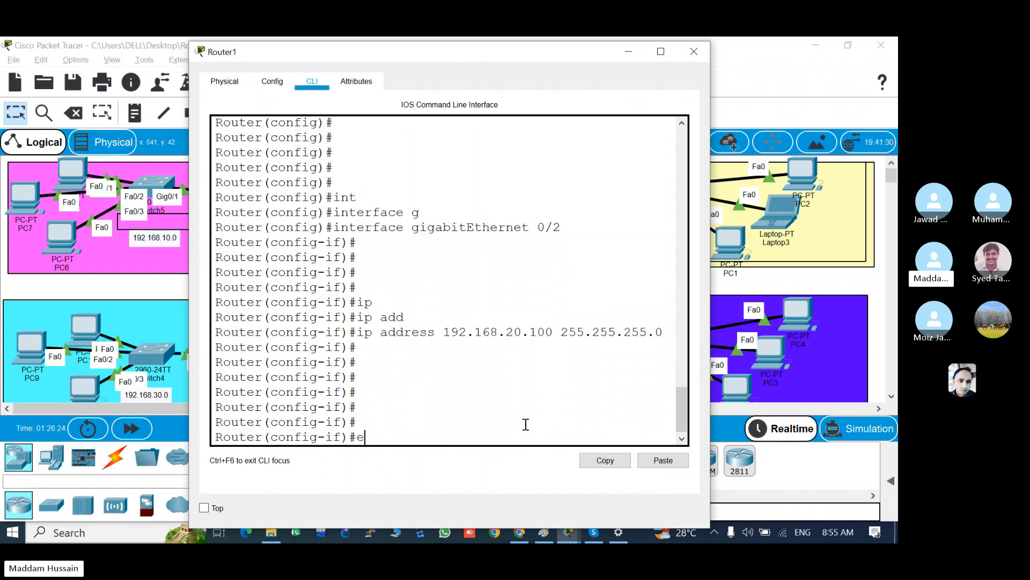
{"action": "type", "text": "xit"}
{"action": "key", "text": "Return"}
{"action": "key", "text": "Return"}
{"action": "key", "text": "Return"}
{"action": "key", "text": "Return"}
{"action": "key", "text": "Return"}
{"action": "key", "text": "Return"}
{"action": "key", "text": "Return"}
{"action": "key", "text": "Return"}
{"action": "key", "text": "Return"}
{"action": "key", "text": "Return"}
{"action": "key", "text": "Return"}
{"action": "key", "text": "Return"}
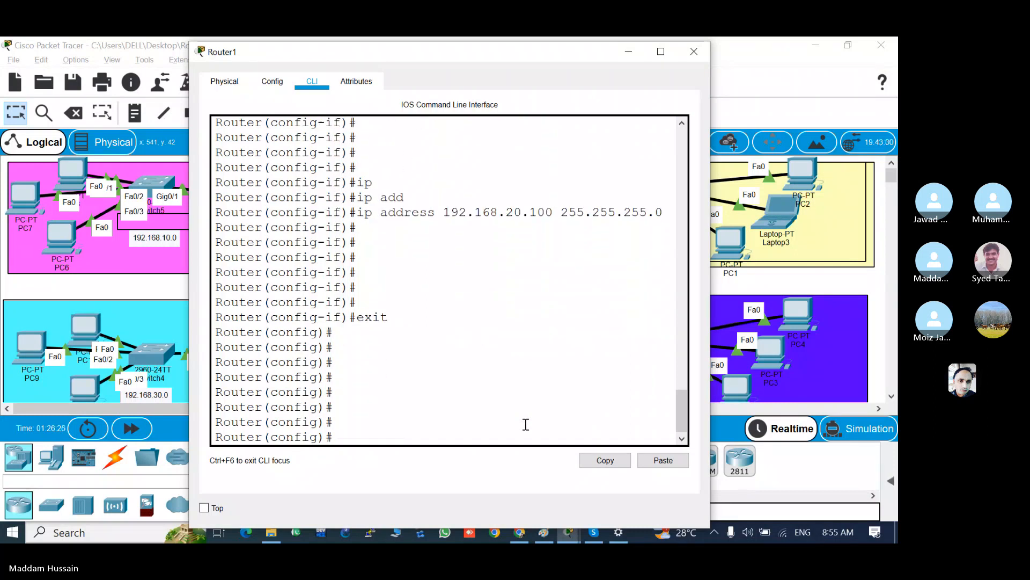
Step: Exit global configuration mode on Router1 to go back to privileged mode
{"action": "type", "text": "exit"}
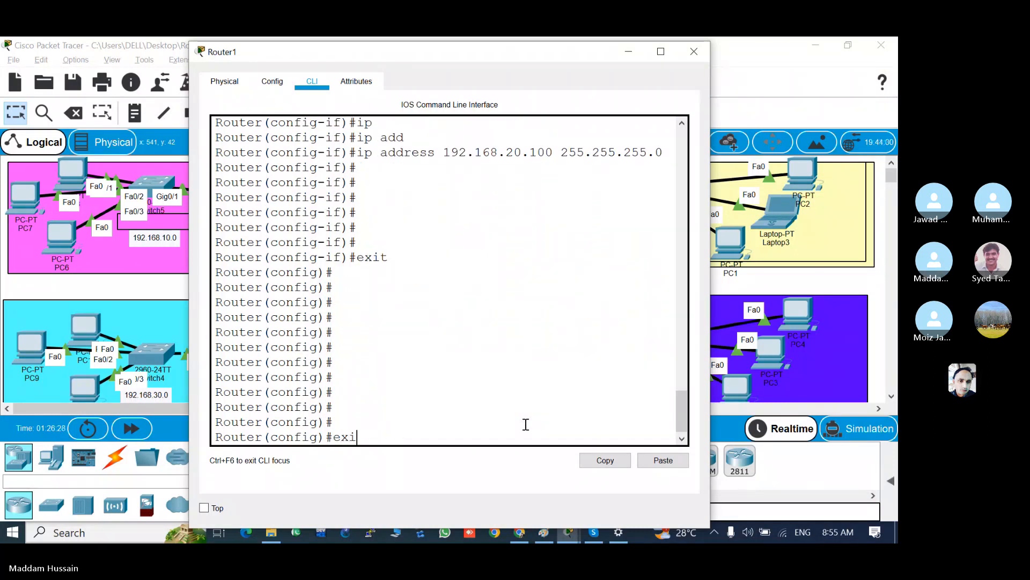
{"action": "key", "text": "Return"}
{"action": "key", "text": "Return"}
{"action": "key", "text": "Return"}
{"action": "key", "text": "Return"}
{"action": "key", "text": "Return"}
{"action": "key", "text": "Return"}
{"action": "key", "text": "Return"}
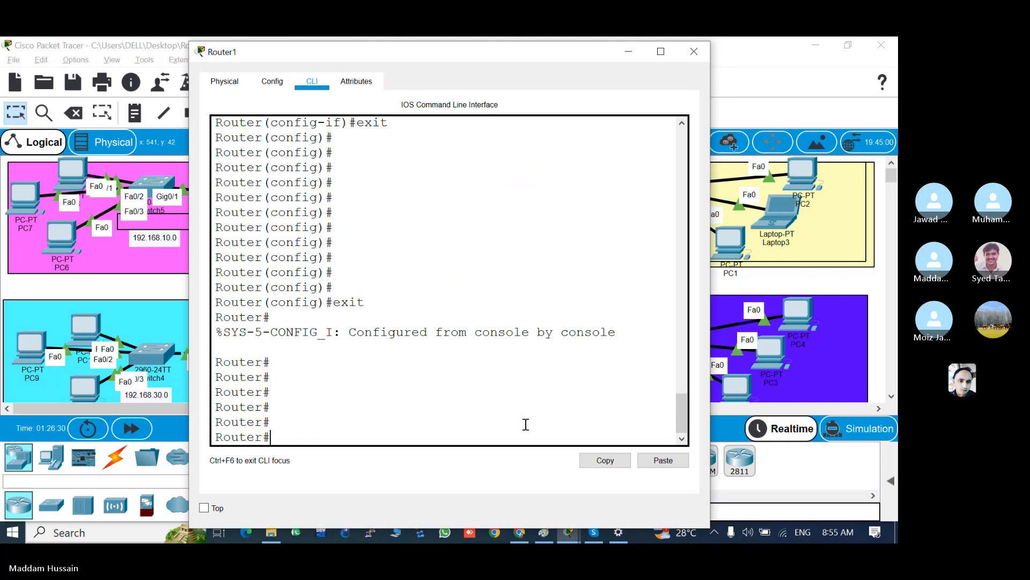
Step: Check Router1's interface addresses and status with show ip int brief, then close the router window
{"action": "type", "text": "sh"}
{"action": "key", "text": "Tab"}
{"action": "type", "text": "ip "}
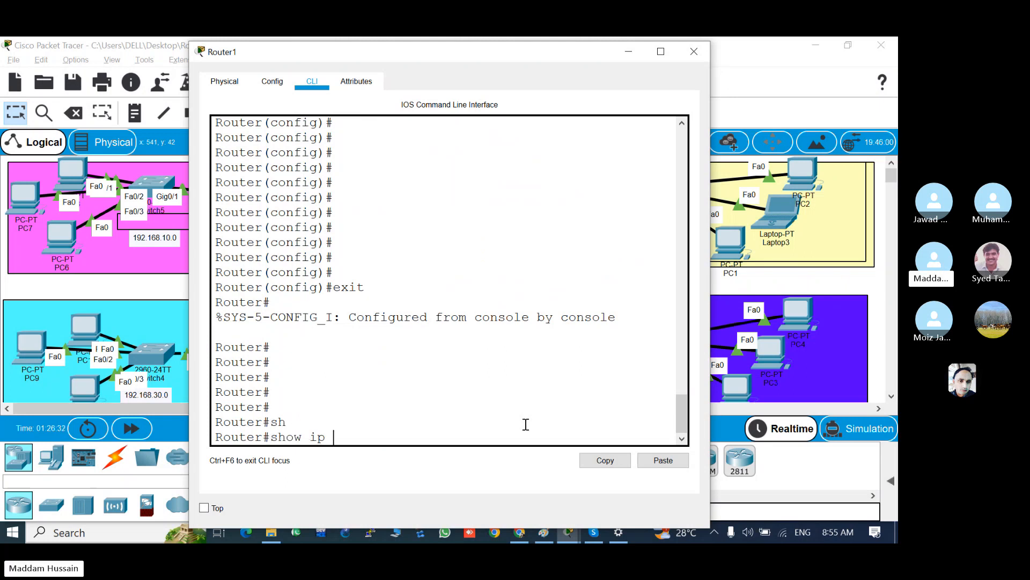
{"action": "type", "text": "int br"}
{"action": "key", "text": "Tab"}
{"action": "key", "text": "Return"}
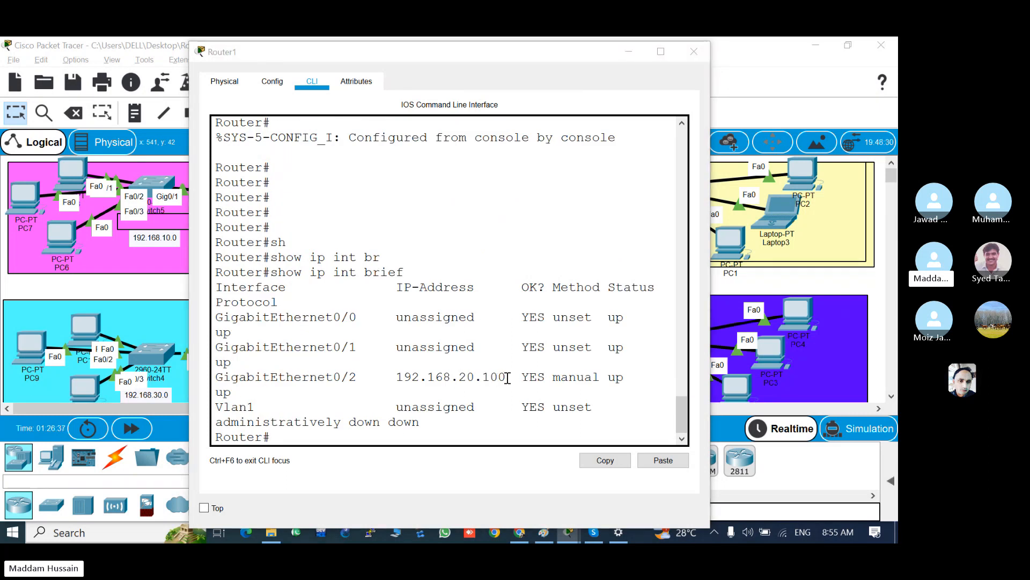
{"action": "left_click", "coordinate": [694, 51]}
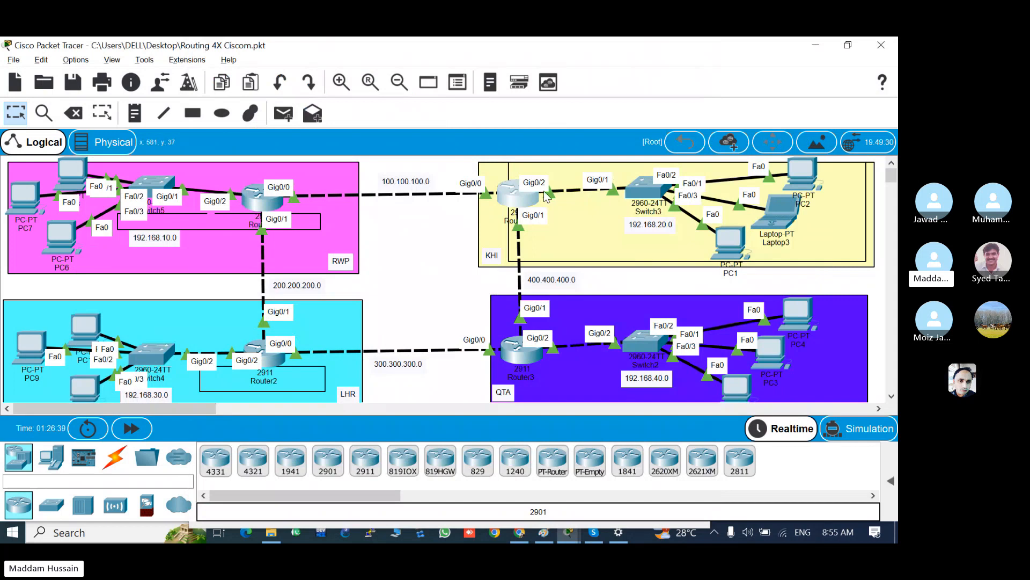
Step: Set PC2's default gateway to 192.168.20.100 in its IP configuration, then close the PC2 window
{"action": "left_click", "coordinate": [797, 172]}
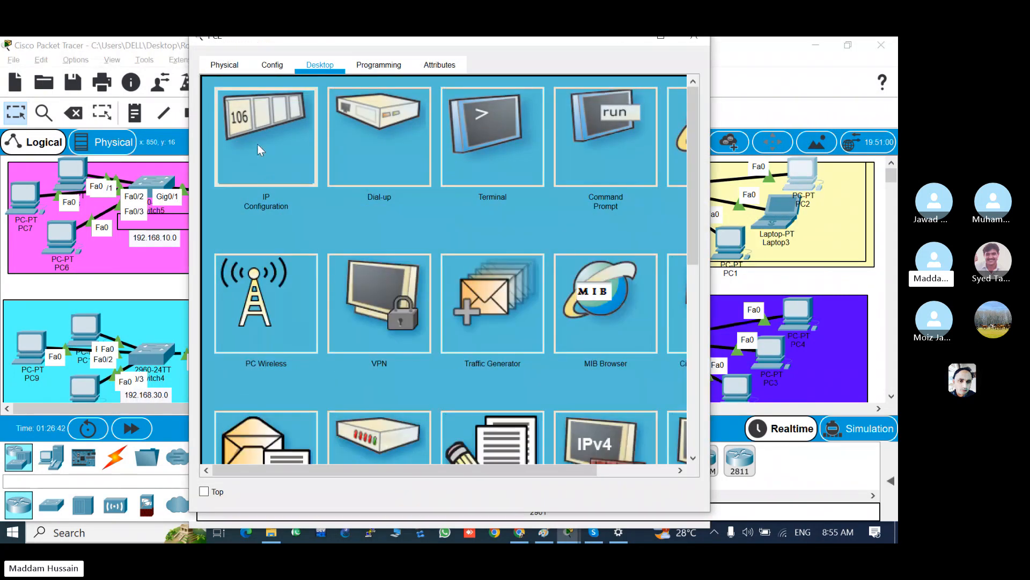
{"action": "left_click", "coordinate": [257, 143]}
{"action": "left_click", "coordinate": [393, 216]}
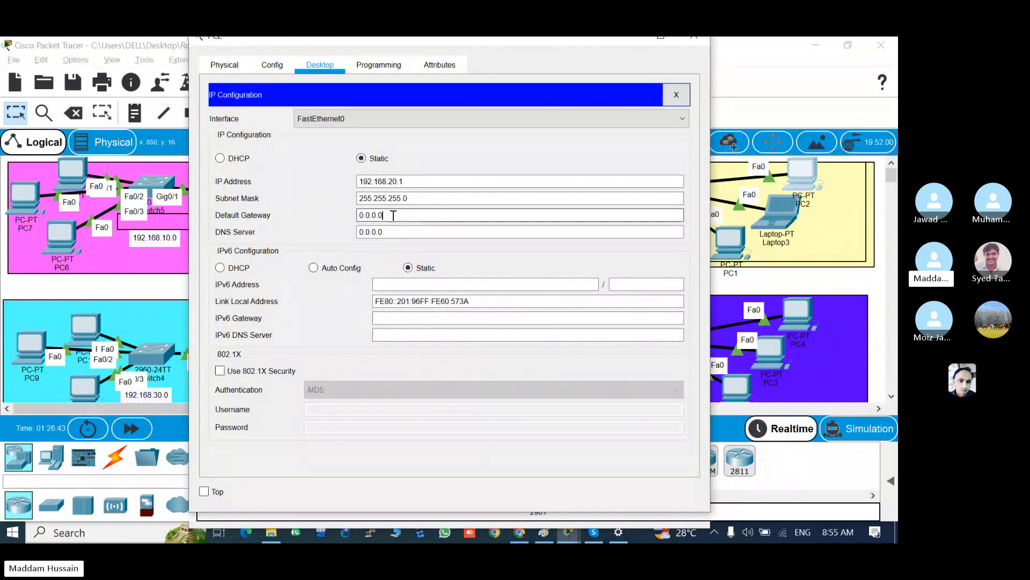
{"action": "key", "text": "BackSpace"}
{"action": "key", "text": "BackSpace"}
{"action": "key", "text": "BackSpace"}
{"action": "key", "text": "BackSpace"}
{"action": "key", "text": "BackSpace"}
{"action": "key", "text": "BackSpace"}
{"action": "key", "text": "BackSpace"}
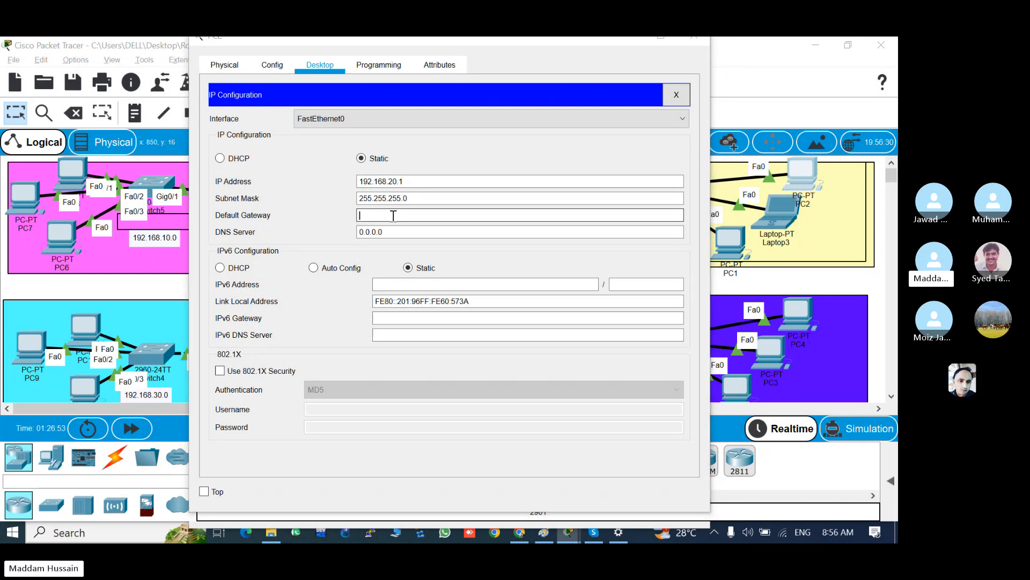
{"action": "key", "text": "alt+Tab"}
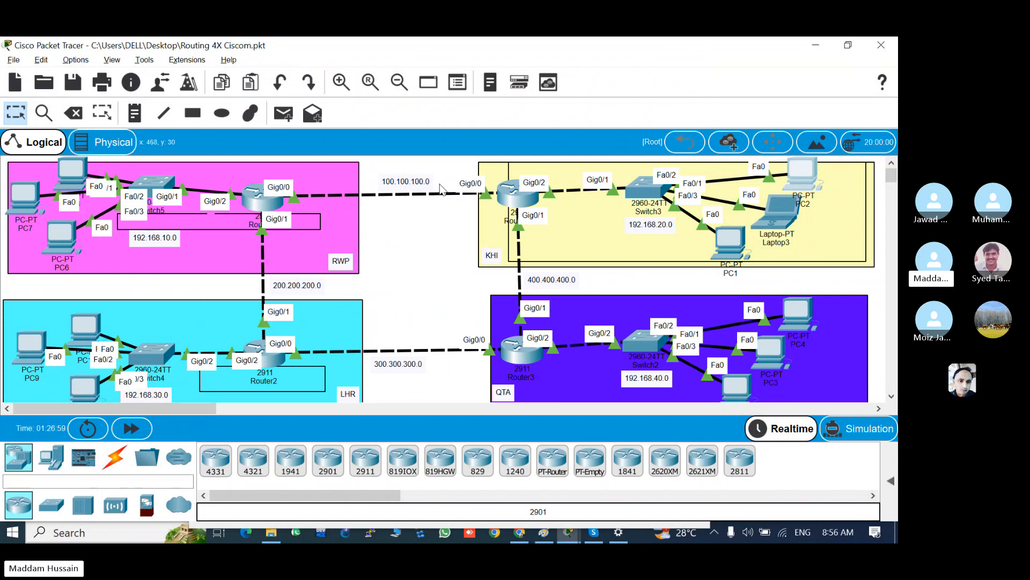
{"action": "left_click", "coordinate": [805, 179]}
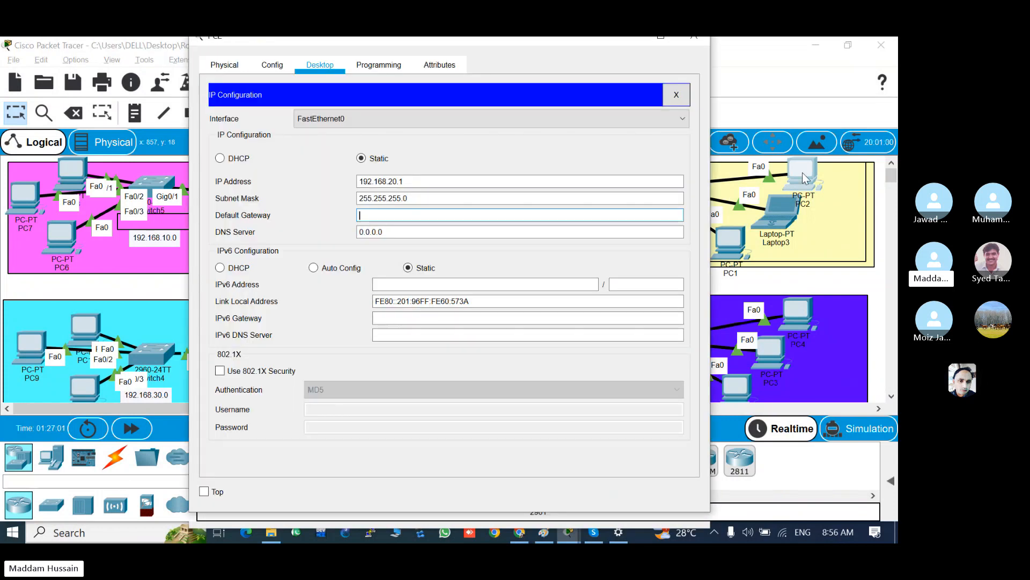
{"action": "type", "text": "192.16"}
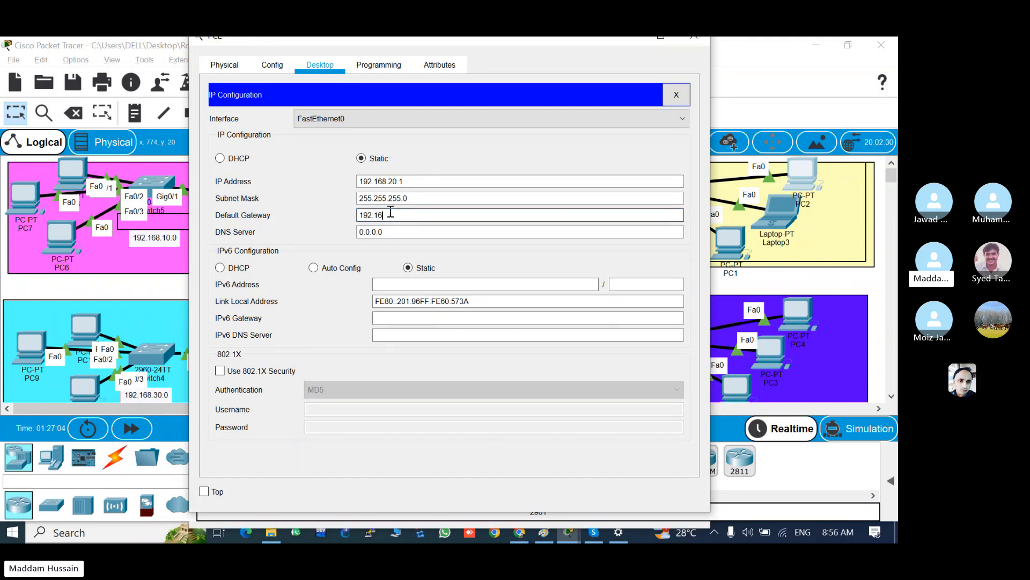
{"action": "type", "text": "89"}
{"action": "type", "text": "8.2"}
{"action": "type", "text": "0.100"}
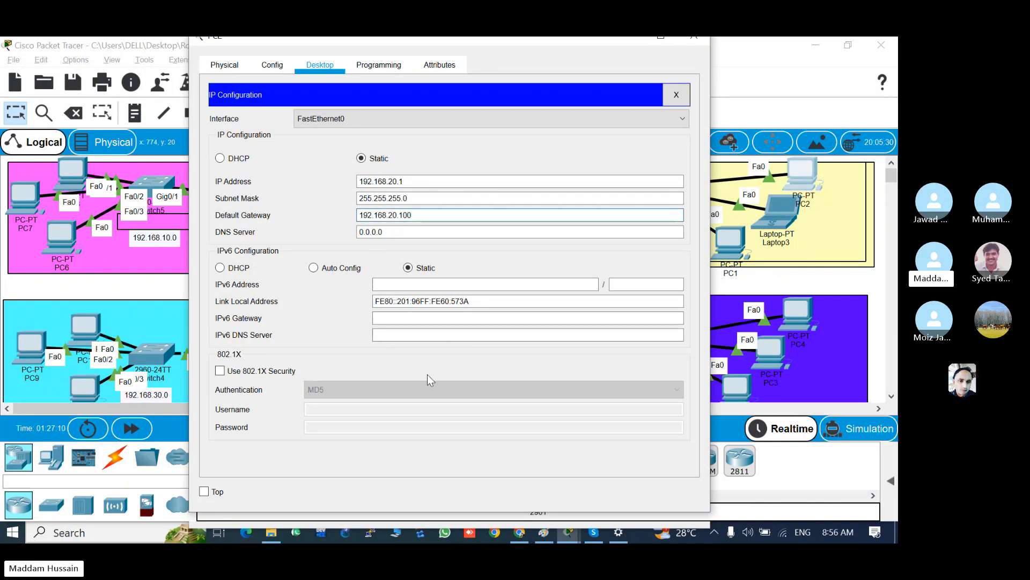
{"action": "left_click", "coordinate": [694, 38]}
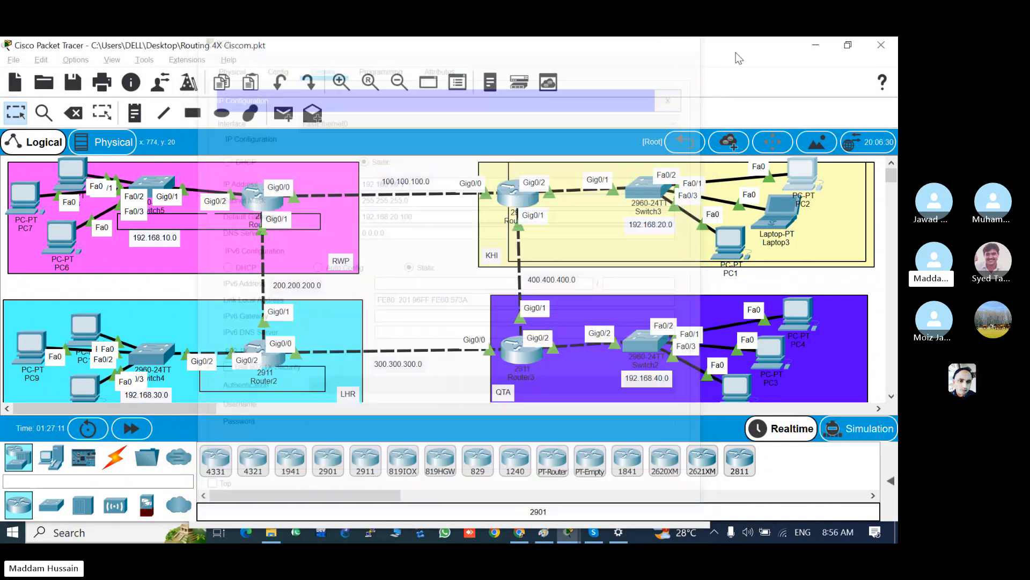
Step: Set Laptop3's default gateway to 192.168.20.100 and close its window
{"action": "left_click", "coordinate": [800, 211]}
{"action": "left_click", "coordinate": [393, 215]}
{"action": "type", "text": "192.16"}
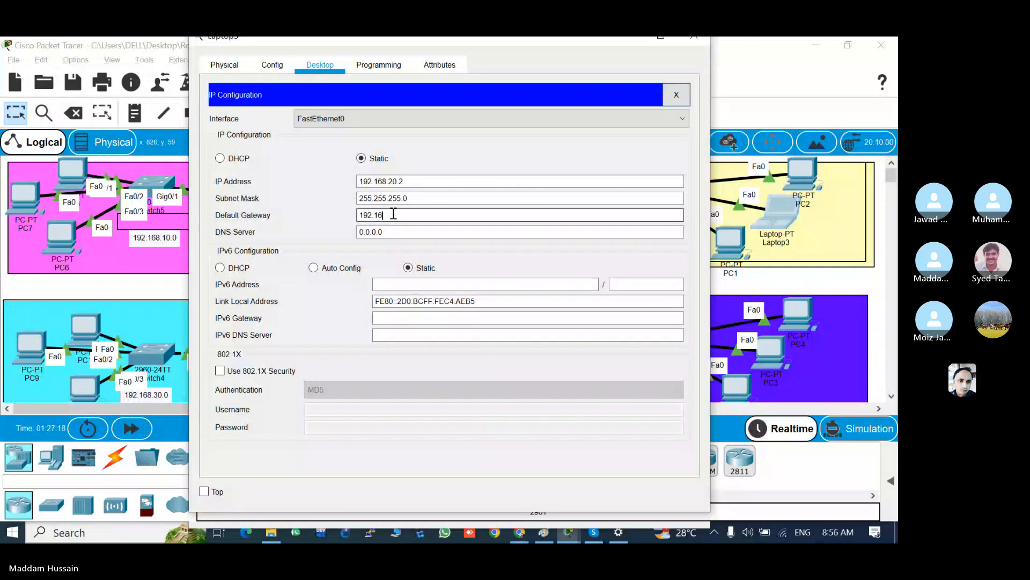
{"action": "type", "text": "8.20.100"}
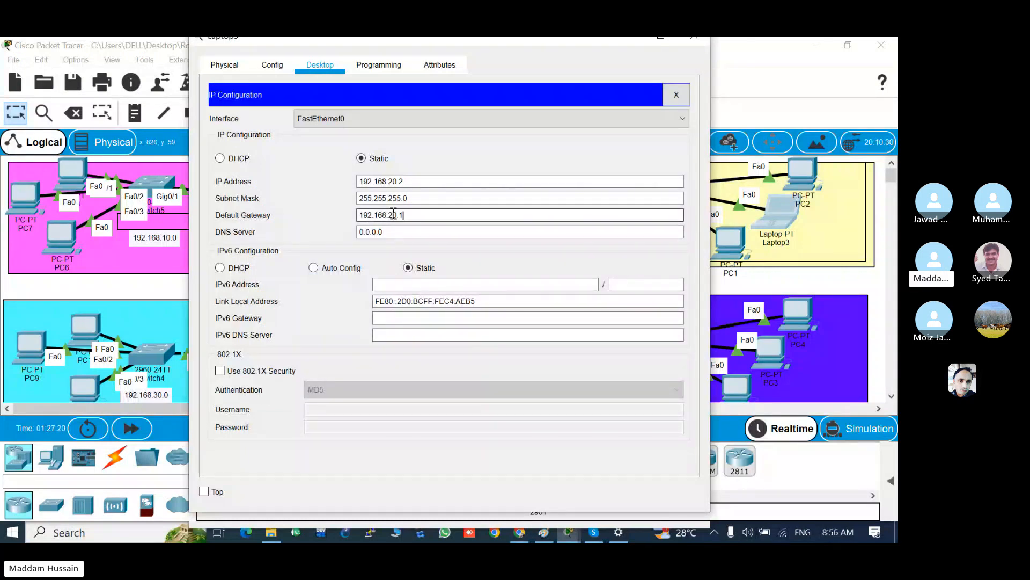
{"action": "left_click", "coordinate": [697, 41]}
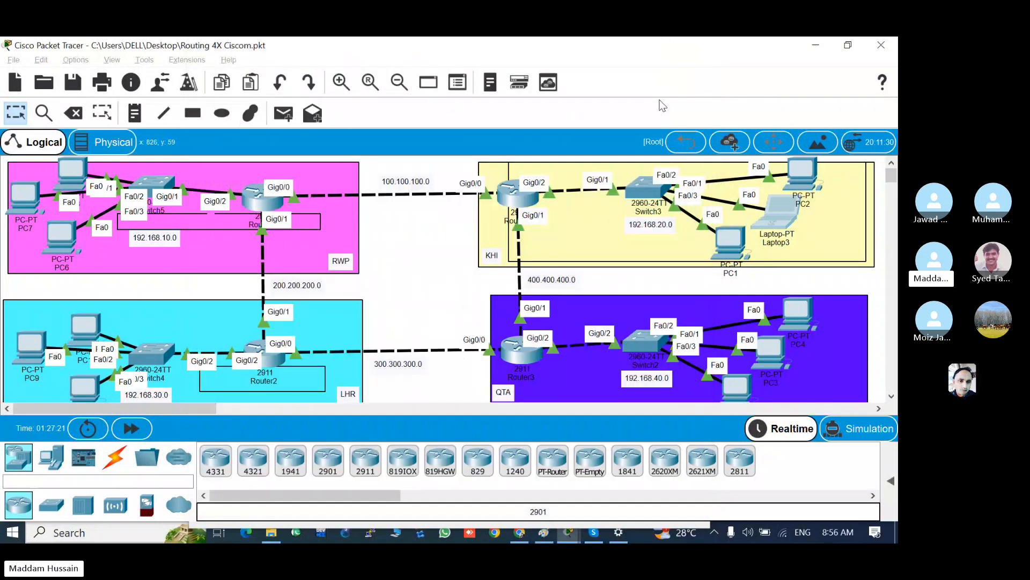
Step: Set PC1's default gateway to 192.168.20.100 in the KHI network and close its window
{"action": "left_click", "coordinate": [731, 241]}
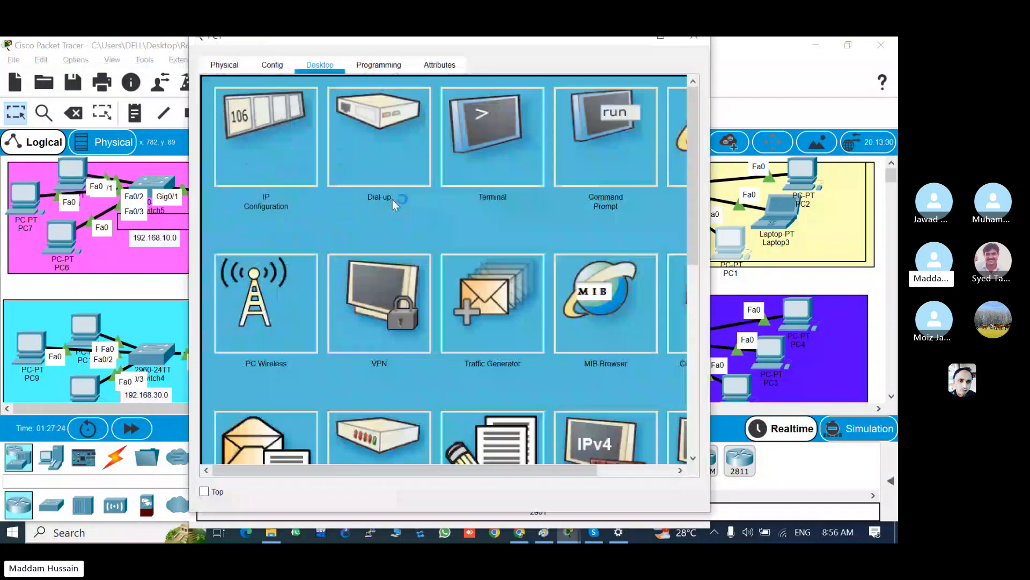
{"action": "left_click", "coordinate": [263, 150]}
{"action": "type", "text": "192.16"}
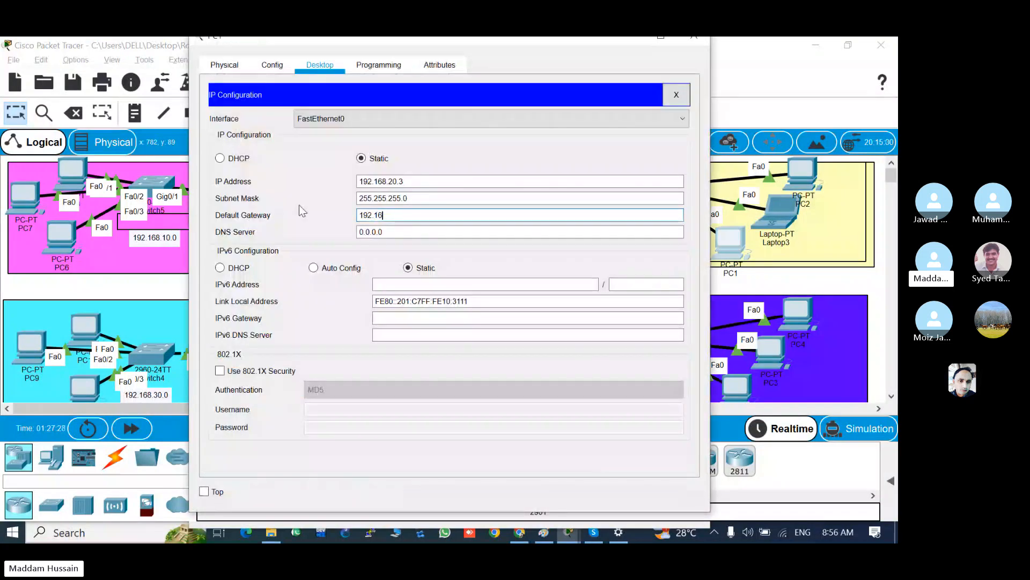
{"action": "type", "text": "8.20.100"}
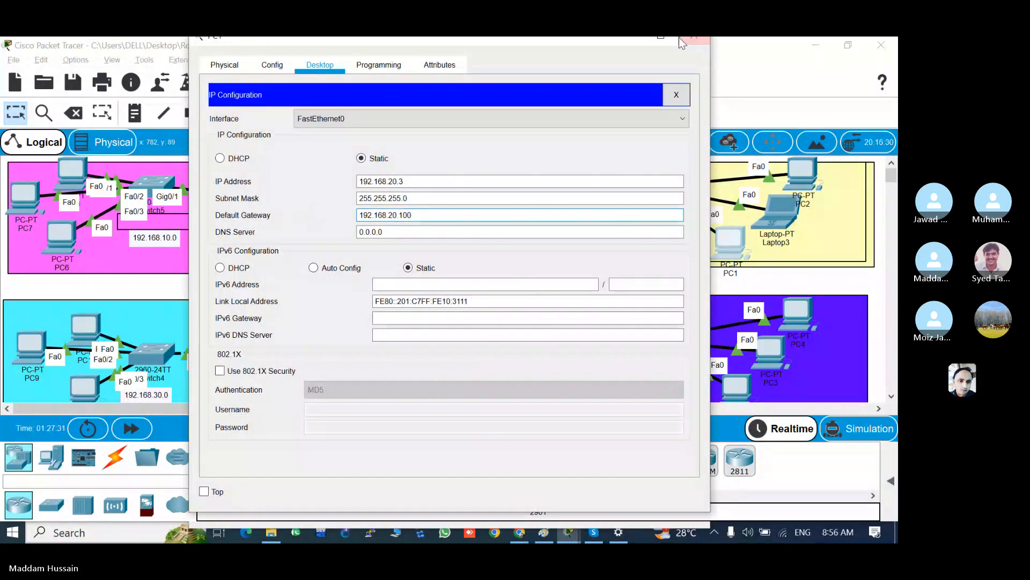
{"action": "left_click", "coordinate": [682, 37]}
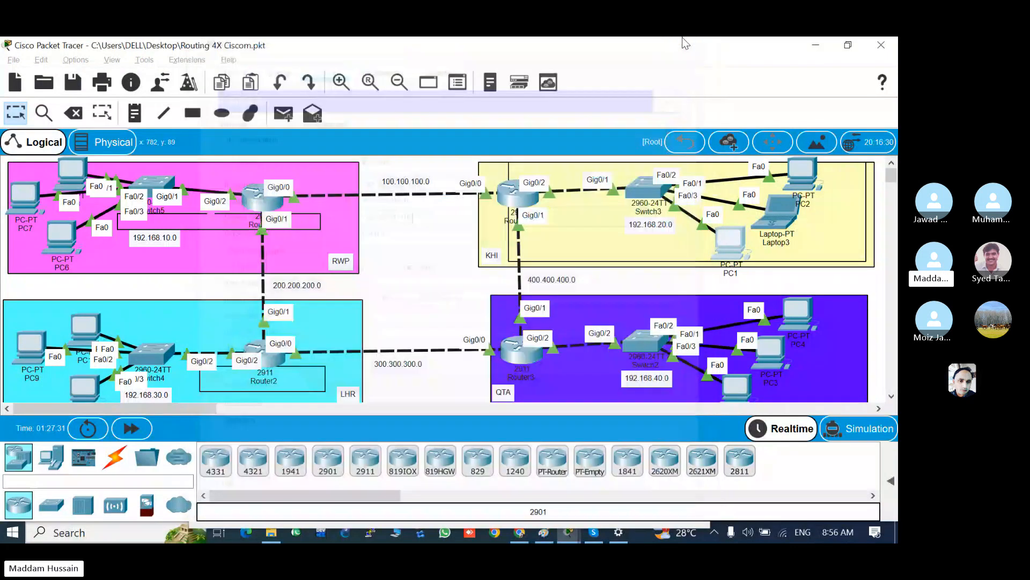
{"action": "left_click", "coordinate": [594, 532]}
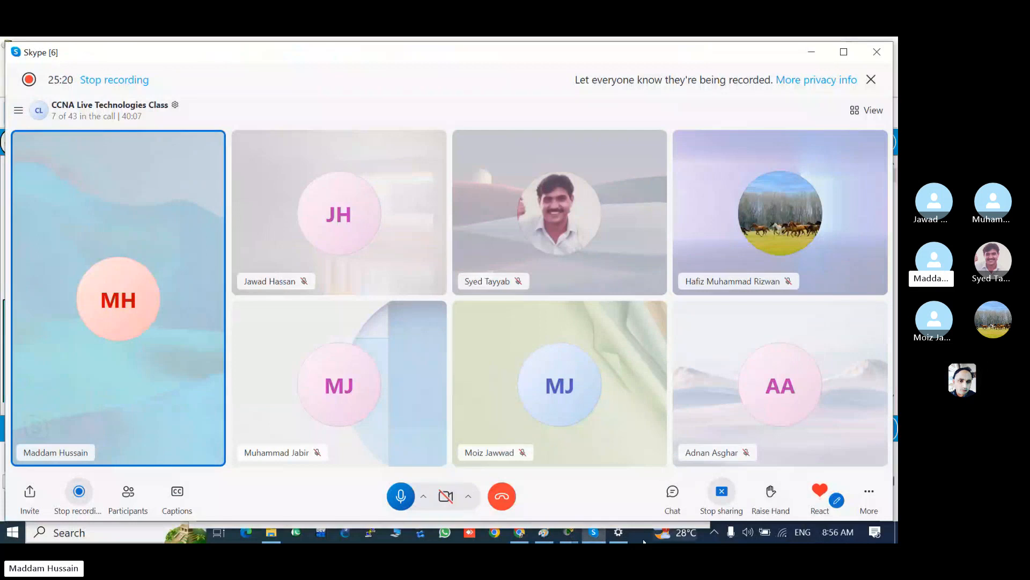
{"action": "mouse_move", "coordinate": [572, 538]}
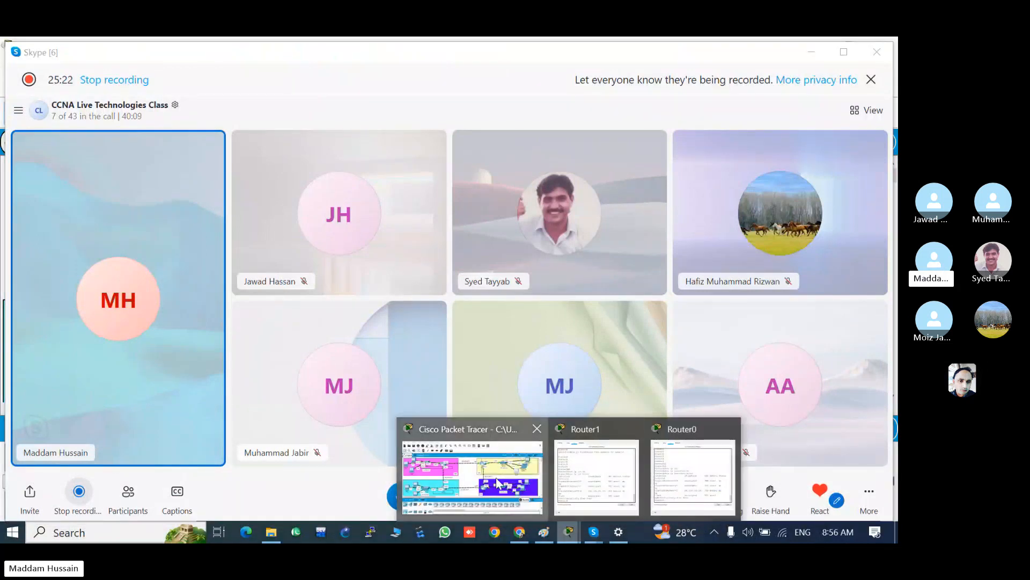
{"action": "left_click", "coordinate": [498, 483]}
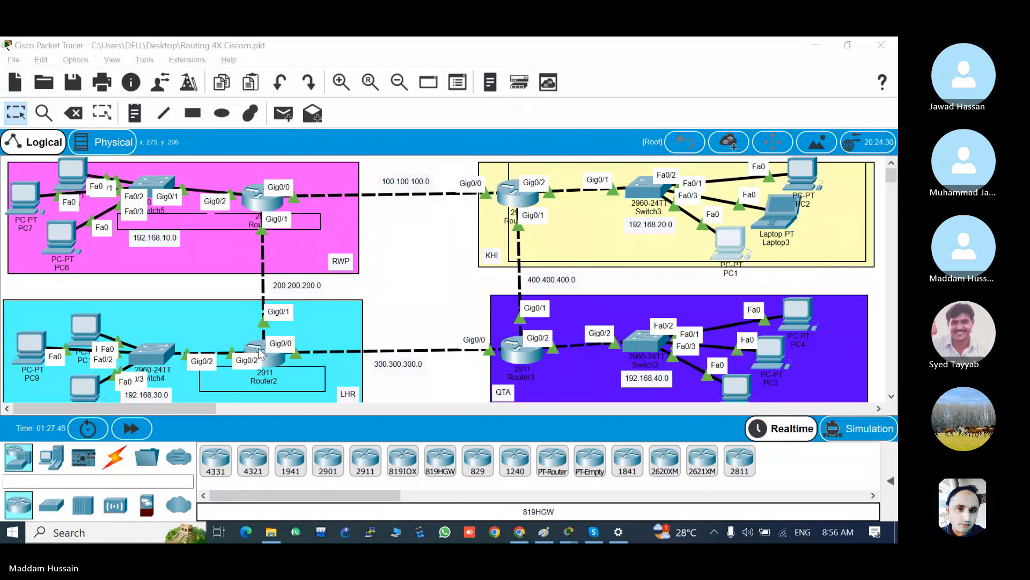
Step: Open Router2's command line in the LHR network and enter privileged mode with enable
{"action": "left_click", "coordinate": [275, 363]}
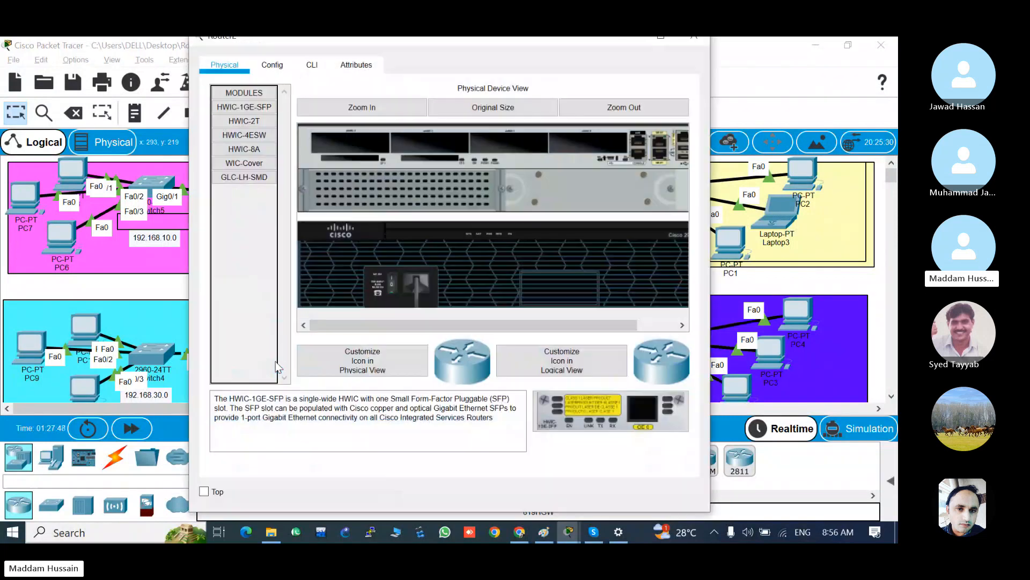
{"action": "left_click", "coordinate": [311, 65]}
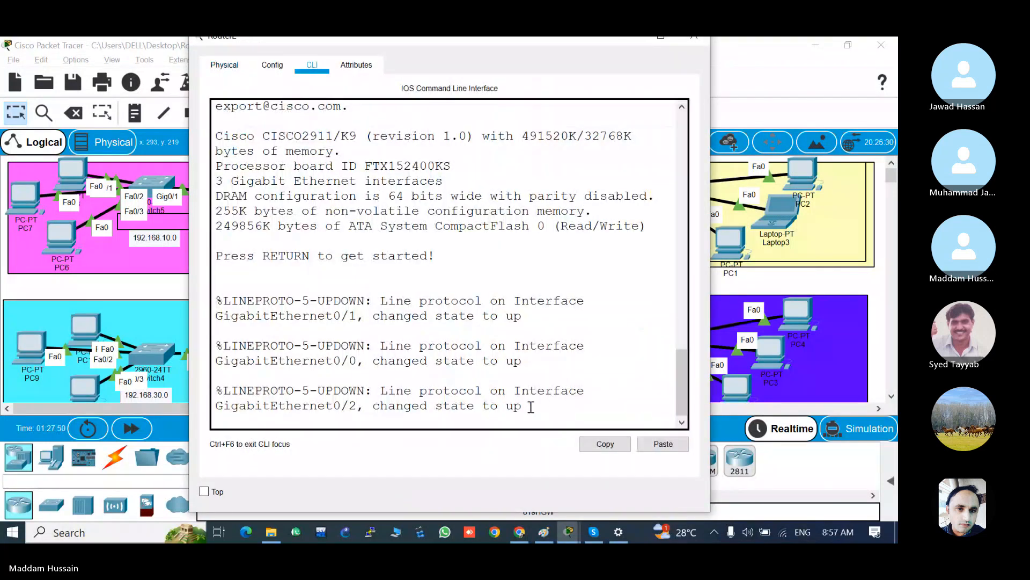
{"action": "key", "text": "Return"}
{"action": "key", "text": "Return"}
{"action": "key", "text": "Return"}
{"action": "key", "text": "Return"}
{"action": "key", "text": "Return"}
{"action": "type", "text": "en"}
{"action": "key", "text": "Tab"}
{"action": "key", "text": "Return"}
{"action": "key", "text": "Return"}
{"action": "key", "text": "Return"}
{"action": "key", "text": "Return"}
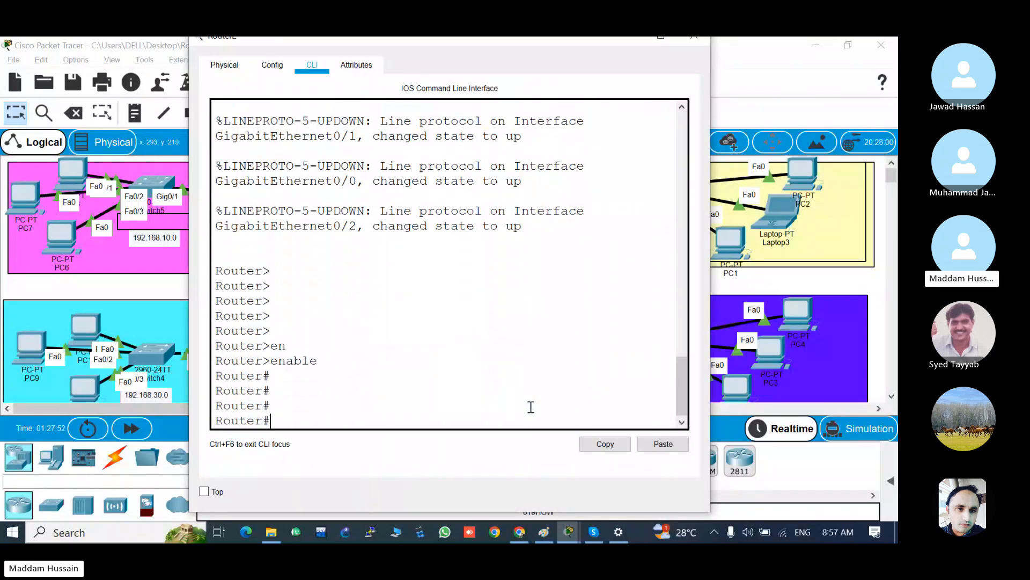
Step: Enter global configuration mode on Router2 with configure terminal
{"action": "key", "text": "Return"}
{"action": "type", "text": "conf"}
{"action": "key", "text": "Tab"}
{"action": "type", "text": "terminal"}
{"action": "key", "text": "Return"}
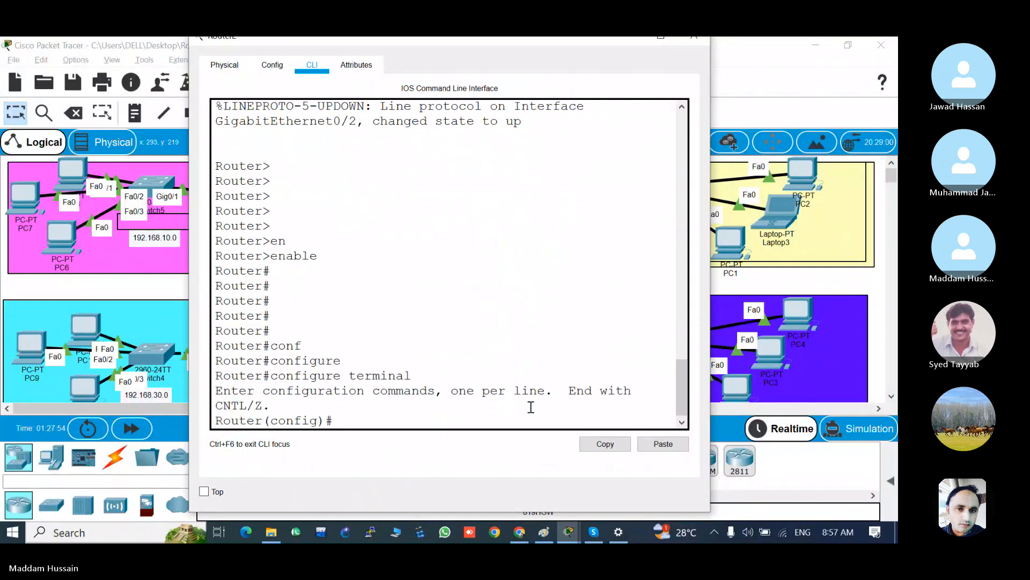
Step: Enter interface configuration mode for GigabitEthernet 0/2 on Router2
{"action": "key", "text": "Return"}
{"action": "key", "text": "Return"}
{"action": "key", "text": "Return"}
{"action": "key", "text": "Return"}
{"action": "key", "text": "Return"}
{"action": "type", "text": "int"}
{"action": "key", "text": "Tab"}
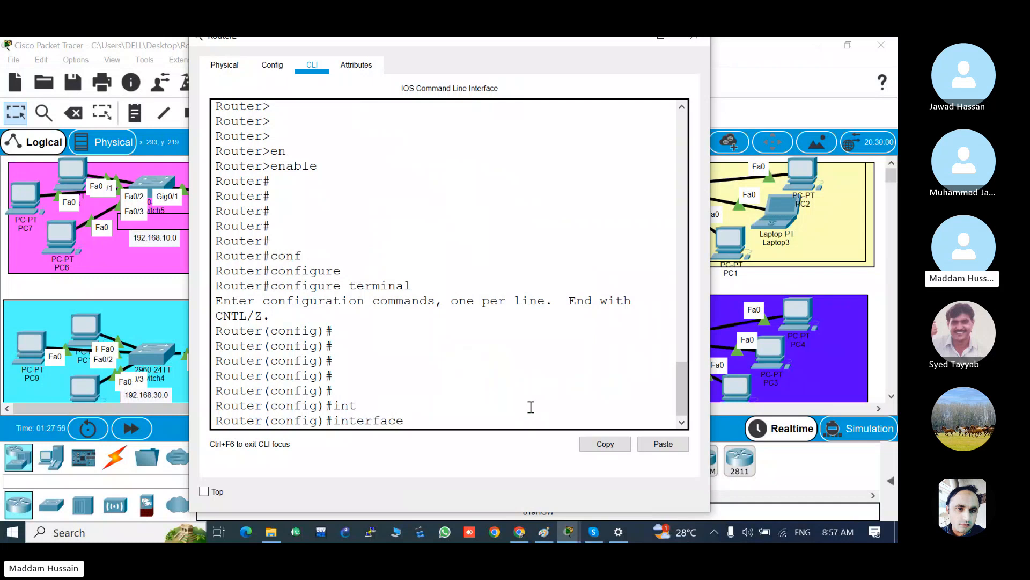
{"action": "type", "text": "gi"}
{"action": "key", "text": "Tab"}
{"action": "type", "text": "0/"}
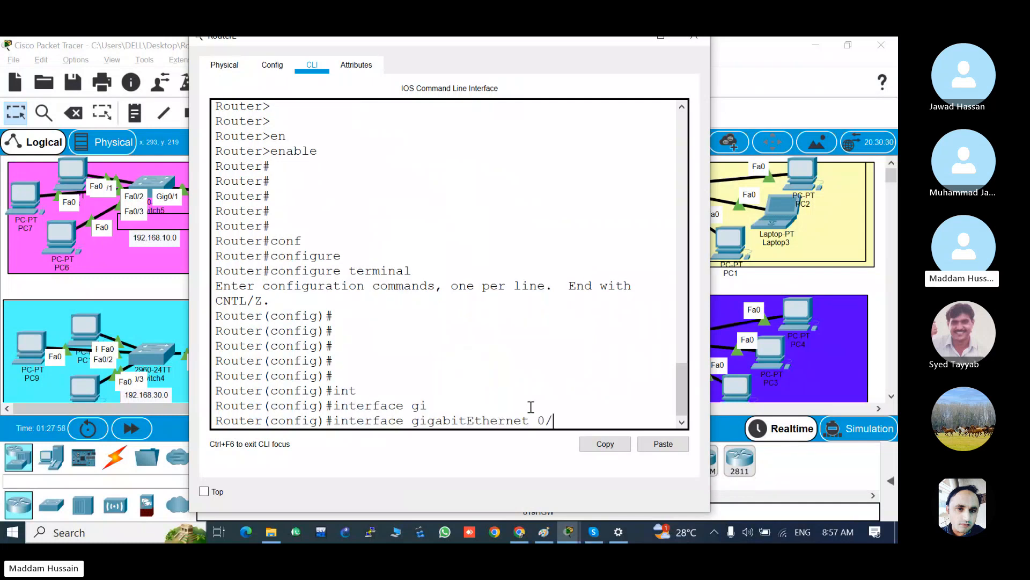
{"action": "type", "text": "2"}
{"action": "key", "text": "Return"}
{"action": "key", "text": "Return"}
{"action": "key", "text": "Return"}
{"action": "key", "text": "Return"}
{"action": "key", "text": "Return"}
Step: Assign IP address 192.168.30.100 and its subnet mask to Router2's GigabitEthernet 0/2 interface, then exit back to privileged mode
{"action": "type", "text": "ig-if)#i"}
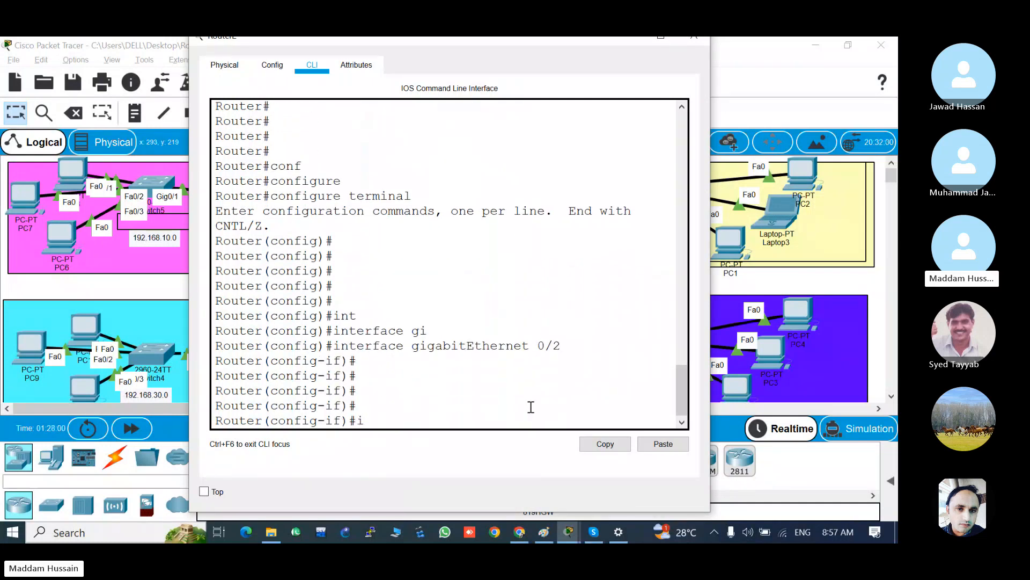
{"action": "type", "text": "p add"}
{"action": "key", "text": "Tab"}
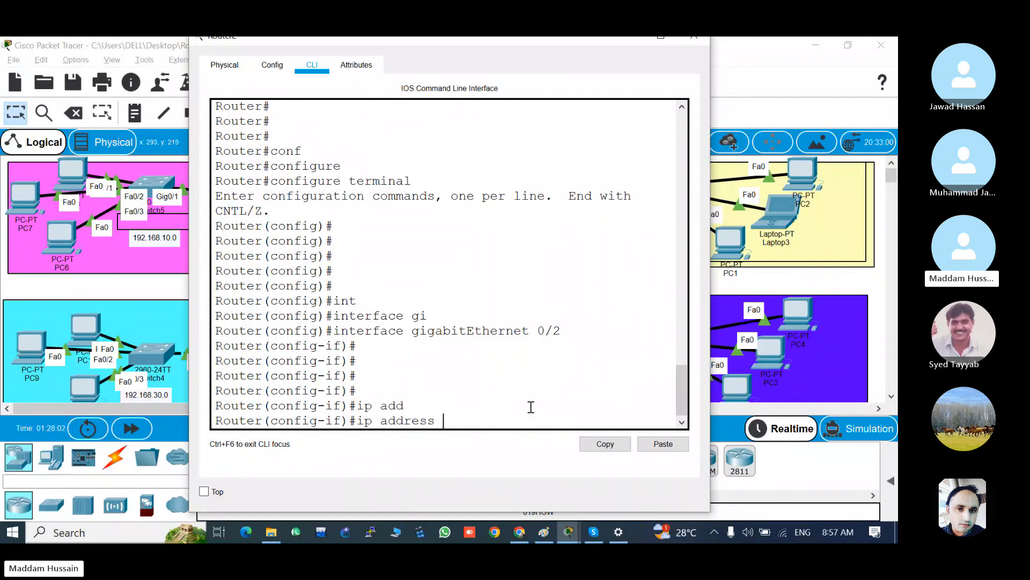
{"action": "type", "text": "192.168.30.100 255.255"}
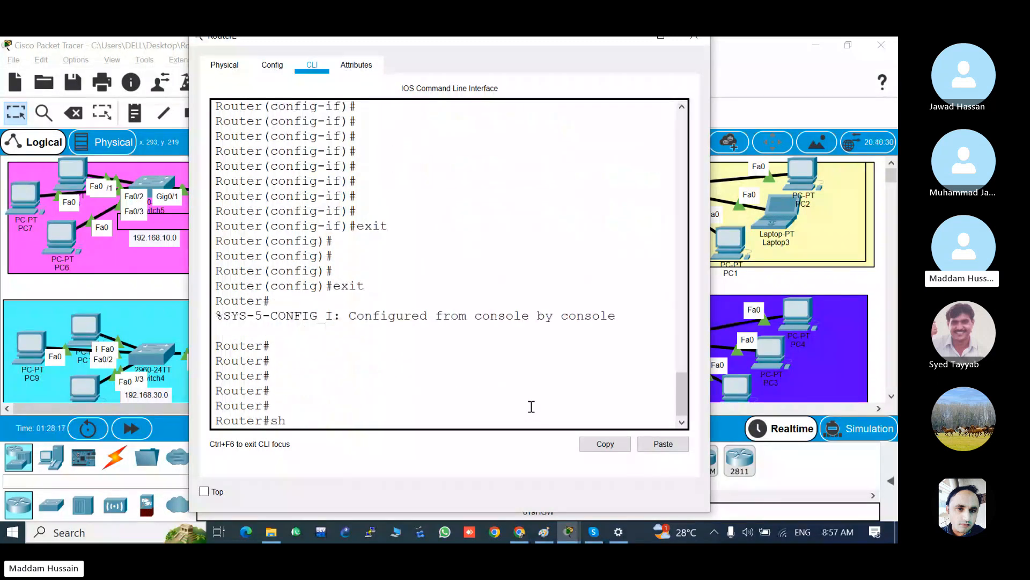
Step: Check Router2's interface addresses and status with sh ip int brief, then close the router window
{"action": "type", "text": "iip"}
{"action": "key", "text": "BackSpace"}
{"action": "key", "text": "BackSpace"}
{"action": "type", "text": "p int br"}
{"action": "key", "text": "Return"}
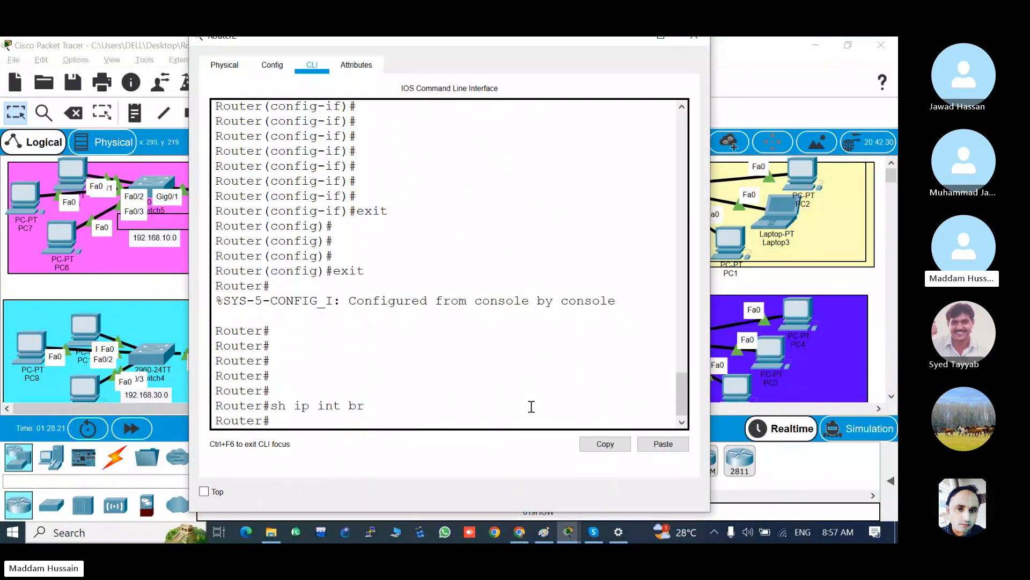
{"action": "key", "text": "Up"}
{"action": "type", "text": "ief"}
{"action": "key", "text": "Return"}
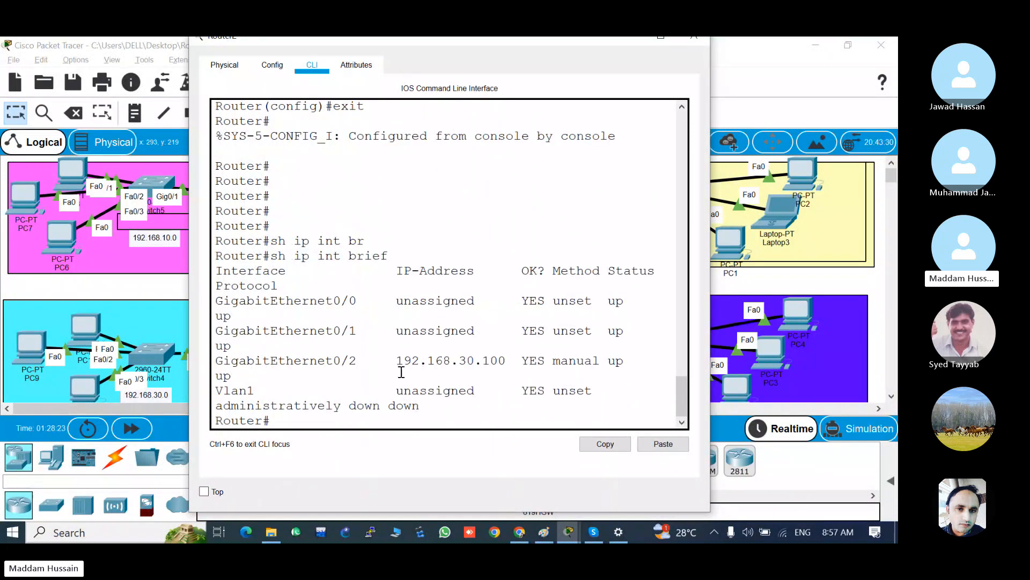
{"action": "left_click", "coordinate": [693, 40]}
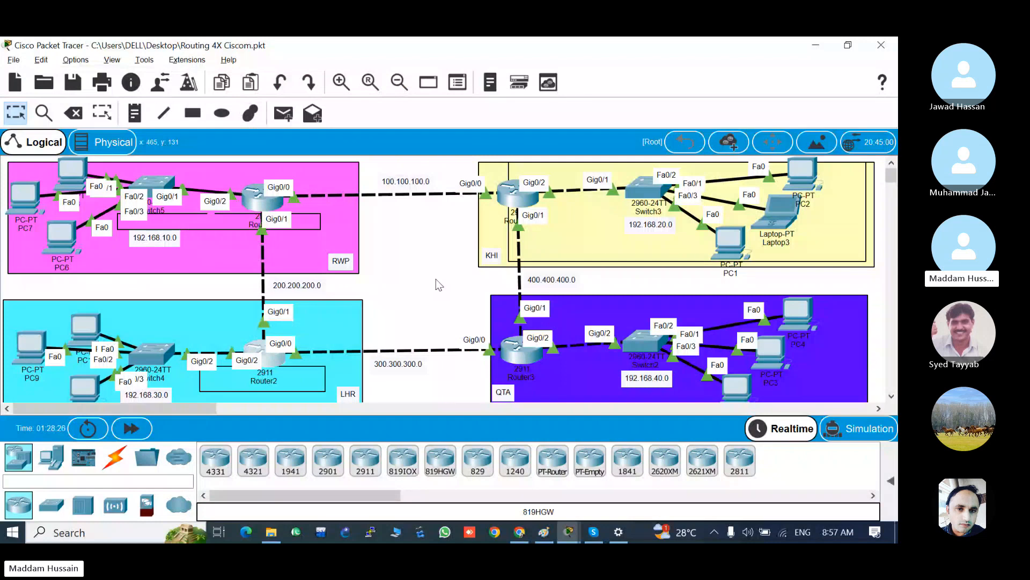
Step: Set the default gateway of the LHR network's PC with address 192.168.30.1 to 192.168.30.100
{"action": "left_click", "coordinate": [83, 325]}
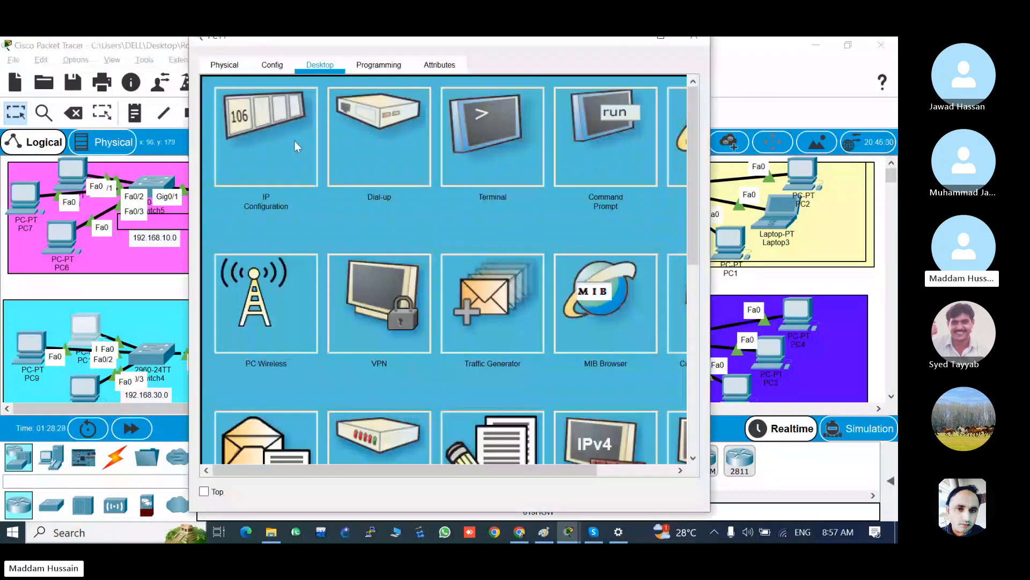
{"action": "left_click", "coordinate": [294, 140]}
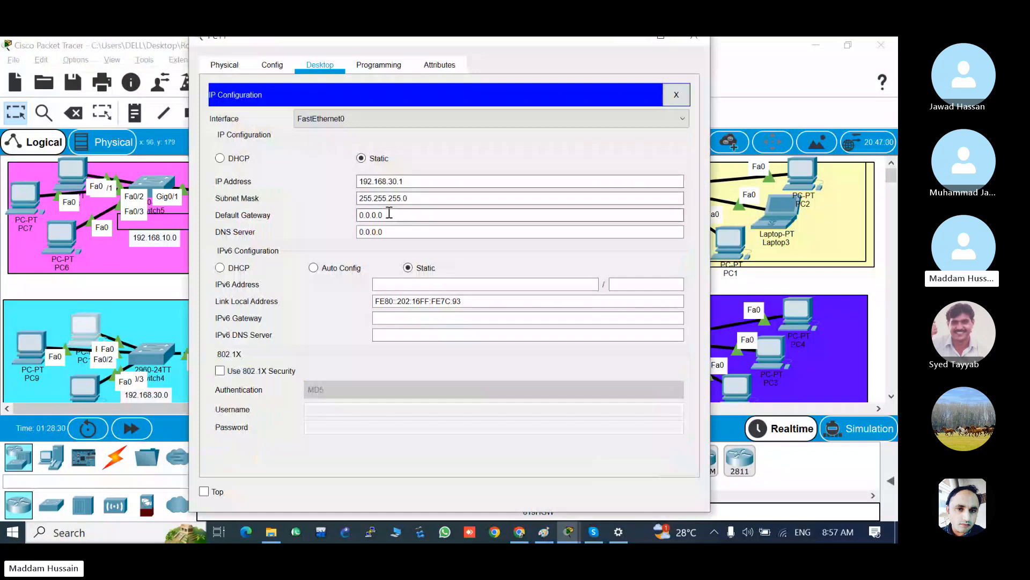
{"action": "left_click_drag", "start_coordinate": [389, 213], "coordinate": [301, 214]}
{"action": "type", "text": "192.168.30.100"}
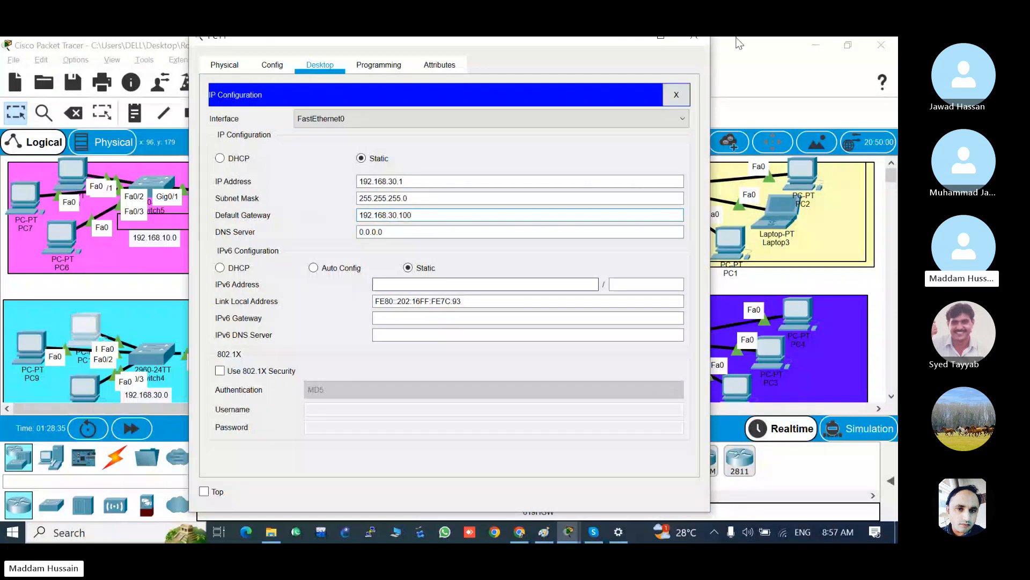
Step: Set PC9's default gateway to 192.168.30.100 in its IP configuration
{"action": "type", "text": "192."}
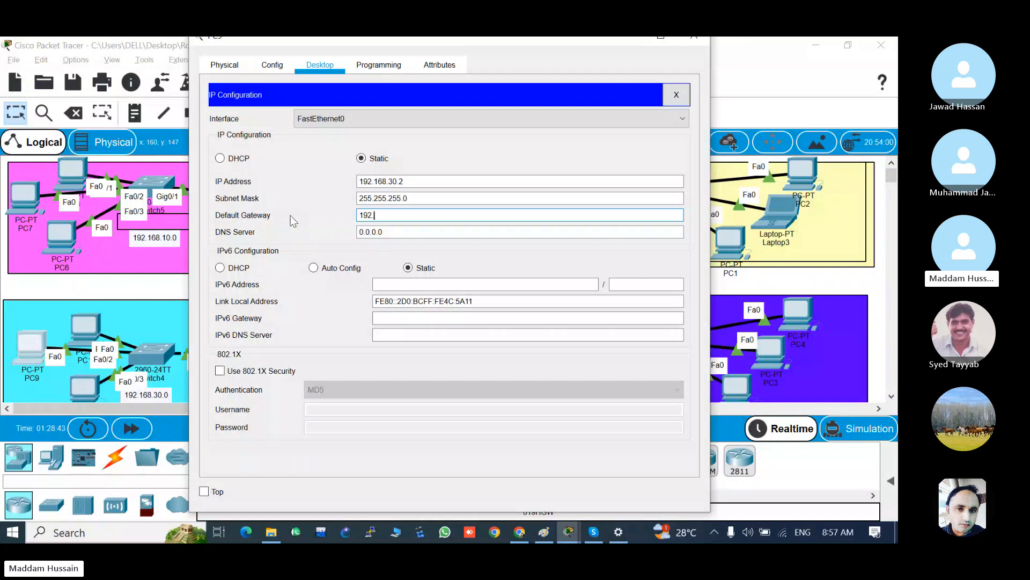
{"action": "type", "text": "168.30.100"}
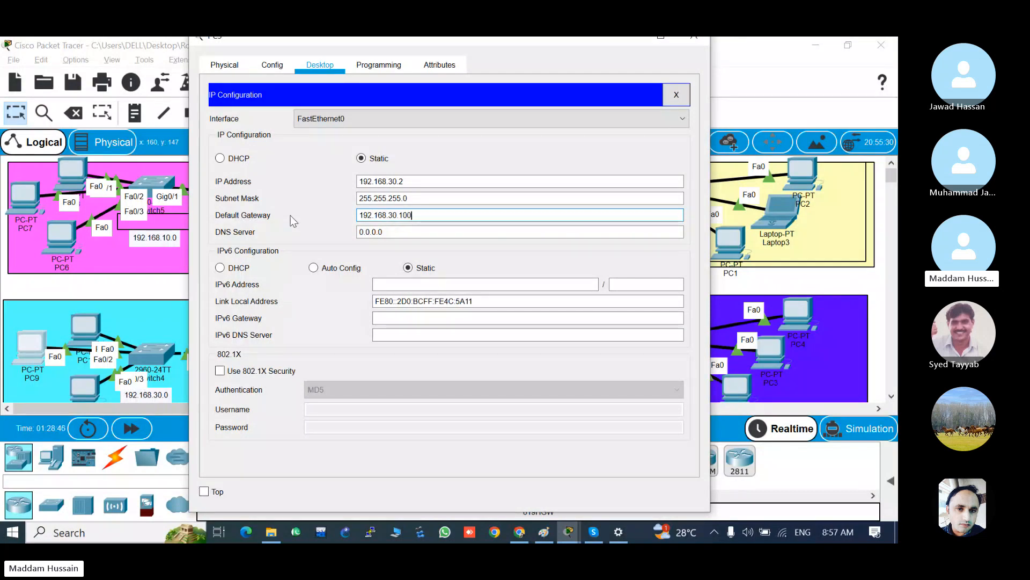
Step: Set the default gateway of the LHR network's PC with address 192.168.30.3 to 192.168.30.100 and close its window
{"action": "left_click", "coordinate": [696, 37]}
{"action": "left_click", "coordinate": [86, 386]}
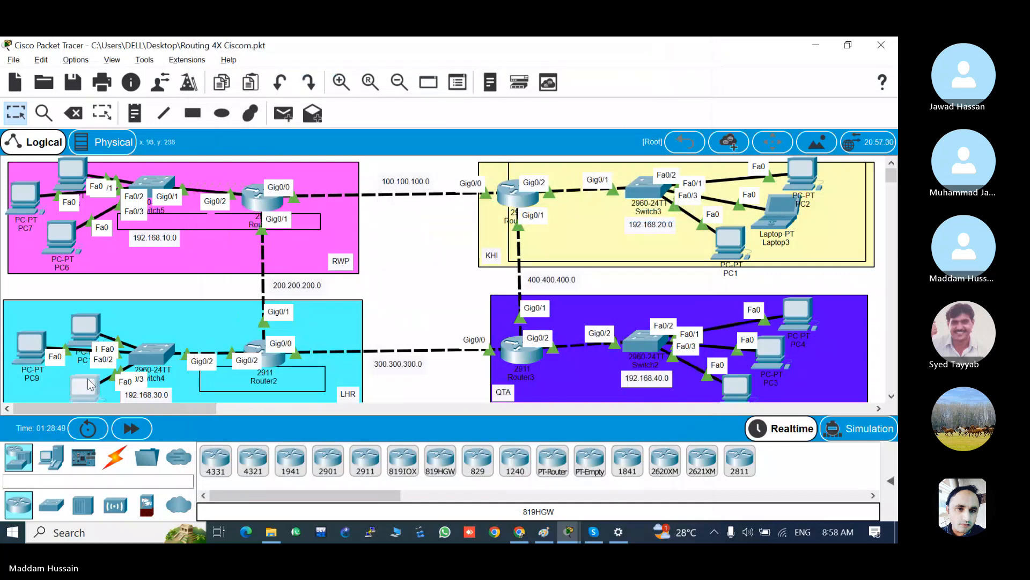
{"action": "left_click", "coordinate": [268, 128]}
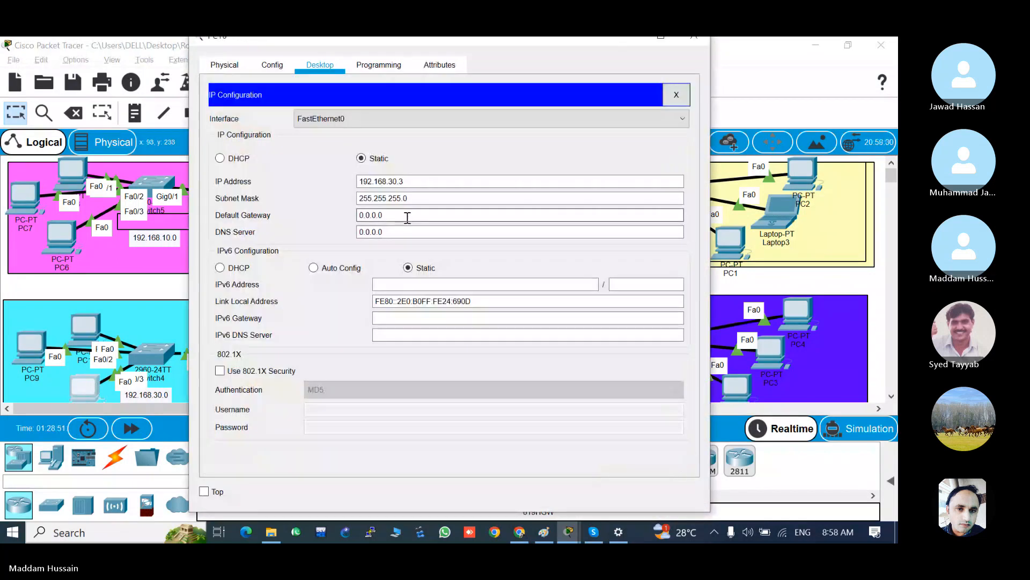
{"action": "type", "text": "192.1"}
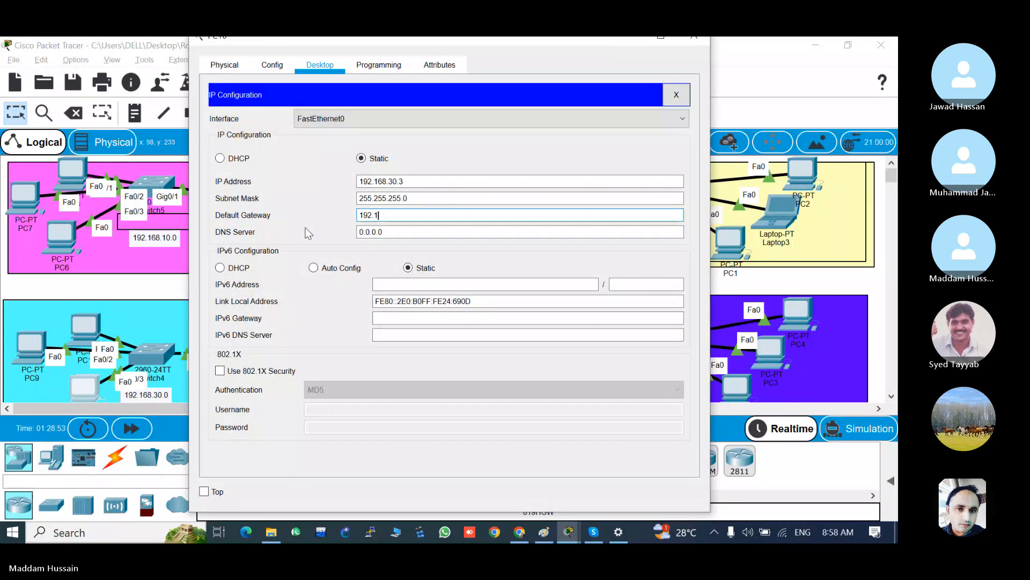
{"action": "type", "text": "68.30.100"}
{"action": "left_click", "coordinate": [697, 41]}
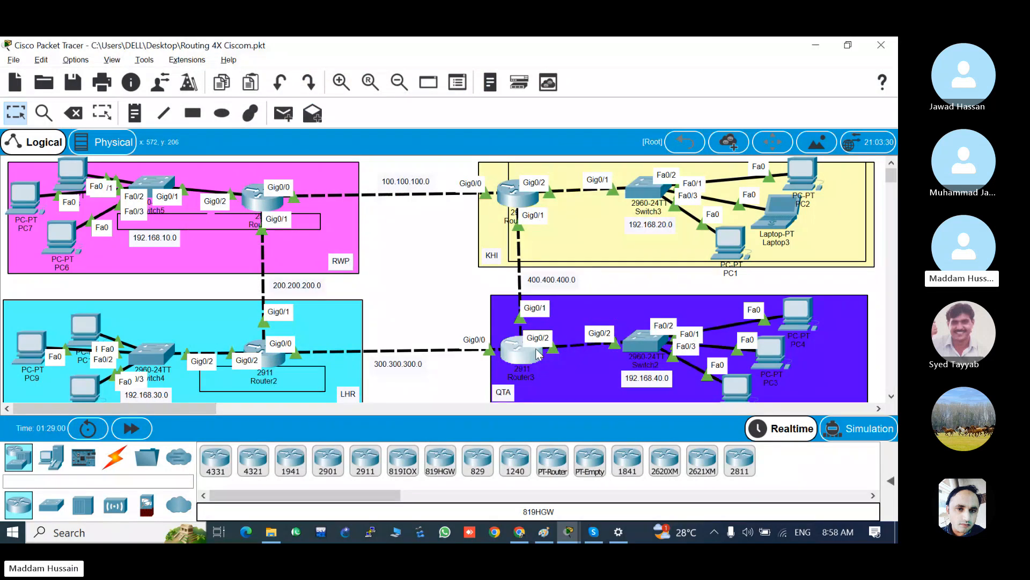
Step: Open the command line of Router3 in the QTA network and enter privileged mode with enable
{"action": "left_click", "coordinate": [537, 352]}
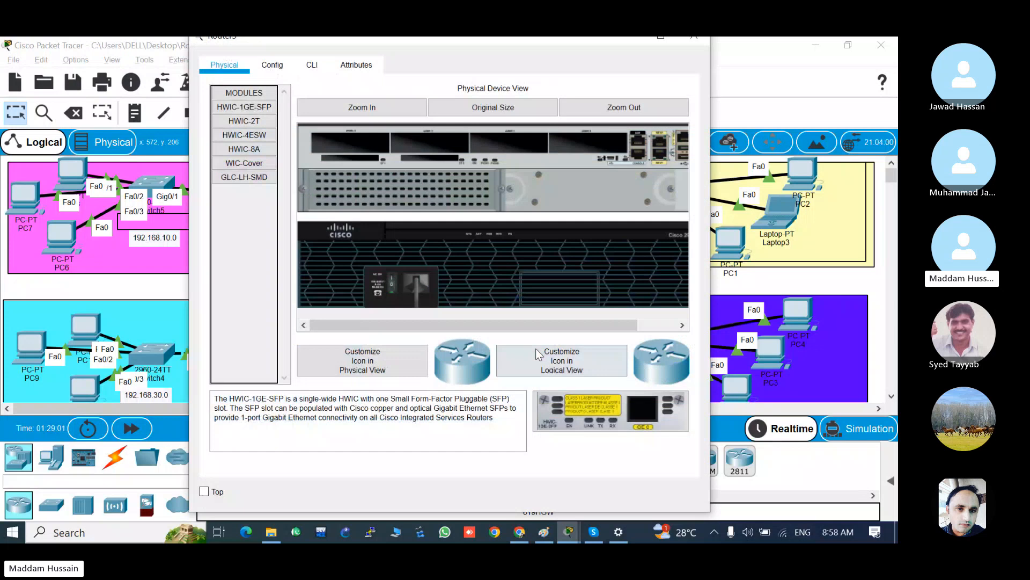
{"action": "left_click", "coordinate": [694, 36]}
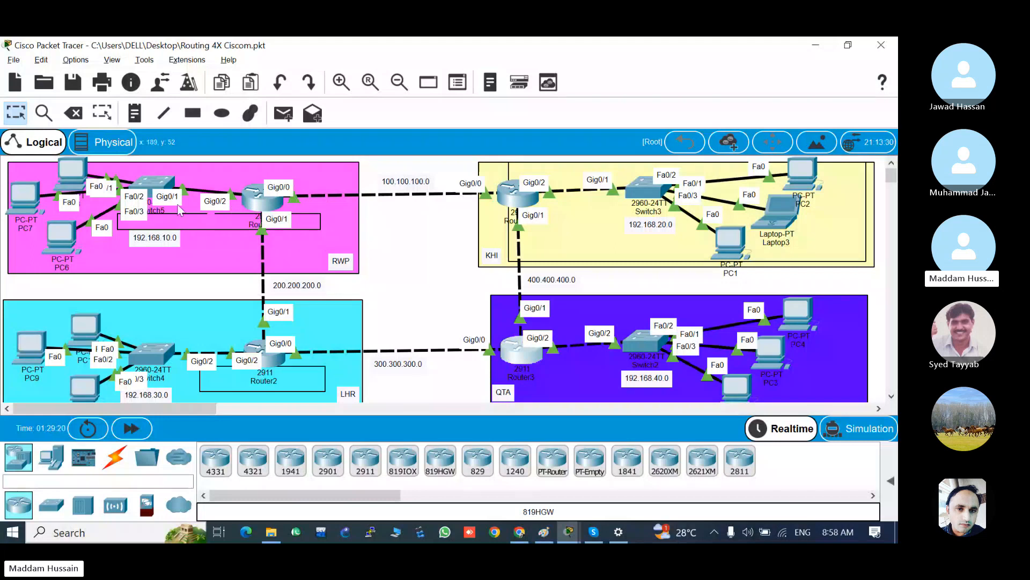
{"action": "left_click", "coordinate": [531, 362]}
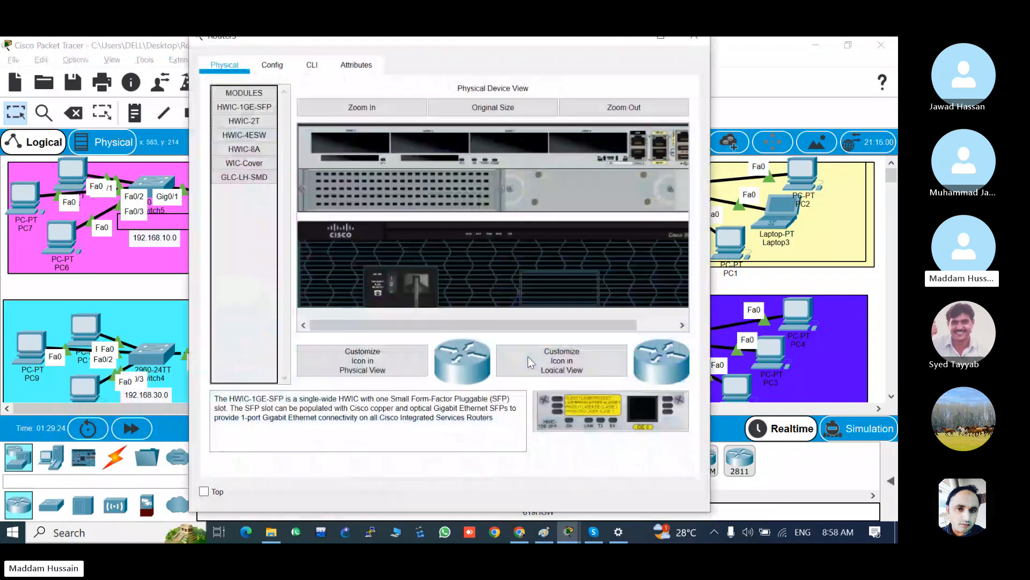
{"action": "left_click", "coordinate": [311, 65]}
{"action": "key", "text": "Return"}
{"action": "key", "text": "Return"}
{"action": "key", "text": "Return"}
{"action": "key", "text": "Return"}
{"action": "key", "text": "Return"}
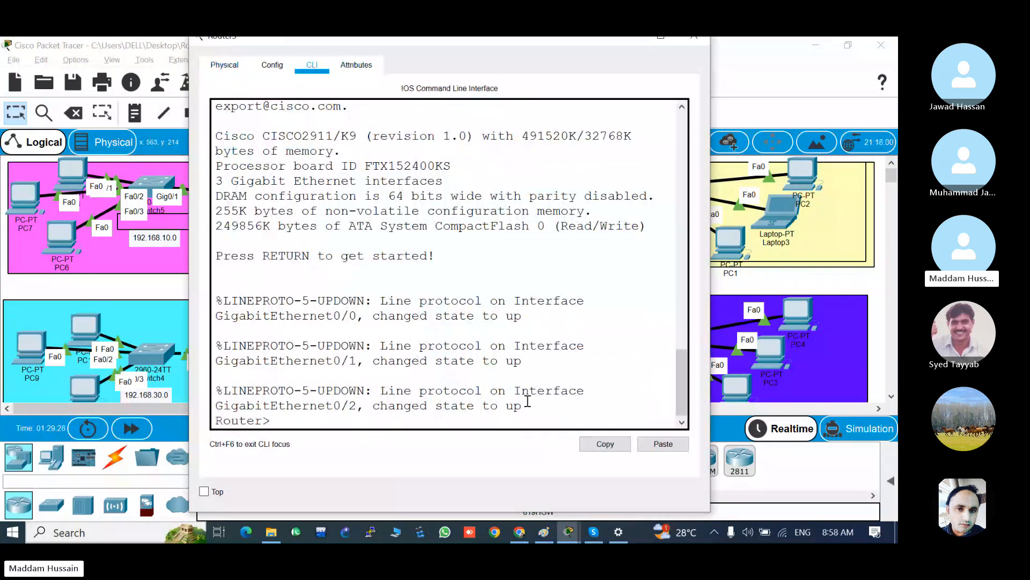
{"action": "type", "text": "en"}
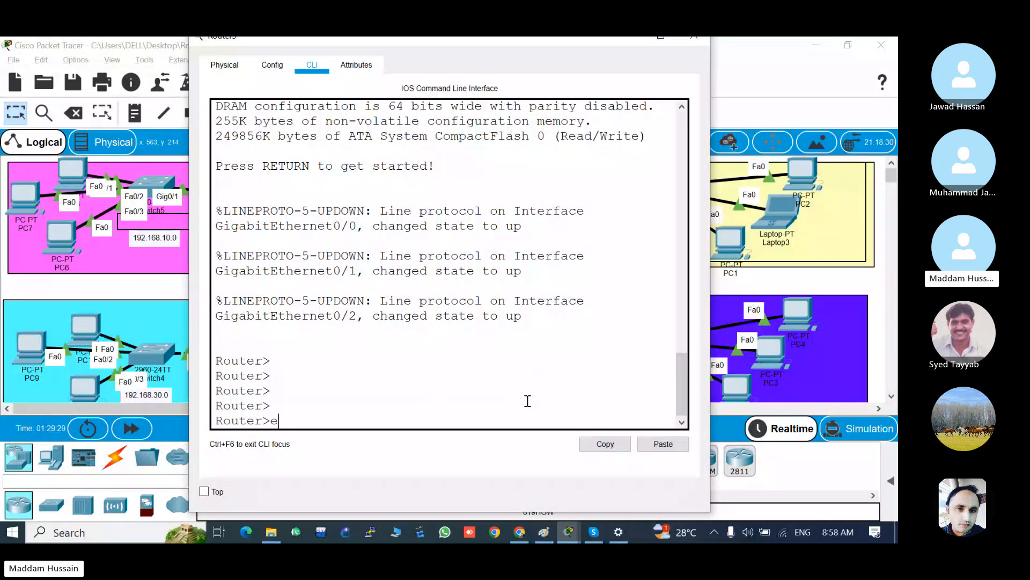
{"action": "key", "text": "Tab"}
{"action": "key", "text": "Return"}
{"action": "key", "text": "Return"}
{"action": "key", "text": "Return"}
{"action": "key", "text": "Return"}
{"action": "key", "text": "Return"}
{"action": "key", "text": "Return"}
{"action": "key", "text": "Return"}
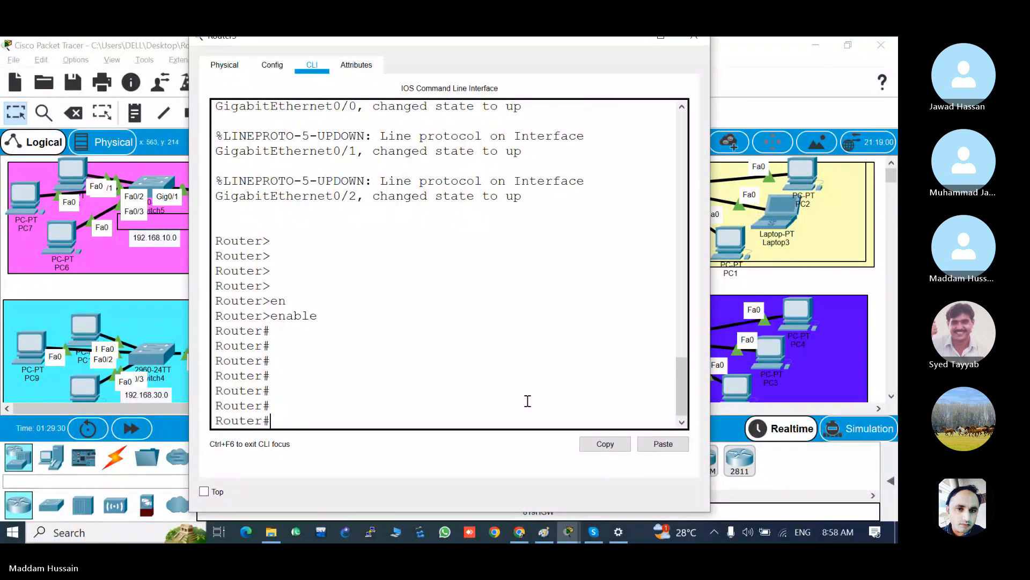
Step: Try the command cong at Router3's privileged prompt and minimize the router window
{"action": "type", "text": "cong"}
{"action": "key", "text": "Return"}
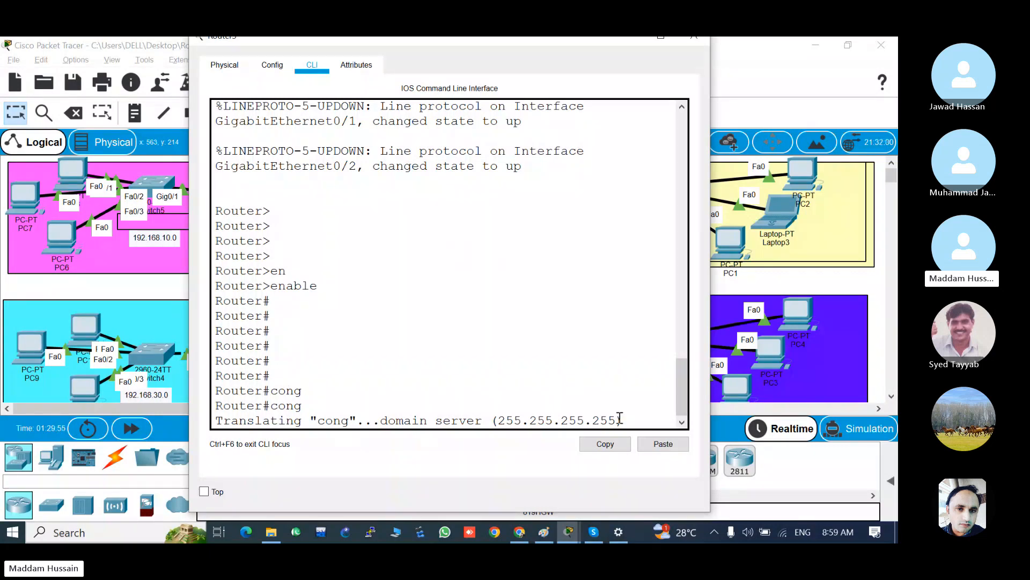
{"action": "left_click_drag", "start_coordinate": [565, 37], "coordinate": [520, 56]}
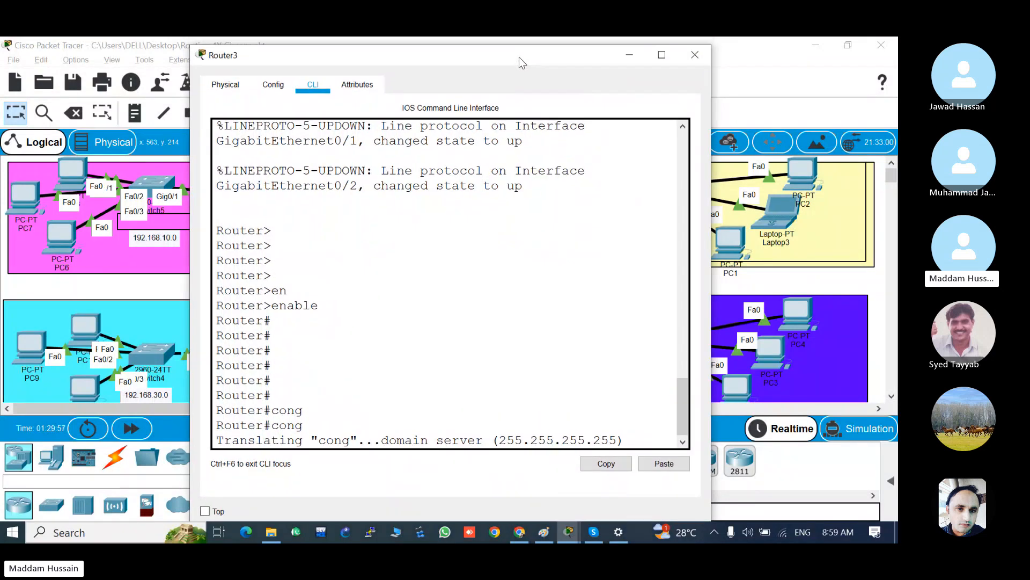
{"action": "left_click", "coordinate": [661, 55]}
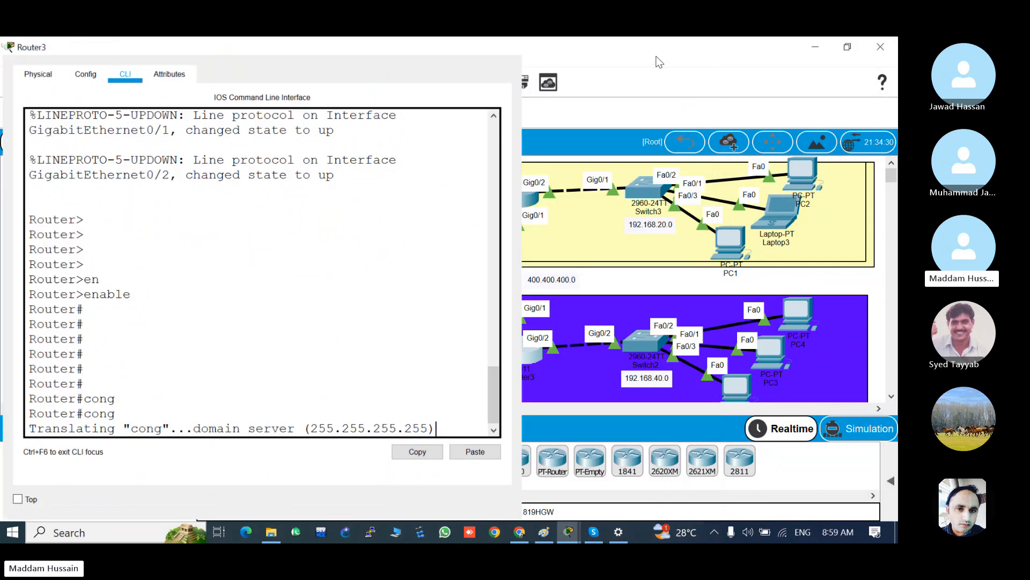
{"action": "left_click", "coordinate": [820, 48]}
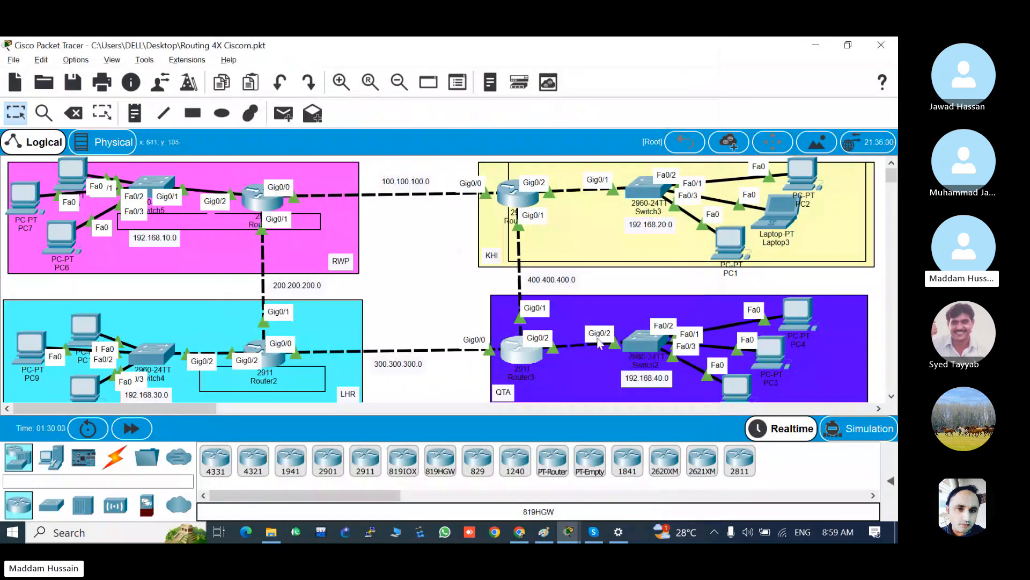
Step: Set PC4's default gateway to 192.168.40.100 in its IP configuration and close its window
{"action": "left_click", "coordinate": [802, 314]}
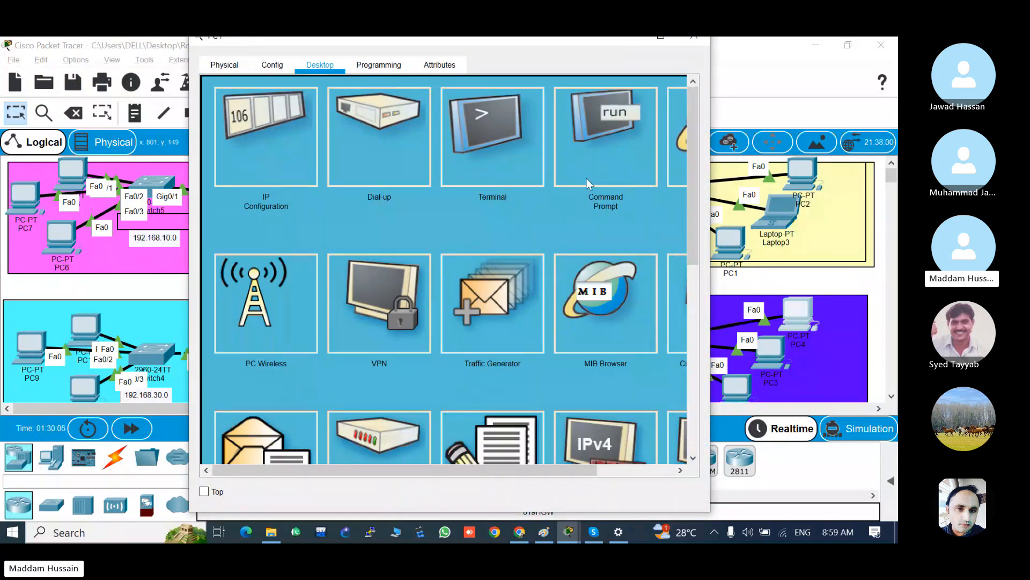
{"action": "left_click", "coordinate": [275, 143]}
{"action": "left_click", "coordinate": [386, 215]}
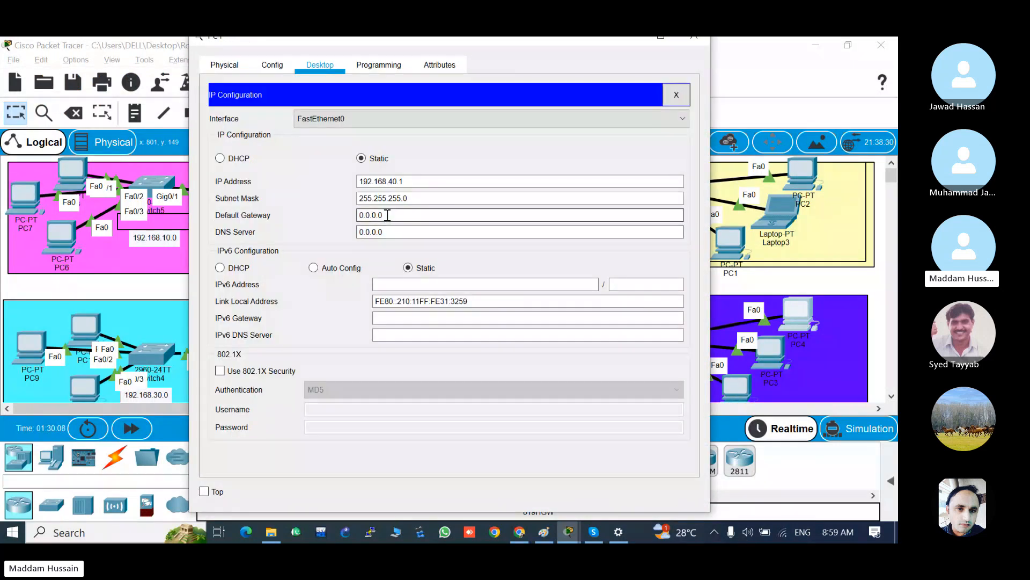
{"action": "left_click_drag", "start_coordinate": [387, 215], "coordinate": [323, 211]}
{"action": "type", "text": "192"}
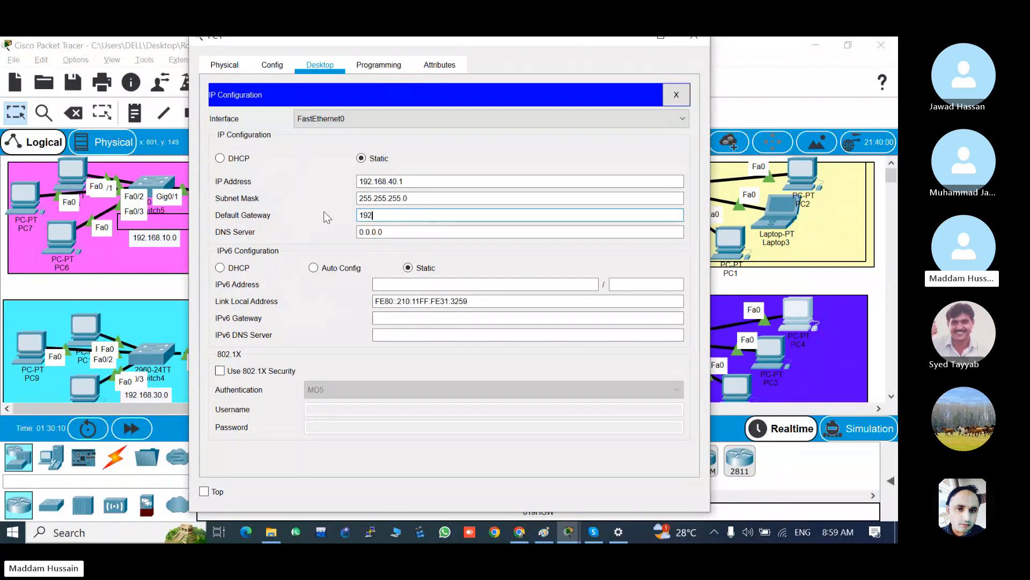
{"action": "type", "text": ".168."}
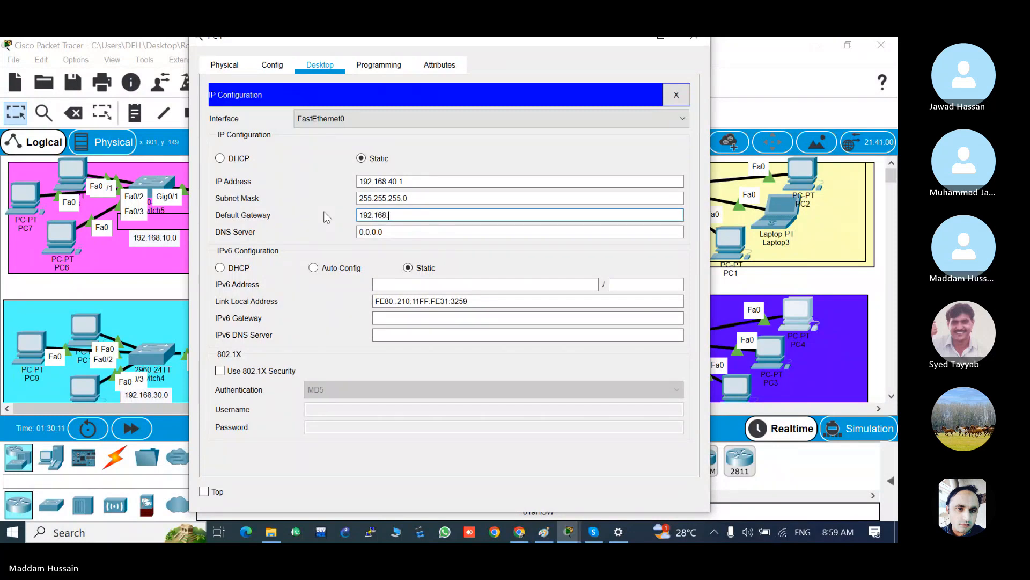
{"action": "type", "text": "40"}
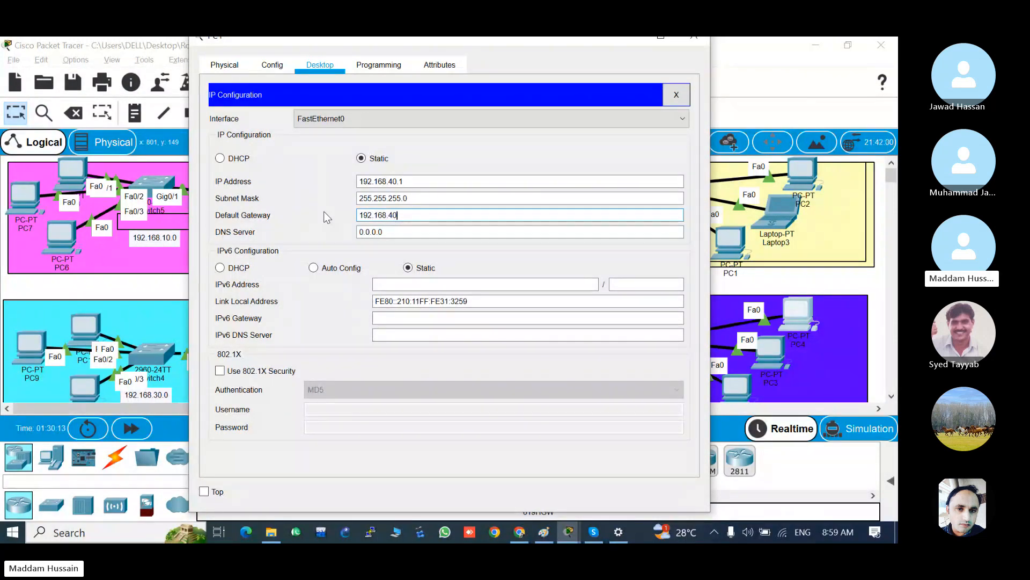
{"action": "type", "text": ".100"}
{"action": "left_click", "coordinate": [709, 39]}
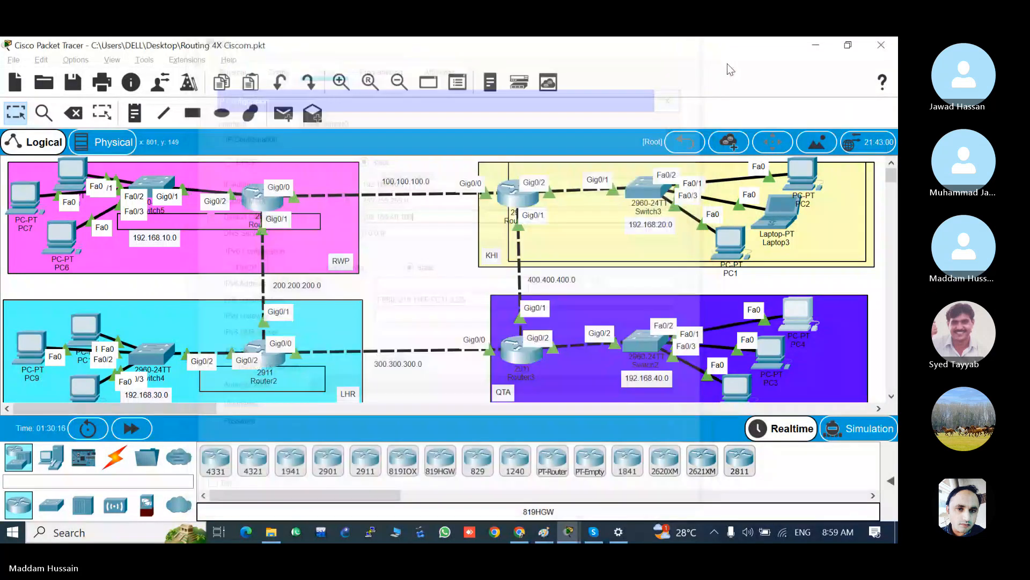
Step: Set the default gateway of PC3 in the QTA network to 192.168.40.100
{"action": "left_click", "coordinate": [769, 353]}
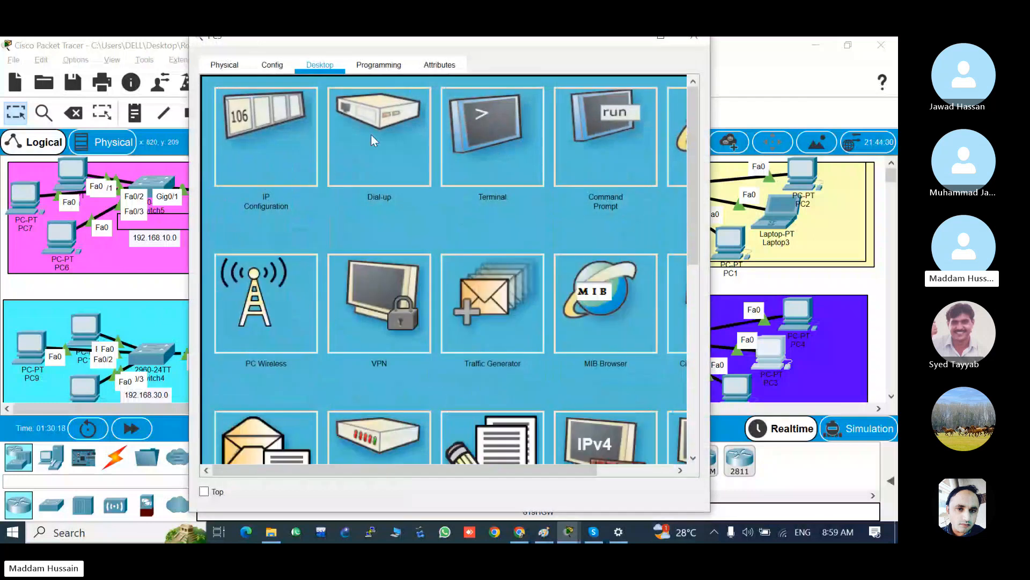
{"action": "left_click", "coordinate": [273, 144]}
{"action": "left_click_drag", "start_coordinate": [387, 215], "coordinate": [286, 214]}
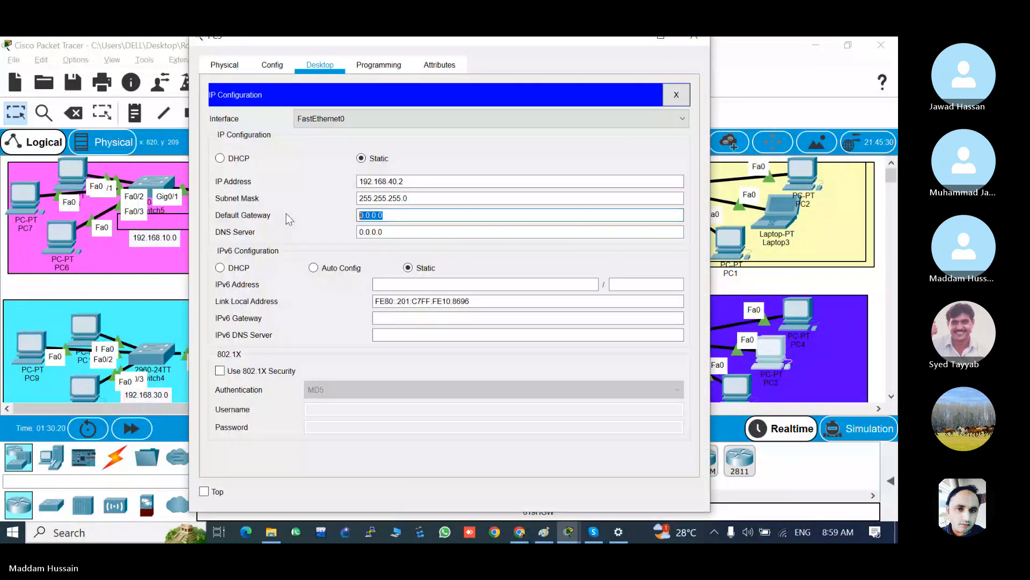
{"action": "type", "text": "192.168."}
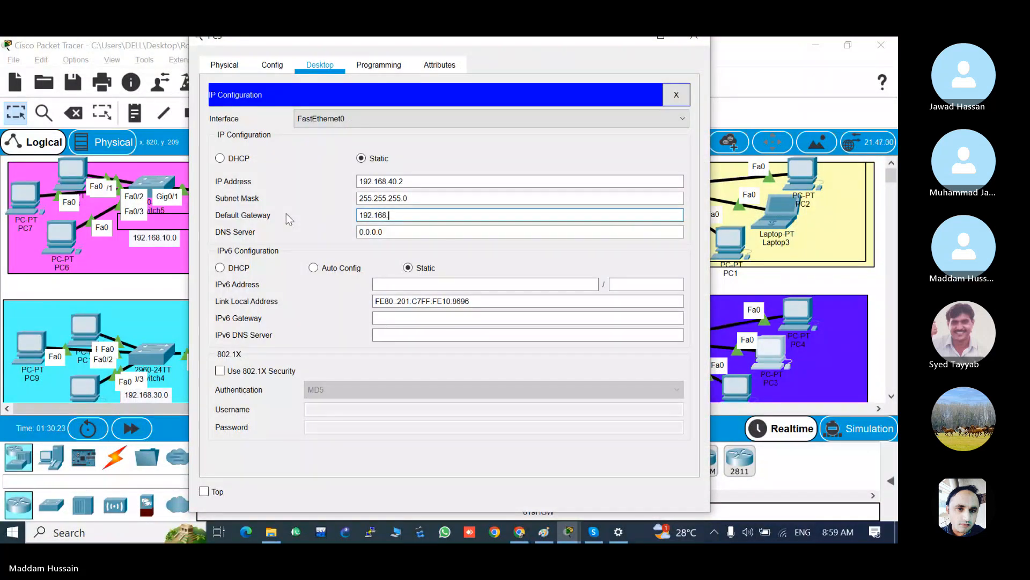
{"action": "type", "text": "40.100"}
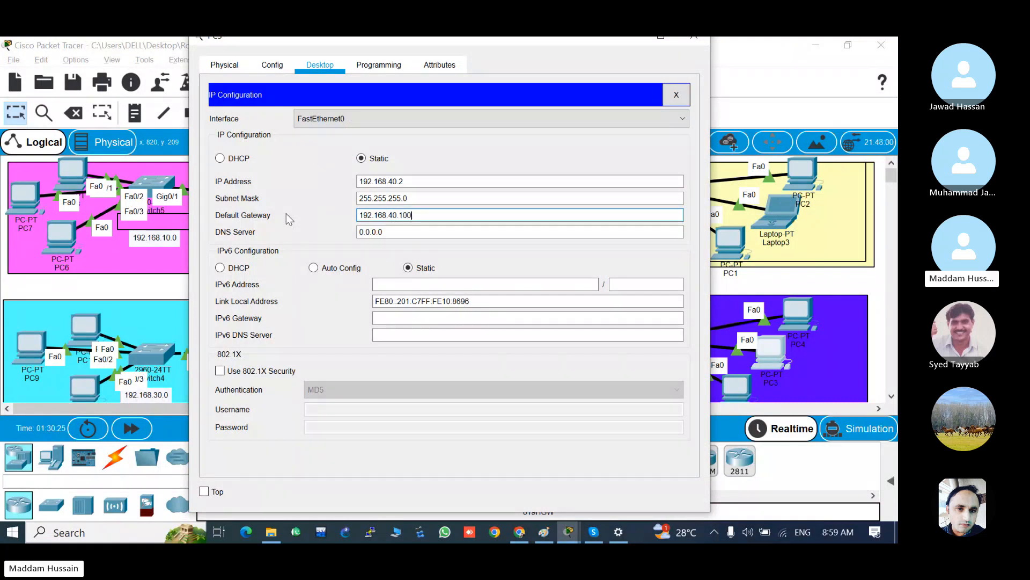
Step: Set the default gateway of the QTA PC with address 192.168.40.3 to 192.168.40.100
{"action": "left_click", "coordinate": [688, 40]}
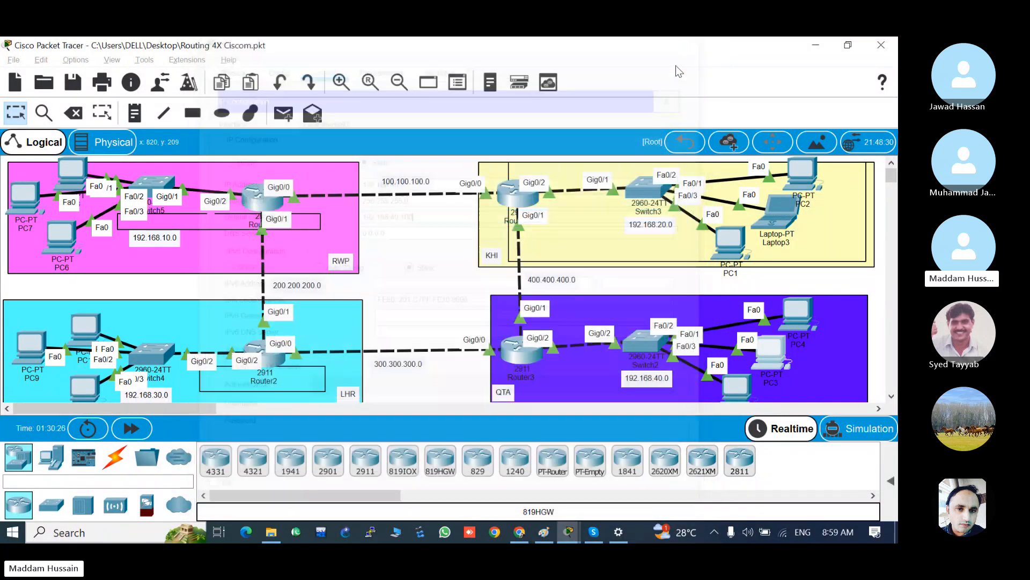
{"action": "left_click", "coordinate": [744, 397]}
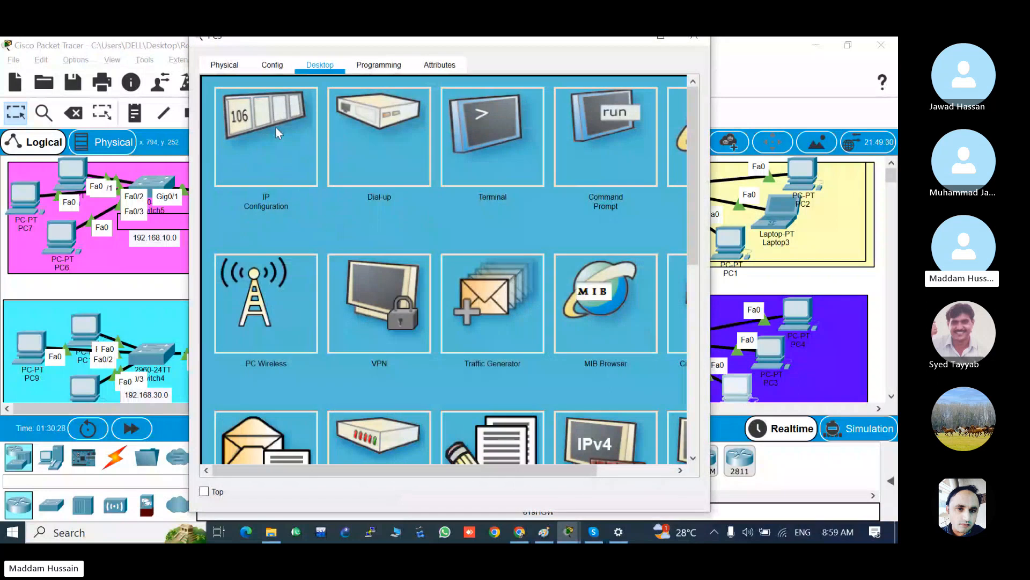
{"action": "left_click", "coordinate": [260, 153]}
{"action": "left_click_drag", "start_coordinate": [402, 213], "coordinate": [282, 212]}
{"action": "type", "text": "1"}
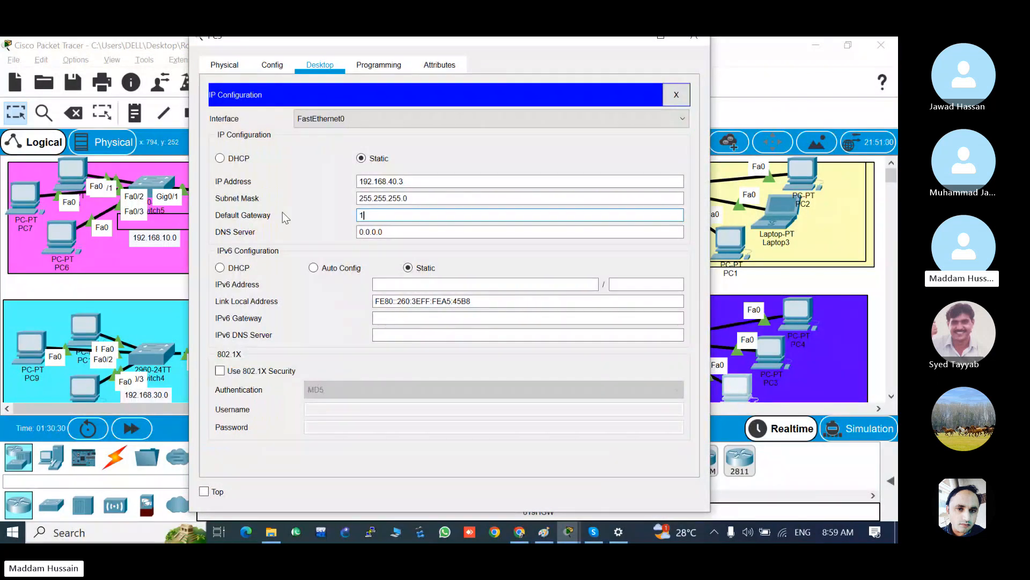
{"action": "type", "text": "92.168"}
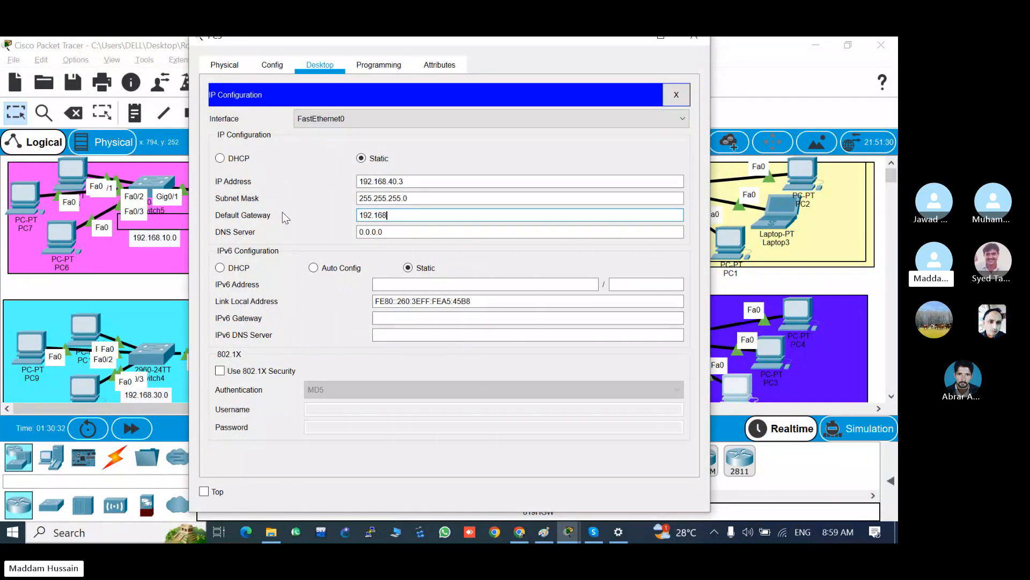
{"action": "type", "text": ".40.100"}
{"action": "left_click", "coordinate": [698, 39]}
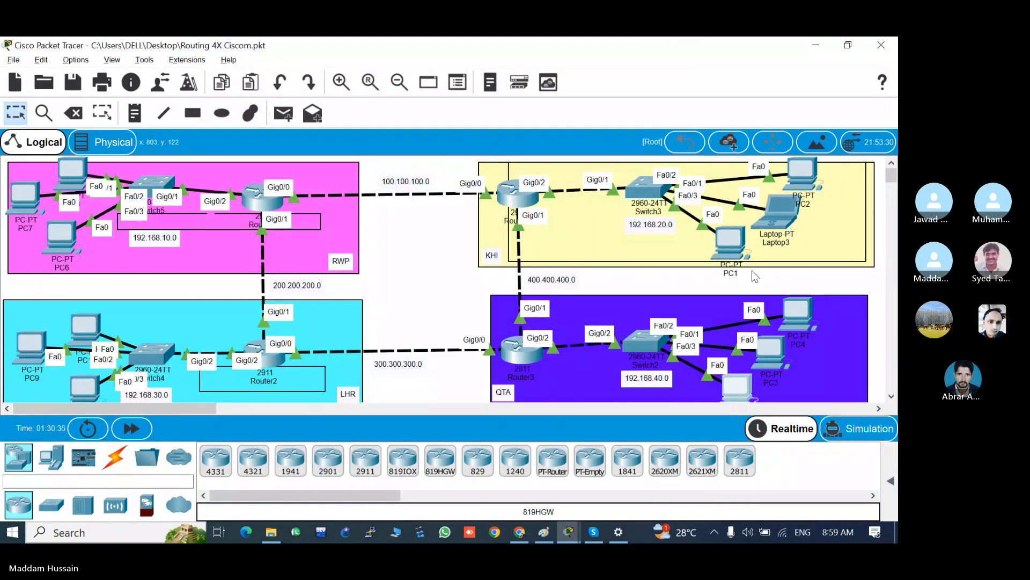
Step: Open Router3's command line and enter privileged mode with the enable command
{"action": "left_click", "coordinate": [529, 353]}
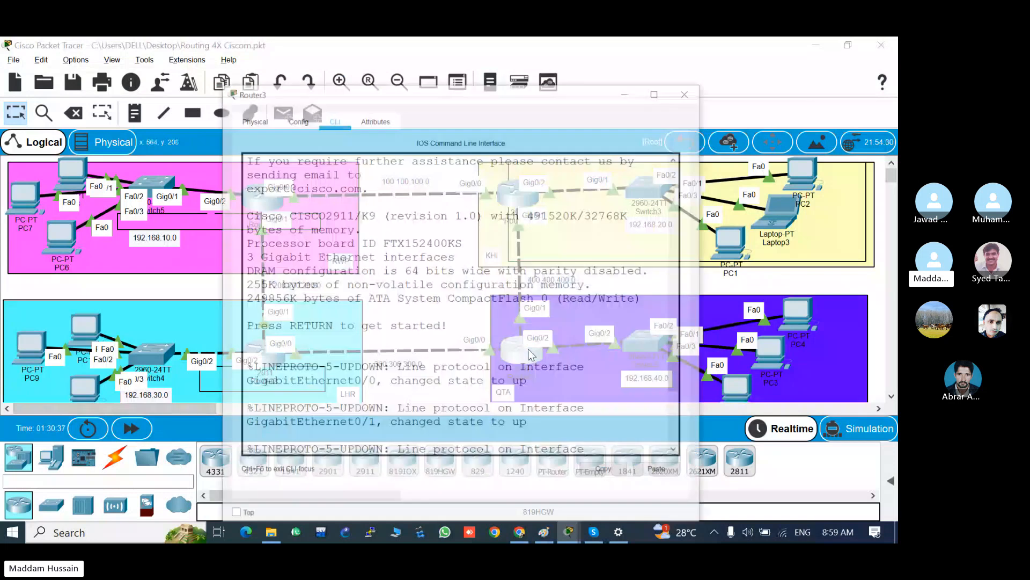
{"action": "key", "text": "Return"}
{"action": "key", "text": "Return"}
{"action": "key", "text": "Return"}
{"action": "key", "text": "Return"}
{"action": "type", "text": "en"}
{"action": "key", "text": "Tab"}
{"action": "key", "text": "Return"}
{"action": "key", "text": "Return"}
{"action": "key", "text": "Return"}
{"action": "key", "text": "Return"}
{"action": "key", "text": "Return"}
{"action": "key", "text": "Return"}
{"action": "type", "text": "cong"}
{"action": "key", "text": "Tab"}
{"action": "key", "text": "Return"}
{"action": "key", "text": "Return"}
{"action": "key", "text": "Return"}
{"action": "key", "text": "Return"}
{"action": "key", "text": "Return"}
{"action": "key", "text": "Return"}
{"action": "key", "text": "Return"}
{"action": "key", "text": "Return"}
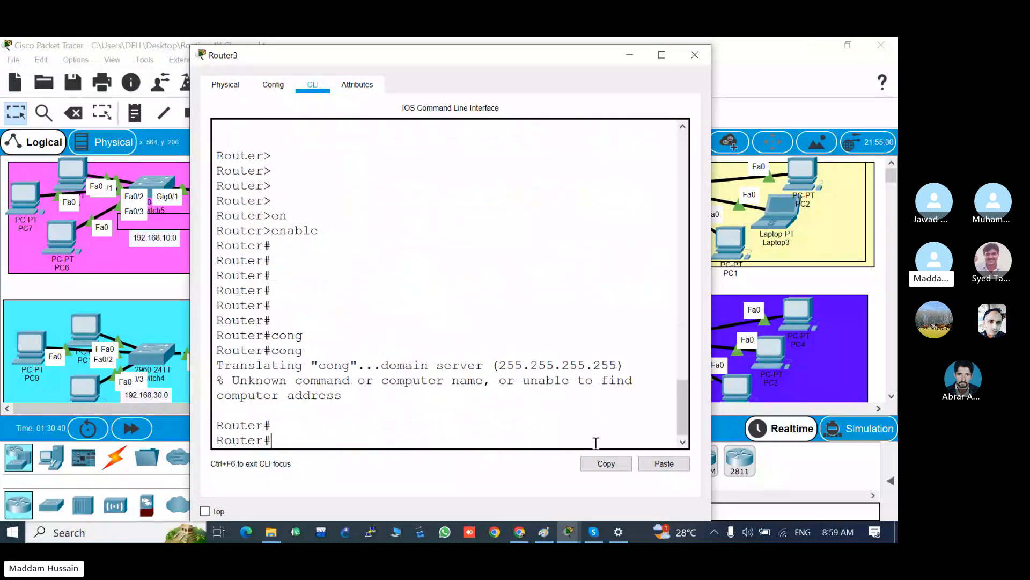
Step: Enter global configuration mode on Router3, accepting the terminal as the configuration source
{"action": "type", "text": "conf"}
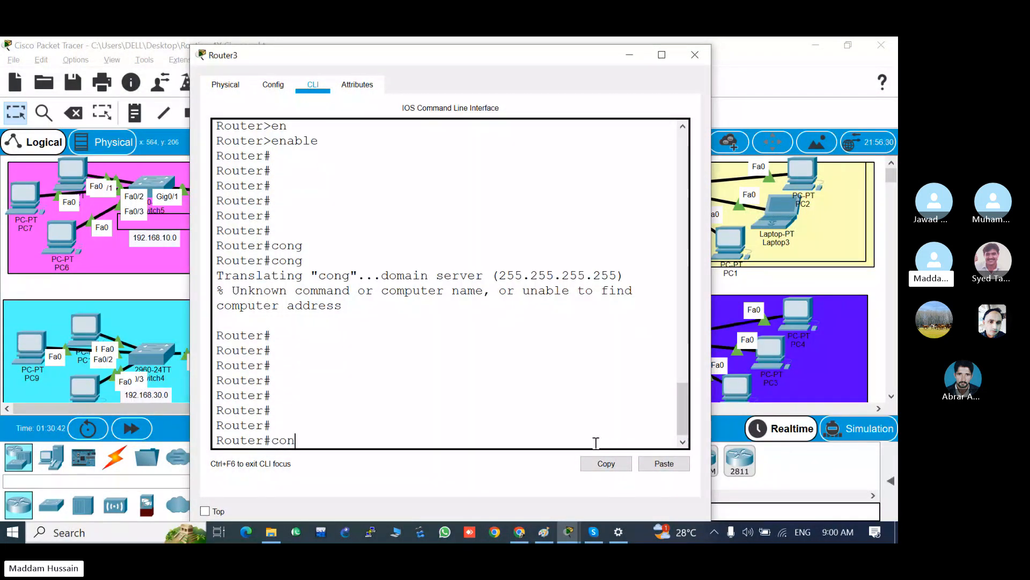
{"action": "key", "text": "Tab"}
{"action": "key", "text": "Return"}
{"action": "key", "text": "Return"}
{"action": "key", "text": "Return"}
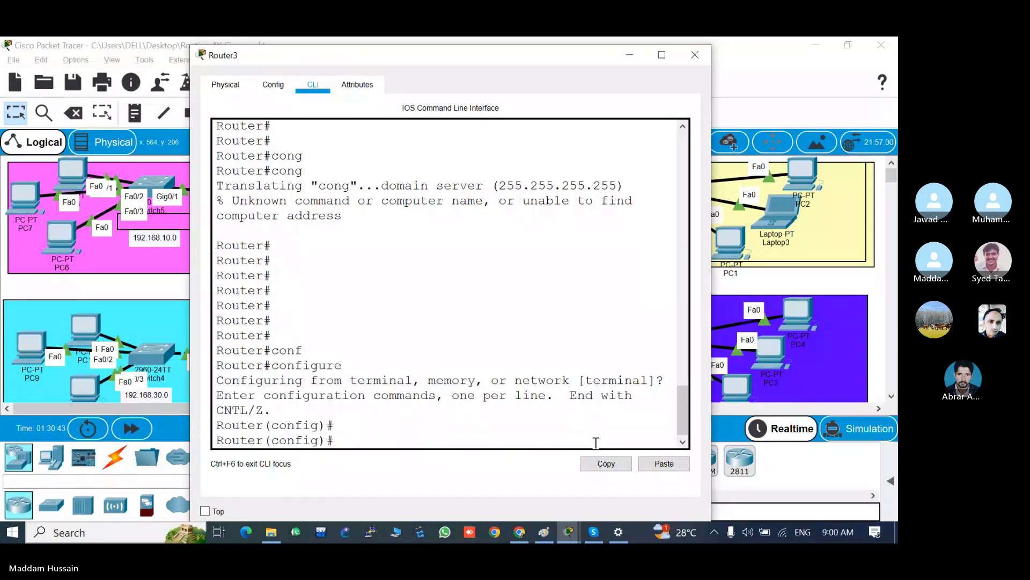
{"action": "key", "text": "Return"}
{"action": "key", "text": "Return"}
{"action": "key", "text": "Return"}
Step: Enter interface configuration mode for GigabitEthernet 0/2 on Router3
{"action": "type", "text": "inta"}
{"action": "key", "text": "Tab"}
{"action": "key", "text": "BackSpace"}
{"action": "key", "text": "Tab"}
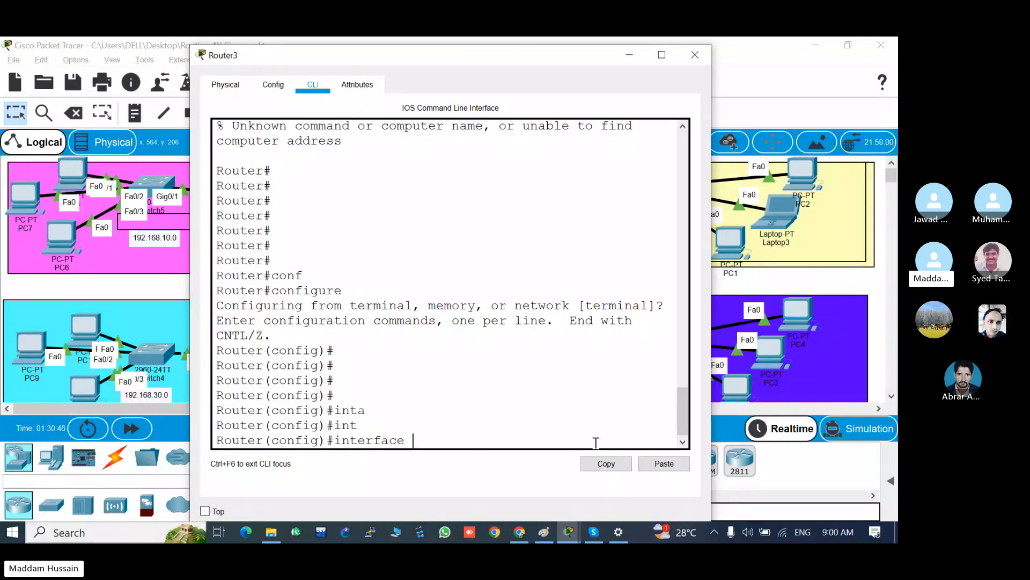
{"action": "type", "text": "g"}
{"action": "key", "text": "Tab"}
{"action": "type", "text": "0"}
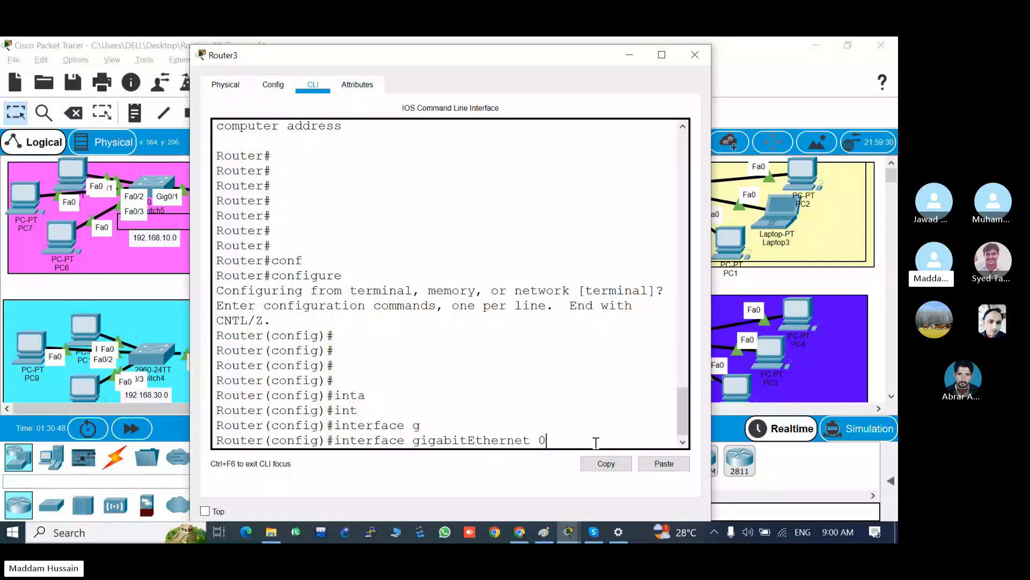
{"action": "type", "text": "/2"}
{"action": "key", "text": "Return"}
{"action": "key", "text": "Return"}
{"action": "key", "text": "Return"}
Step: Assign IP address 192.168.40.100 with subnet mask 255.255.255.0 to Router3's GigabitEthernet 0/2 interface
{"action": "type", "text": "i"}
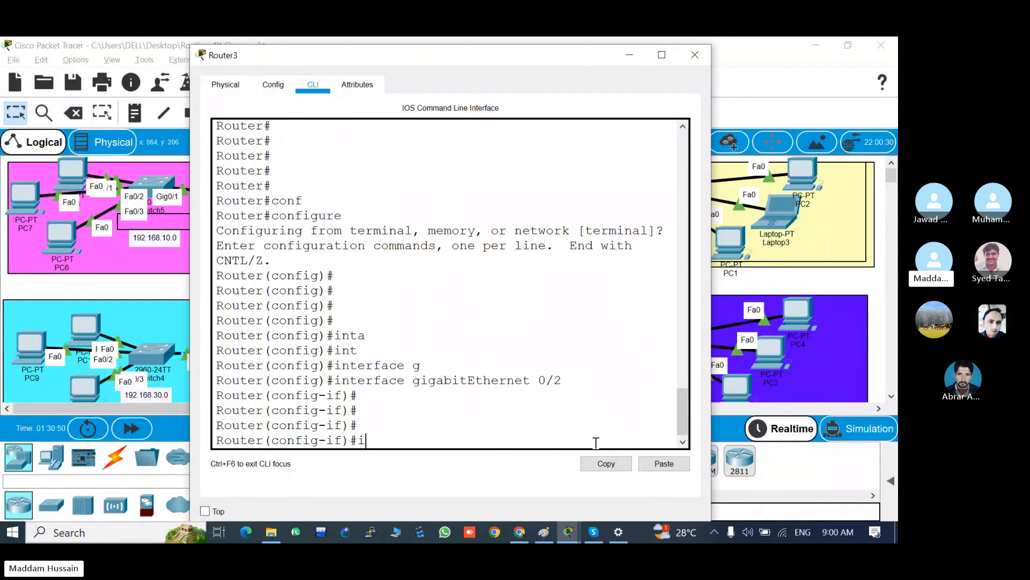
{"action": "type", "text": "p add"}
{"action": "key", "text": "Tab"}
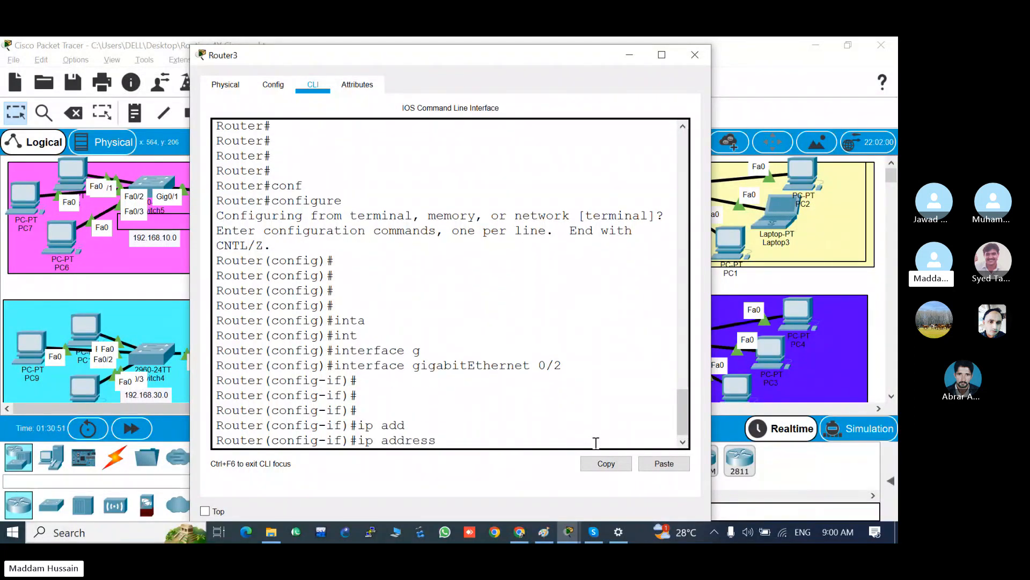
{"action": "type", "text": "192.168"}
{"action": "type", "text": "."}
{"action": "type", "text": "40"}
{"action": "type", "text": "10"}
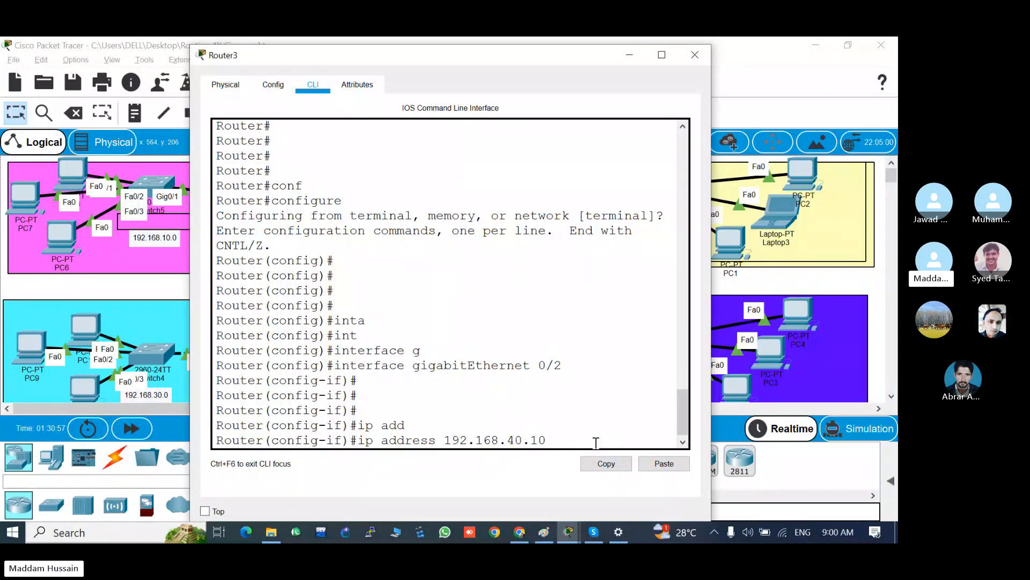
{"action": "type", "text": "0 255.255.255.0"}
{"action": "key", "text": "Return"}
{"action": "key", "text": "Return"}
{"action": "key", "text": "Return"}
{"action": "key", "text": "Return"}
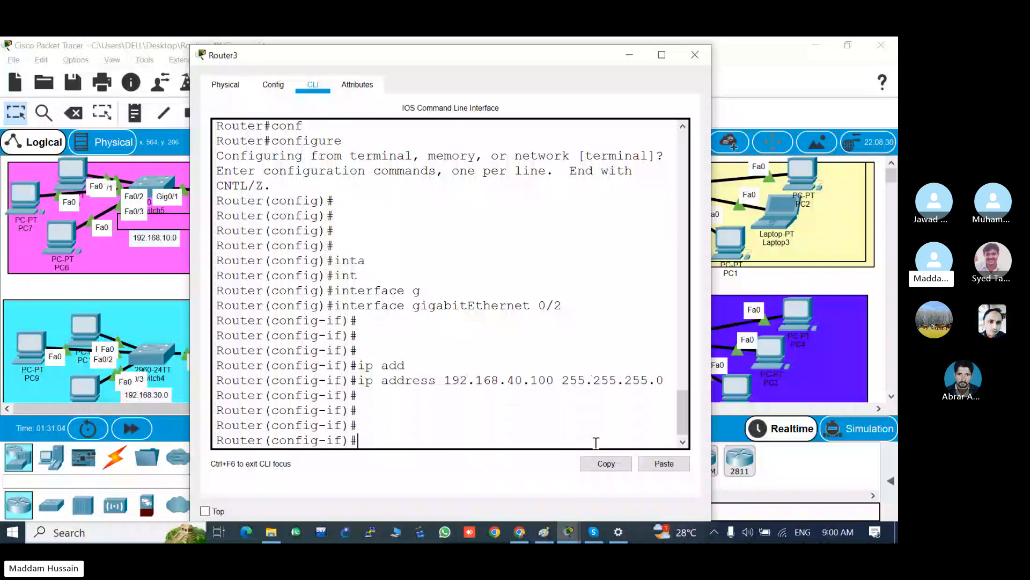
{"action": "key", "text": "Return"}
{"action": "key", "text": "Return"}
{"action": "key", "text": "Return"}
Step: Exit interface and global configuration modes to return Router3 to the privileged prompt
{"action": "type", "text": "exit"}
{"action": "key", "text": "Return"}
{"action": "key", "text": "Return"}
{"action": "key", "text": "Return"}
{"action": "key", "text": "Return"}
{"action": "key", "text": "Return"}
{"action": "key", "text": "Return"}
{"action": "type", "text": "ex"}
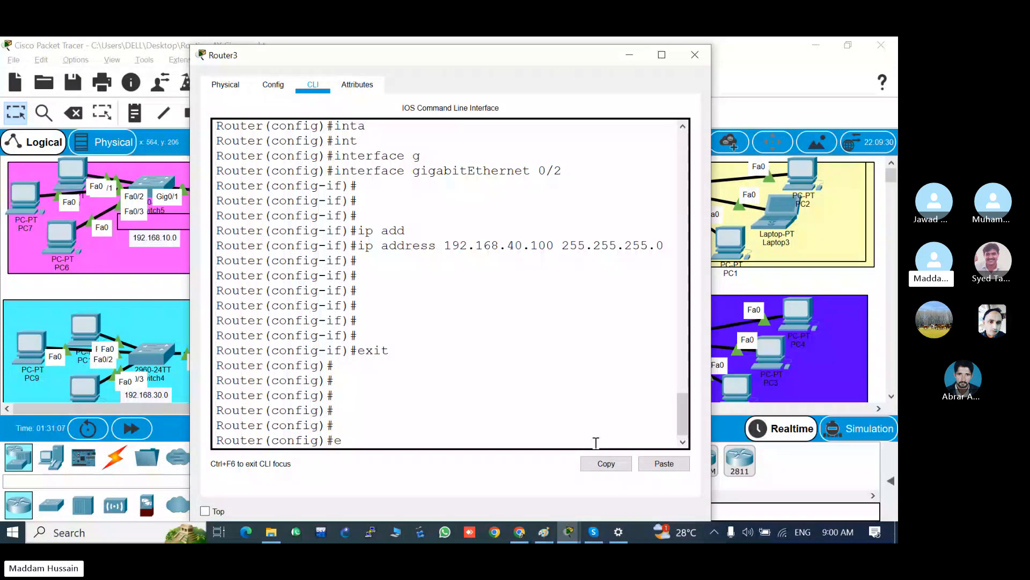
{"action": "type", "text": "it"}
{"action": "key", "text": "Return"}
{"action": "key", "text": "Return"}
{"action": "key", "text": "Return"}
{"action": "key", "text": "Return"}
{"action": "key", "text": "Return"}
{"action": "key", "text": "Return"}
{"action": "key", "text": "Return"}
{"action": "key", "text": "Return"}
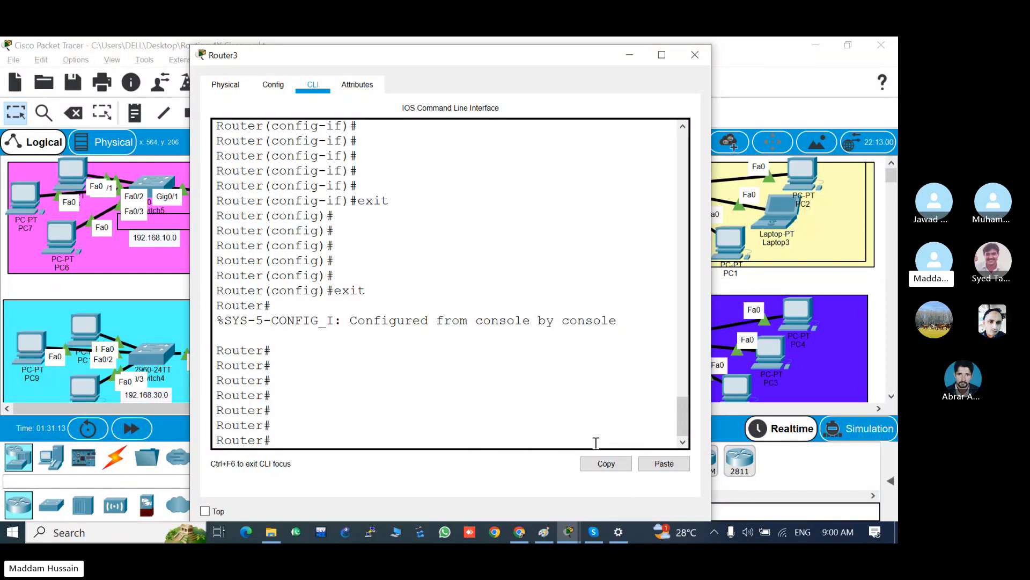
Step: Check Router3's interface addresses and status with show ip interface brief, and close its window
{"action": "type", "text": "sh"}
{"action": "key", "text": "Tab"}
{"action": "type", "text": "ip int"}
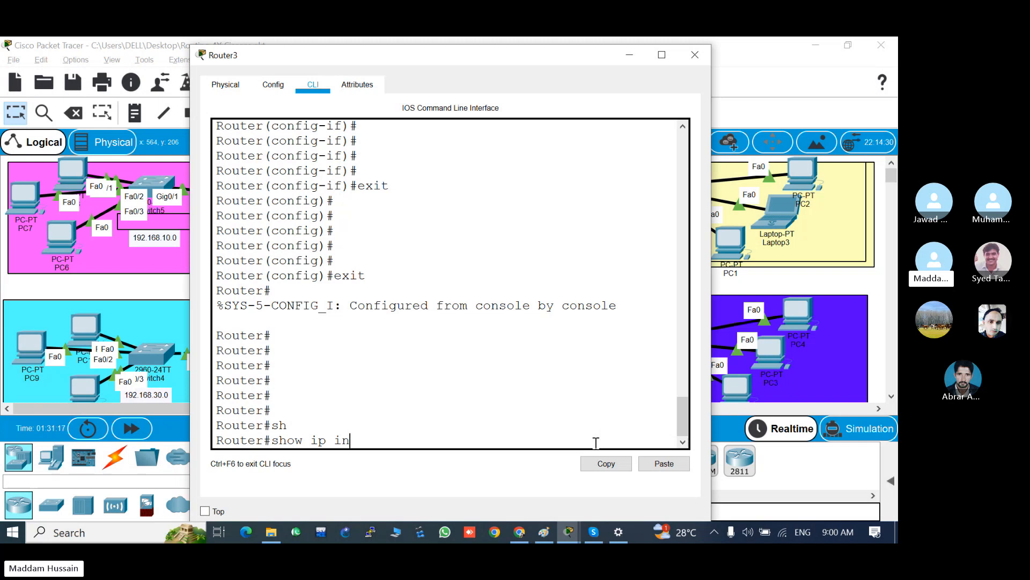
{"action": "key", "text": "Tab"}
{"action": "type", "text": "b"}
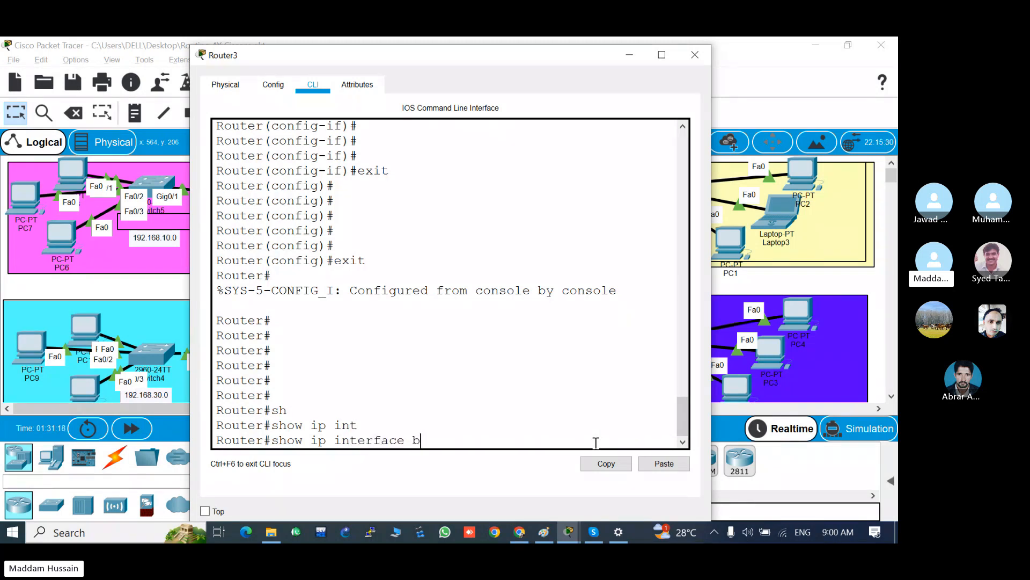
{"action": "type", "text": "r"}
{"action": "key", "text": "Tab"}
{"action": "key", "text": "Return"}
{"action": "key", "text": "Return"}
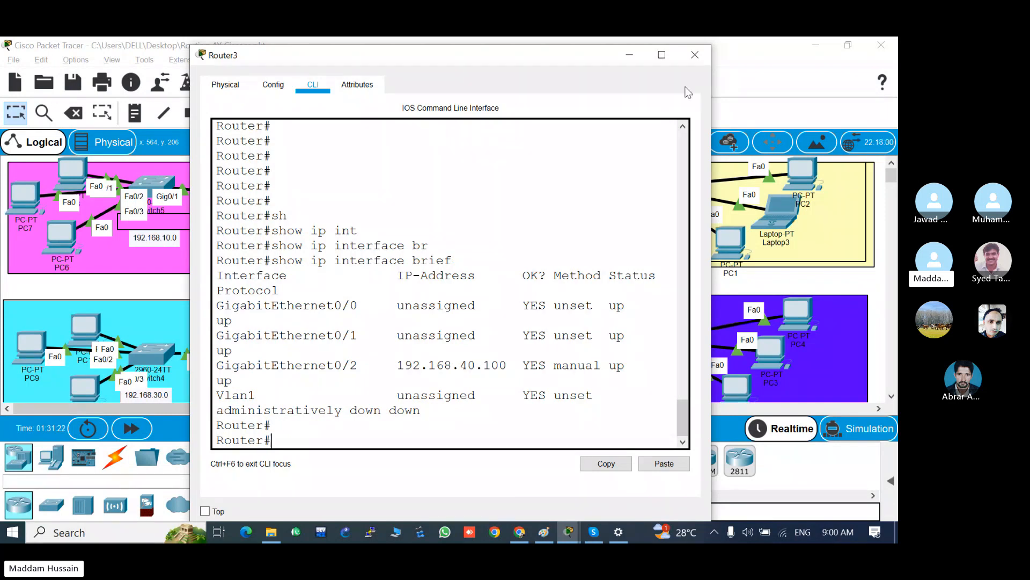
{"action": "left_click", "coordinate": [694, 54]}
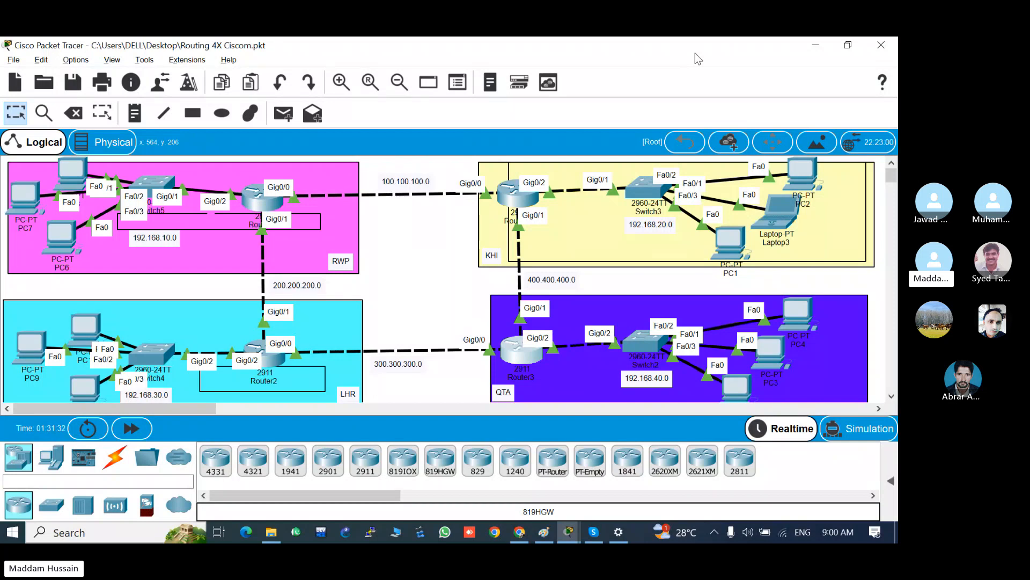
Step: Reopen Router3's command line and enter global configuration mode with configure terminal
{"action": "left_click", "coordinate": [529, 358]}
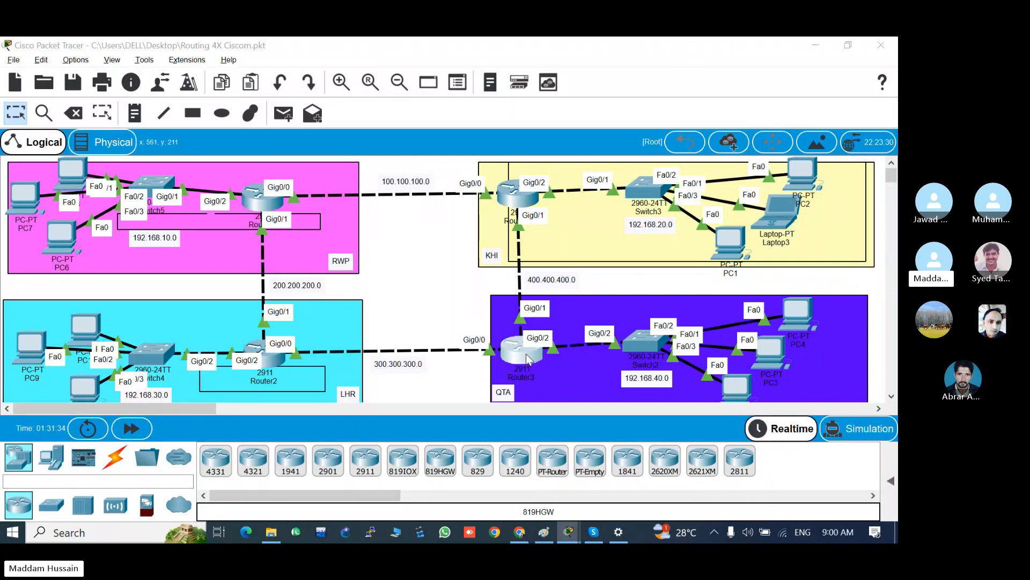
{"action": "key", "text": "Return"}
{"action": "key", "text": "Return"}
{"action": "key", "text": "Return"}
{"action": "key", "text": "Return"}
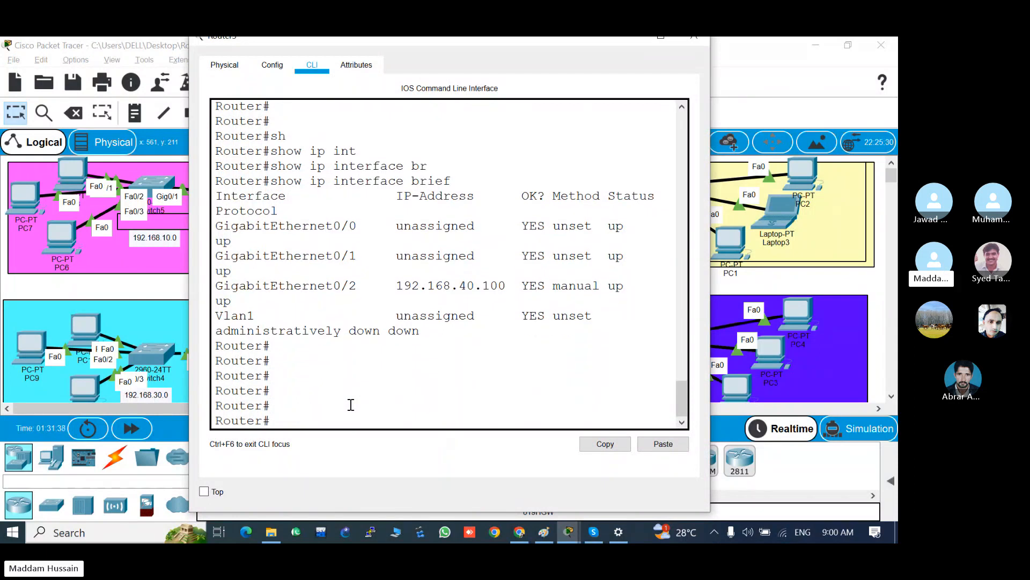
{"action": "type", "text": "cong"}
{"action": "key", "text": "Tab"}
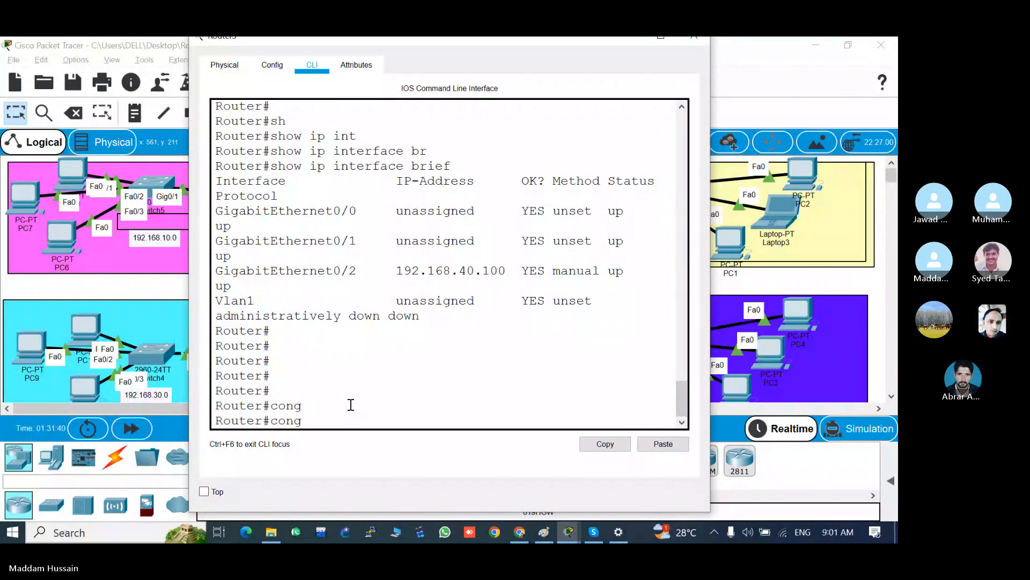
{"action": "key", "text": "BackSpace"}
{"action": "key", "text": "Tab"}
{"action": "type", "text": "f"}
{"action": "key", "text": "Tab"}
{"action": "type", "text": "t"}
{"action": "key", "text": "Tab"}
{"action": "key", "text": "Return"}
{"action": "key", "text": "Return"}
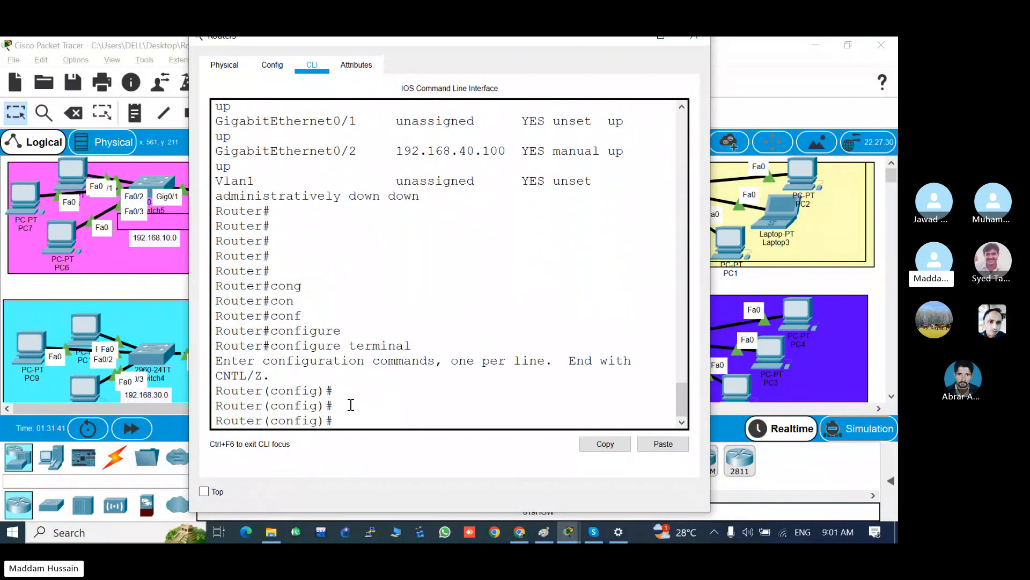
{"action": "key", "text": "Return"}
{"action": "key", "text": "Return"}
{"action": "key", "text": "Return"}
{"action": "key", "text": "Return"}
Step: Select interface GigabitEthernet 0/2 for configuration again on Router3
{"action": "type", "text": "int"}
{"action": "key", "text": "Tab"}
{"action": "type", "text": "gi"}
{"action": "key", "text": "Tab"}
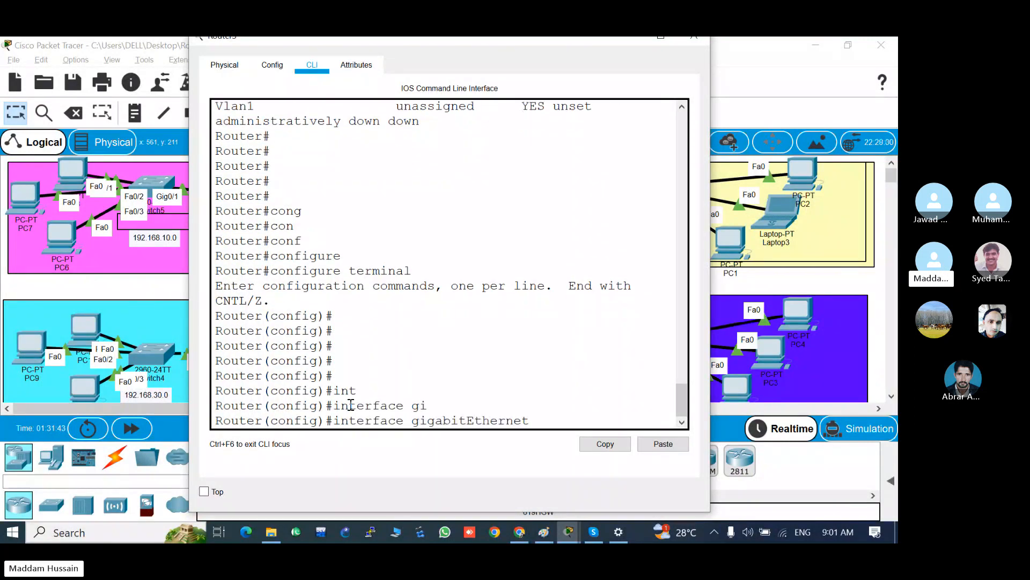
{"action": "type", "text": "0/2"}
{"action": "key", "text": "Return"}
{"action": "key", "text": "Return"}
{"action": "key", "text": "Return"}
Step: Enable Router3's GigabitEthernet 0/2 with no shutdown and return to the topology
{"action": "type", "text": "no sh"}
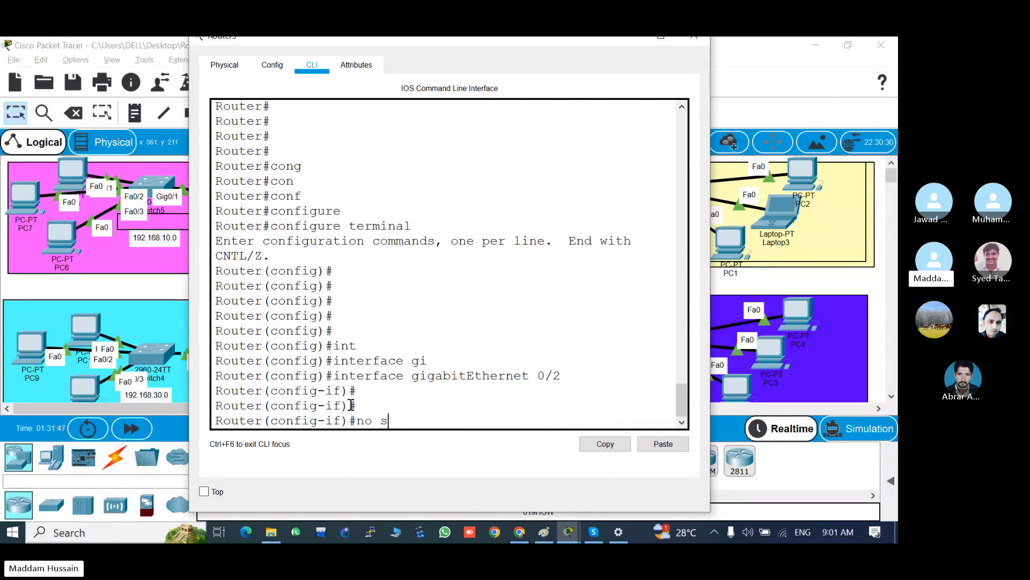
{"action": "key", "text": "Tab"}
{"action": "key", "text": "Return"}
{"action": "key", "text": "Return"}
{"action": "key", "text": "Return"}
{"action": "key", "text": "Return"}
{"action": "left_click", "coordinate": [418, 515]}
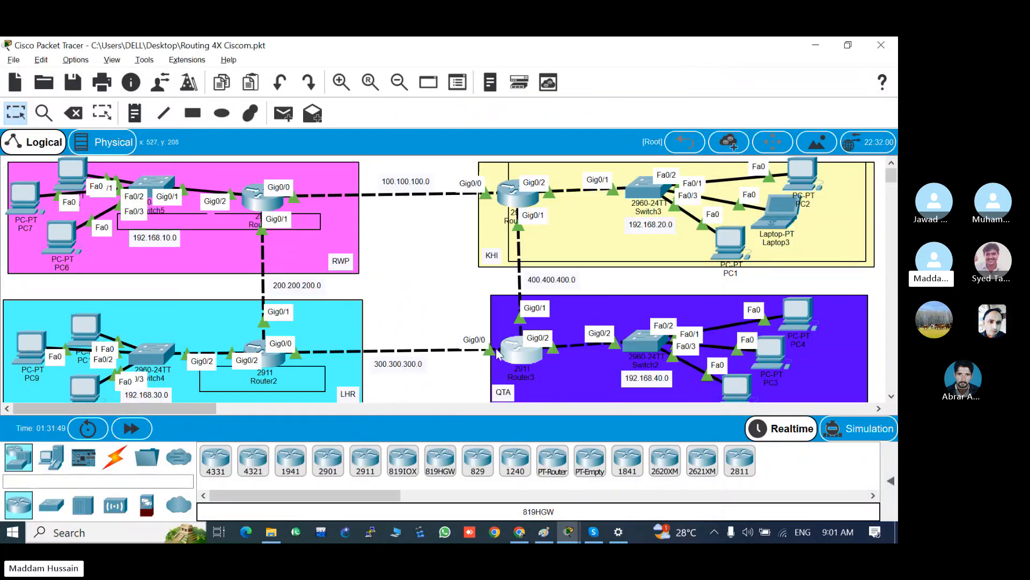
Step: Disable Router3's GigabitEthernet 0/2 interface with the shutdown command
{"action": "left_click", "coordinate": [536, 350]}
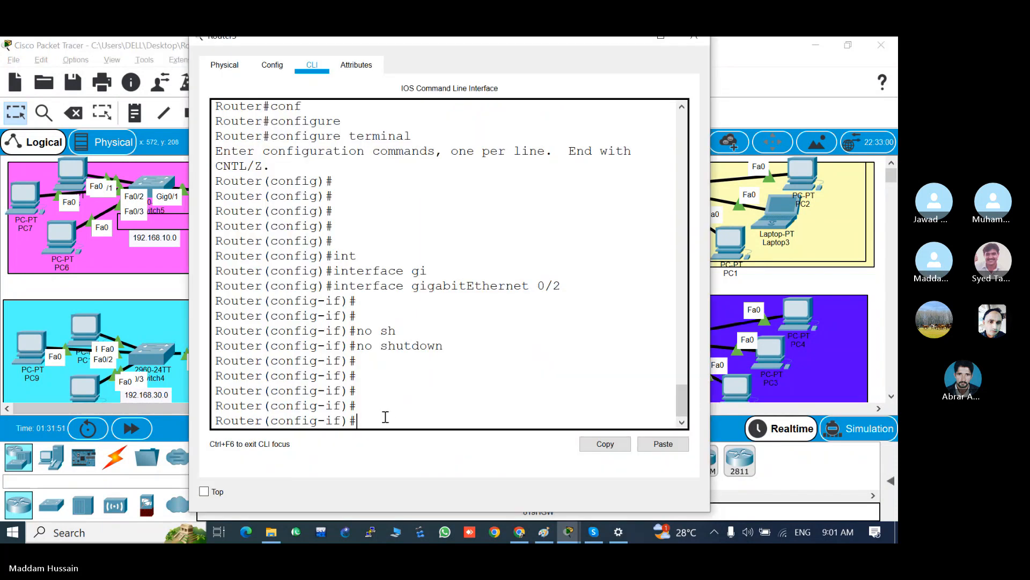
{"action": "type", "text": "sh"}
{"action": "key", "text": "Tab"}
{"action": "key", "text": "Return"}
{"action": "key", "text": "Return"}
{"action": "key", "text": "Return"}
{"action": "key", "text": "Return"}
{"action": "key", "text": "Return"}
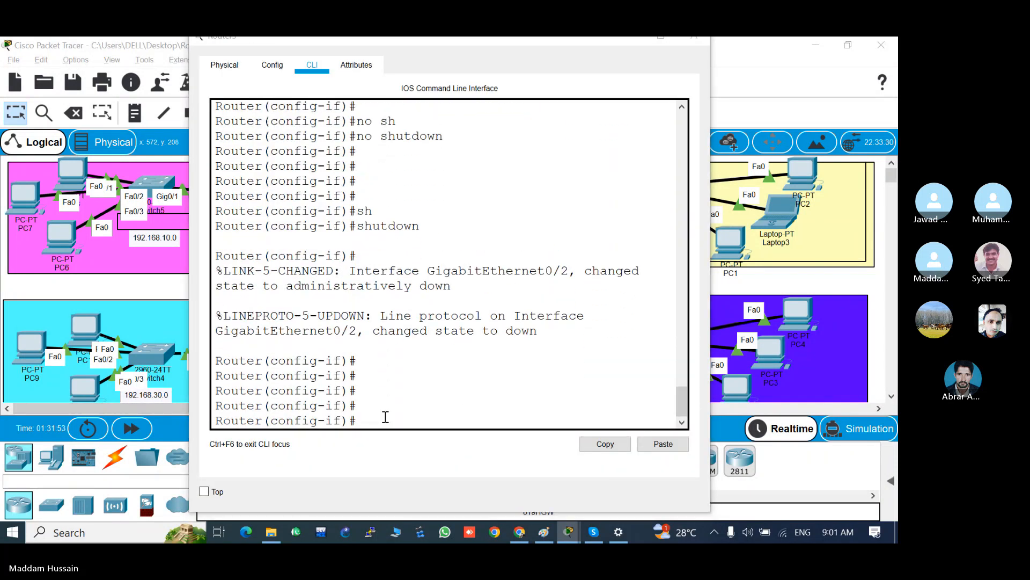
{"action": "left_click", "coordinate": [384, 417]}
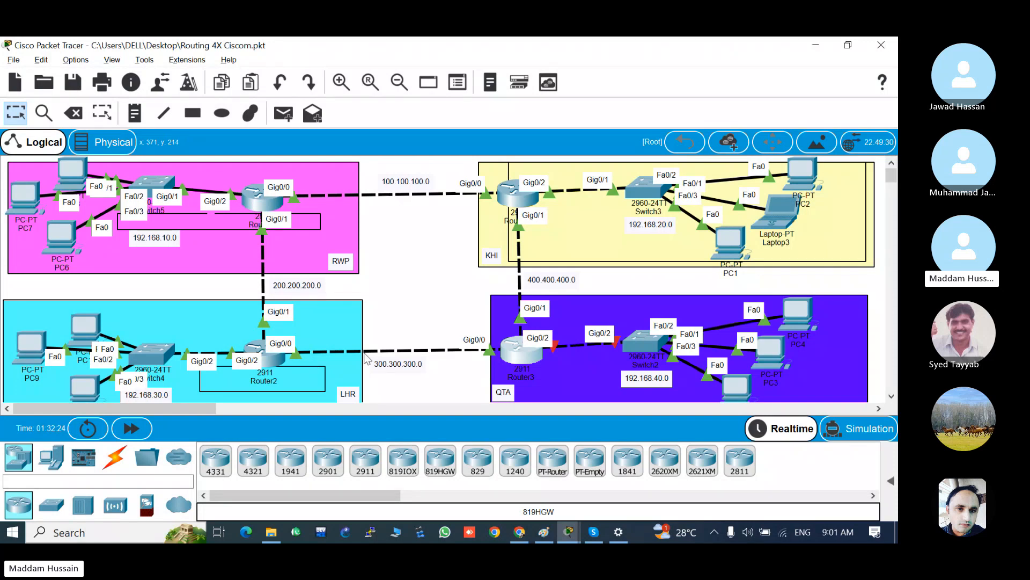
Step: Bring Router3's GigabitEthernet 0/2 interface back up with the no shutdown command
{"action": "key", "text": "alt+Tab"}
{"action": "type", "text": "no"}
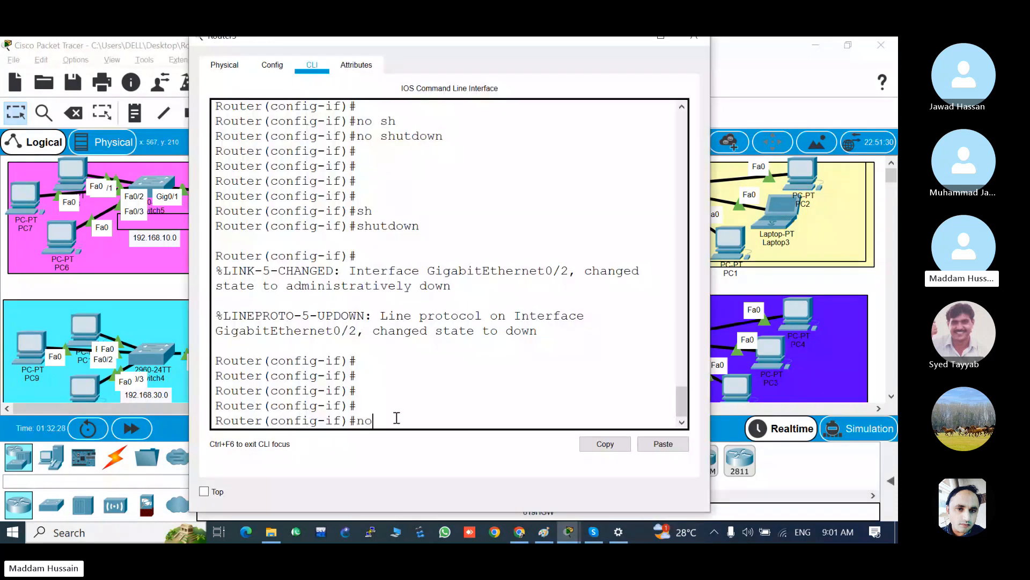
{"action": "type", "text": " sh"}
{"action": "key", "text": "Tab"}
{"action": "key", "text": "Return"}
{"action": "key", "text": "Return"}
{"action": "key", "text": "Return"}
{"action": "key", "text": "Return"}
{"action": "key", "text": "Return"}
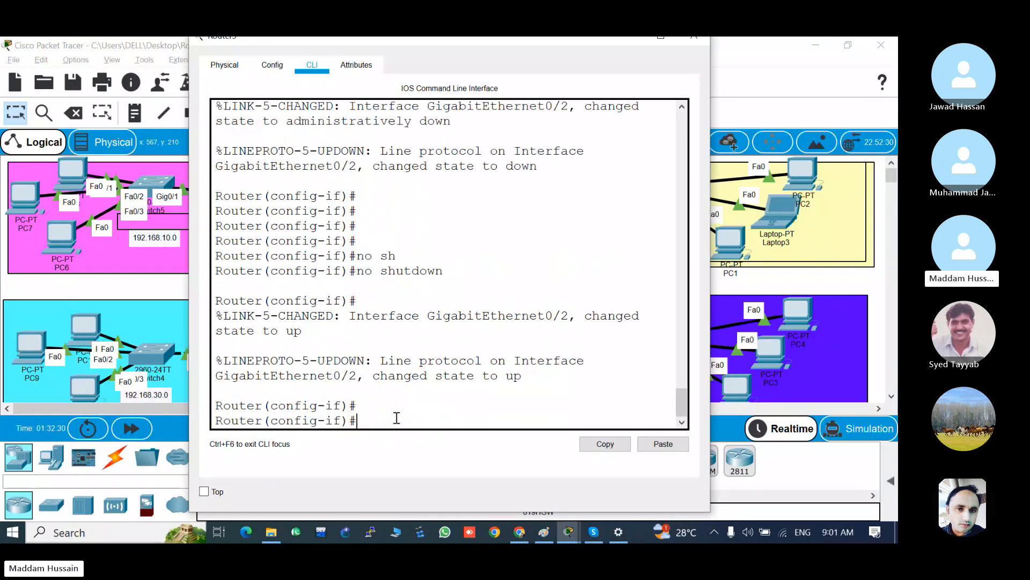
Step: Return to the network topology and fast-forward the simulation time
{"action": "key", "text": "alt+Tab"}
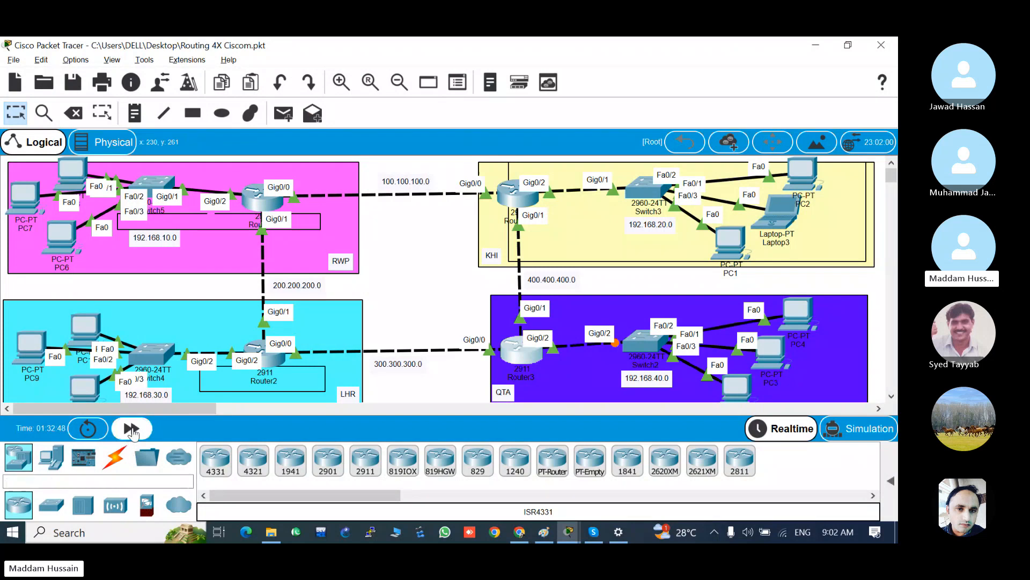
{"action": "left_click", "coordinate": [132, 429]}
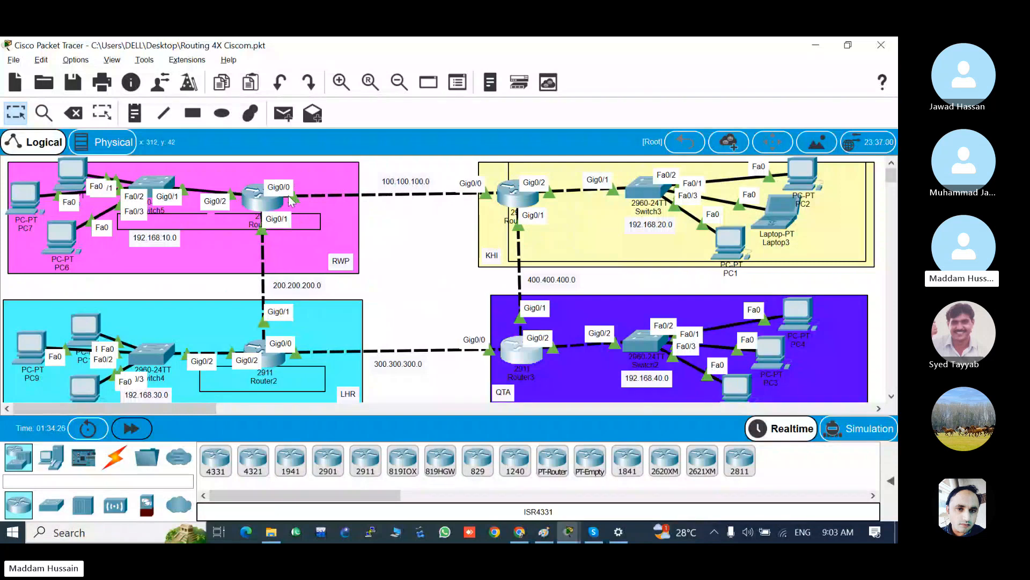
Step: Open the RWP site's Router0 command line and enter privileged mode with the enable command
{"action": "left_click", "coordinate": [269, 203]}
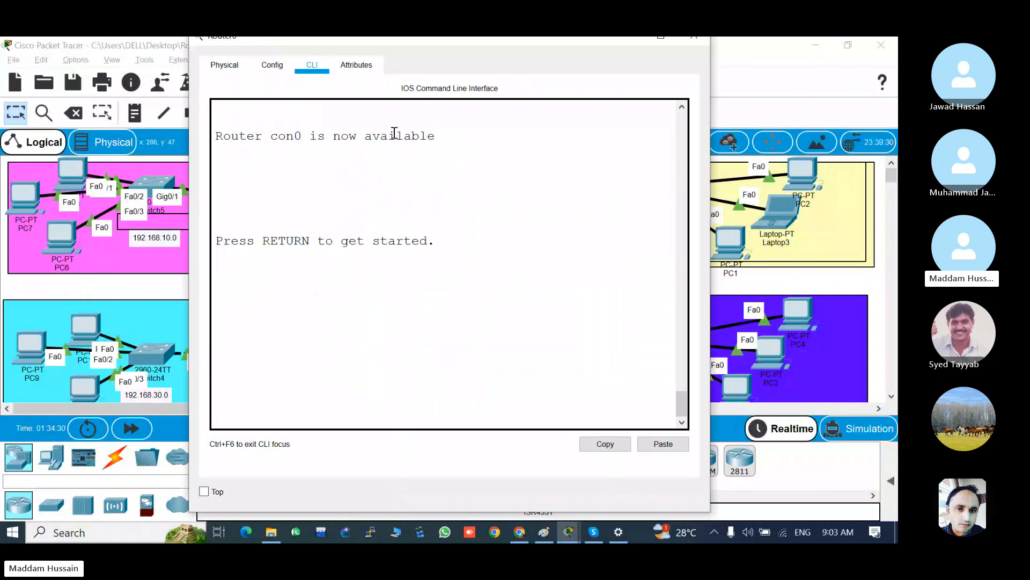
{"action": "key", "text": "Return"}
{"action": "key", "text": "Return"}
{"action": "key", "text": "Return"}
{"action": "key", "text": "Return"}
{"action": "key", "text": "Return"}
{"action": "key", "text": "Return"}
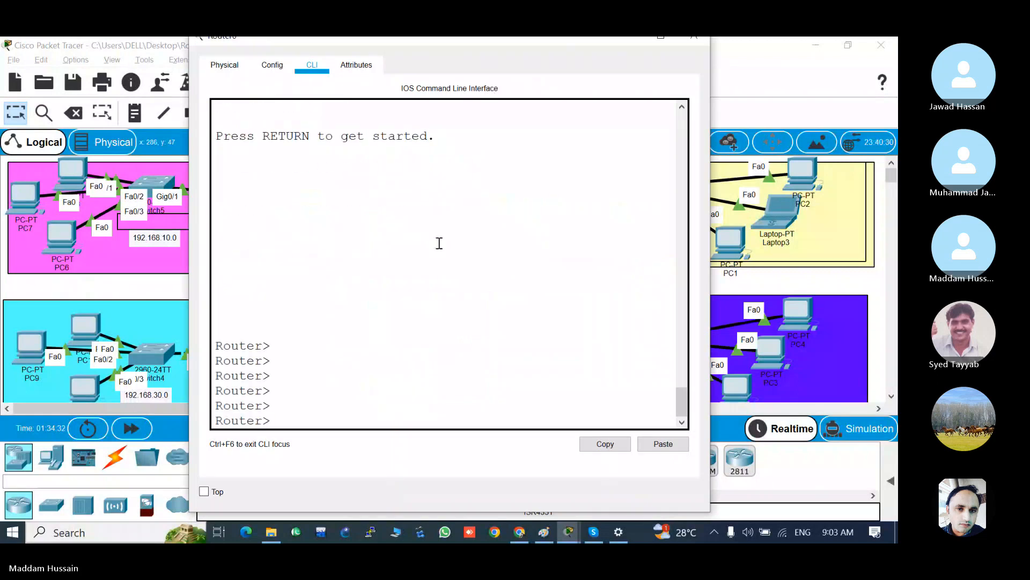
{"action": "type", "text": "en"}
{"action": "key", "text": "Tab"}
{"action": "key", "text": "Return"}
{"action": "key", "text": "Return"}
{"action": "key", "text": "Return"}
Step: Enter global configuration mode on Router0 from the terminal
{"action": "type", "text": "con"}
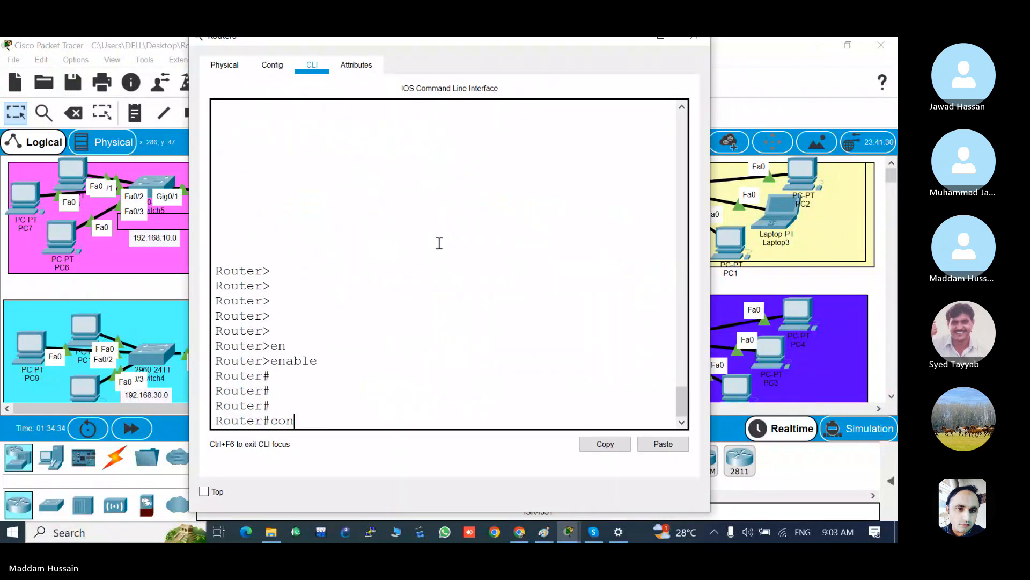
{"action": "type", "text": "f"}
{"action": "key", "text": "Tab"}
{"action": "key", "text": "Return"}
{"action": "key", "text": "Return"}
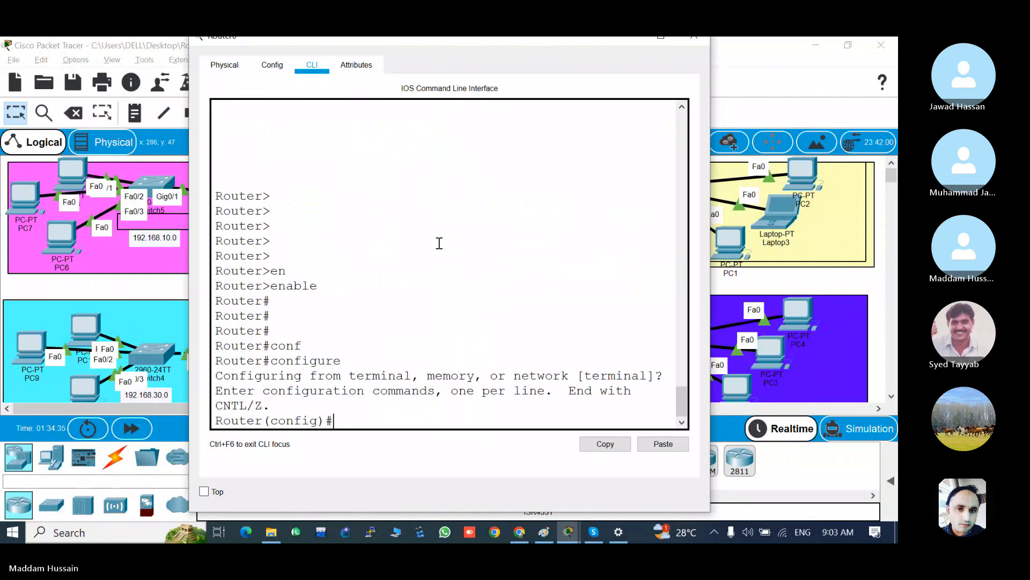
{"action": "key", "text": "Return"}
{"action": "key", "text": "Return"}
{"action": "key", "text": "Return"}
{"action": "key", "text": "Return"}
Step: Enter interface configuration mode for Router0's GigabitEthernet 0/0, the link toward the KHI site
{"action": "type", "text": "int"}
{"action": "key", "text": "Tab"}
{"action": "type", "text": "g"}
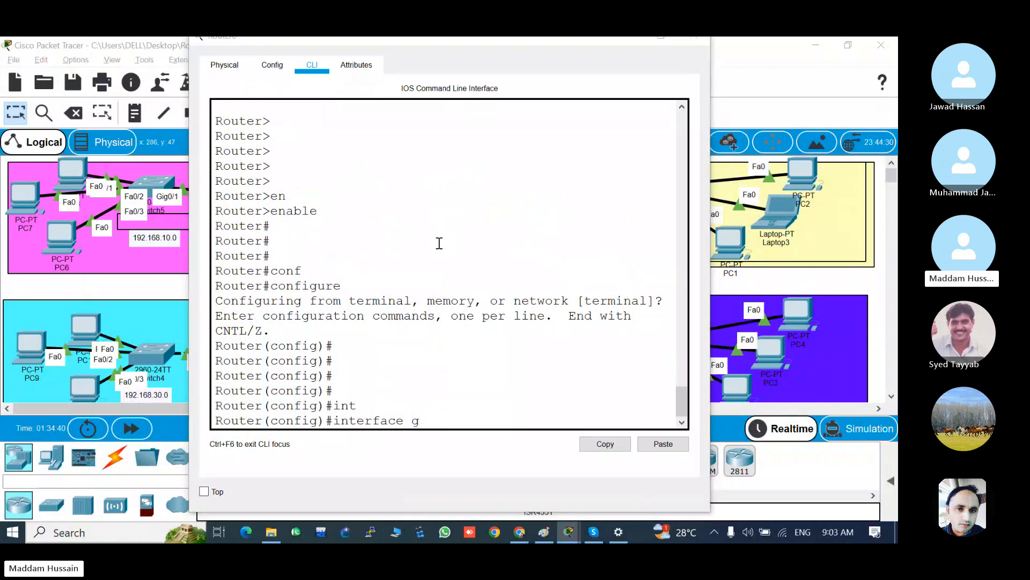
{"action": "key", "text": "alt+Tab"}
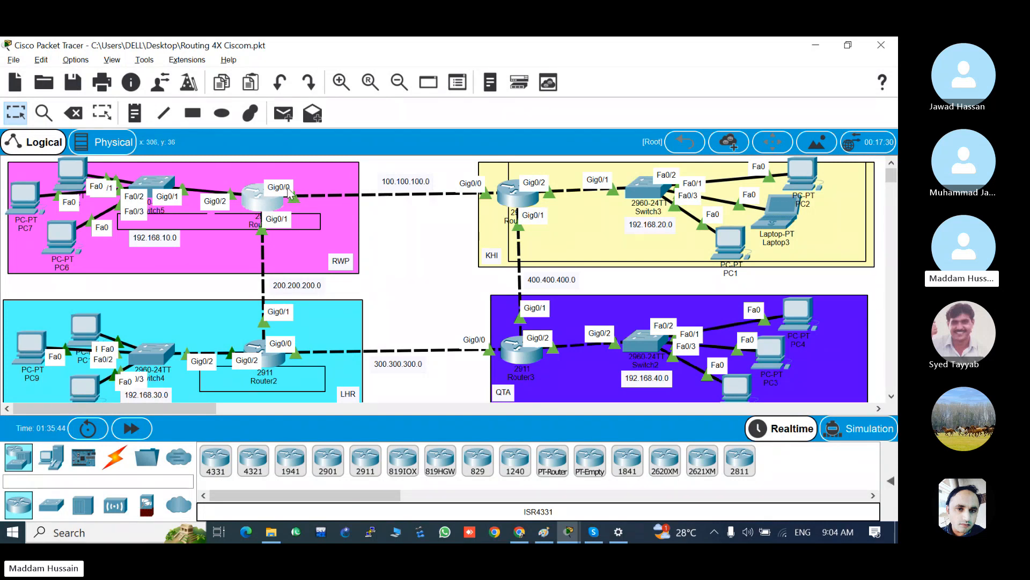
{"action": "left_click", "coordinate": [276, 206]}
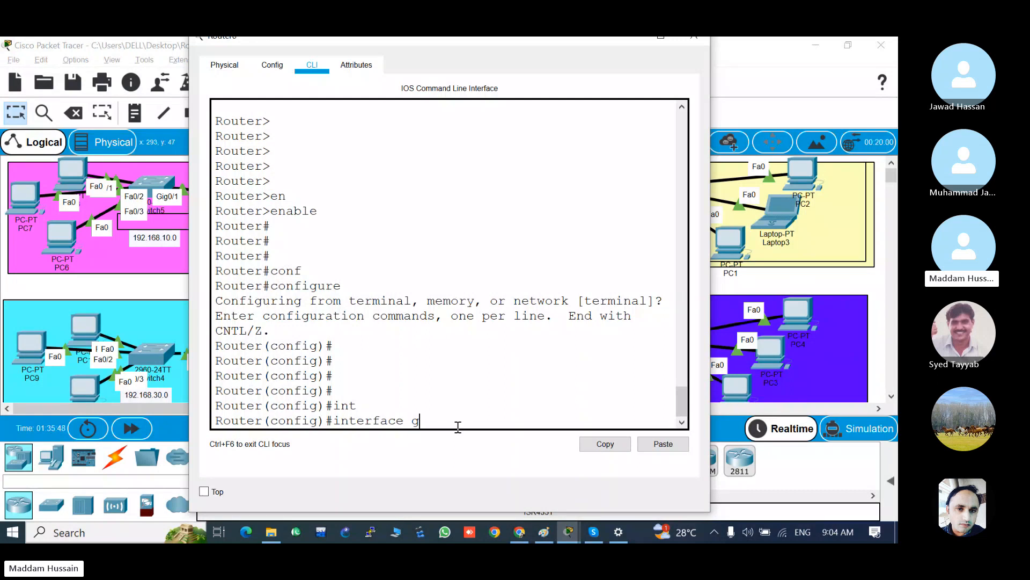
{"action": "type", "text": "i"}
{"action": "key", "text": "Tab"}
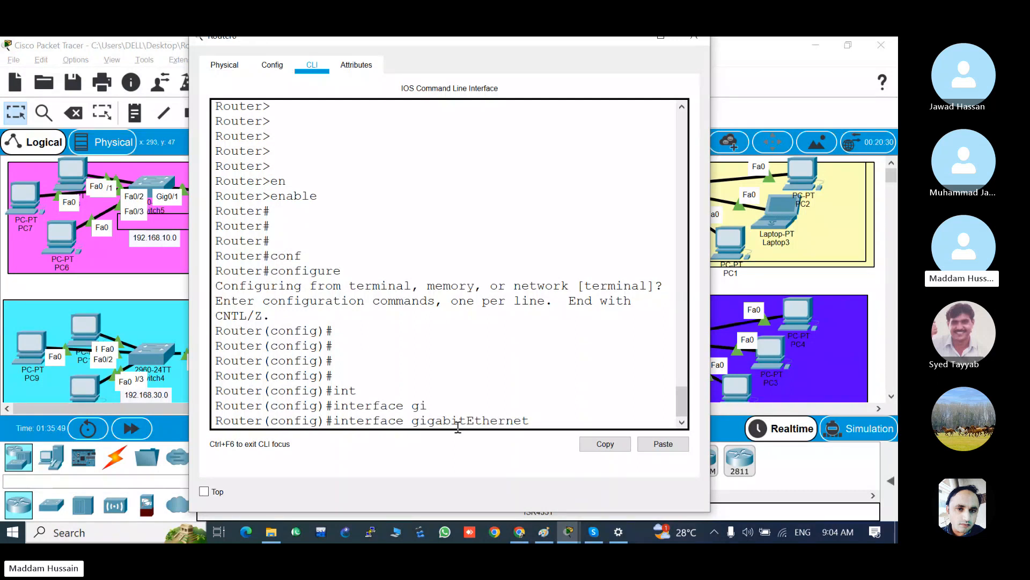
{"action": "type", "text": "0/0"}
{"action": "key", "text": "Return"}
{"action": "key", "text": "Return"}
{"action": "key", "text": "Return"}
{"action": "key", "text": "Return"}
{"action": "key", "text": "Return"}
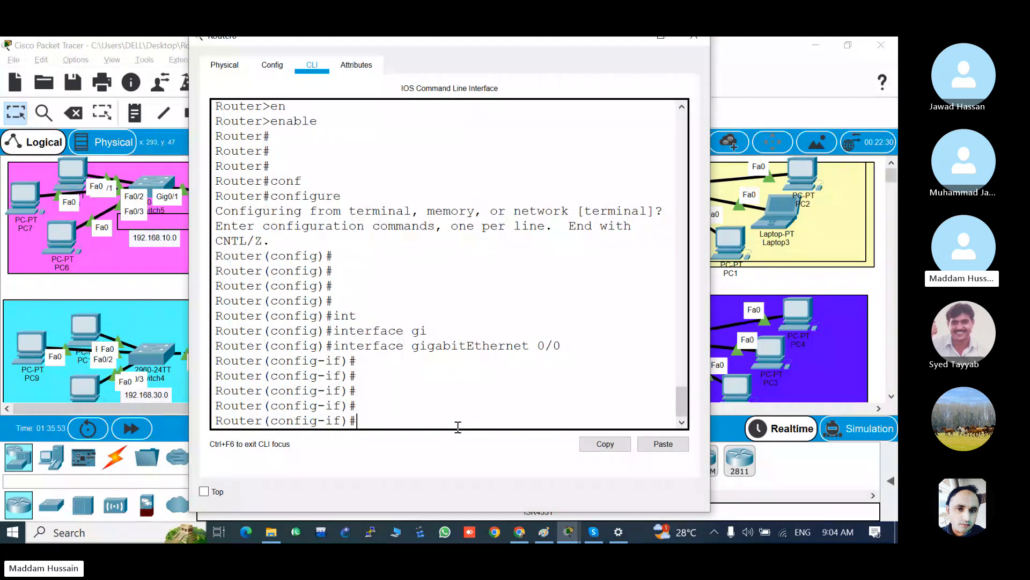
Step: Write the IP address command for Router0's GigabitEthernet 0/0 with the address 100.100.100.1, without submitting it
{"action": "key", "text": "alt+F4"}
{"action": "key", "text": "alt+Tab"}
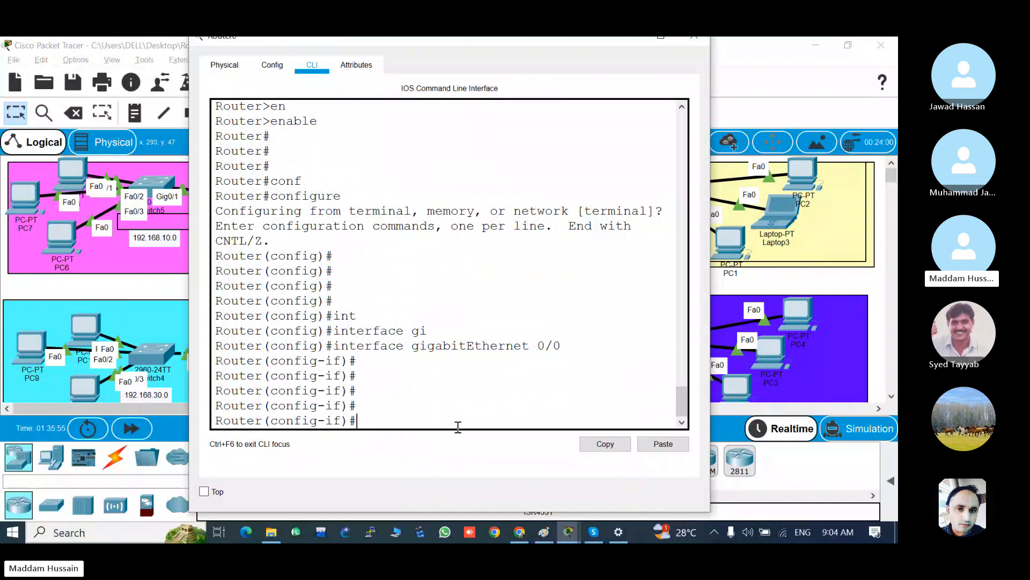
{"action": "type", "text": "ip add"}
{"action": "key", "text": "Tab"}
{"action": "type", "text": "1"}
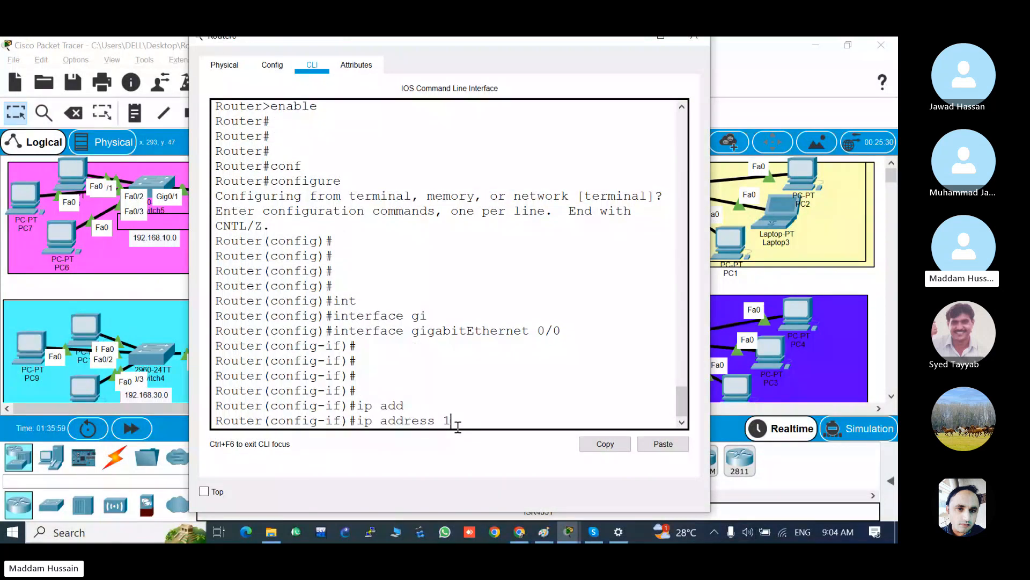
{"action": "key", "text": "alt+Tab"}
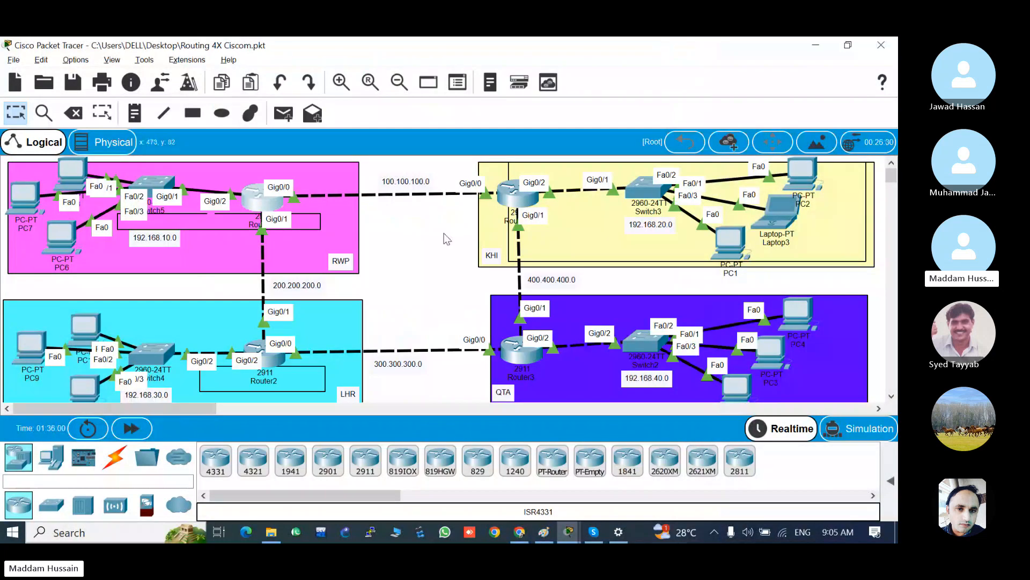
{"action": "key", "text": "alt+Tab"}
{"action": "type", "text": "00."}
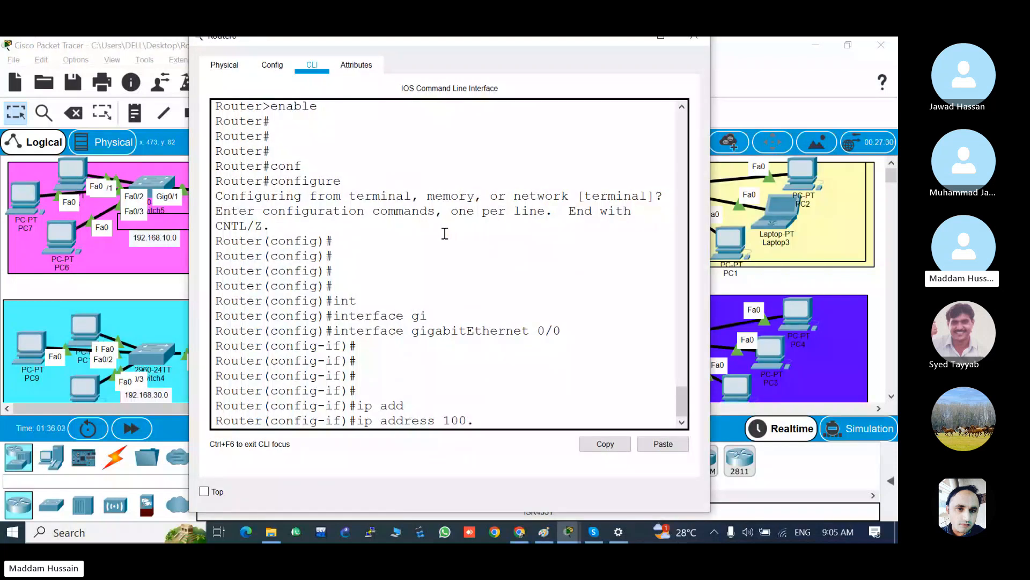
{"action": "type", "text": "100.100.1"}
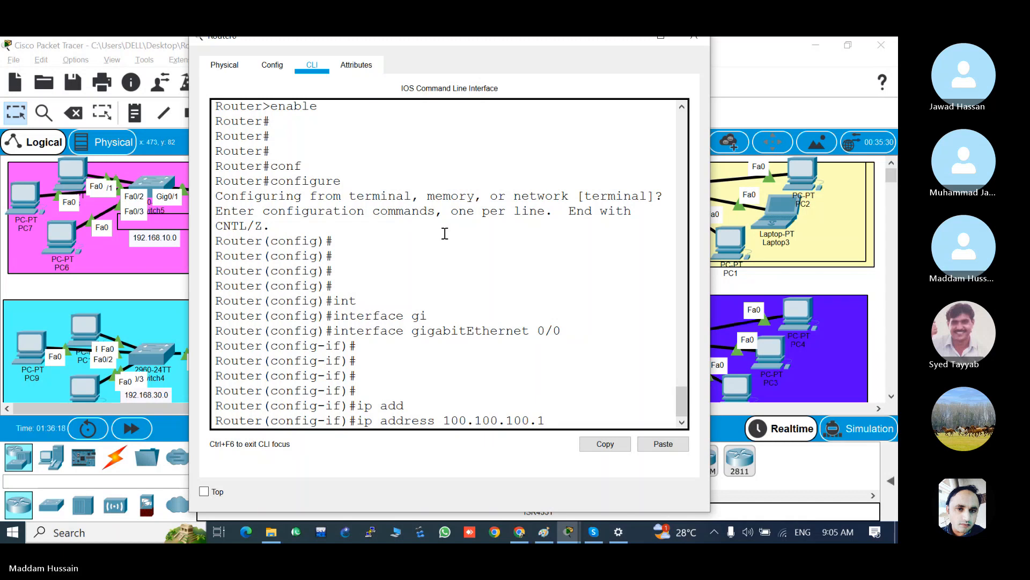
{"action": "key", "text": "alt+Tab"}
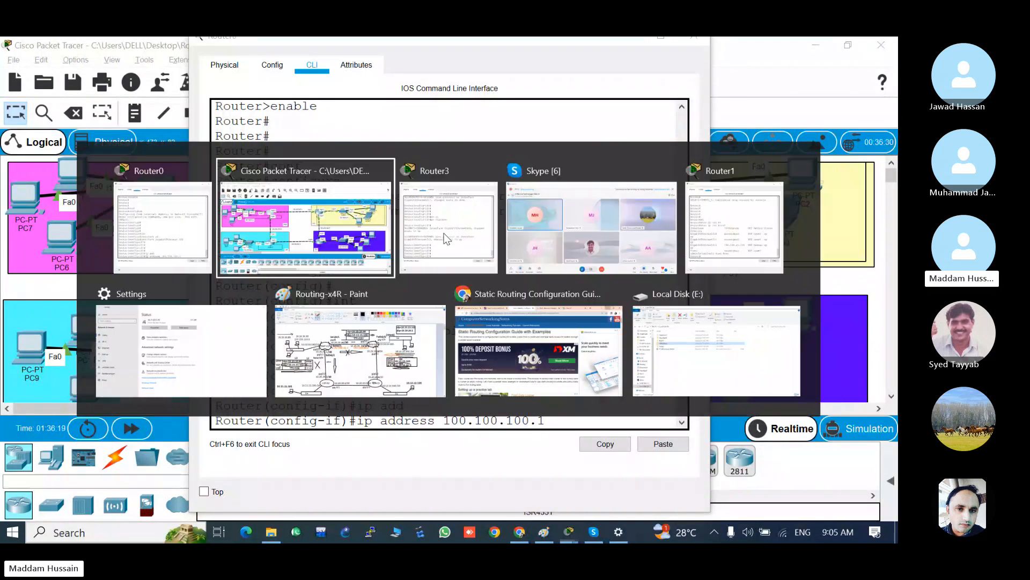
{"action": "key", "text": "alt+Tab"}
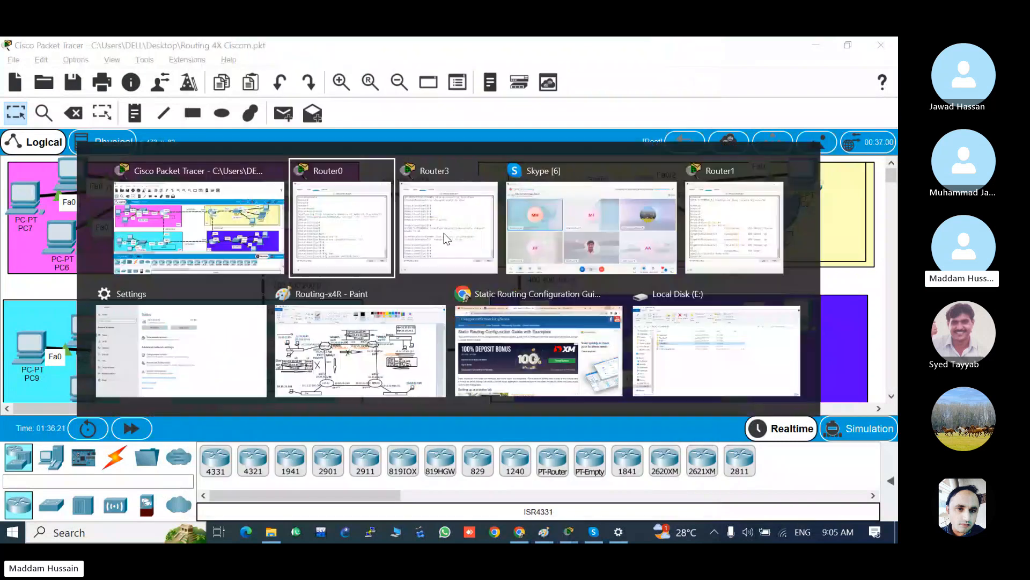
{"action": "key", "text": "alt+Tab"}
{"action": "key", "text": "alt+Tab"}
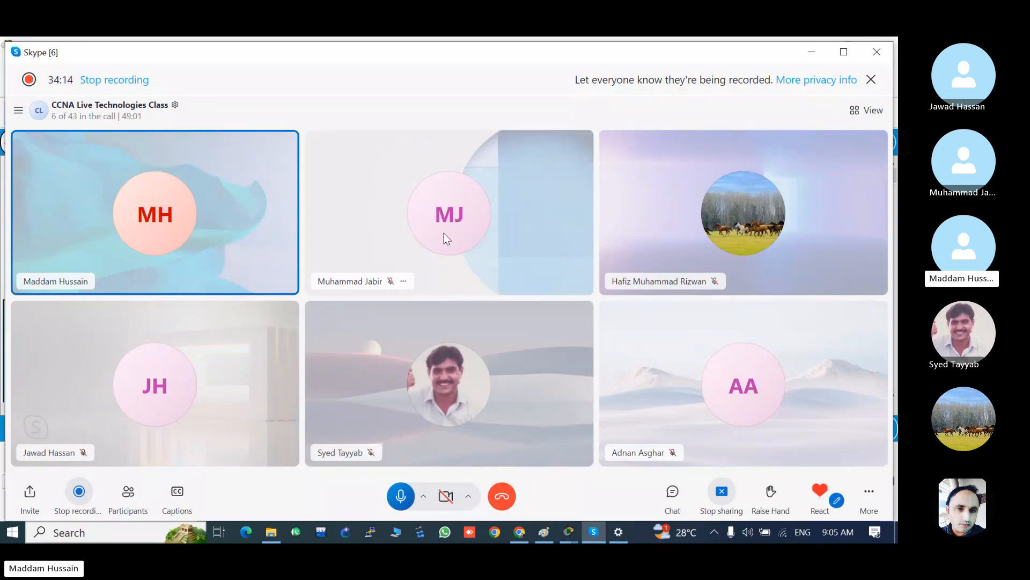
{"action": "key", "text": "alt+Tab"}
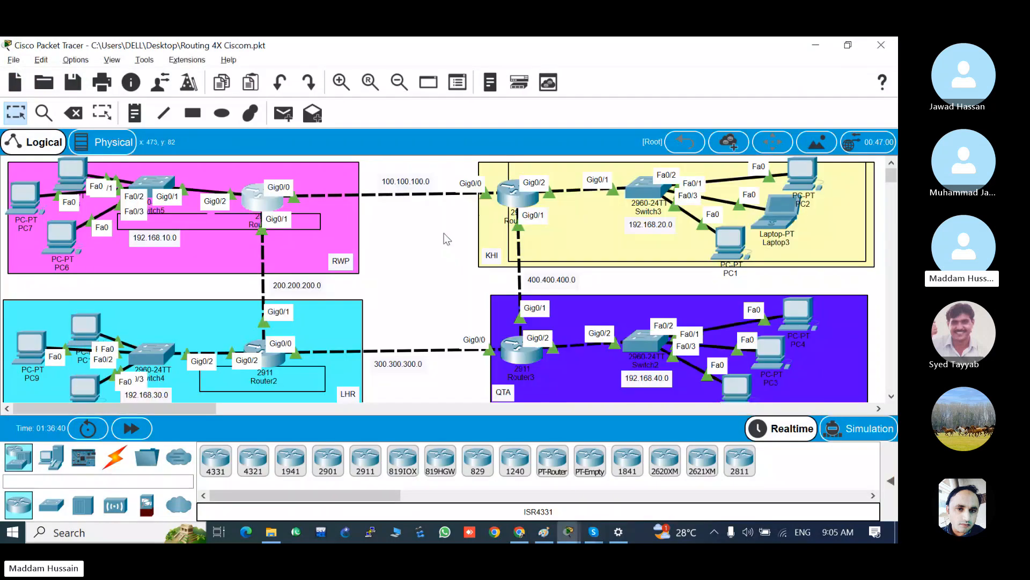
{"action": "key", "text": "alt+Tab"}
{"action": "key", "text": "alt+Tab"}
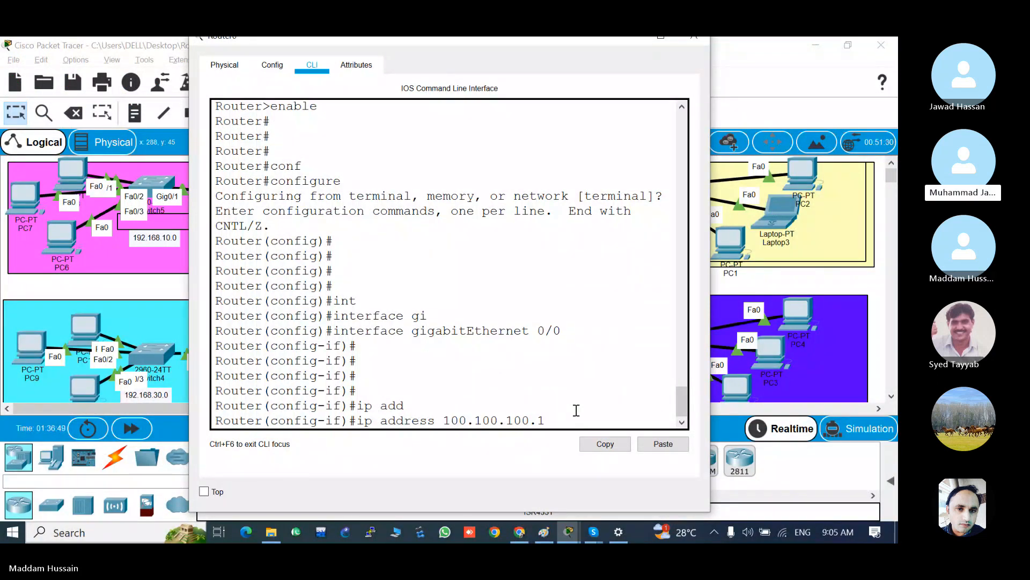
Step: Try 255.255.0.0 as the subnet mask in Router0's IP address command
{"action": "type", "text": "2"}
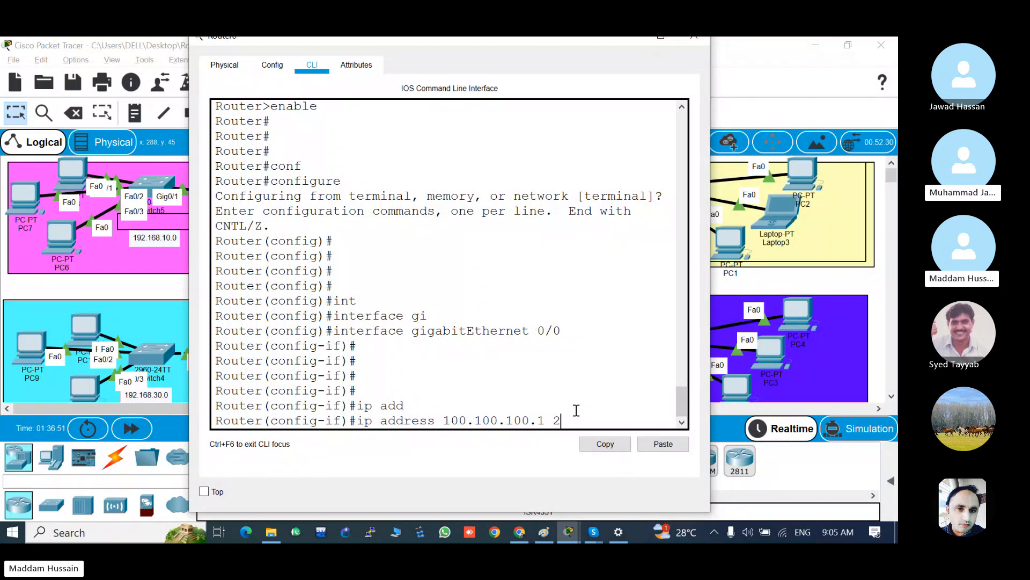
{"action": "type", "text": "55.255."}
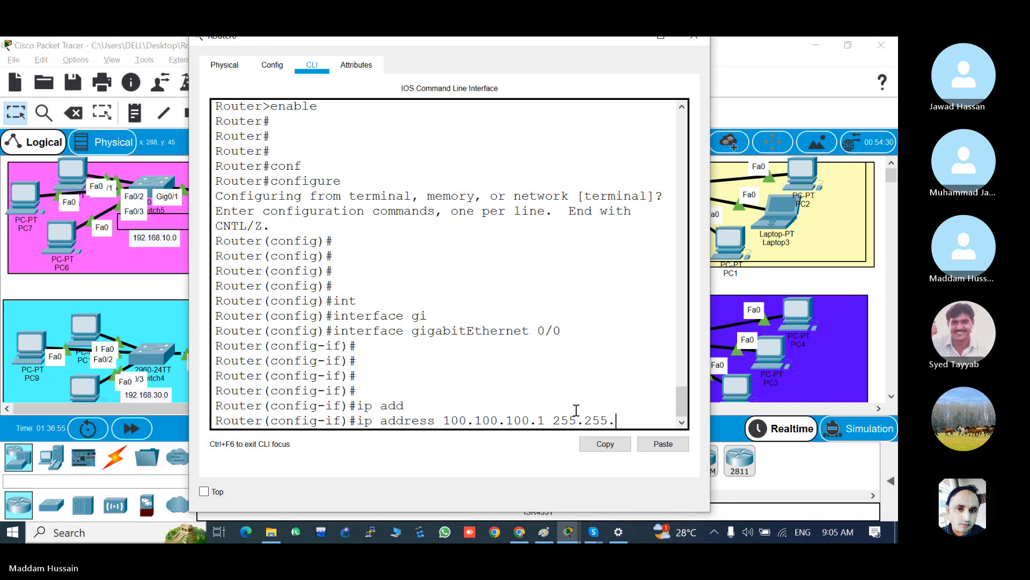
{"action": "type", "text": "255"}
{"action": "key", "text": "BackSpace"}
{"action": "key", "text": "BackSpace"}
{"action": "key", "text": "BackSpace"}
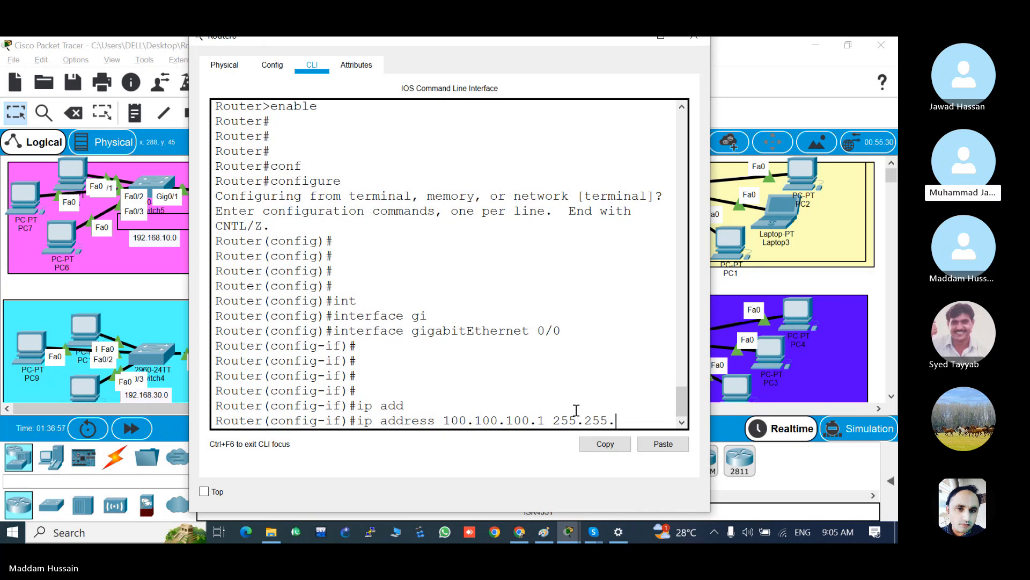
{"action": "type", "text": "0.0"}
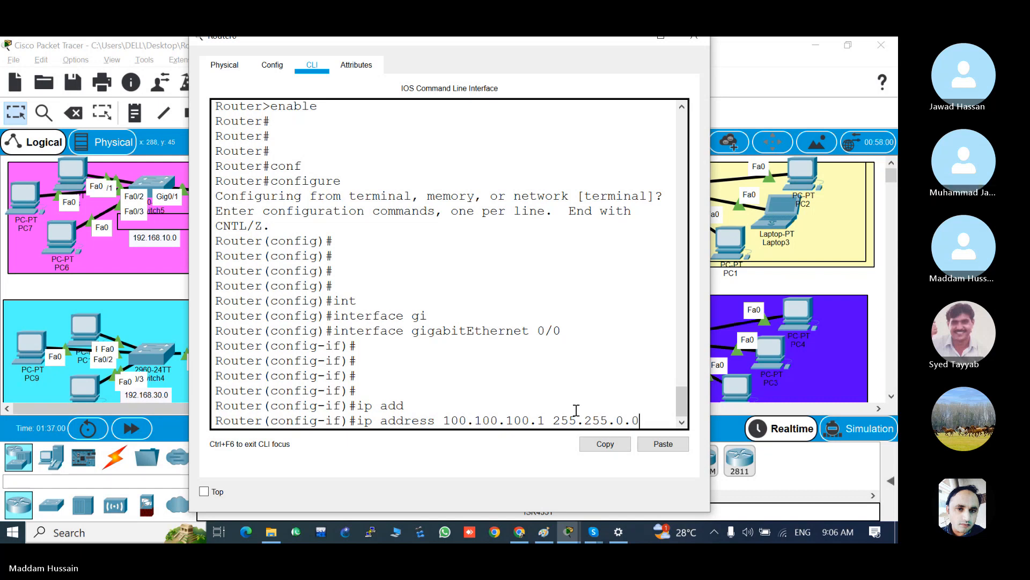
Step: Replace the subnet mask in Router0's unsubmitted IP address command with 255.0.0.0
{"action": "key", "text": "BackSpace"}
{"action": "key", "text": "BackSpace"}
{"action": "key", "text": "BackSpace"}
{"action": "key", "text": "BackSpace"}
{"action": "key", "text": "BackSpace"}
{"action": "key", "text": "BackSpace"}
{"action": "key", "text": "BackSpace"}
{"action": "key", "text": "BackSpace"}
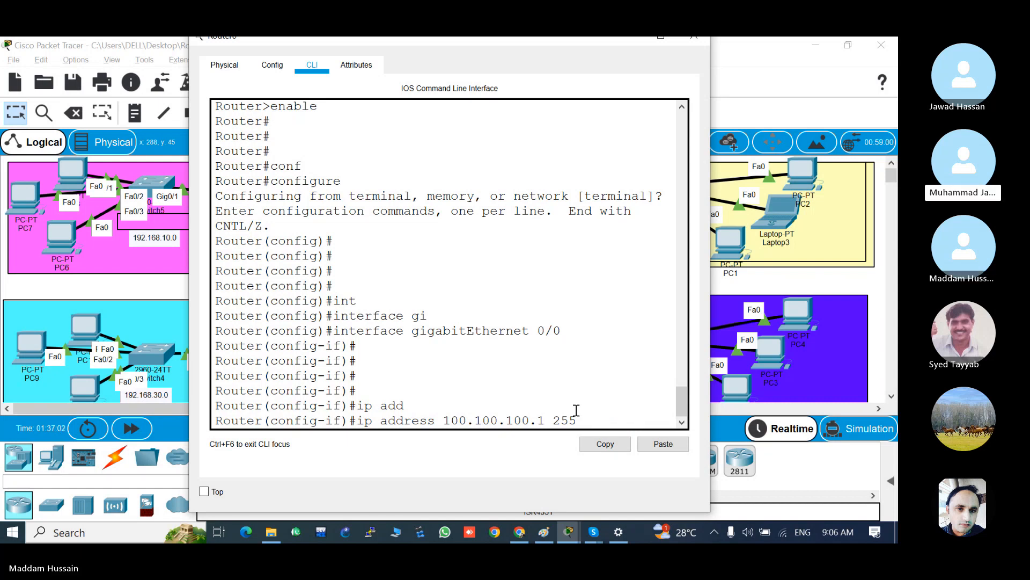
{"action": "type", "text": "255"}
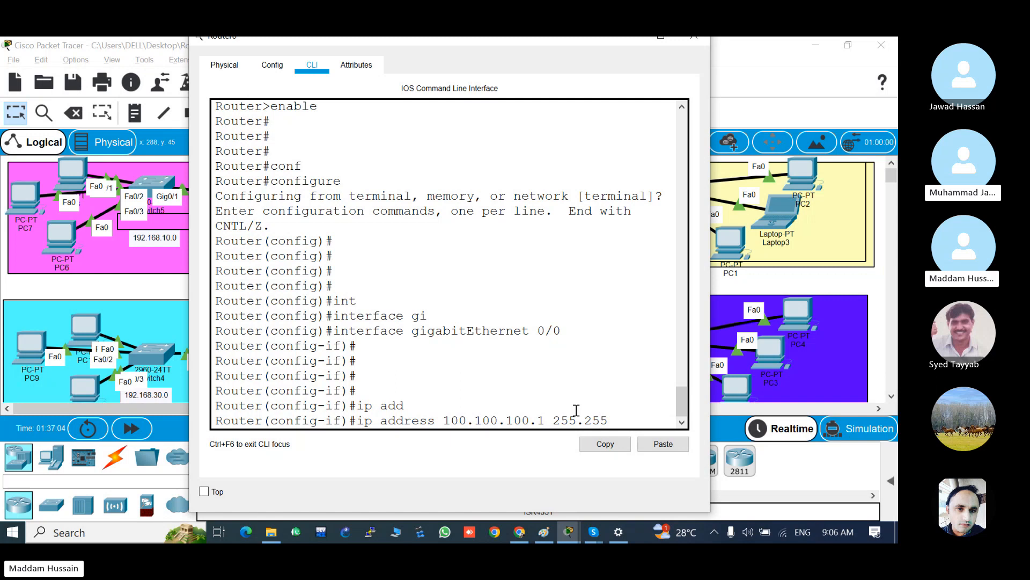
{"action": "key", "text": "BackSpace"}
{"action": "key", "text": "BackSpace"}
{"action": "key", "text": "BackSpace"}
{"action": "type", "text": "0.0.0"}
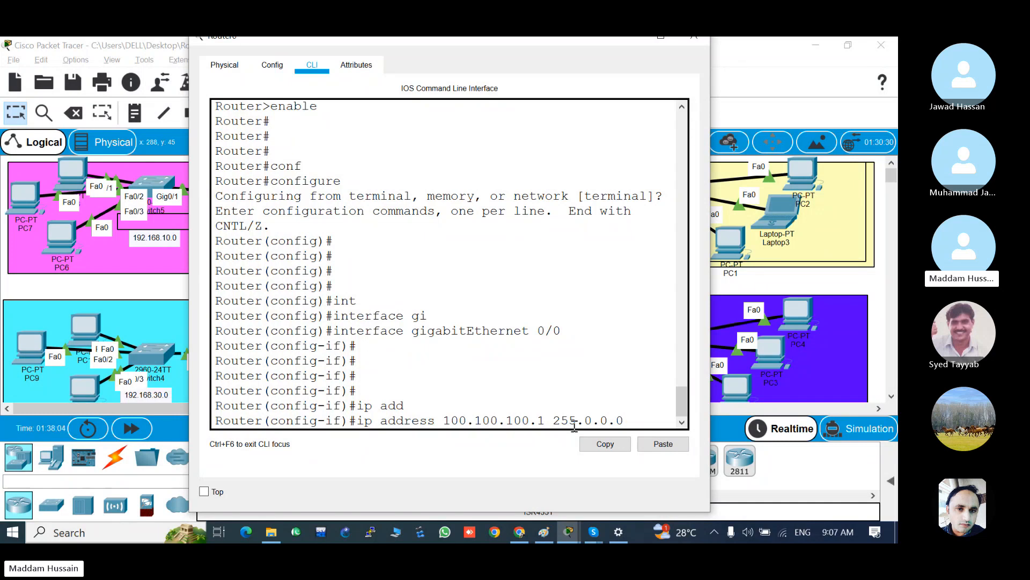
Step: Set the subnet mask in Router0's IP address command to 255.255.255.0 and submit the command
{"action": "key", "text": "BackSpace"}
{"action": "key", "text": "BackSpace"}
{"action": "key", "text": "BackSpace"}
{"action": "key", "text": "BackSpace"}
{"action": "key", "text": "BackSpace"}
{"action": "type", "text": "255.2"}
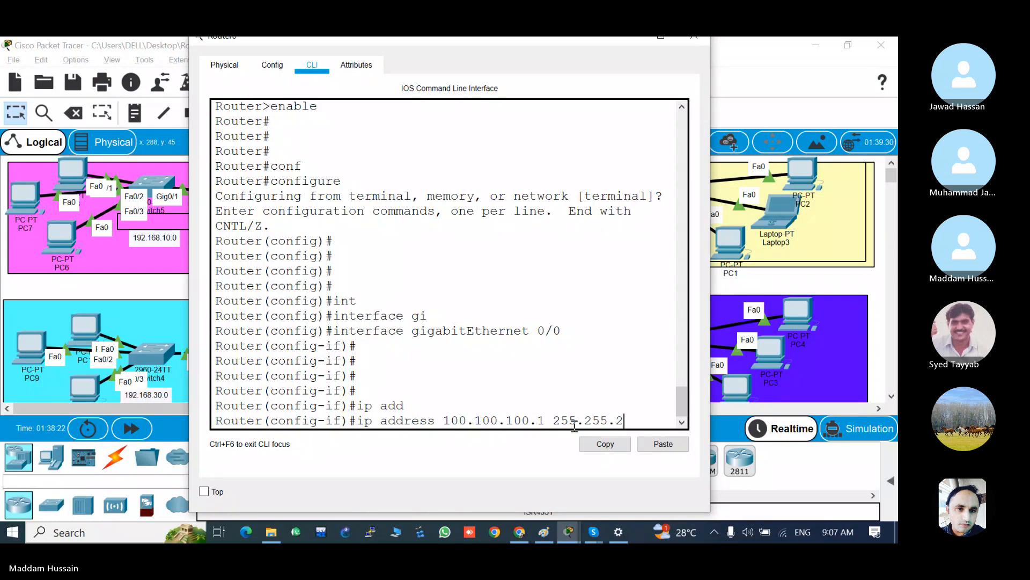
{"action": "type", "text": "55.0"}
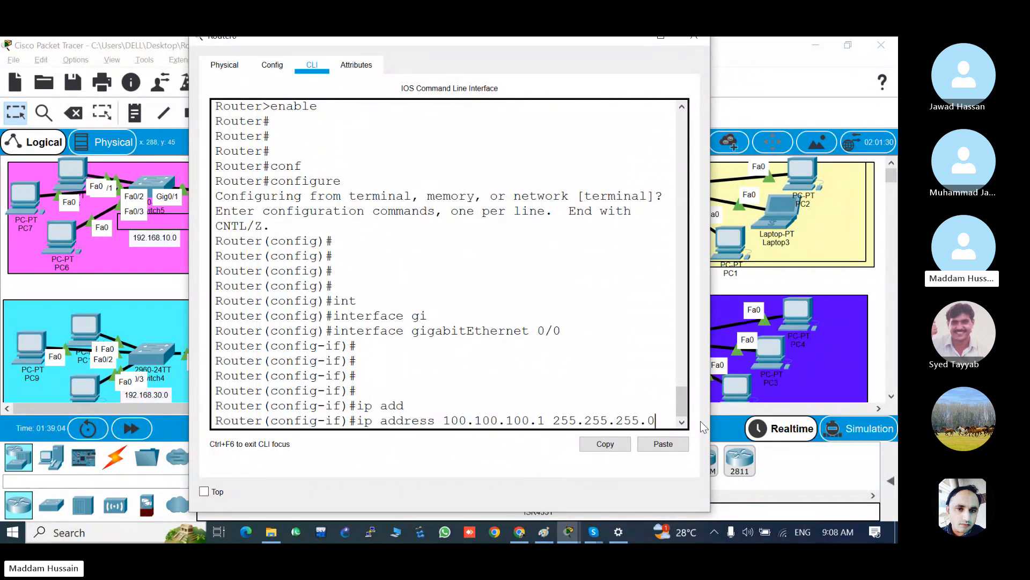
{"action": "key", "text": "Return"}
{"action": "key", "text": "Return"}
{"action": "key", "text": "Return"}
{"action": "key", "text": "Return"}
{"action": "key", "text": "Return"}
{"action": "key", "text": "Return"}
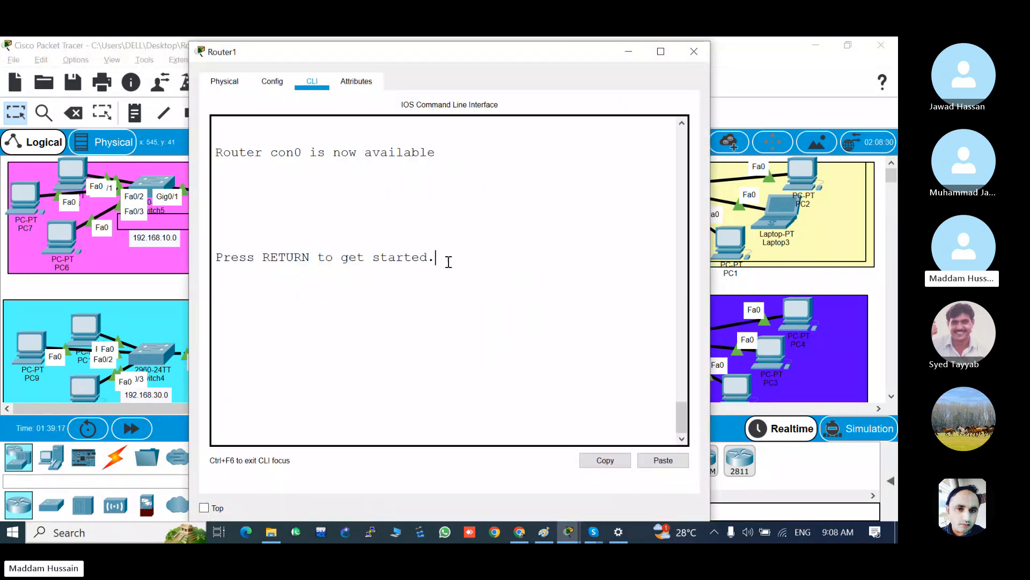
Step: Start a command line session on Router1 at the KHI site and enter privileged mode with enable
{"action": "key", "text": "Return"}
{"action": "key", "text": "Return"}
{"action": "key", "text": "Return"}
{"action": "key", "text": "Return"}
{"action": "key", "text": "Return"}
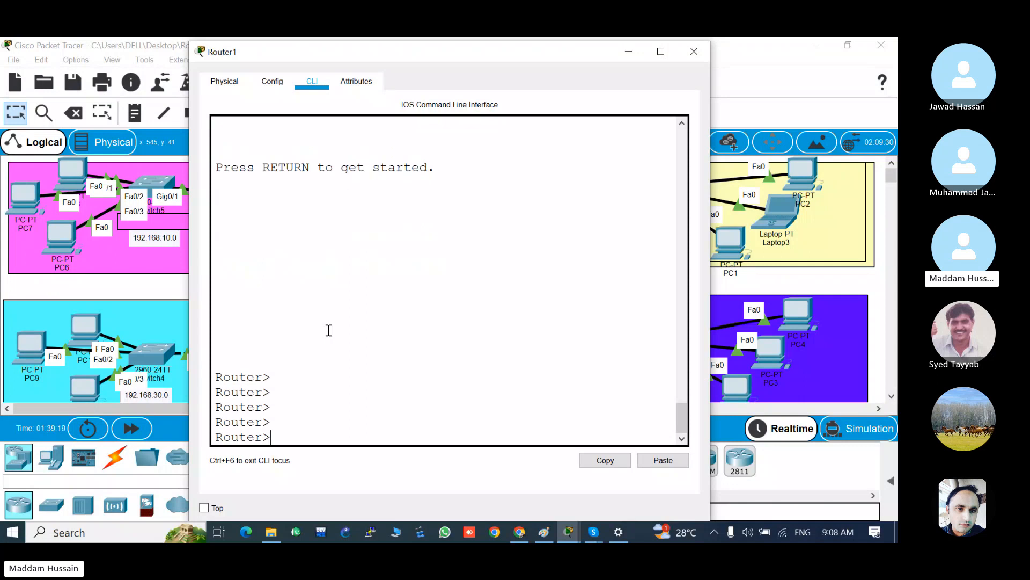
{"action": "type", "text": "en"}
{"action": "key", "text": "Tab"}
{"action": "key", "text": "Return"}
{"action": "key", "text": "Return"}
{"action": "key", "text": "Return"}
{"action": "key", "text": "Return"}
{"action": "key", "text": "Return"}
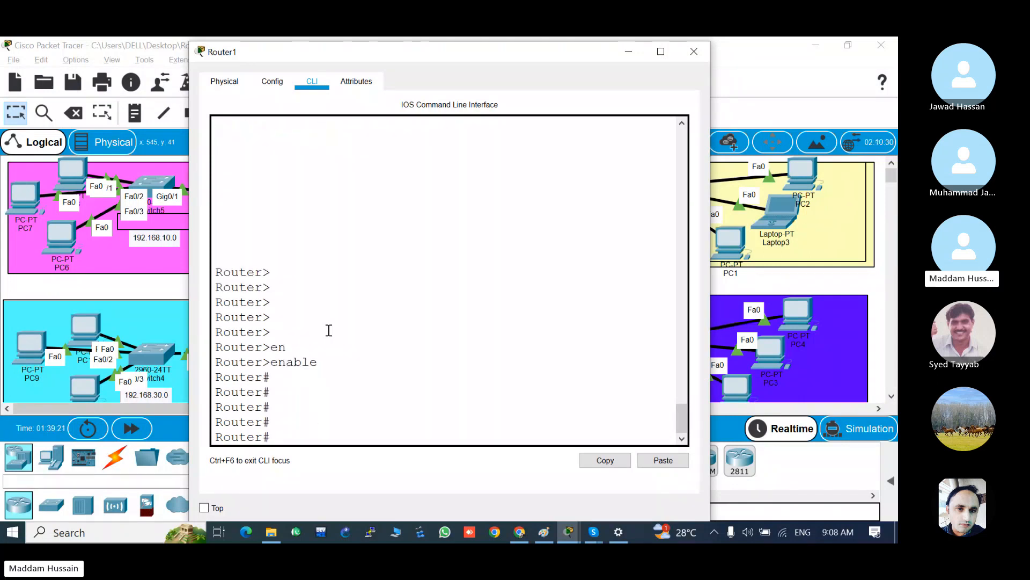
Step: Enter global configuration mode on Router1 from the terminal
{"action": "type", "text": "conf"}
{"action": "key", "text": "Tab"}
{"action": "key", "text": "Return"}
{"action": "key", "text": "Return"}
{"action": "key", "text": "Return"}
{"action": "key", "text": "Return"}
{"action": "key", "text": "Return"}
{"action": "key", "text": "Return"}
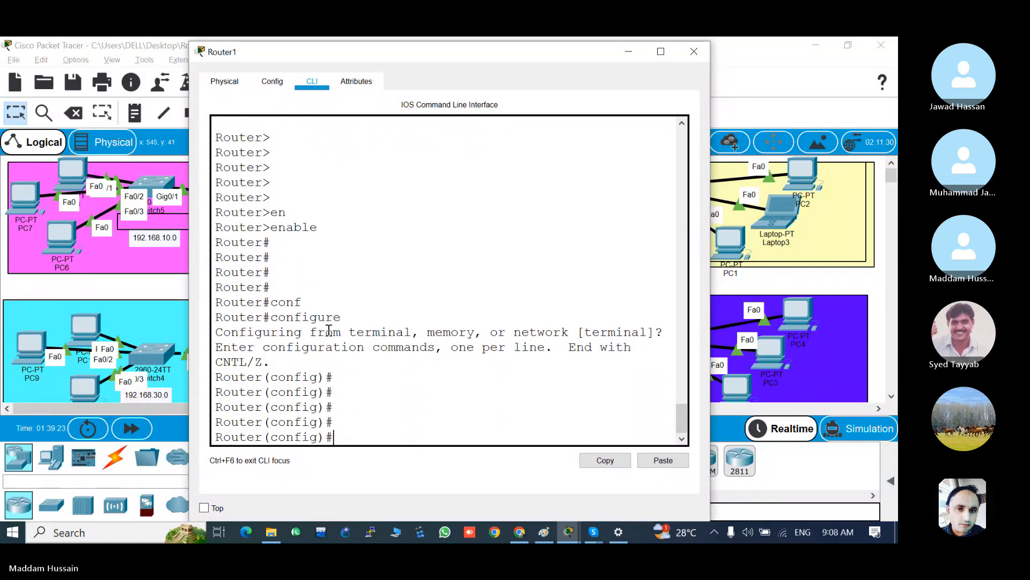
Step: Enter interface configuration mode for Router1's GigabitEthernet 0/0, the link toward the RWP site
{"action": "type", "text": "int"}
{"action": "key", "text": "Tab"}
{"action": "type", "text": "gi"}
{"action": "key", "text": "Tab"}
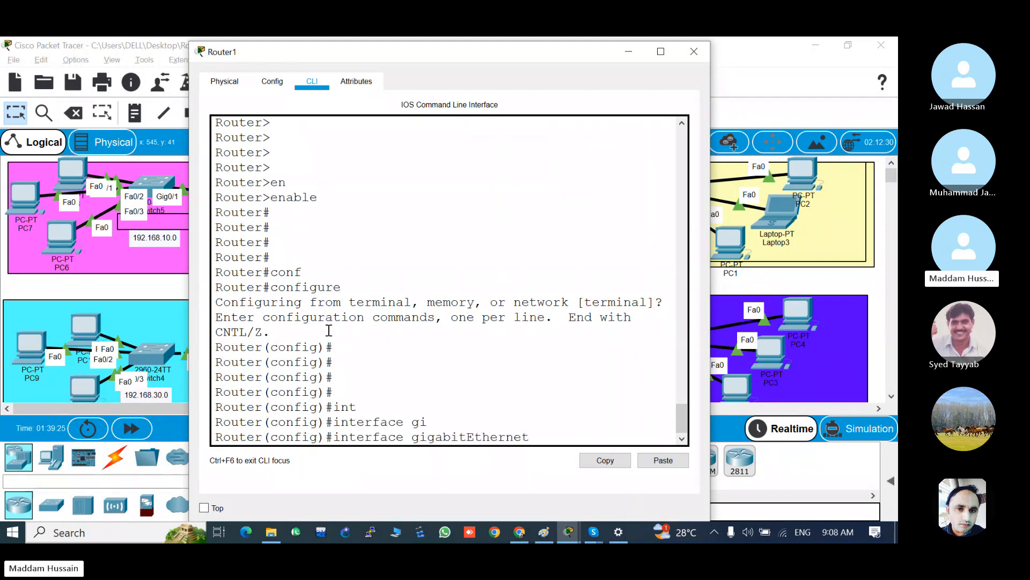
{"action": "type", "text": "0/0"}
{"action": "key", "text": "Return"}
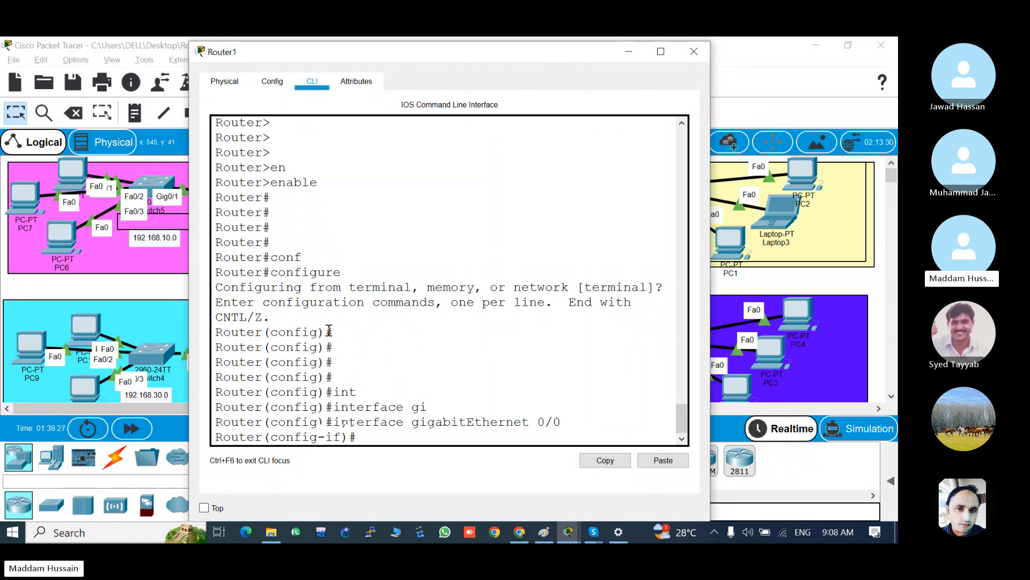
Step: Begin the IP address command for Router1's GigabitEthernet 0/0 with the first three octets 100.100.100, leaving the last octet blank
{"action": "key", "text": "Return"}
{"action": "key", "text": "Return"}
{"action": "key", "text": "Return"}
{"action": "key", "text": "Return"}
{"action": "type", "text": "ip a"}
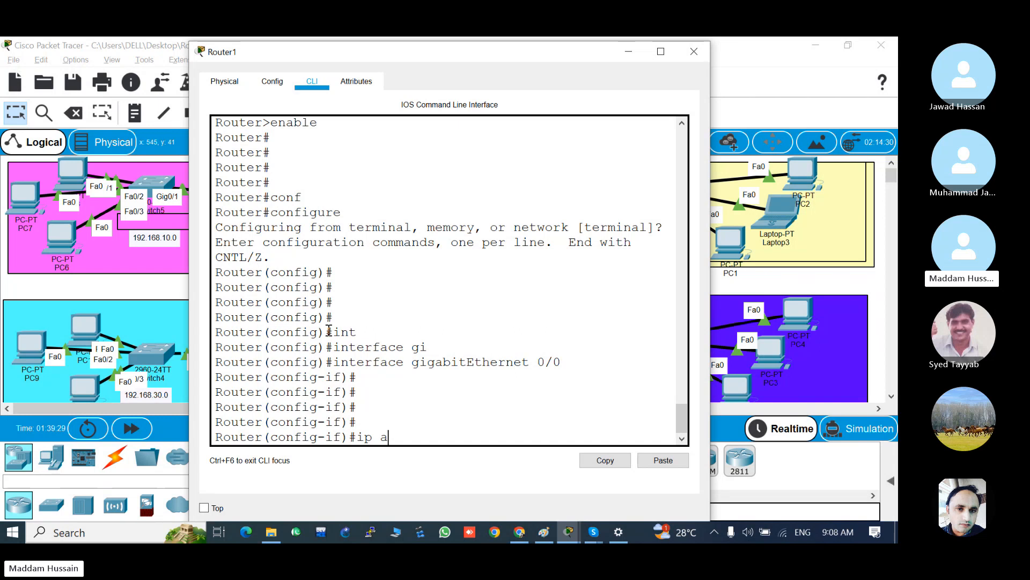
{"action": "type", "text": "dd"}
{"action": "key", "text": "Tab"}
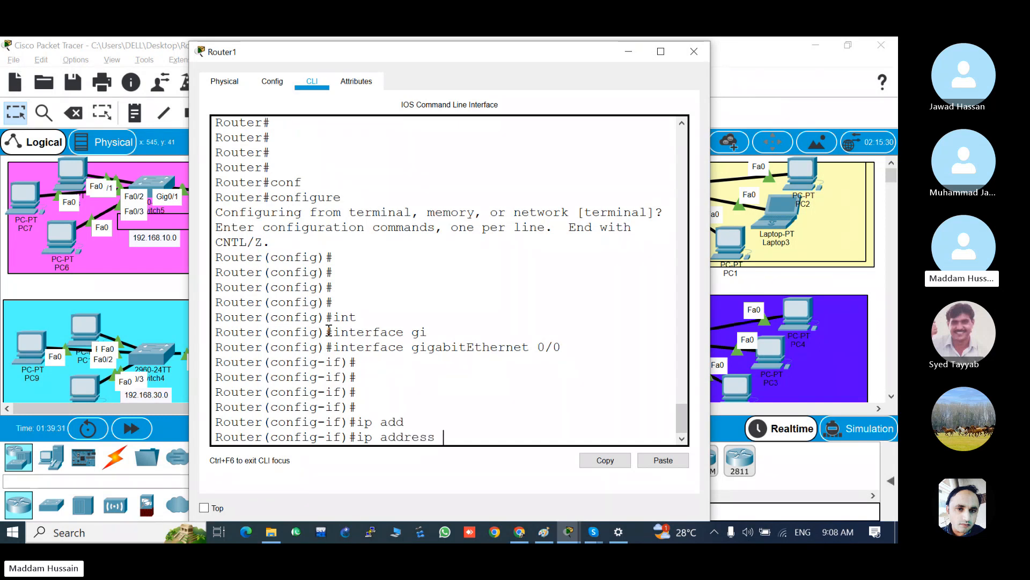
{"action": "type", "text": "100.100.100.1"}
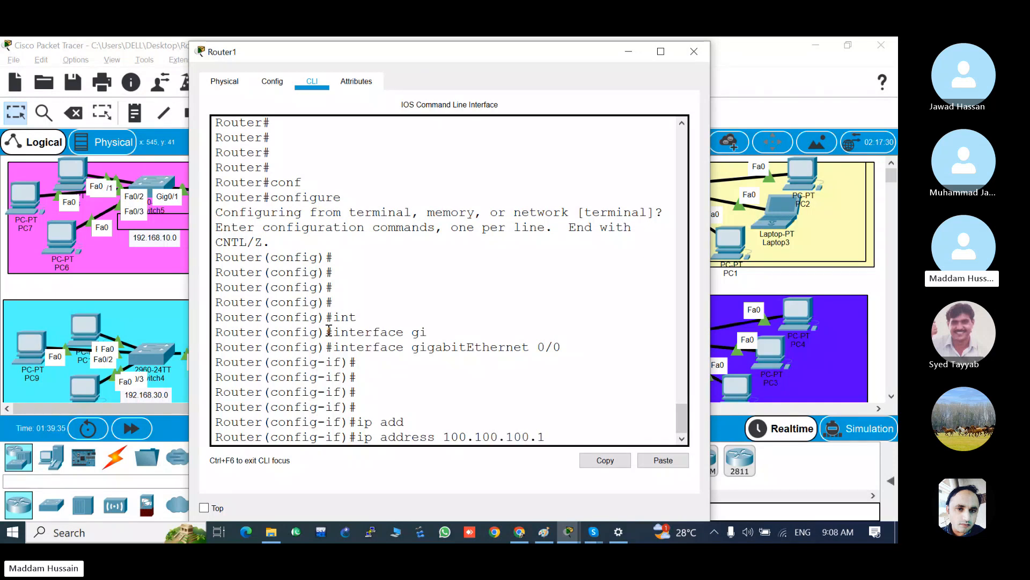
{"action": "key", "text": "BackSpace"}
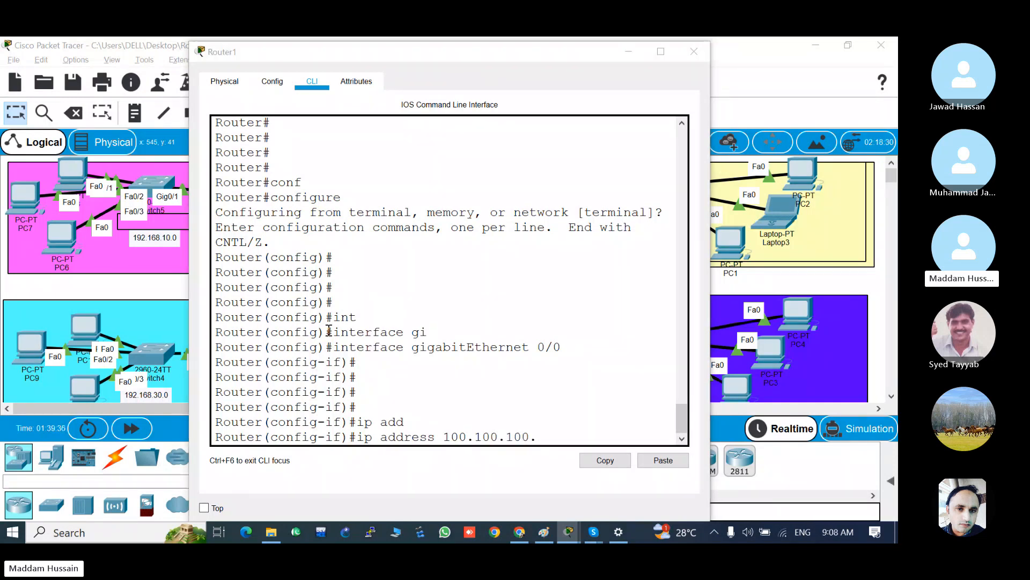
Step: Check Router0's interface addresses in the topology and complete Router1's address as 100.100.100.2
{"action": "key", "text": "alt+Tab"}
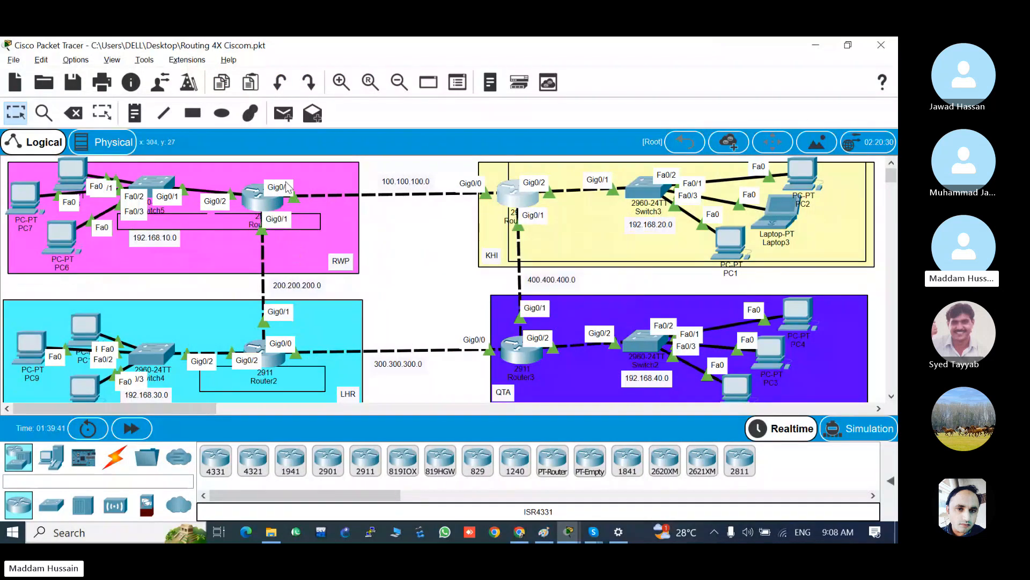
{"action": "mouse_move", "coordinate": [276, 201]}
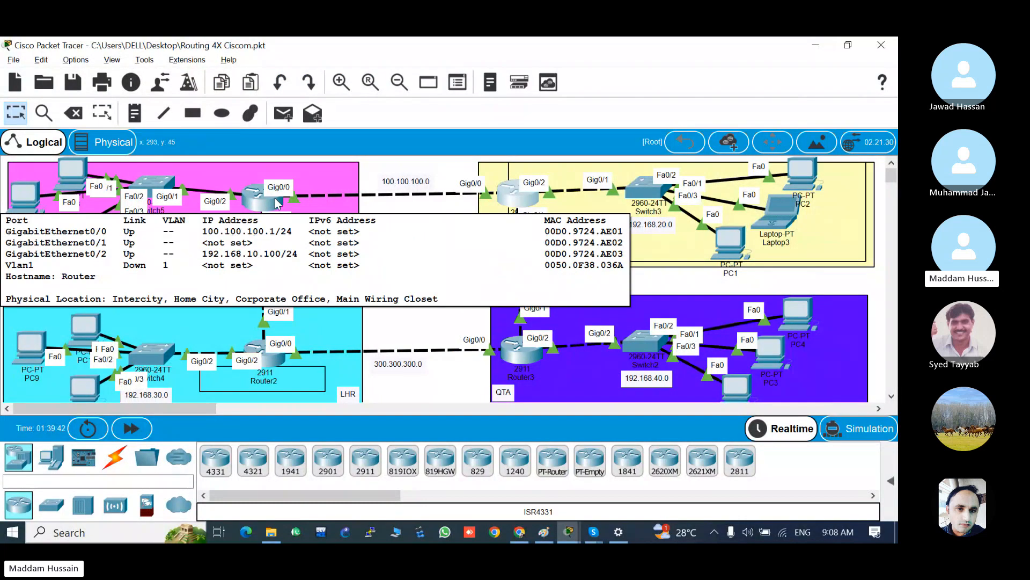
{"action": "left_click", "coordinate": [504, 201]}
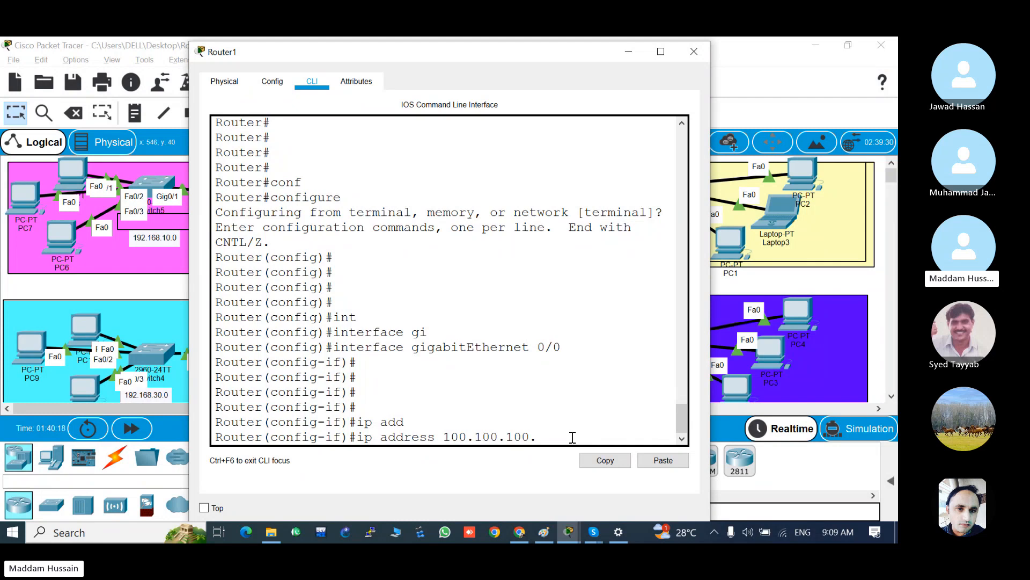
{"action": "type", "text": "2"}
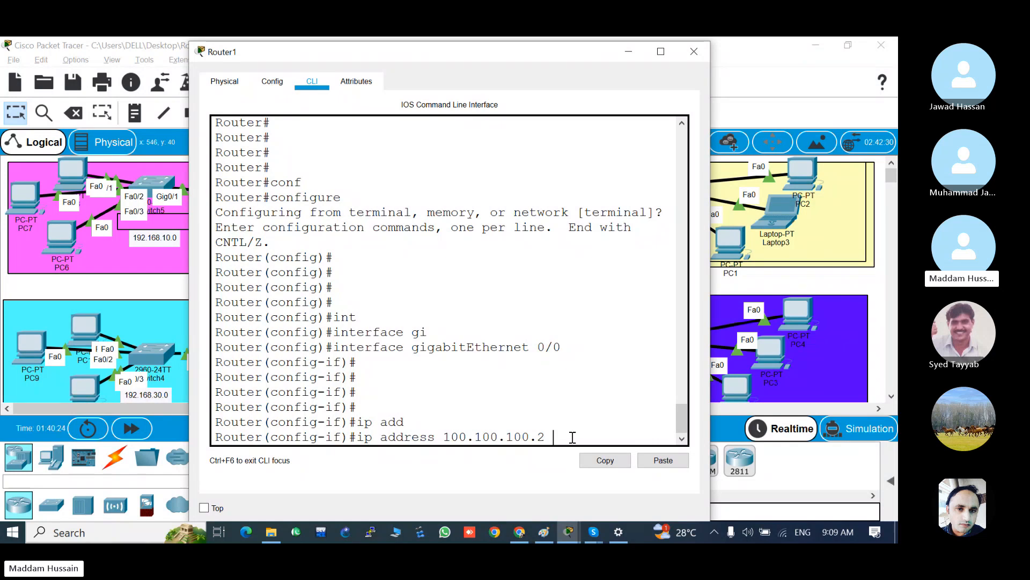
Step: Add the subnet mask 255.255.255.0 to Router1's IP address command, submit it, and return to the topology
{"action": "type", "text": "255."}
{"action": "type", "text": "255.255"}
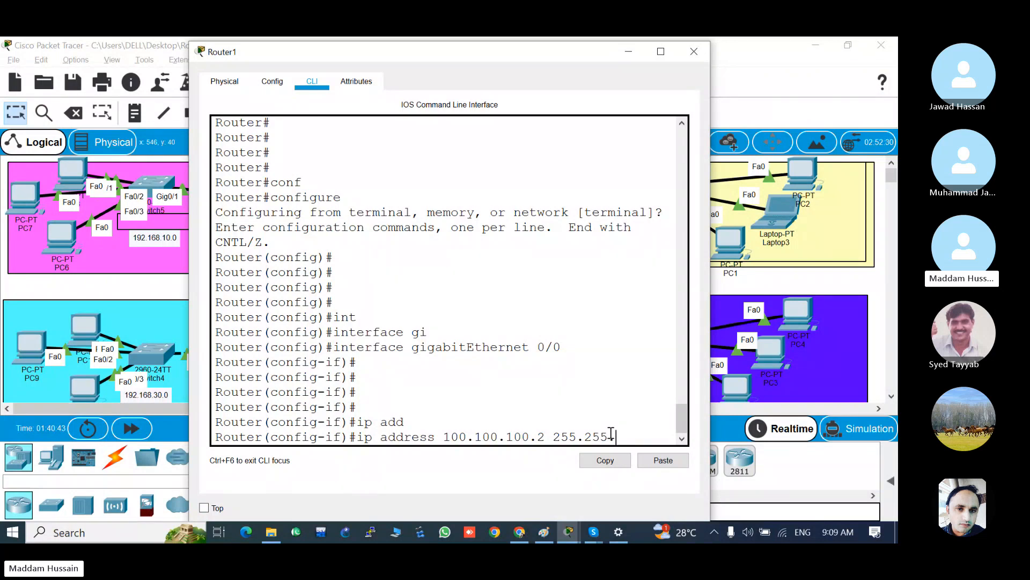
{"action": "type", "text": ".0"}
{"action": "key", "text": "Return"}
{"action": "key", "text": "Return"}
{"action": "key", "text": "Return"}
{"action": "key", "text": "Return"}
{"action": "key", "text": "Return"}
{"action": "key", "text": "Return"}
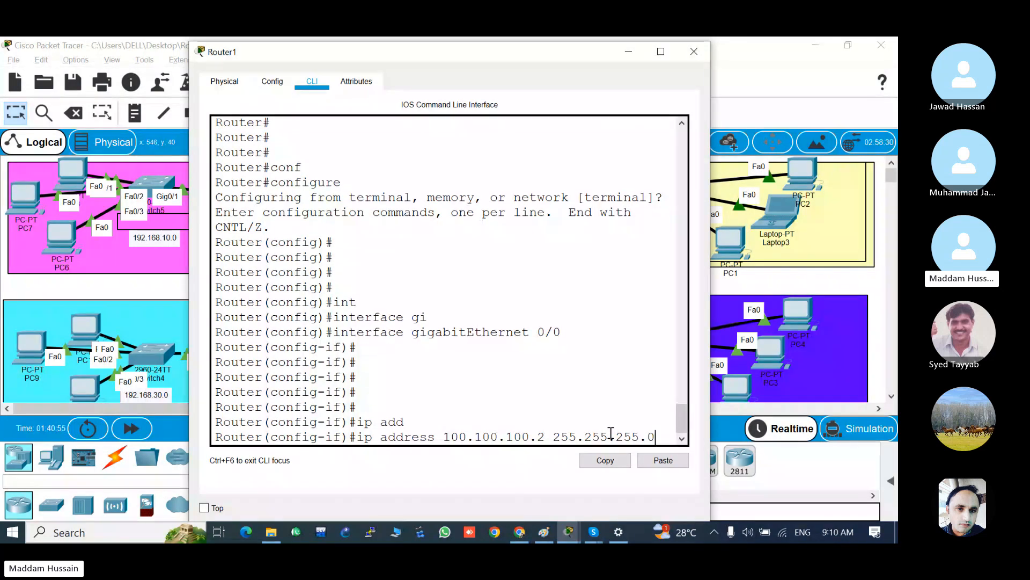
{"action": "key", "text": "Return"}
{"action": "key", "text": "Return"}
{"action": "key", "text": "Return"}
{"action": "key", "text": "Return"}
{"action": "key", "text": "Return"}
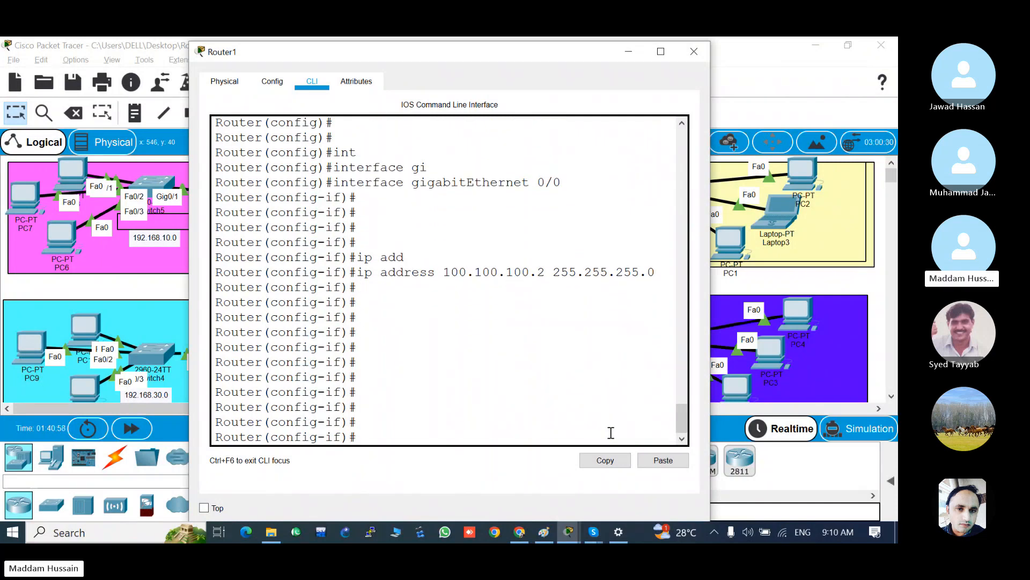
{"action": "key", "text": "alt+F4"}
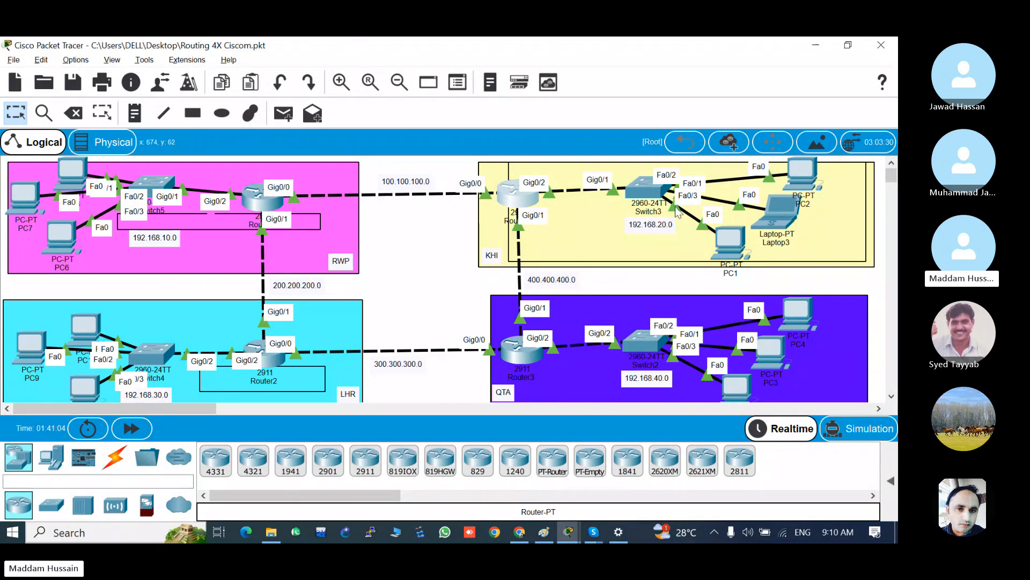
Step: Inspect the RWP site's PCs and router in the topology for their IP addresses and gateway
{"action": "left_click", "coordinate": [800, 145]}
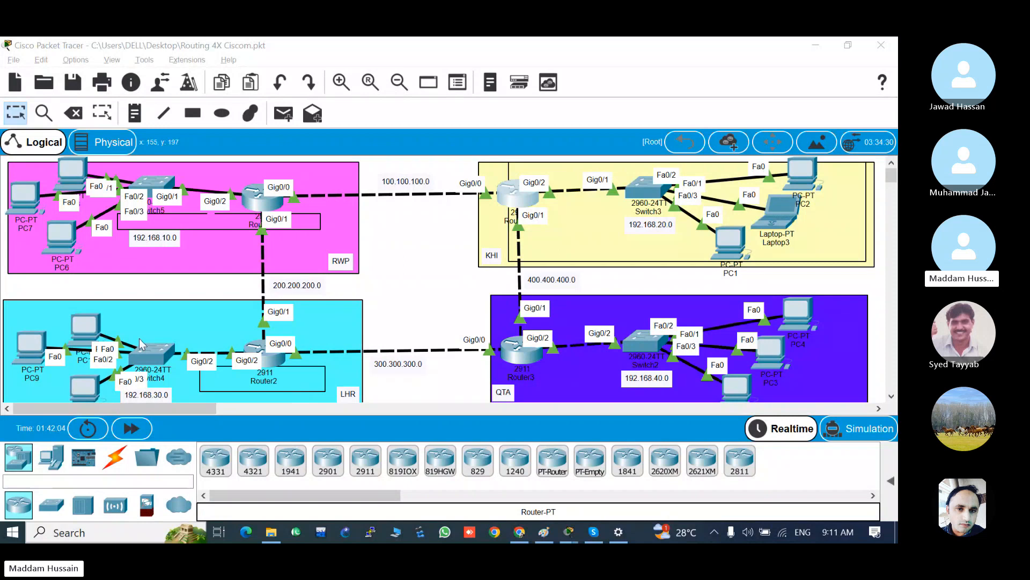
{"action": "left_click", "coordinate": [60, 246]}
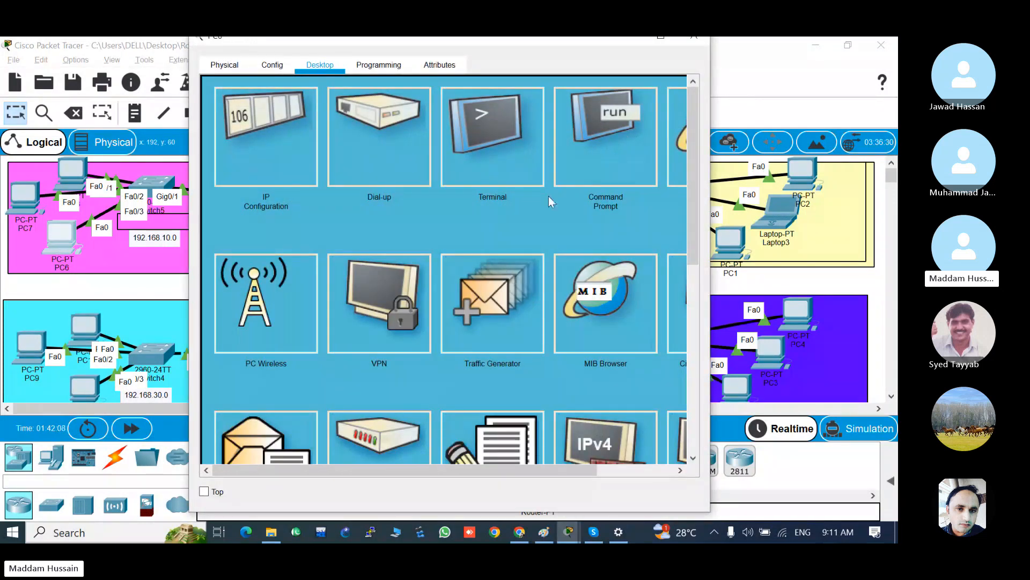
{"action": "left_click", "coordinate": [694, 36]}
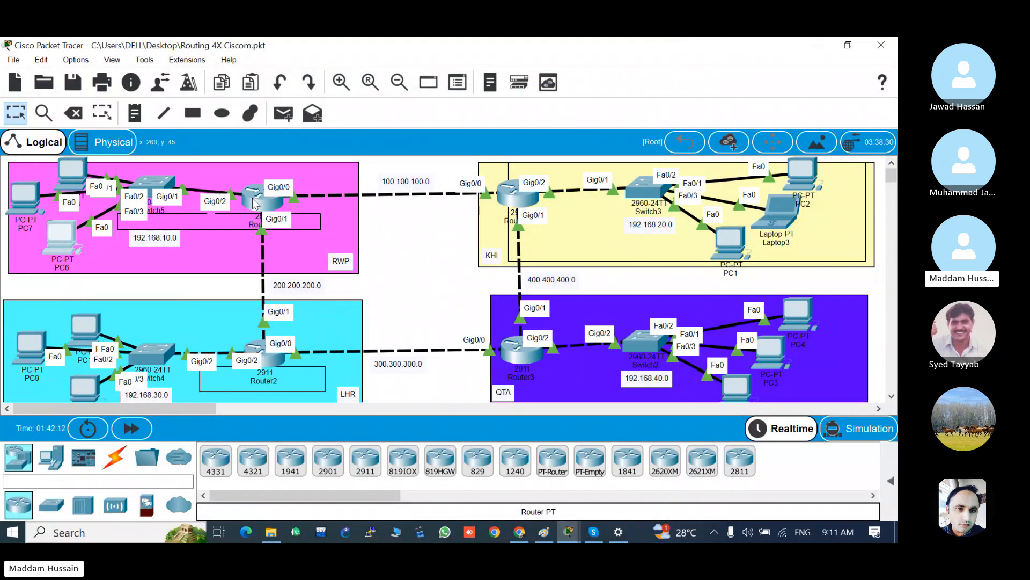
{"action": "mouse_move", "coordinate": [254, 203]}
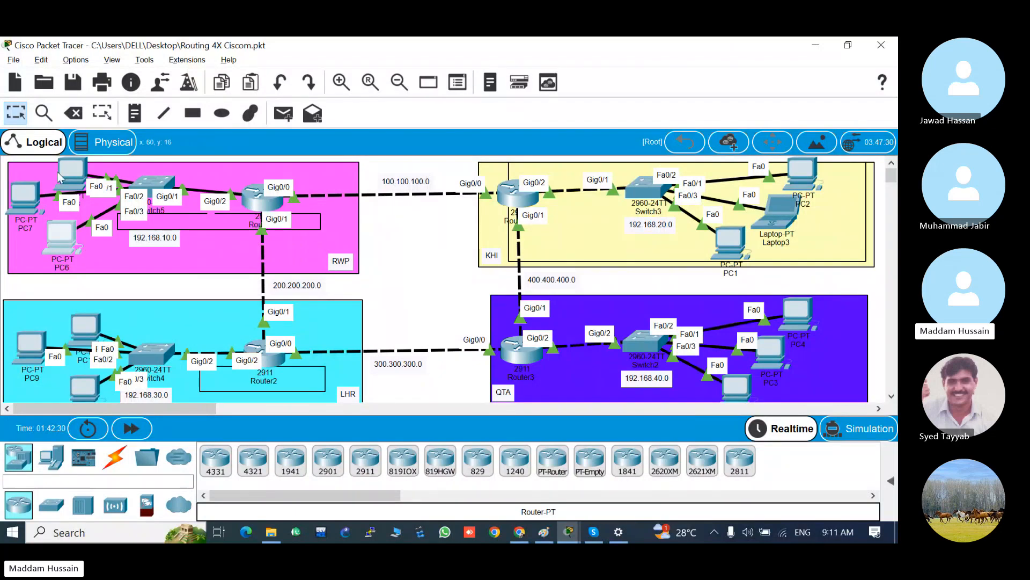
{"action": "mouse_move", "coordinate": [74, 178]}
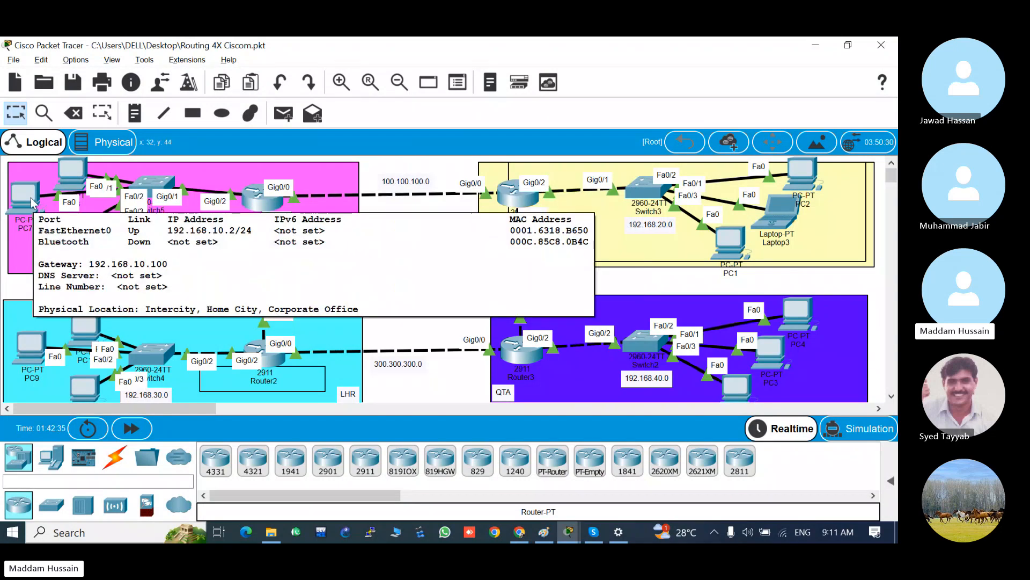
Step: Open the command prompt on PC8 in the RWP site and put its window aside
{"action": "left_click", "coordinate": [72, 184]}
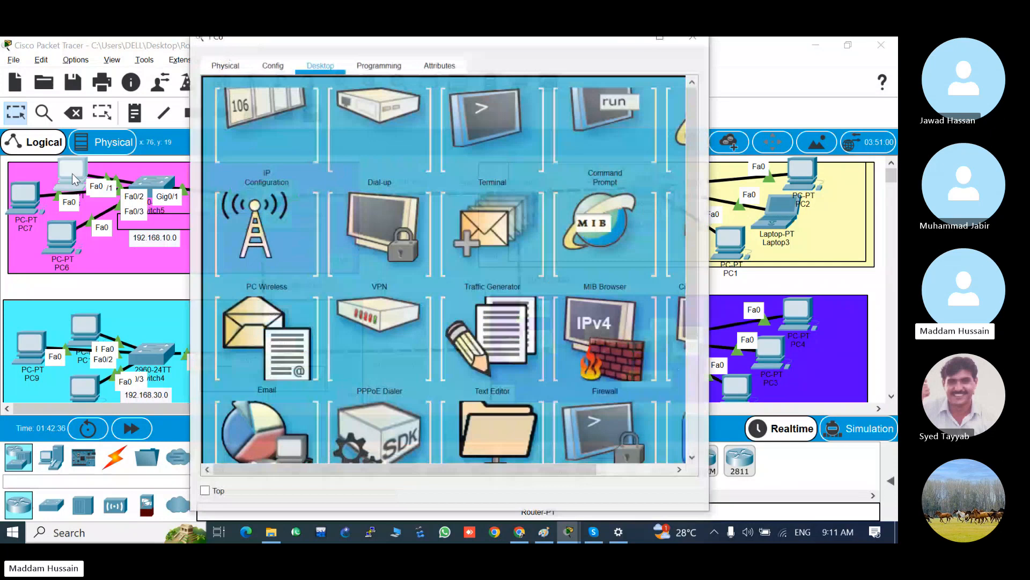
{"action": "left_click", "coordinate": [608, 108]}
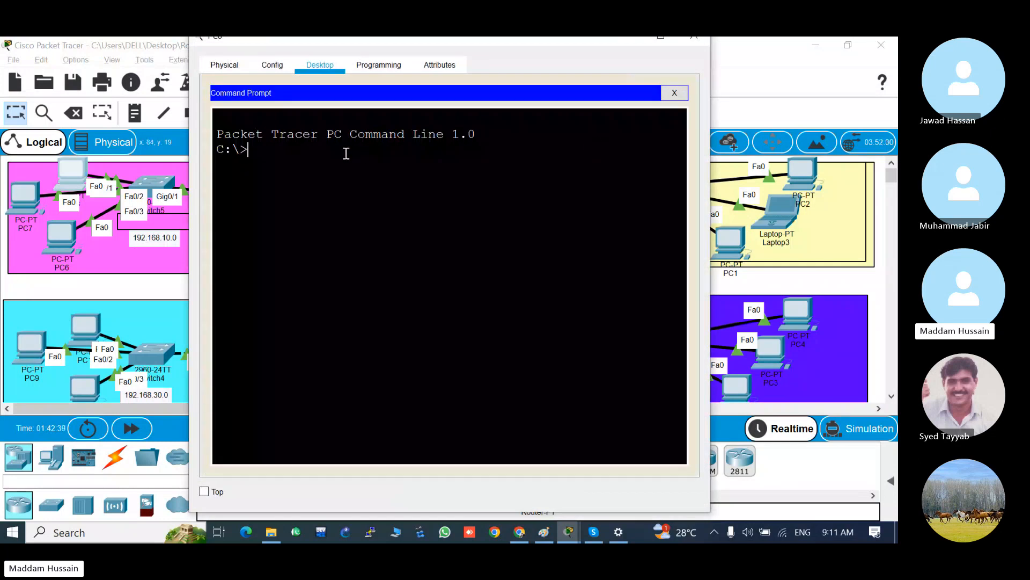
{"action": "key", "text": "Return"}
{"action": "left_click_drag", "start_coordinate": [574, 40], "coordinate": [570, 76]}
{"action": "left_click", "coordinate": [623, 72]}
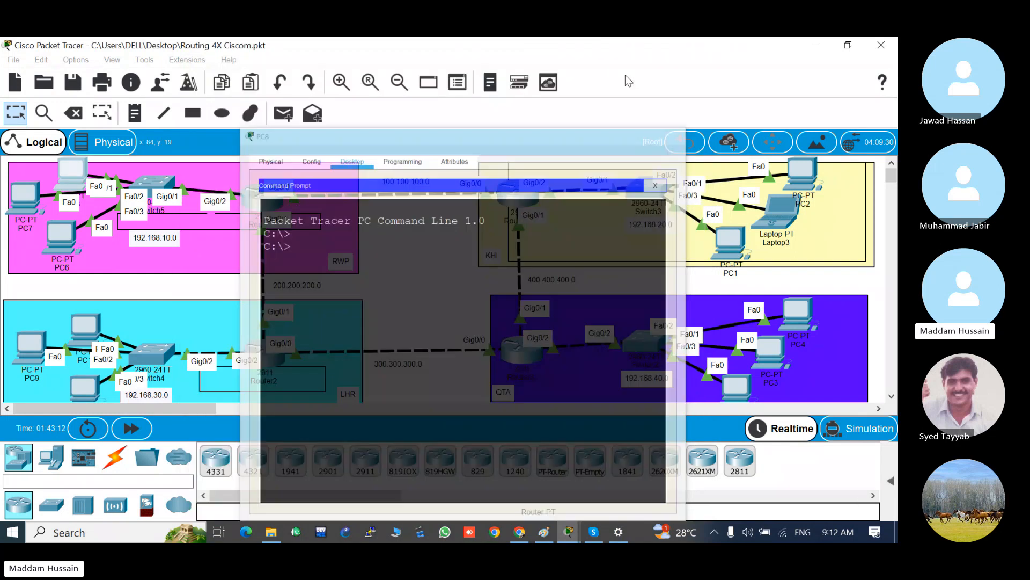
Step: Switch to the Windows Command Prompt, ping google.com as a connectivity example, and close the prompt
{"action": "left_click", "coordinate": [813, 40]}
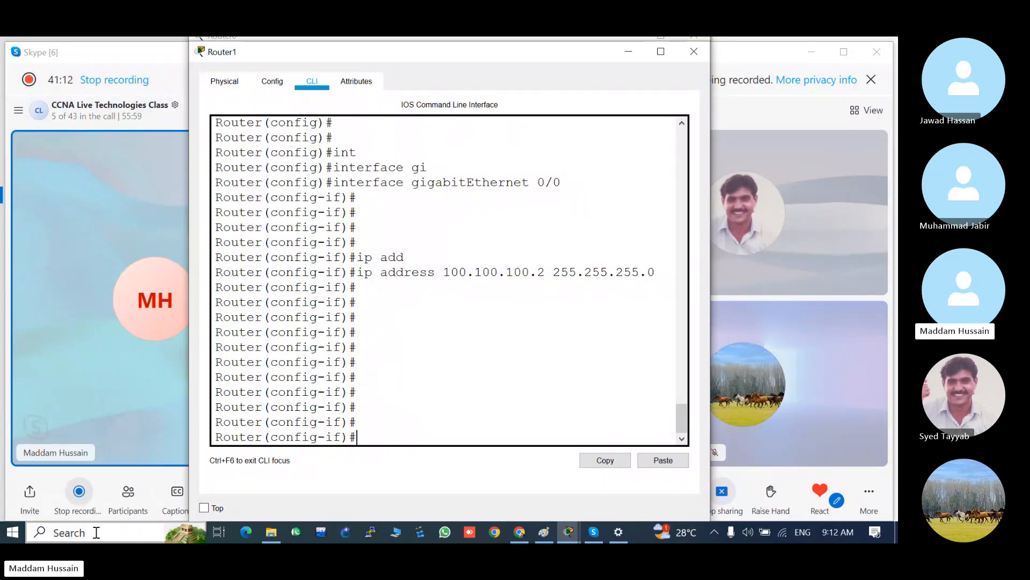
{"action": "left_click", "coordinate": [179, 533]}
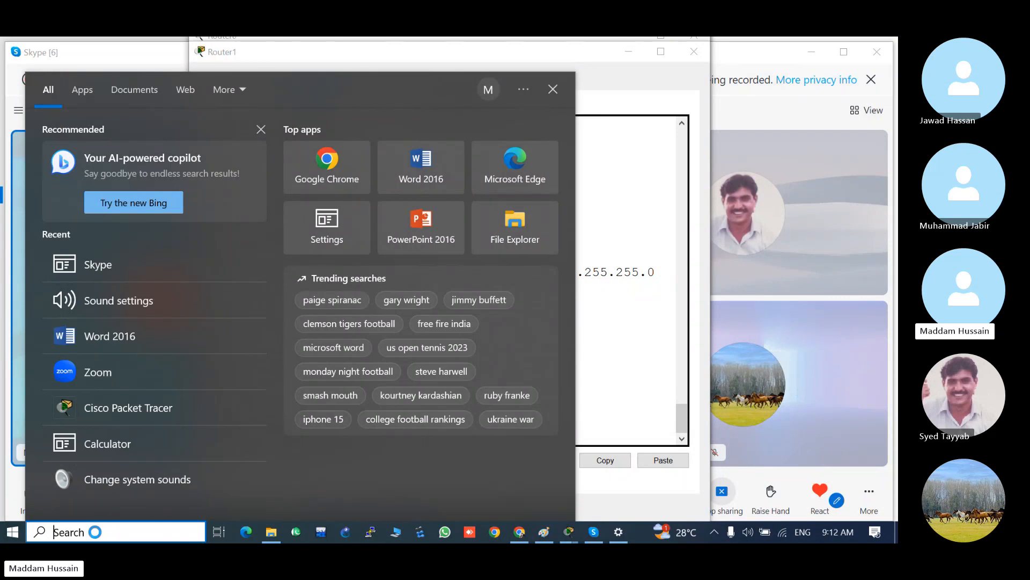
{"action": "type", "text": "cmd"}
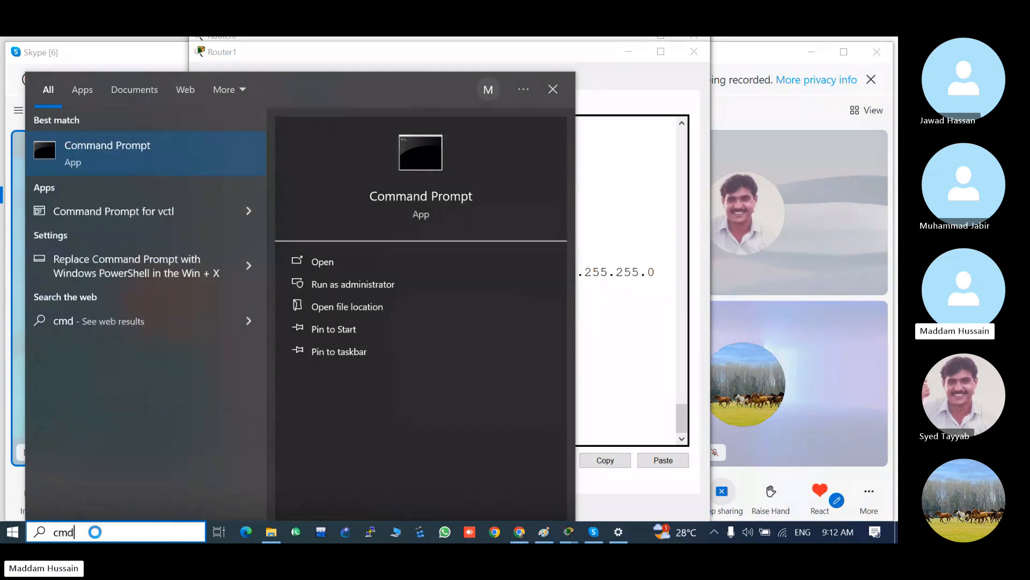
{"action": "key", "text": "Return"}
{"action": "type", "text": "ping"}
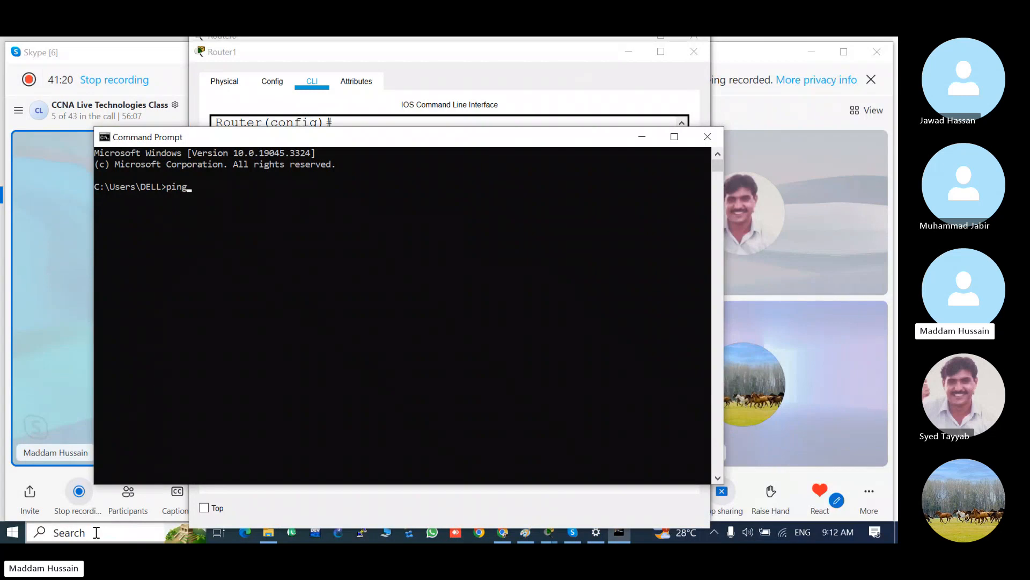
{"action": "type", "text": " google.com"}
{"action": "key", "text": "Return"}
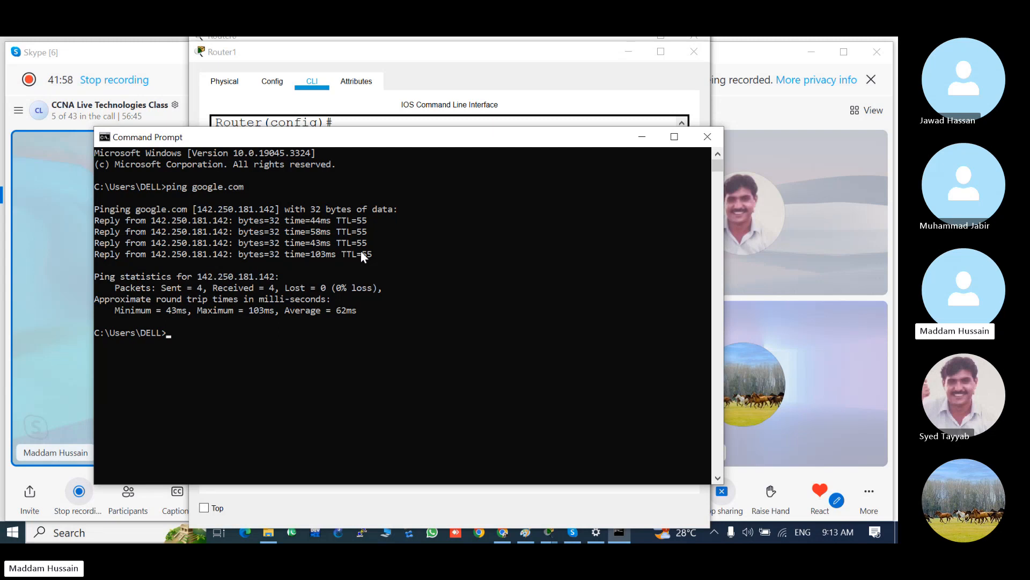
{"action": "left_click", "coordinate": [706, 136]}
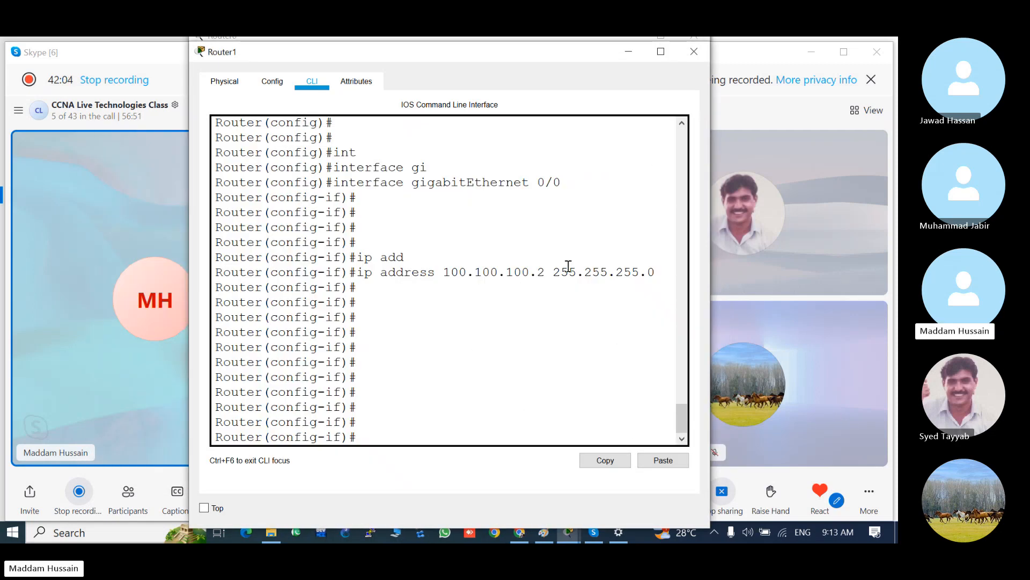
Step: Close the Router1 and Router0 command line windows and return to the Packet Tracer topology
{"action": "left_click", "coordinate": [694, 52]}
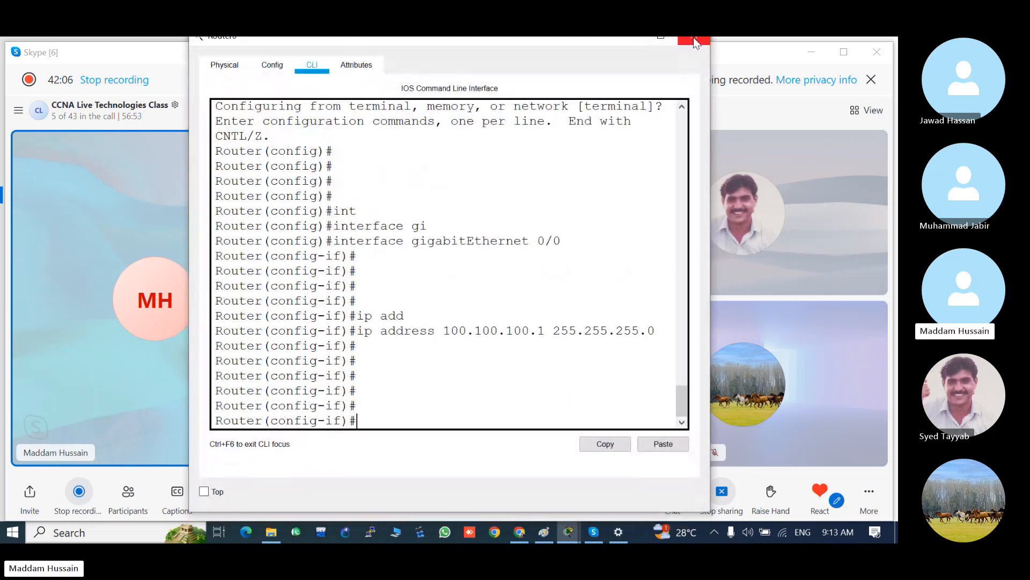
{"action": "left_click", "coordinate": [693, 37]}
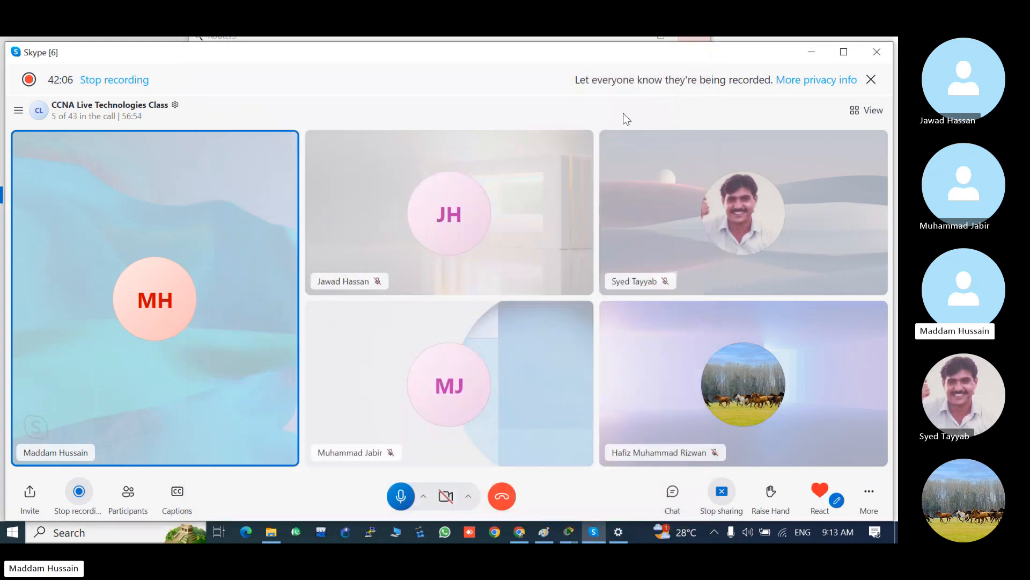
{"action": "left_click", "coordinate": [482, 494]}
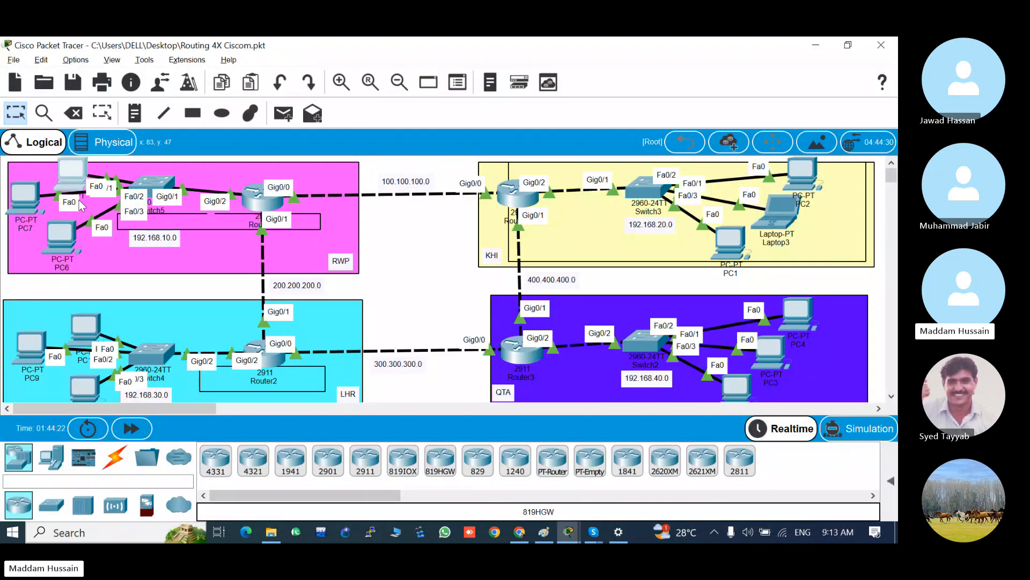
Step: Ping 192.168.10.2 from PC8's command prompt to test connectivity within the RWP network
{"action": "mouse_move", "coordinate": [70, 186]}
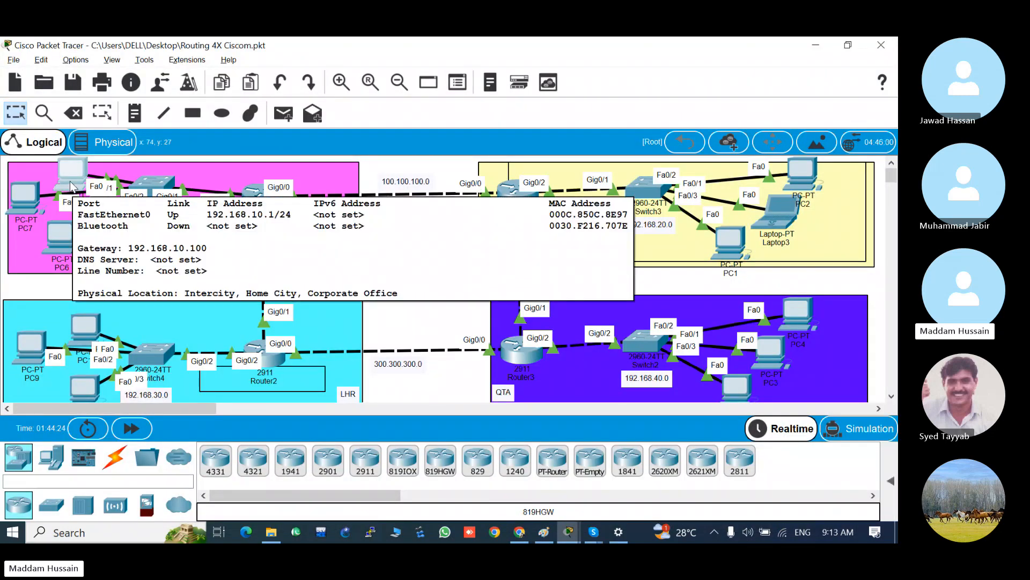
{"action": "left_click", "coordinate": [71, 186]}
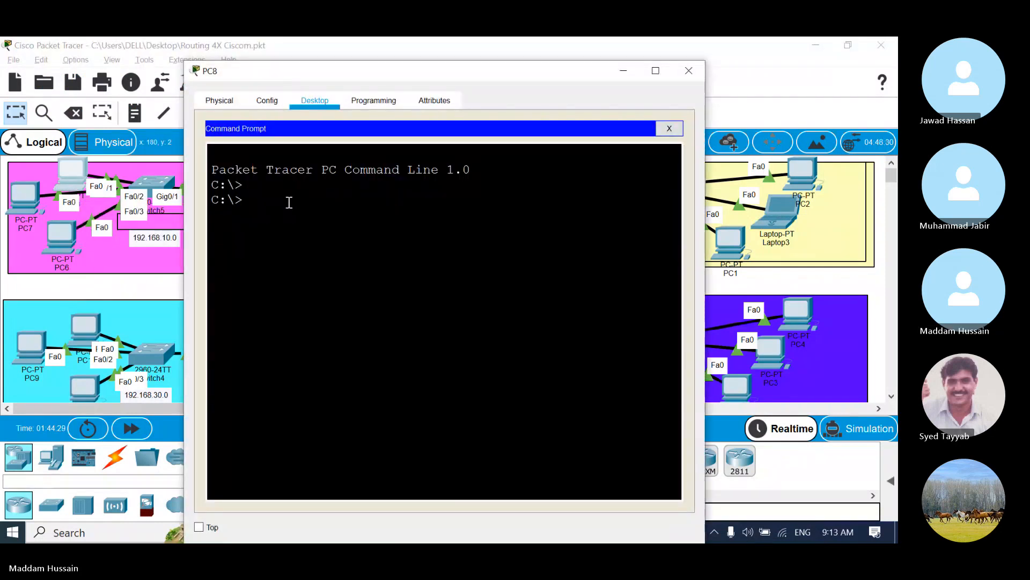
{"action": "key", "text": "Return"}
{"action": "key", "text": "Return"}
{"action": "key", "text": "Return"}
{"action": "type", "text": "p"}
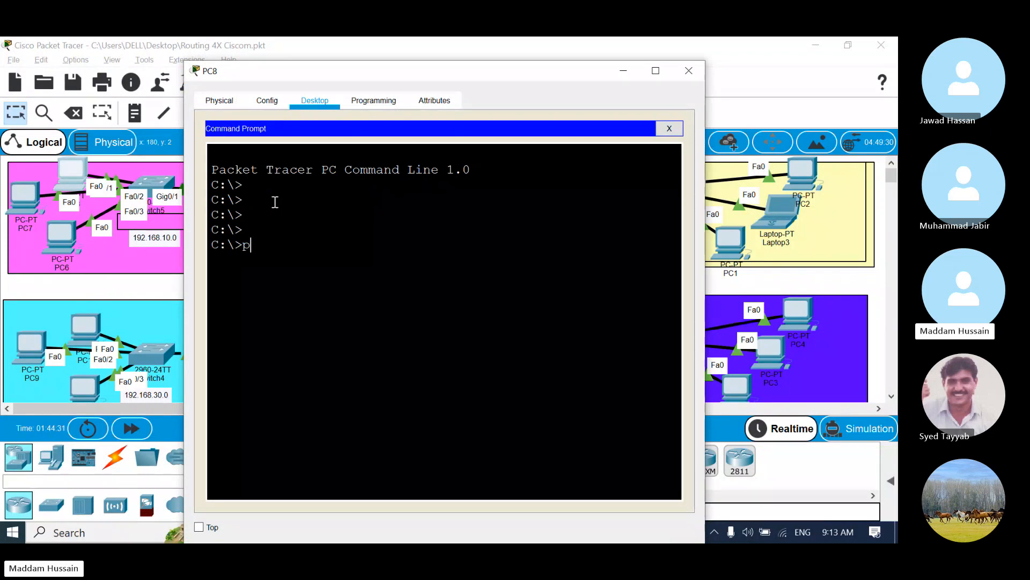
{"action": "type", "text": "ing 192.168.10"}
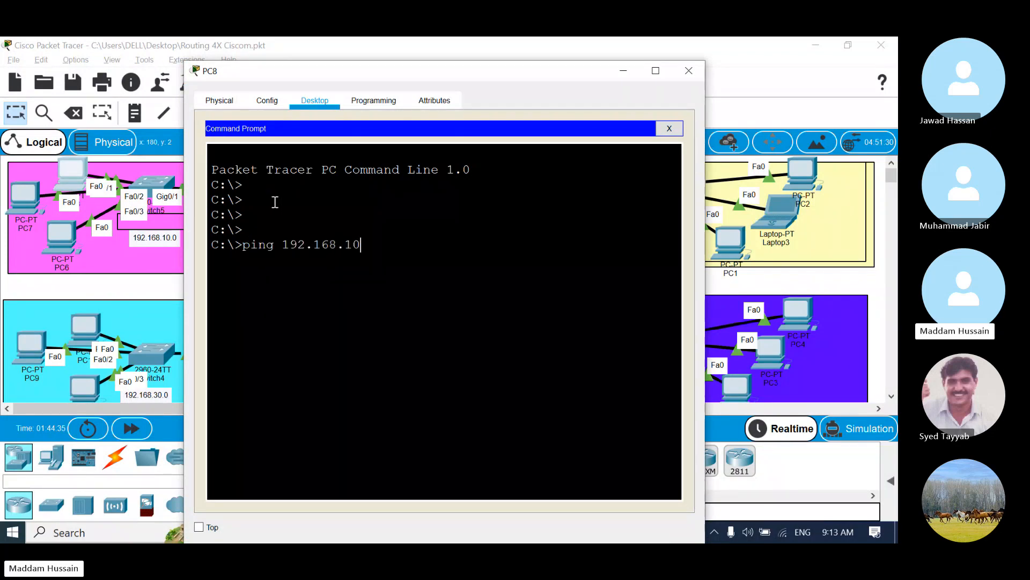
{"action": "type", "text": "."}
{"action": "type", "text": "2"}
{"action": "key", "text": "Return"}
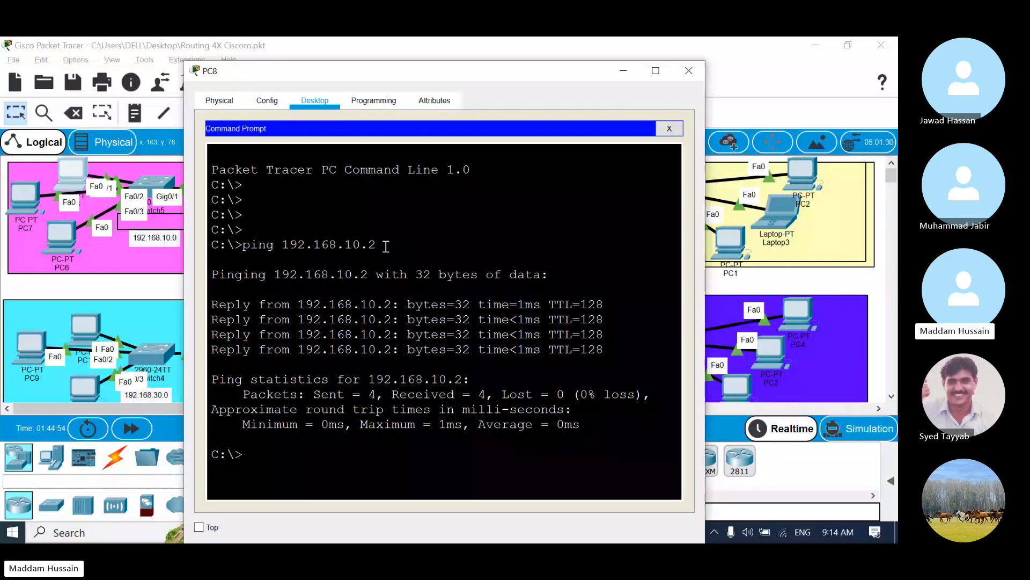
Step: Ping 192.168.10.10 from PC8's command prompt and put the PC8 window aside
{"action": "type", "text": "ping 192.168.10.10"}
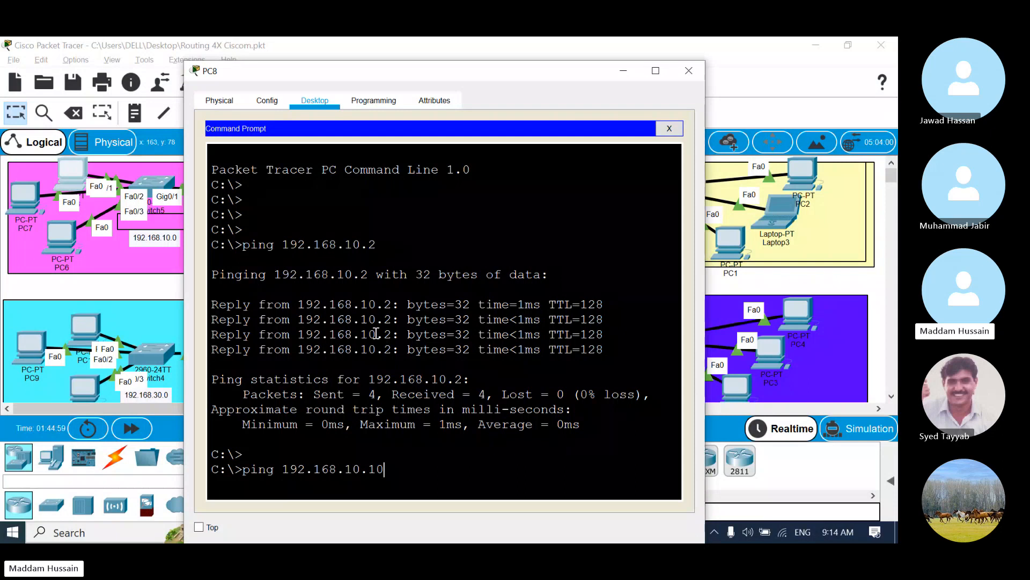
{"action": "key", "text": "Return"}
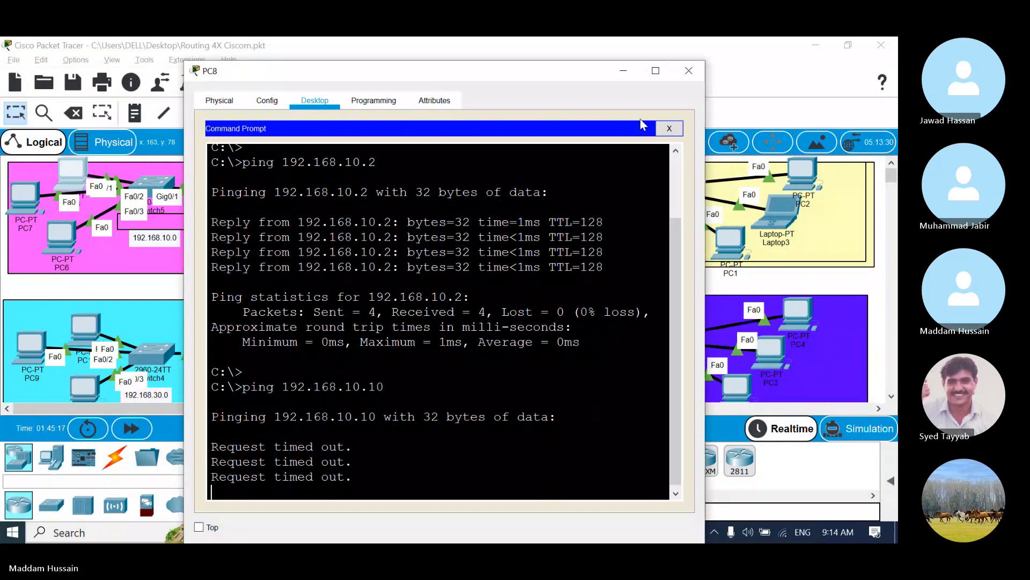
{"action": "left_click", "coordinate": [623, 72]}
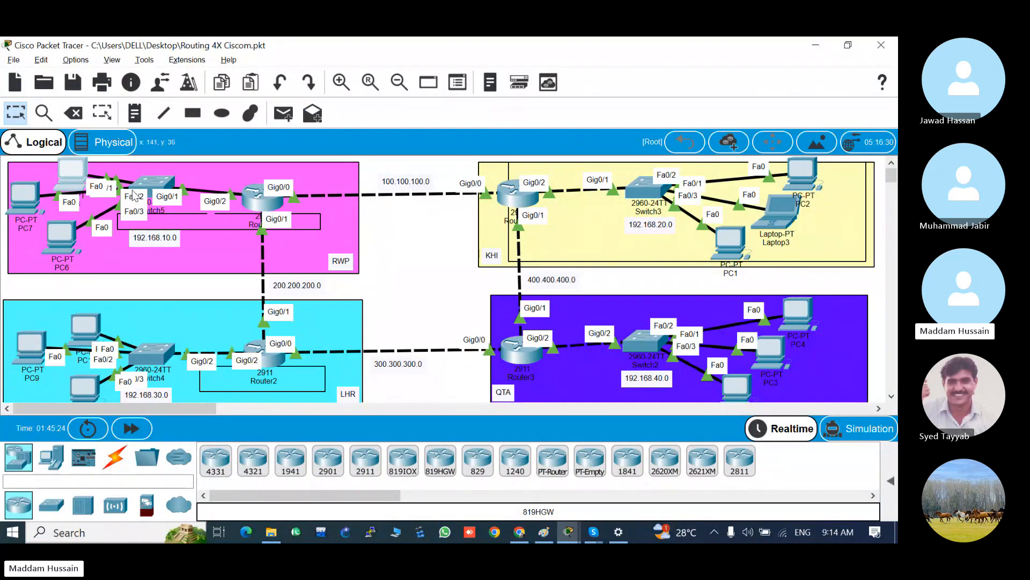
Step: Return to PC8's command prompt, ping the RWP router address 192.168.10.100, and close the PC8 window
{"action": "mouse_move", "coordinate": [139, 192]}
{"action": "mouse_move", "coordinate": [259, 196]}
{"action": "left_click", "coordinate": [69, 173]}
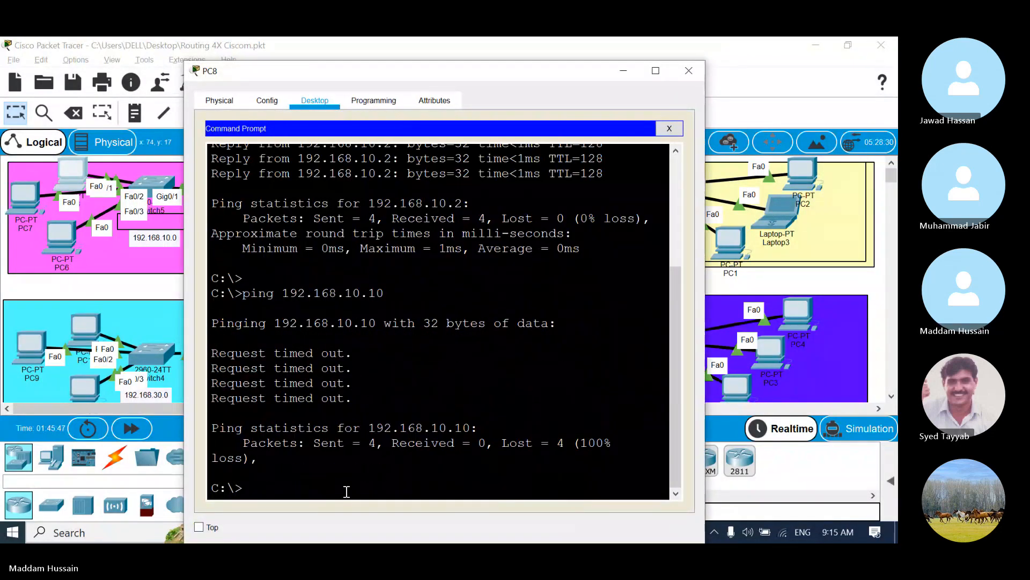
{"action": "key", "text": "Return"}
{"action": "key", "text": "Return"}
{"action": "key", "text": "Return"}
{"action": "key", "text": "Return"}
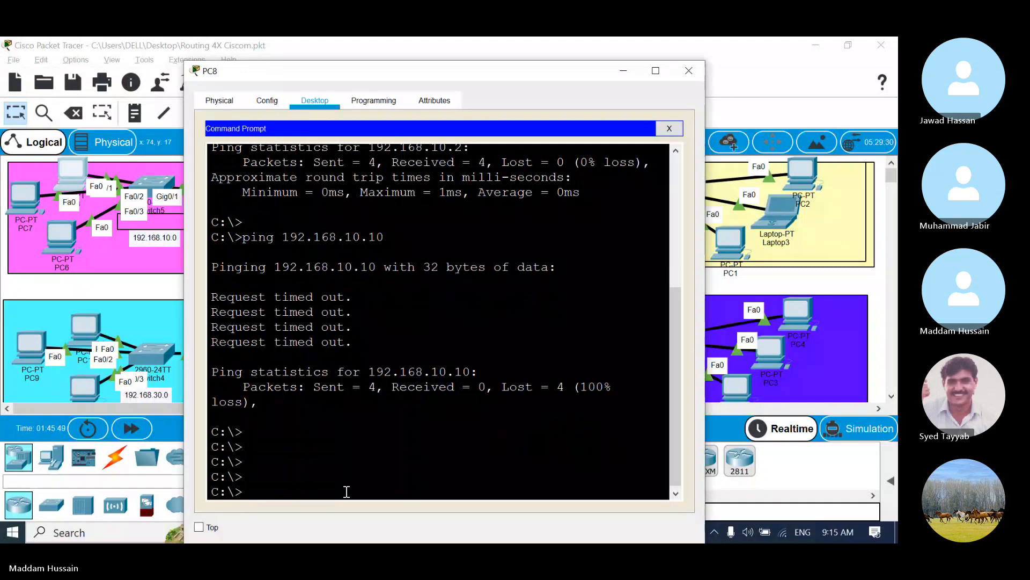
{"action": "type", "text": "ping "}
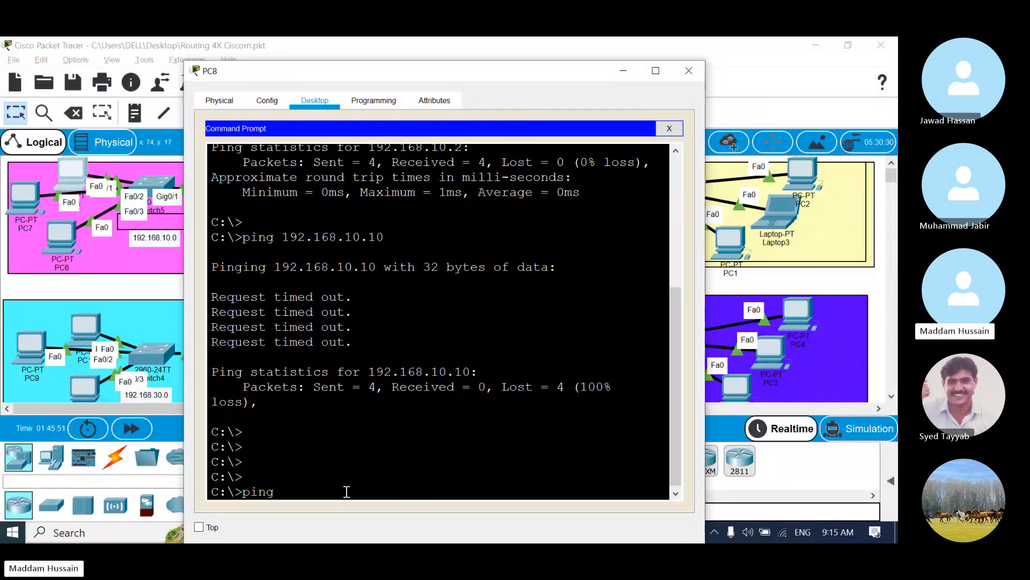
{"action": "type", "text": "192"}
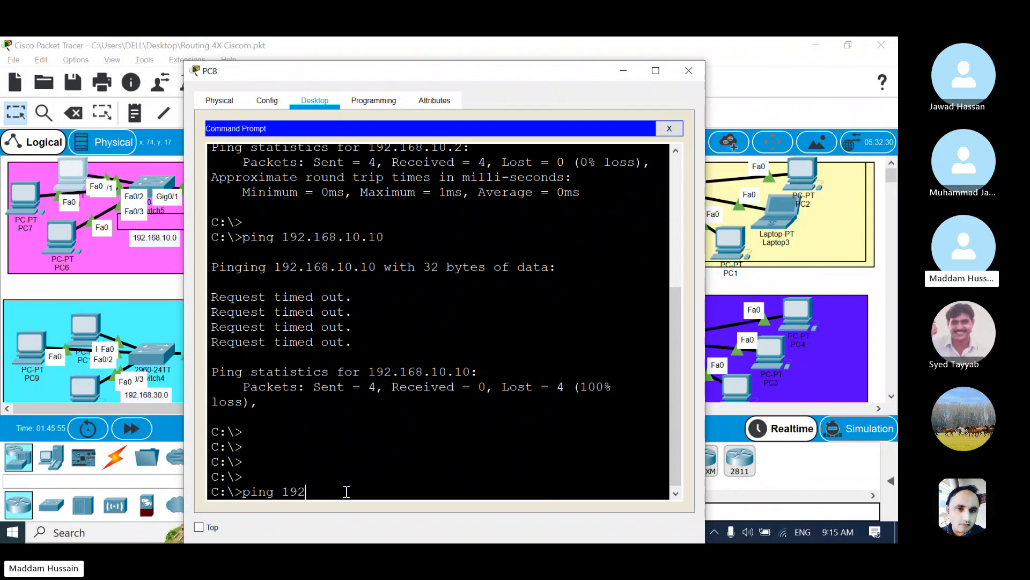
{"action": "type", "text": ".168.10.100"}
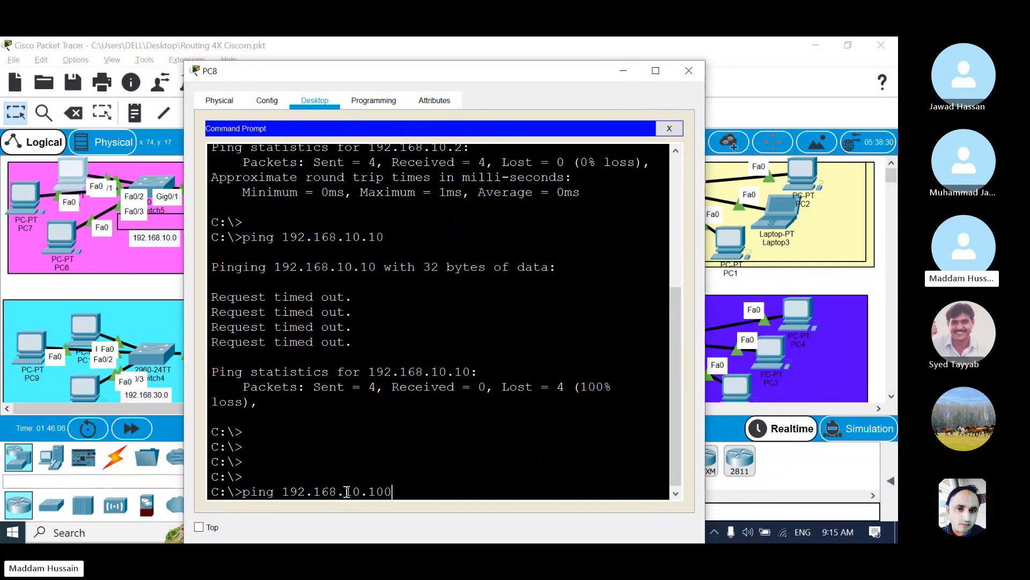
{"action": "key", "text": "Return"}
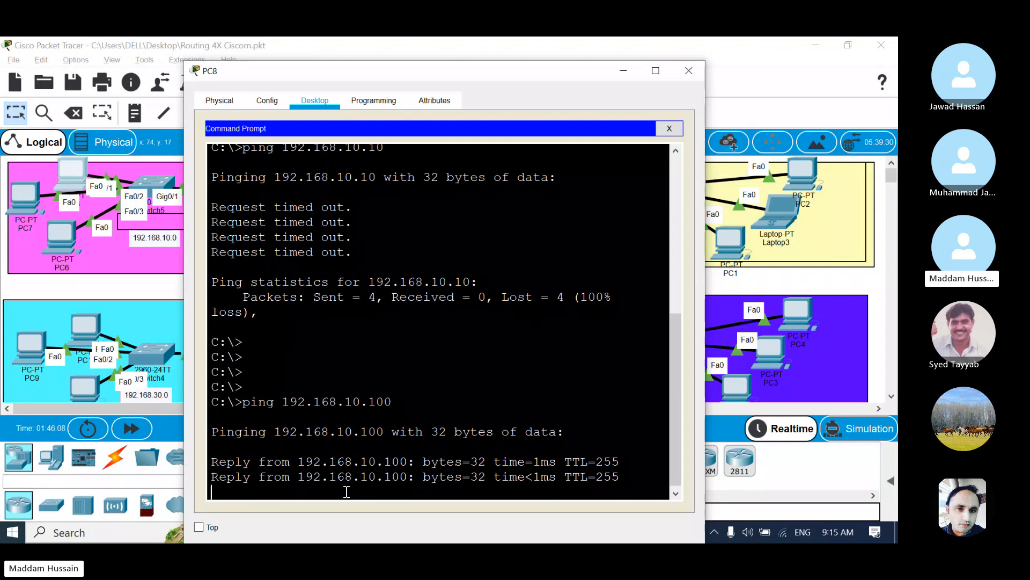
{"action": "left_click", "coordinate": [693, 68]}
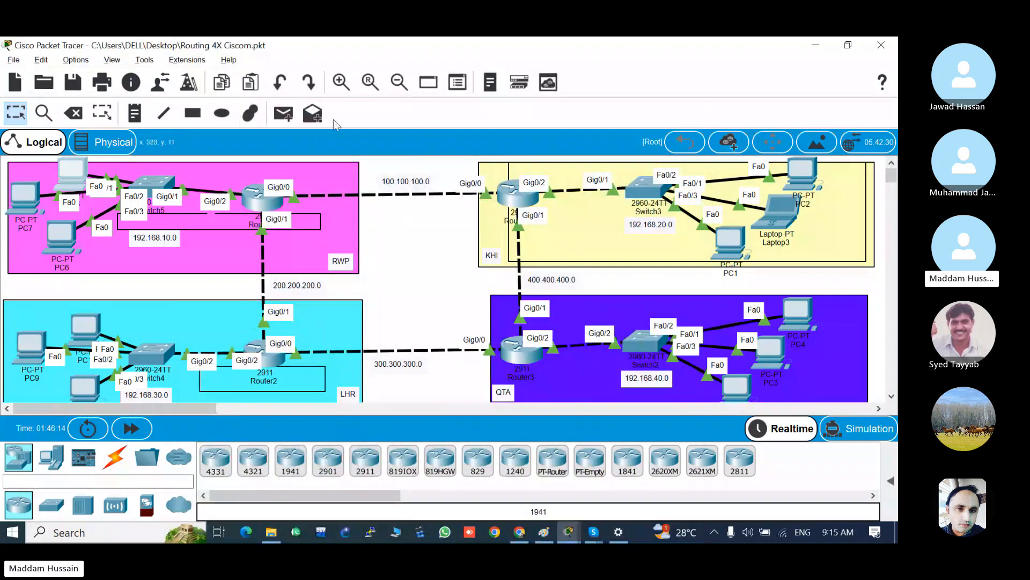
Step: Add a simple PDU from PC8 to PC7 in the RWP network and switch to Simulation mode
{"action": "left_click", "coordinate": [287, 115]}
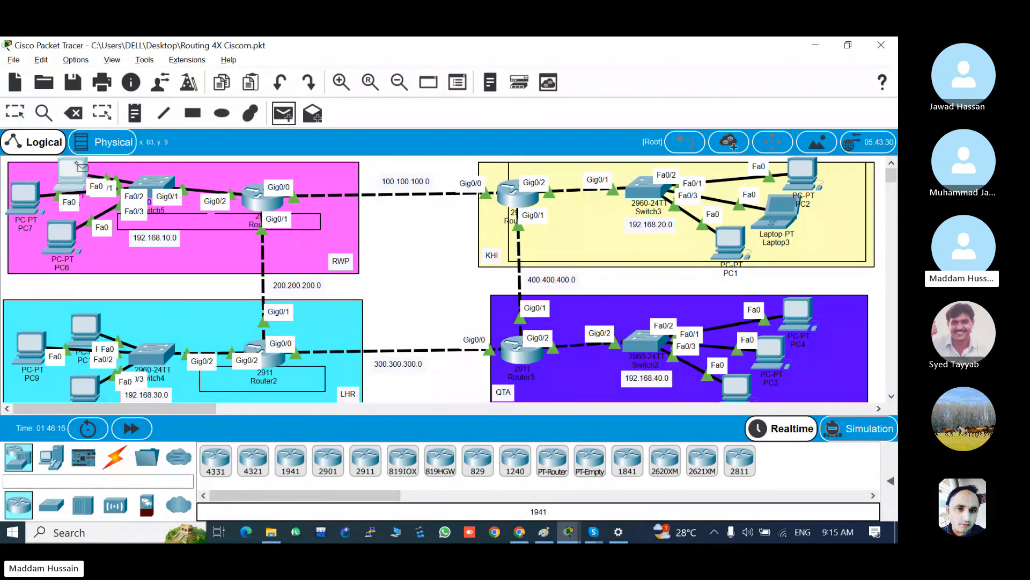
{"action": "left_click", "coordinate": [72, 170]}
{"action": "left_click", "coordinate": [31, 204]}
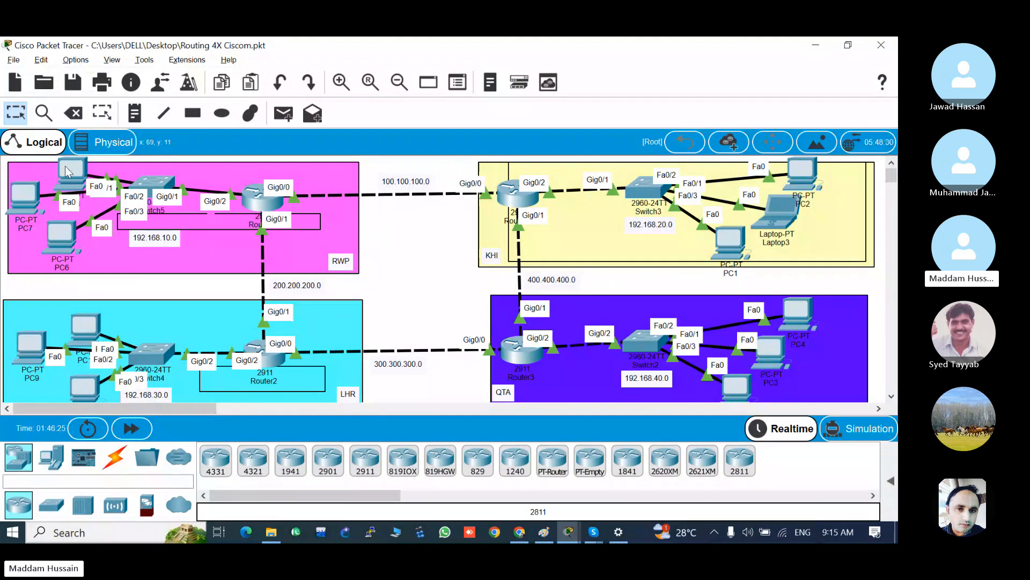
{"action": "left_click", "coordinate": [862, 432]}
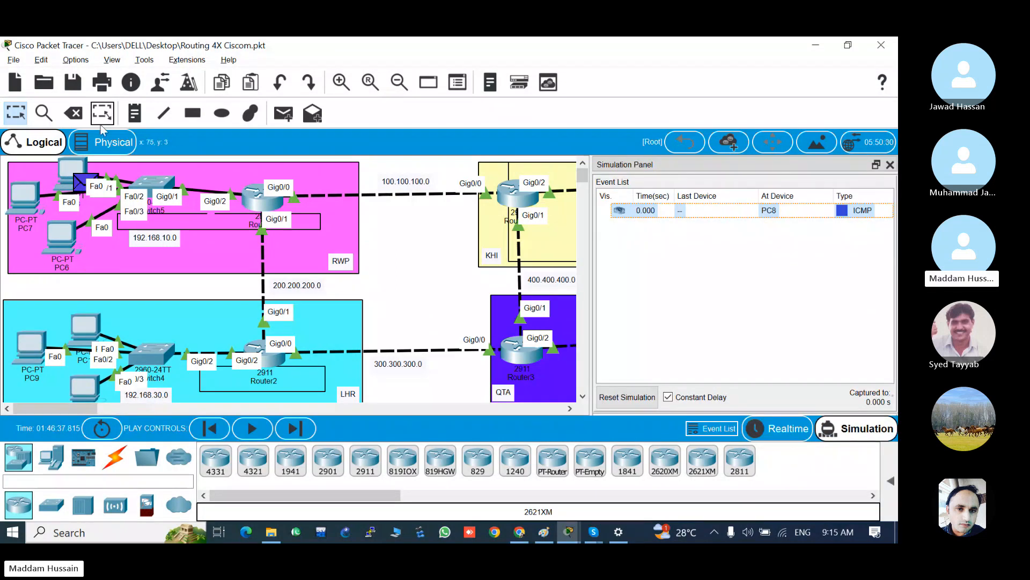
Step: Play the simulation to follow the ICMP packet between PC8 and PC7, stop it, and return to Realtime mode
{"action": "mouse_move", "coordinate": [91, 176]}
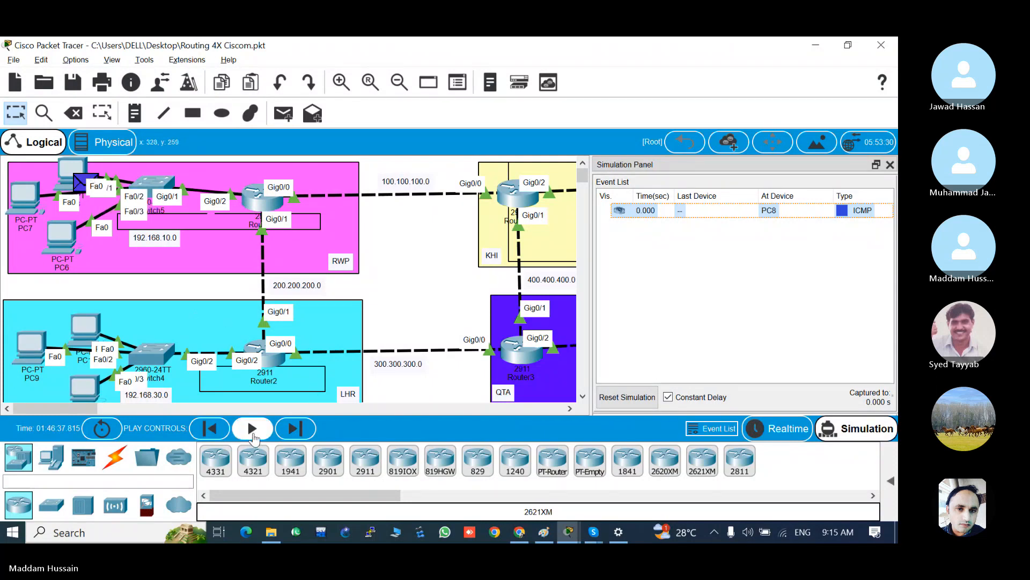
{"action": "left_click", "coordinate": [252, 428]}
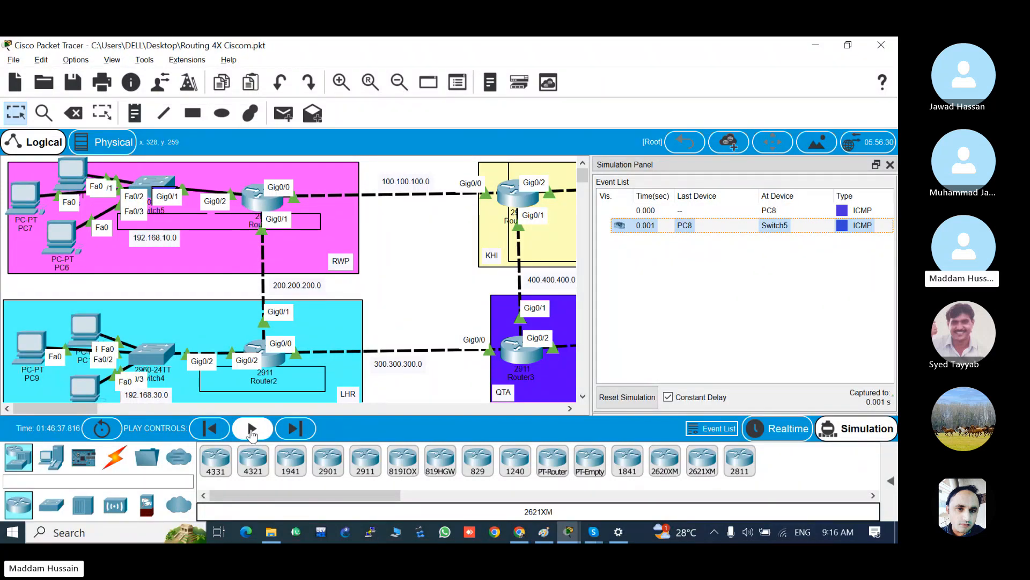
{"action": "left_click", "coordinate": [252, 430]}
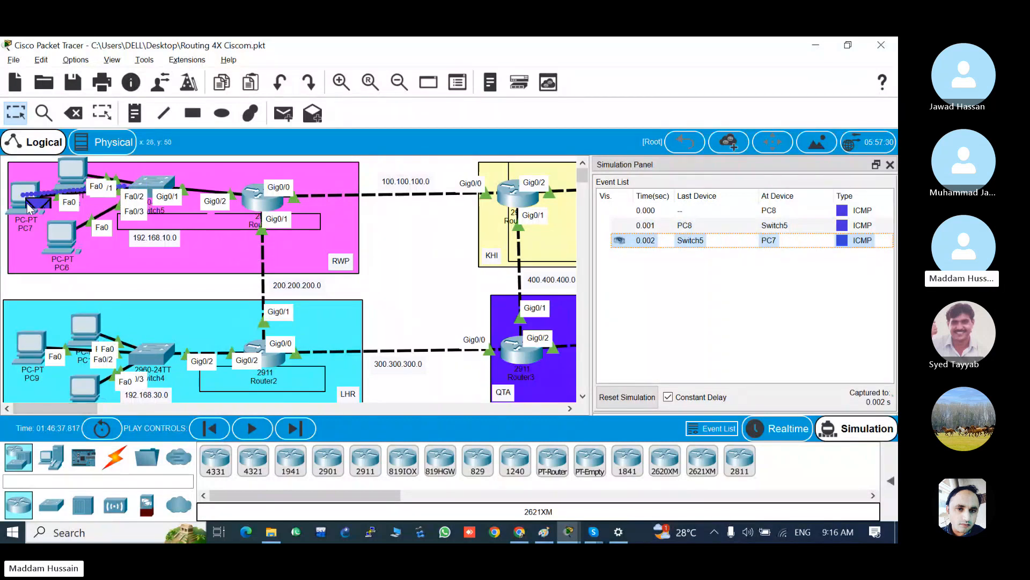
{"action": "mouse_move", "coordinate": [30, 211]}
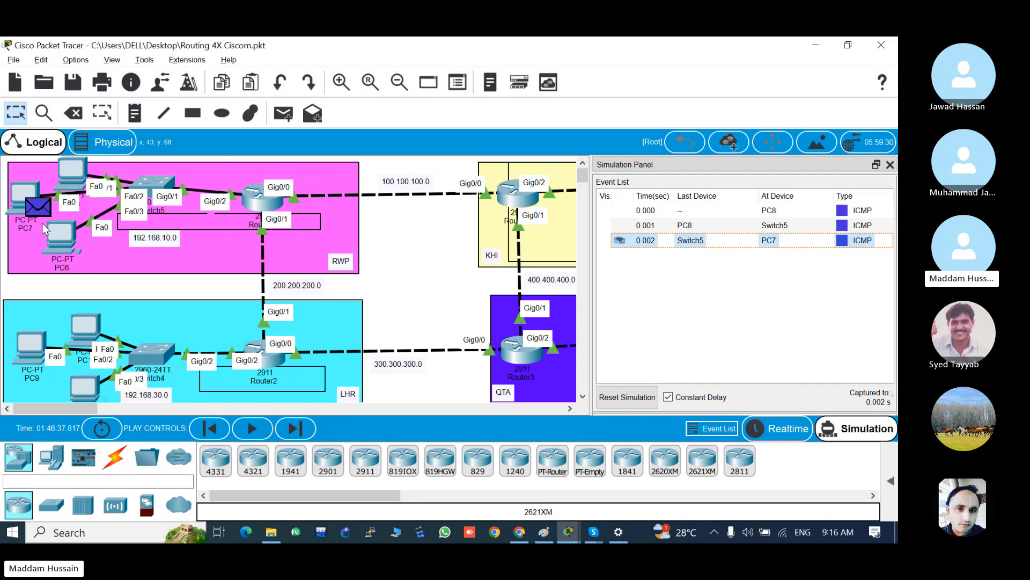
{"action": "mouse_move", "coordinate": [53, 242]}
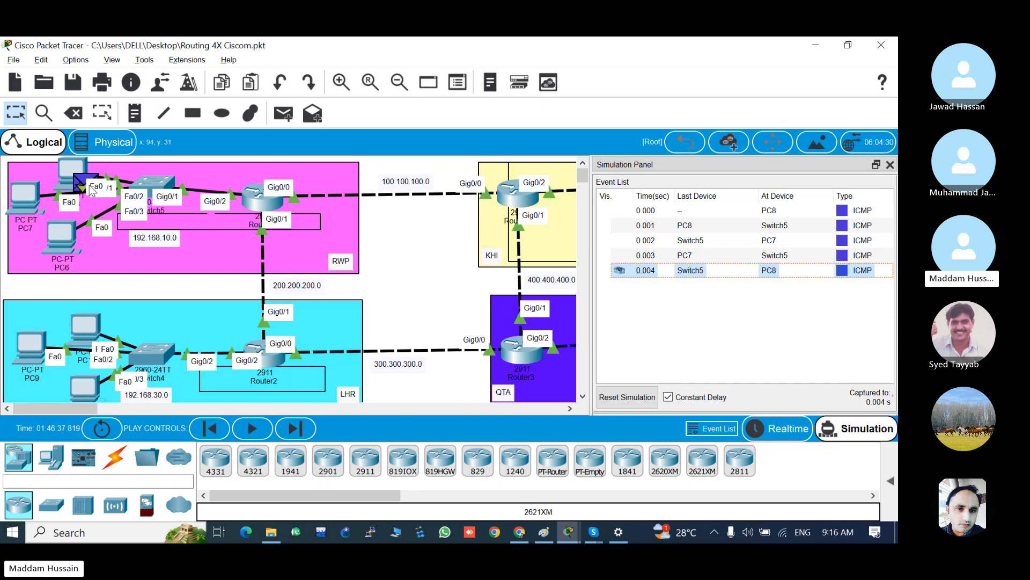
{"action": "mouse_move", "coordinate": [84, 194]}
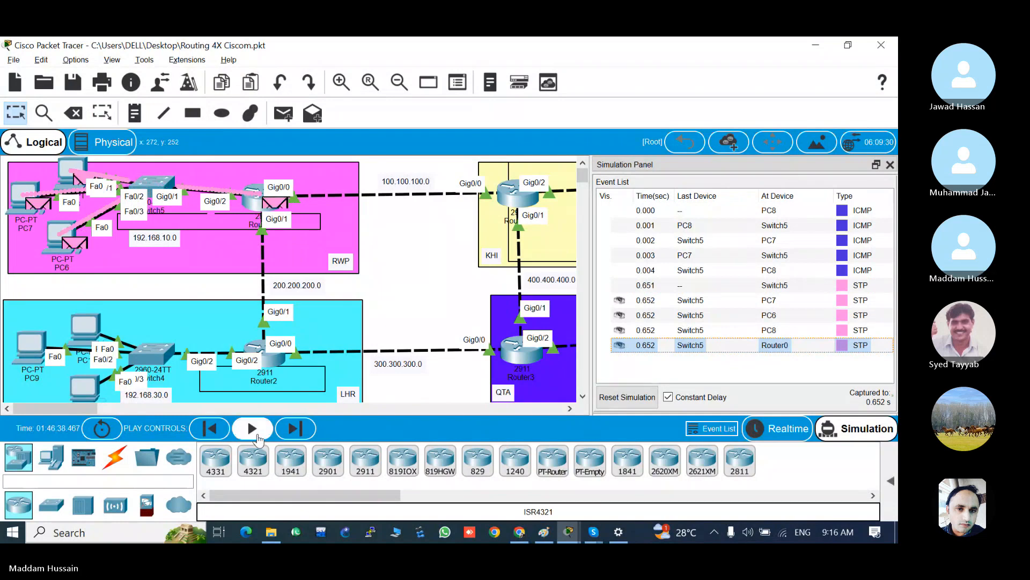
{"action": "left_click", "coordinate": [255, 430]}
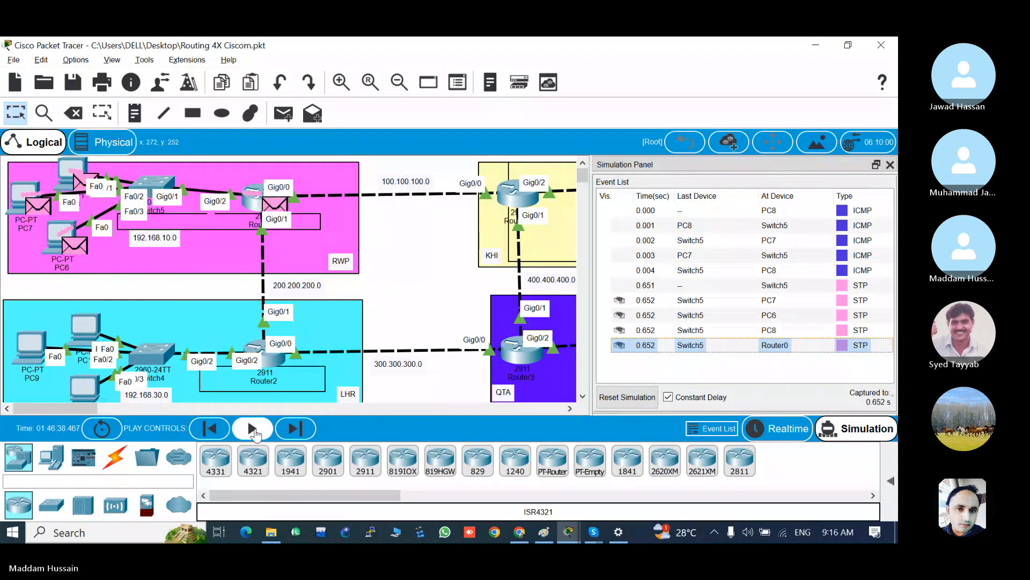
{"action": "left_click", "coordinate": [786, 430]}
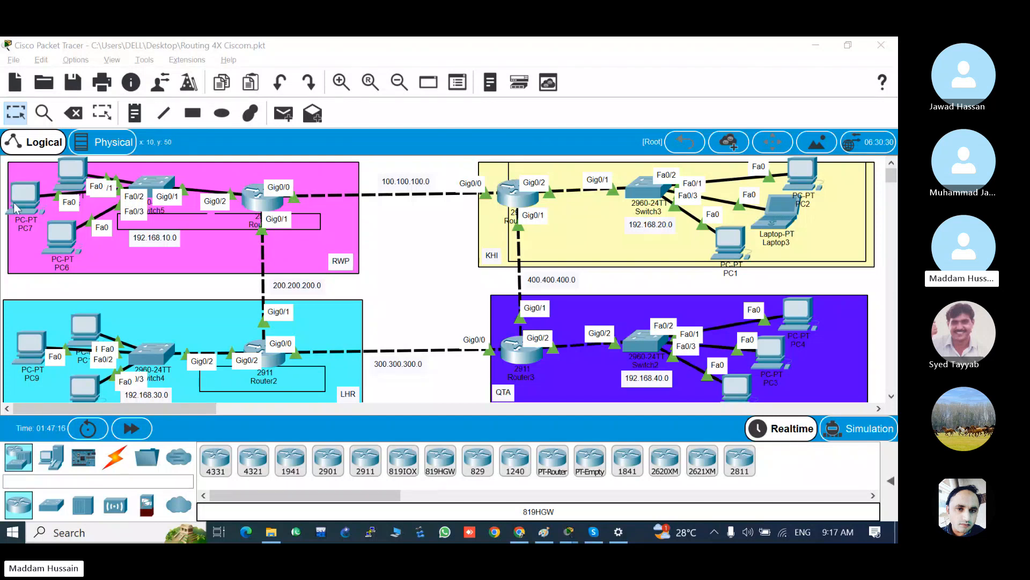
Step: Ping 100.100.100.2 on the RWP–KHI link from PC8's command prompt and close the PC8 window
{"action": "left_click", "coordinate": [68, 183]}
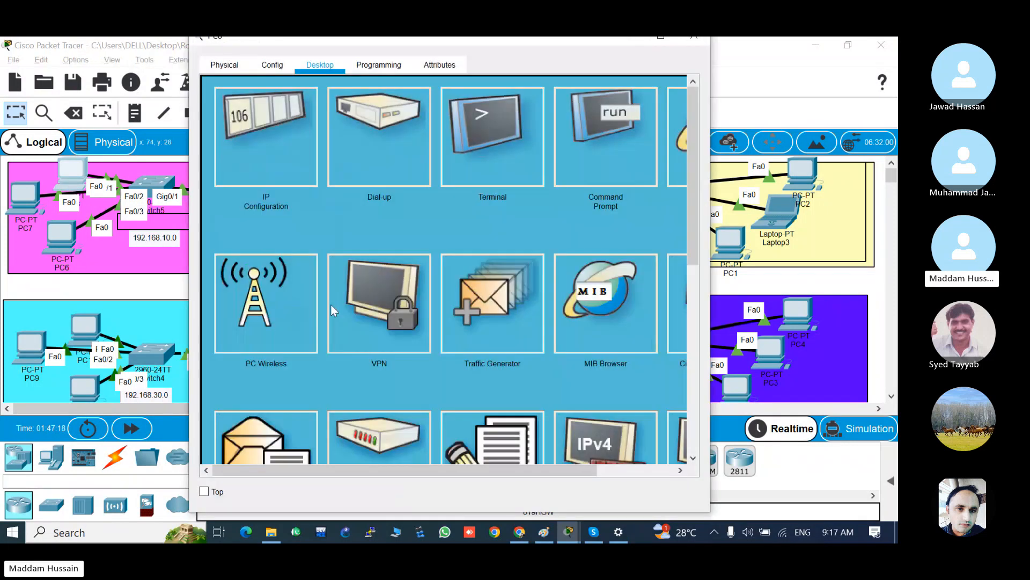
{"action": "left_click", "coordinate": [597, 146]}
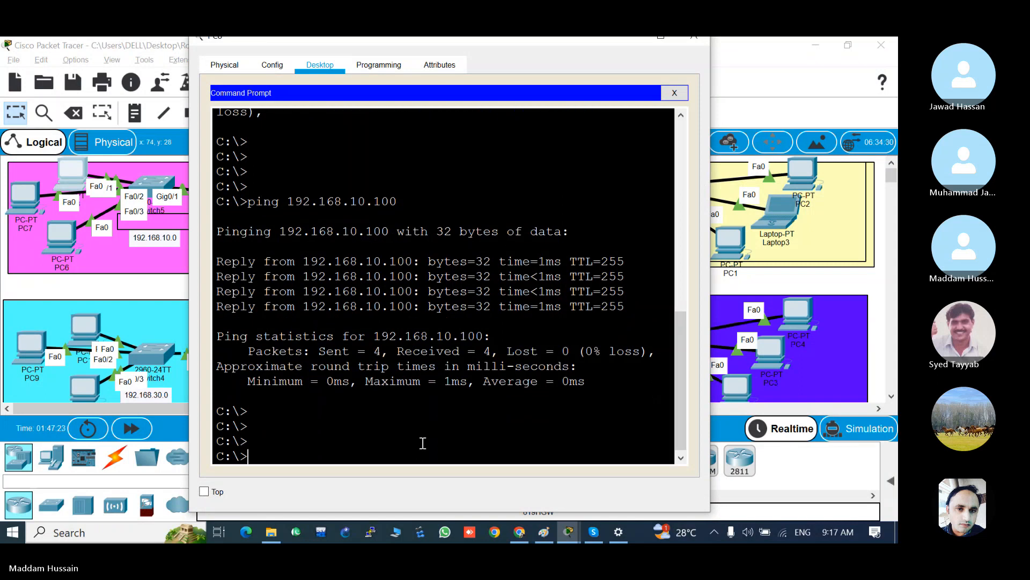
{"action": "key", "text": "Up"}
{"action": "key", "text": "BackSpace"}
{"action": "key", "text": "BackSpace"}
{"action": "key", "text": "BackSpace"}
{"action": "key", "text": "BackSpace"}
{"action": "key", "text": "BackSpace"}
{"action": "key", "text": "BackSpace"}
{"action": "key", "text": "BackSpace"}
{"action": "key", "text": "BackSpace"}
{"action": "key", "text": "BackSpace"}
{"action": "key", "text": "BackSpace"}
{"action": "key", "text": "BackSpace"}
{"action": "key", "text": "BackSpace"}
{"action": "key", "text": "BackSpace"}
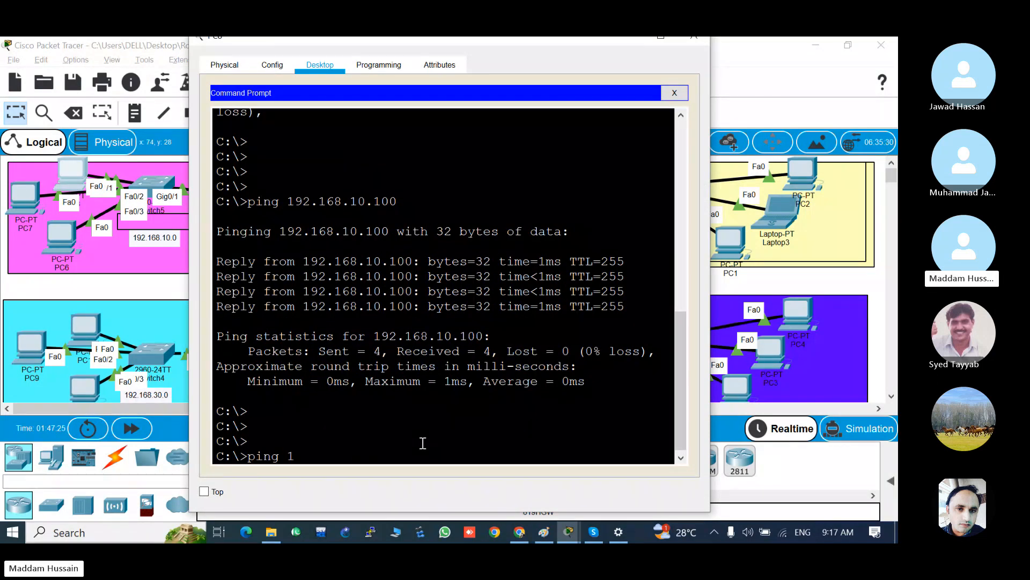
{"action": "type", "text": "00.100.100.2"}
{"action": "key", "text": "Return"}
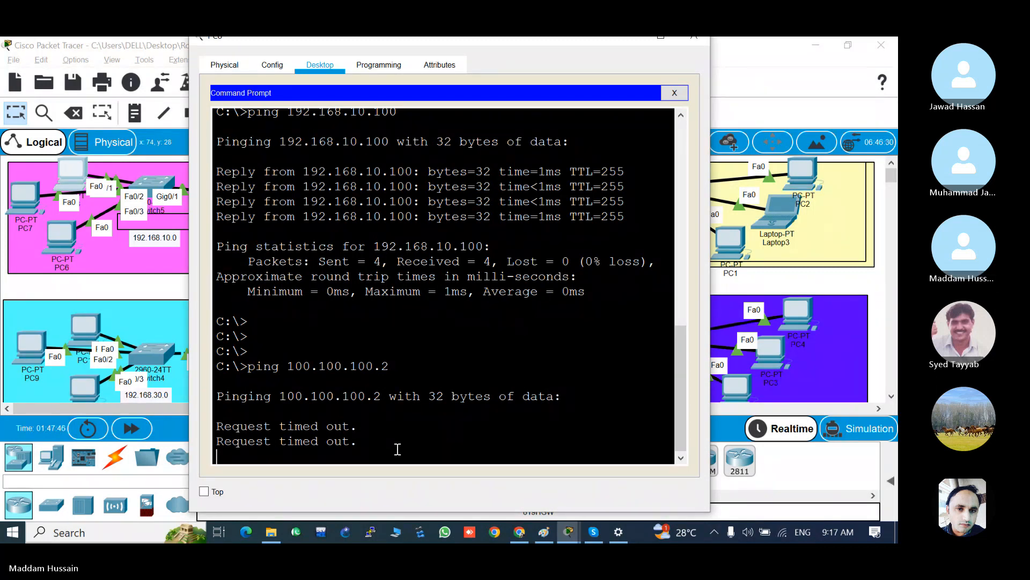
{"action": "left_click", "coordinate": [689, 37]}
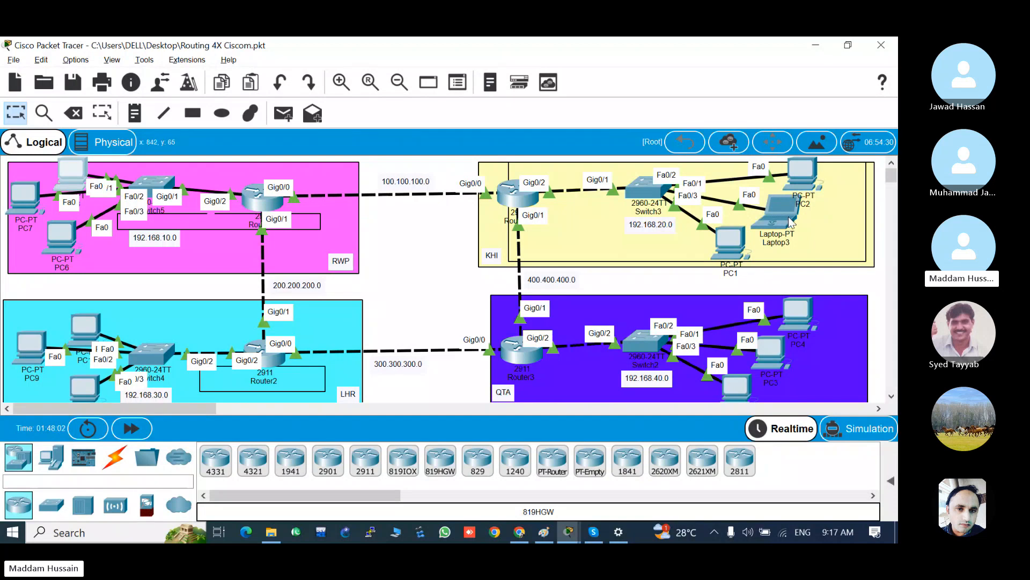
Step: Check the addressing of Laptop3 in KHI, ping 192.168.20.1 from PC8's command prompt, and close the window
{"action": "mouse_move", "coordinate": [790, 222]}
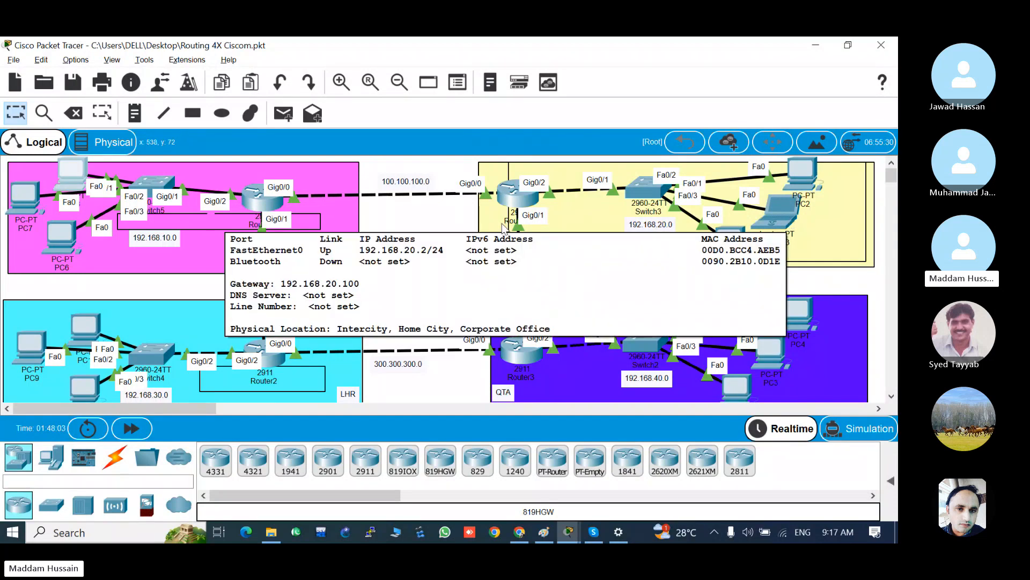
{"action": "left_click", "coordinate": [66, 168]}
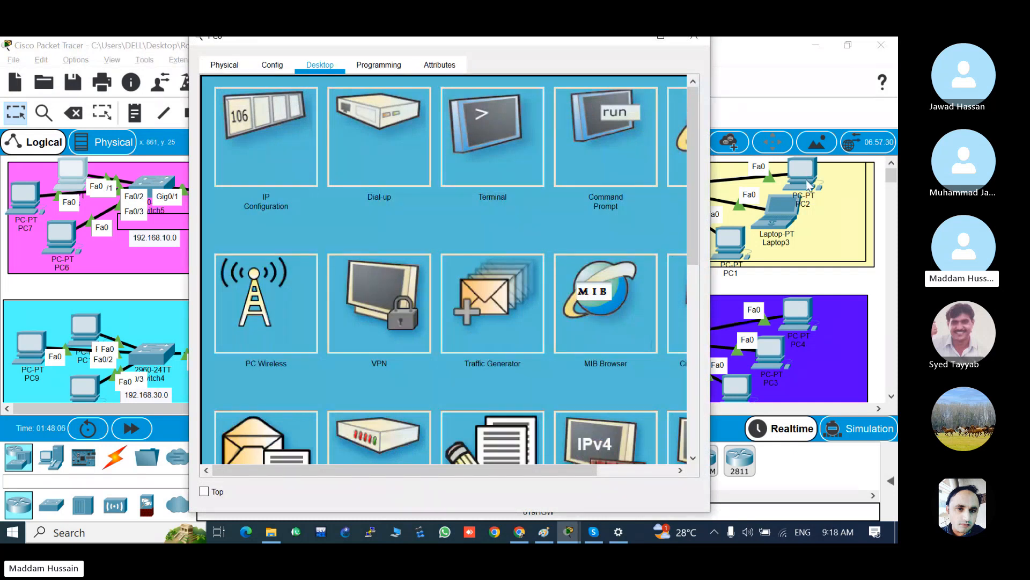
{"action": "left_click", "coordinate": [615, 172]}
{"action": "scroll", "coordinate": [409, 403], "scroll_direction": "down", "scroll_amount": 5}
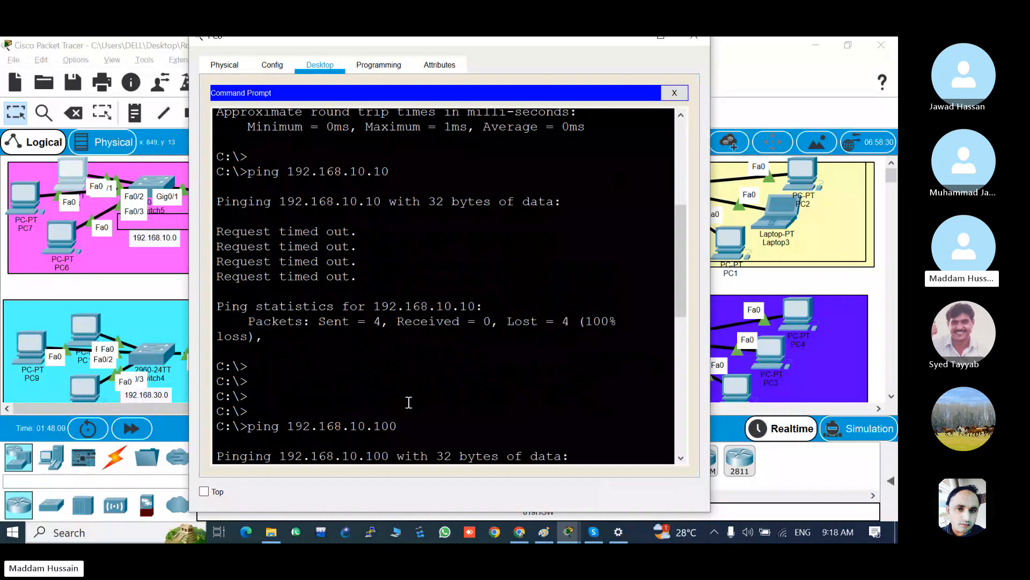
{"action": "scroll", "coordinate": [409, 403], "scroll_direction": "down", "scroll_amount": 5}
{"action": "scroll", "coordinate": [429, 423], "scroll_direction": "down", "scroll_amount": 2}
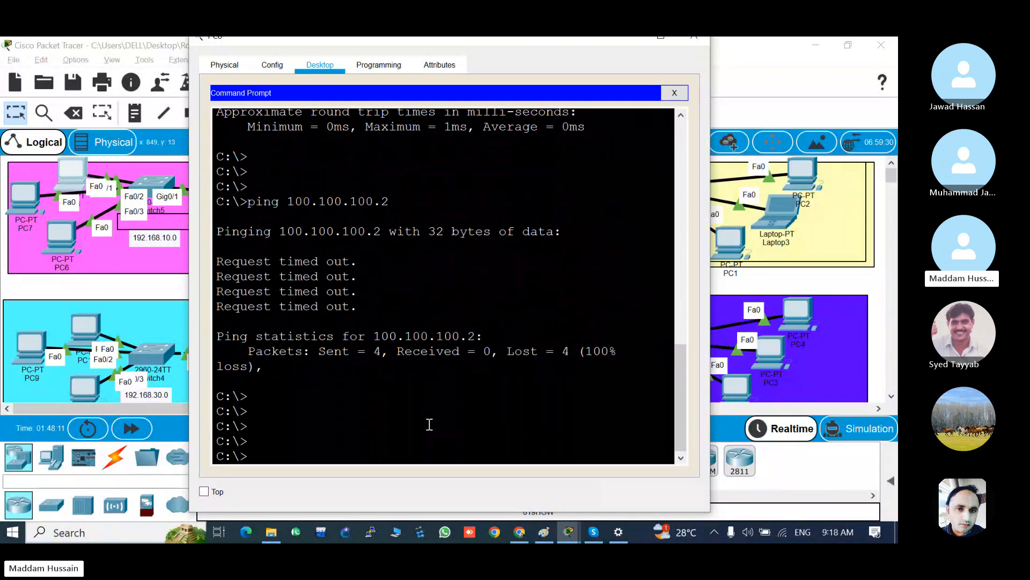
{"action": "type", "text": "ping 192.168.20.1"}
{"action": "key", "text": "Return"}
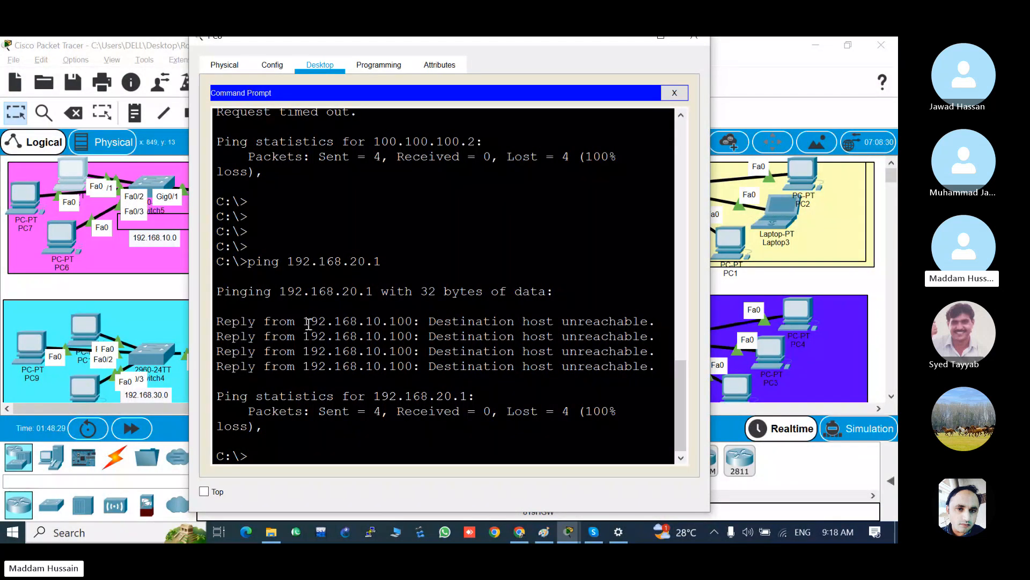
{"action": "key", "text": "alt+F4"}
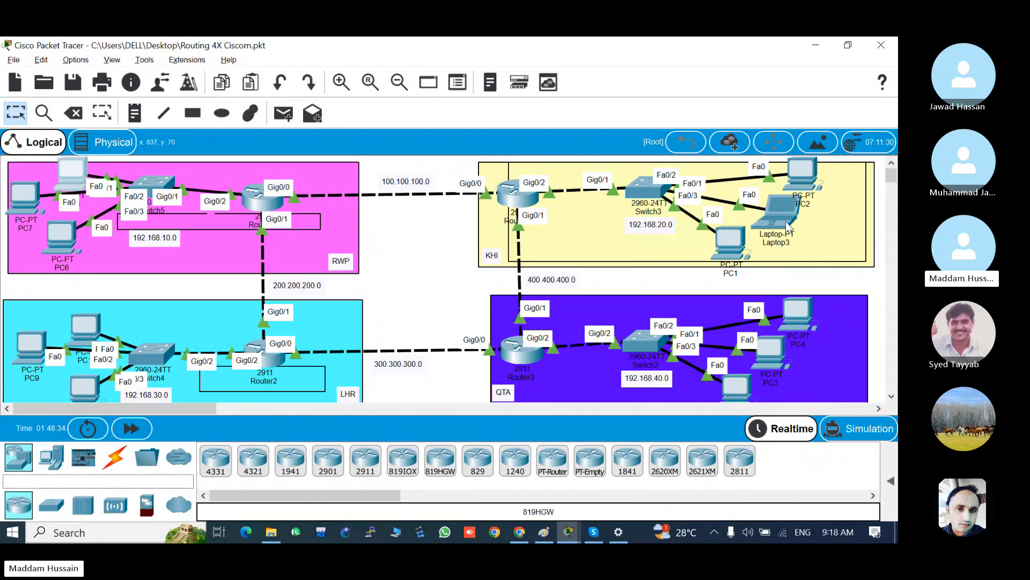
Step: Reopen PC8's command prompt to review the replies to the 192.168.20.1 ping, and close it again
{"action": "mouse_move", "coordinate": [799, 218]}
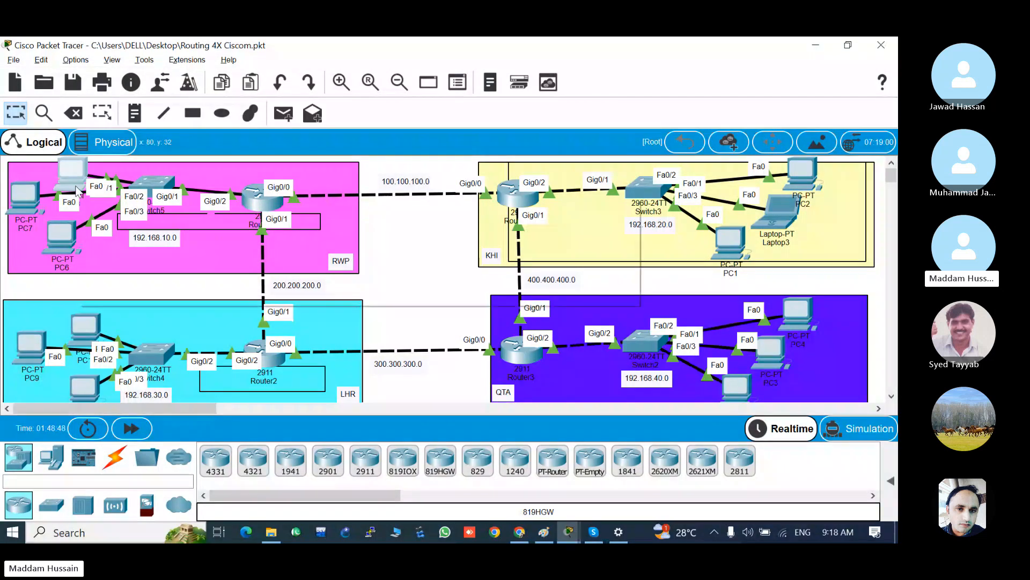
{"action": "left_click", "coordinate": [69, 166]}
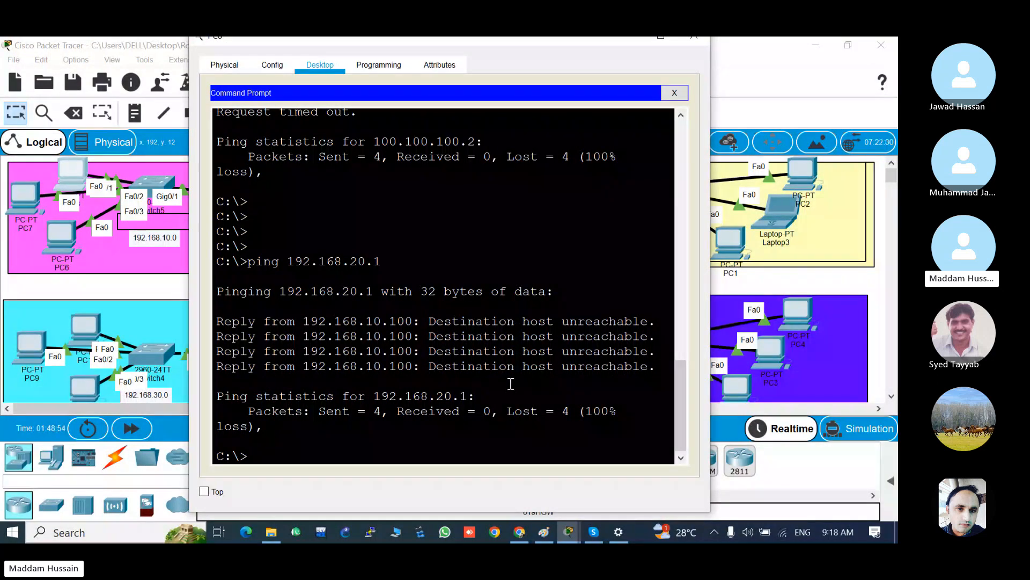
{"action": "key", "text": "alt+F4"}
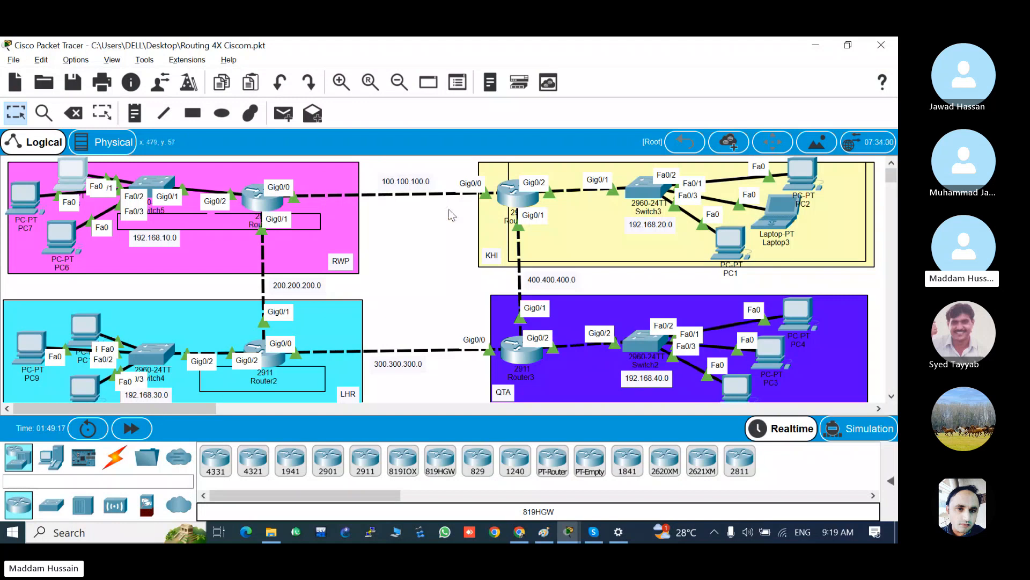
Step: Open the command-line interface of Router0 in RWP and enter privileged EXEC mode with enable
{"action": "left_click", "coordinate": [265, 199]}
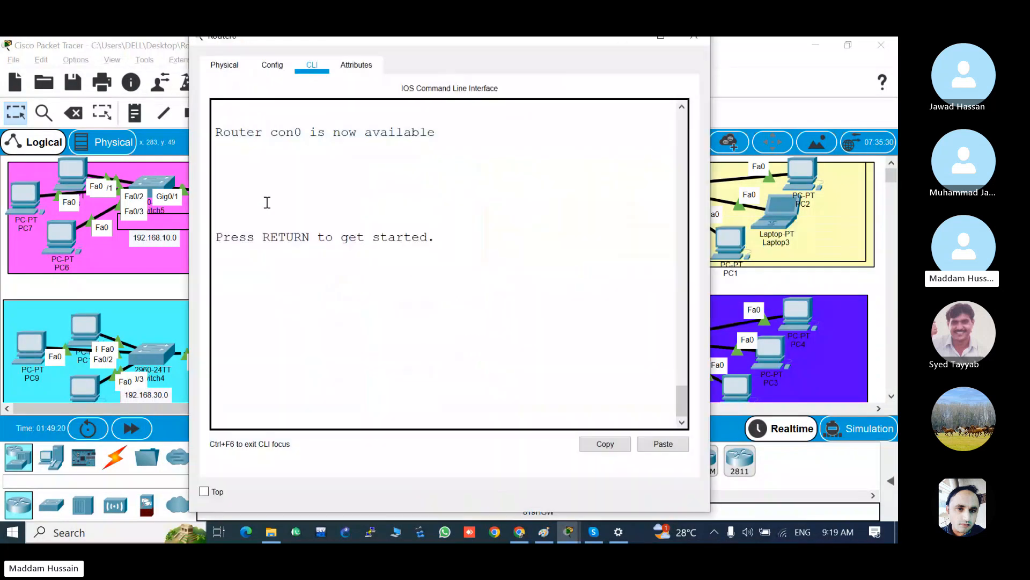
{"action": "key", "text": "Return"}
{"action": "key", "text": "Return"}
{"action": "key", "text": "Return"}
{"action": "key", "text": "Return"}
{"action": "key", "text": "Return"}
{"action": "key", "text": "Return"}
{"action": "key", "text": "Return"}
{"action": "key", "text": "Return"}
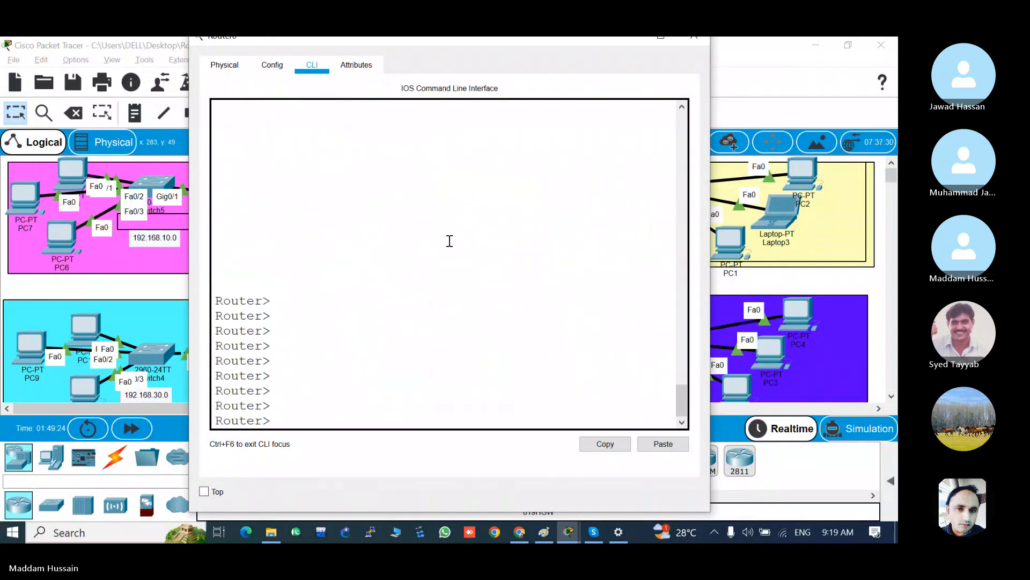
{"action": "type", "text": "en"}
{"action": "key", "text": "Tab"}
{"action": "key", "text": "Return"}
{"action": "key", "text": "Return"}
{"action": "key", "text": "Return"}
{"action": "key", "text": "Return"}
{"action": "key", "text": "Return"}
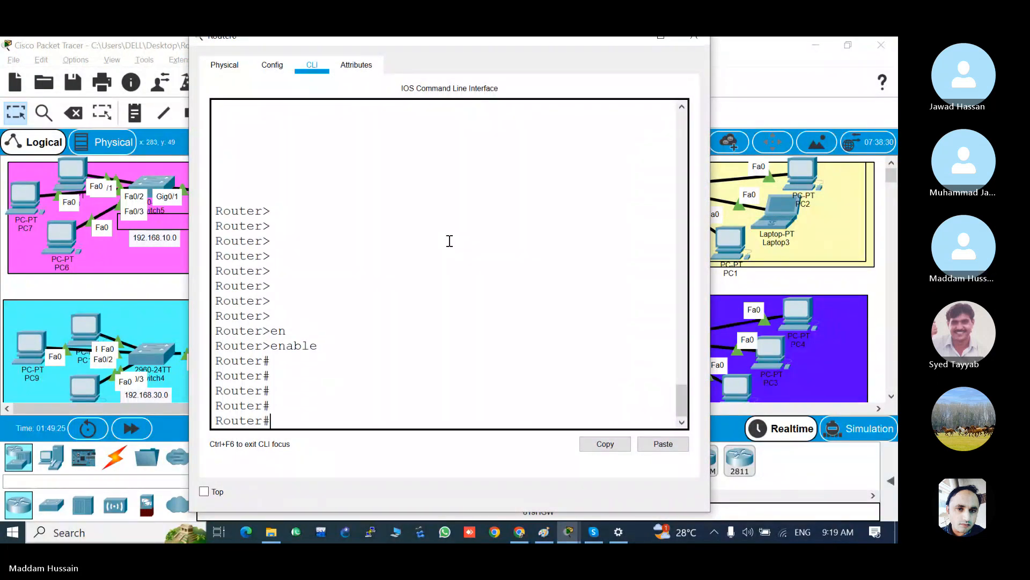
Step: Enter global configuration mode on Router0 from the terminal and maximize the router's window
{"action": "type", "text": "conf"}
{"action": "key", "text": "Tab"}
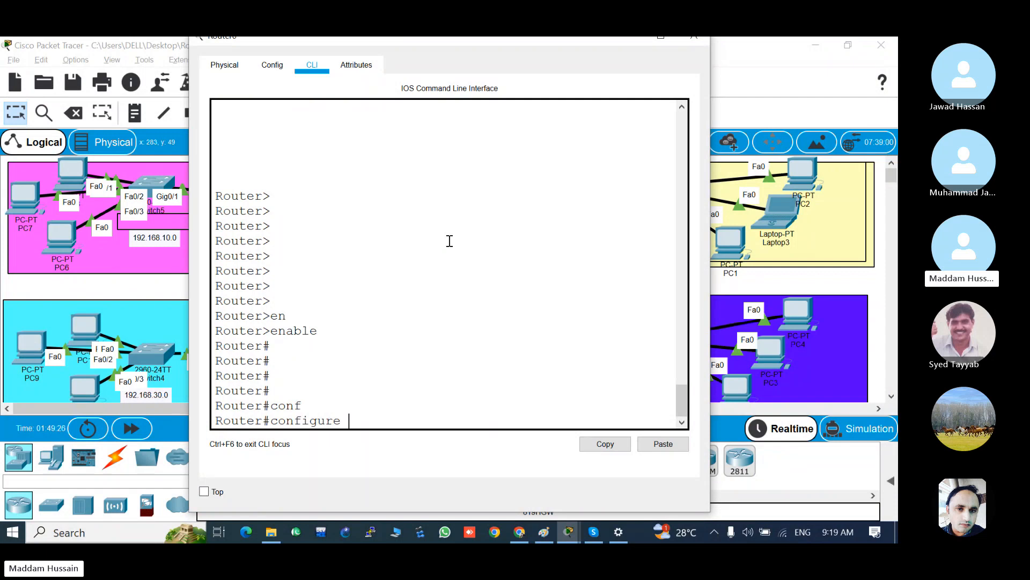
{"action": "key", "text": "Return"}
{"action": "key", "text": "Return"}
{"action": "key", "text": "Return"}
{"action": "key", "text": "Return"}
{"action": "key", "text": "Return"}
{"action": "key", "text": "Return"}
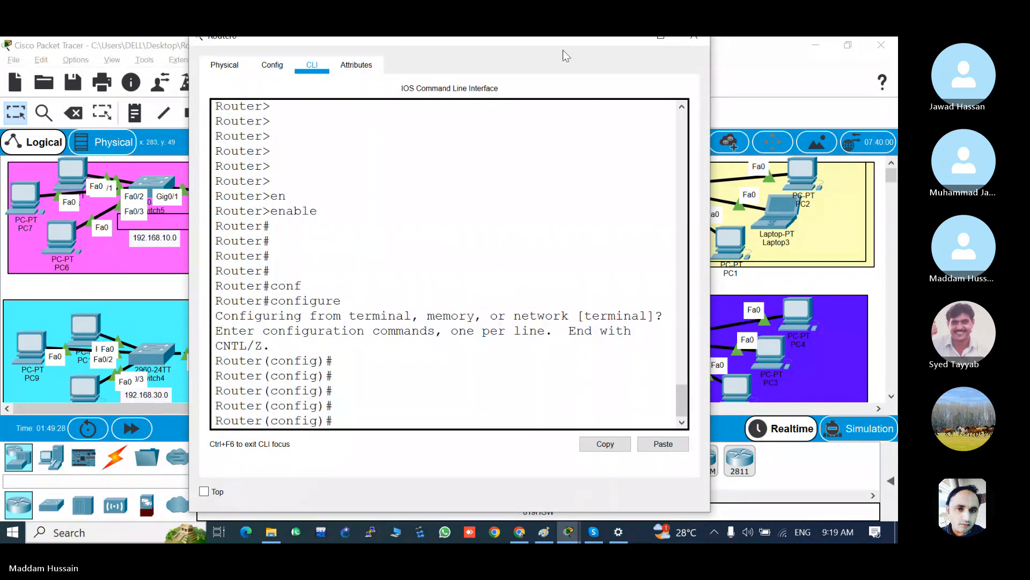
{"action": "left_click_drag", "start_coordinate": [562, 50], "coordinate": [664, 55]}
{"action": "left_click", "coordinate": [650, 59]}
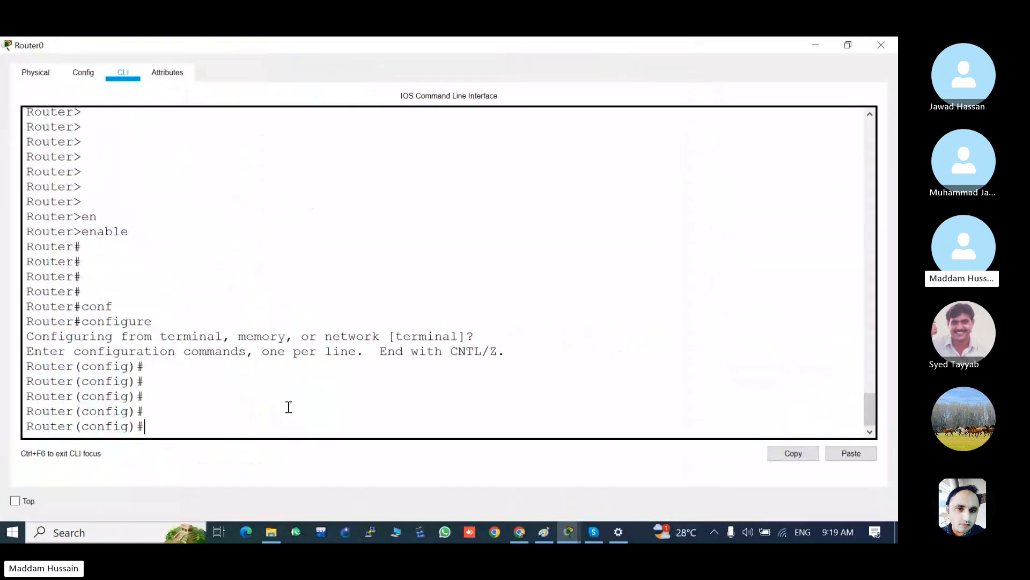
Step: Start an ip route command on Router0 for the KHI network 192.168.20.0 with mask 255.255.255.0, consulting the topology for the address
{"action": "type", "text": "ip rout"}
{"action": "key", "text": "Tab"}
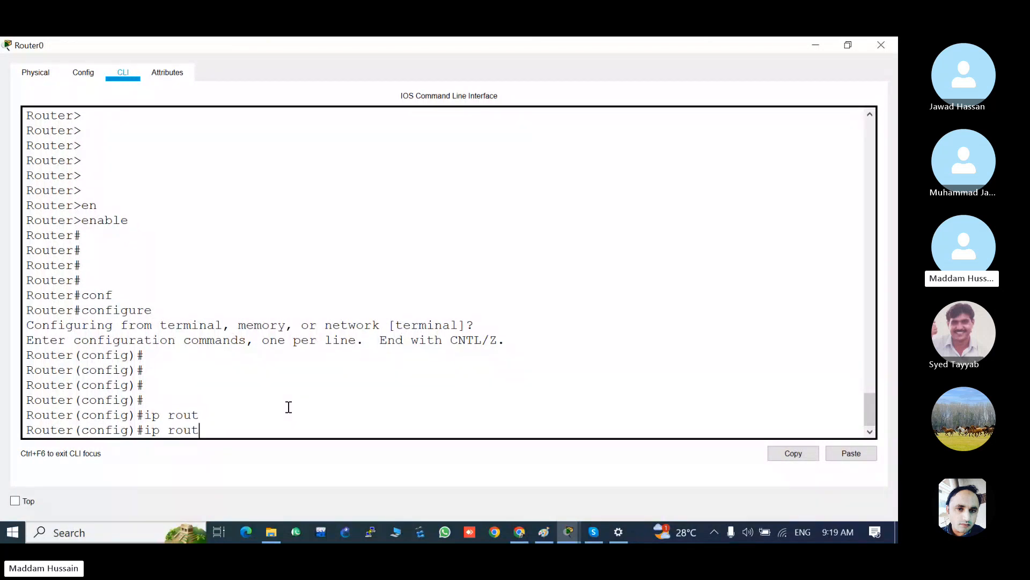
{"action": "type", "text": "e"}
{"action": "key", "text": "alt+Tab"}
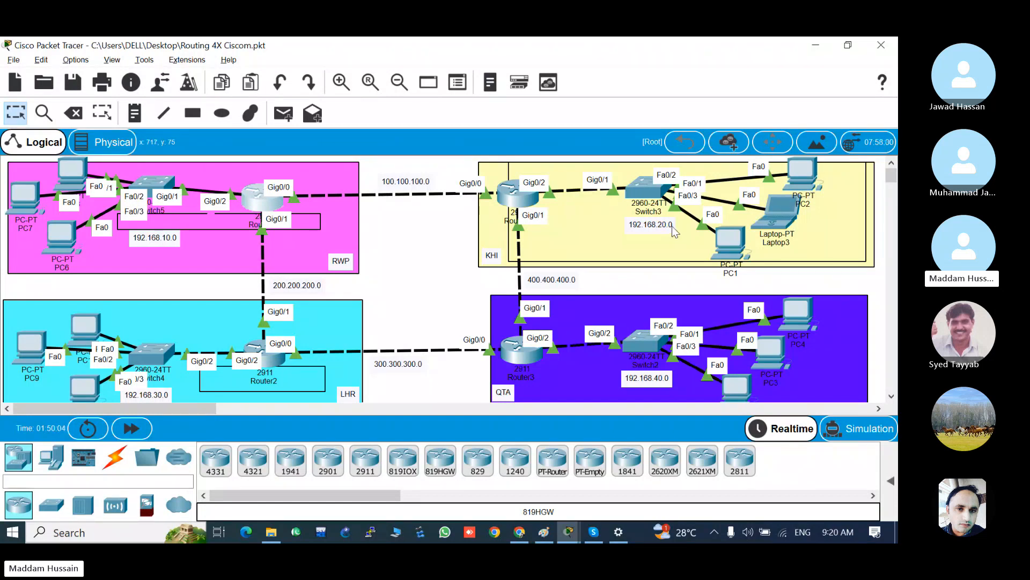
{"action": "key", "text": "alt+Tab"}
{"action": "type", "text": "192.16"}
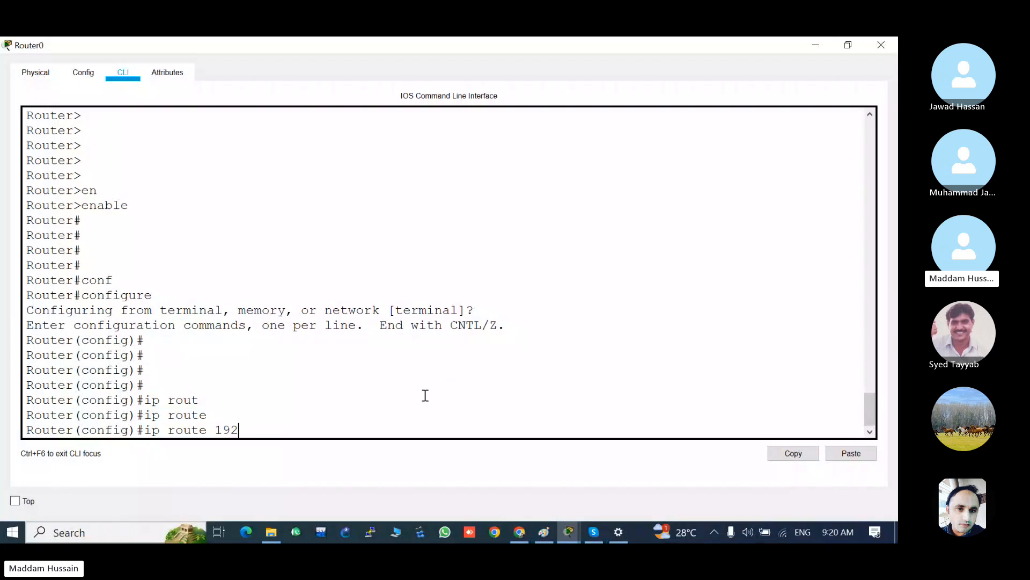
{"action": "type", "text": "8.20.0"}
{"action": "key", "text": "alt+Tab"}
{"action": "type", "text": "255.25"}
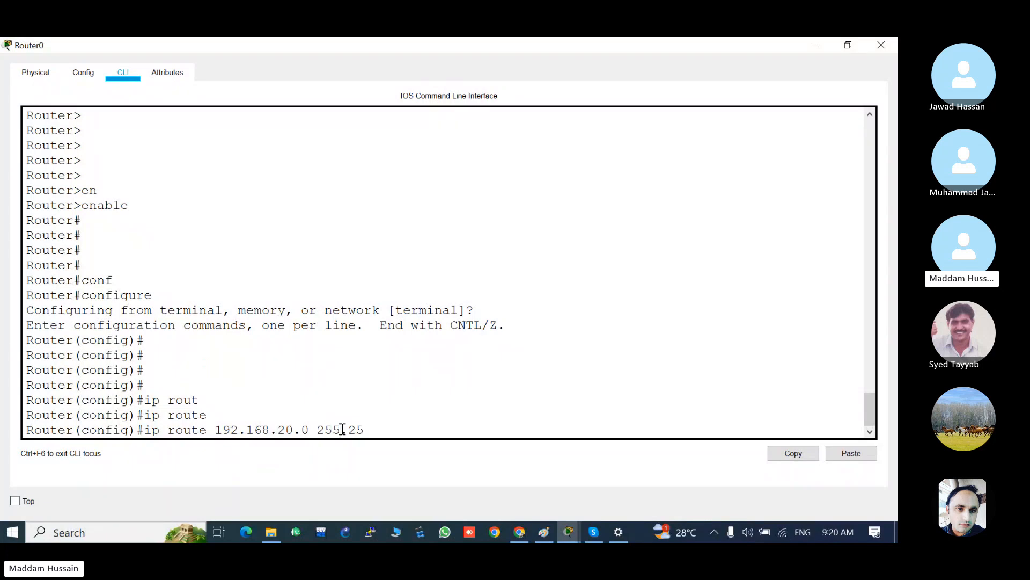
{"action": "type", "text": "5.255 "}
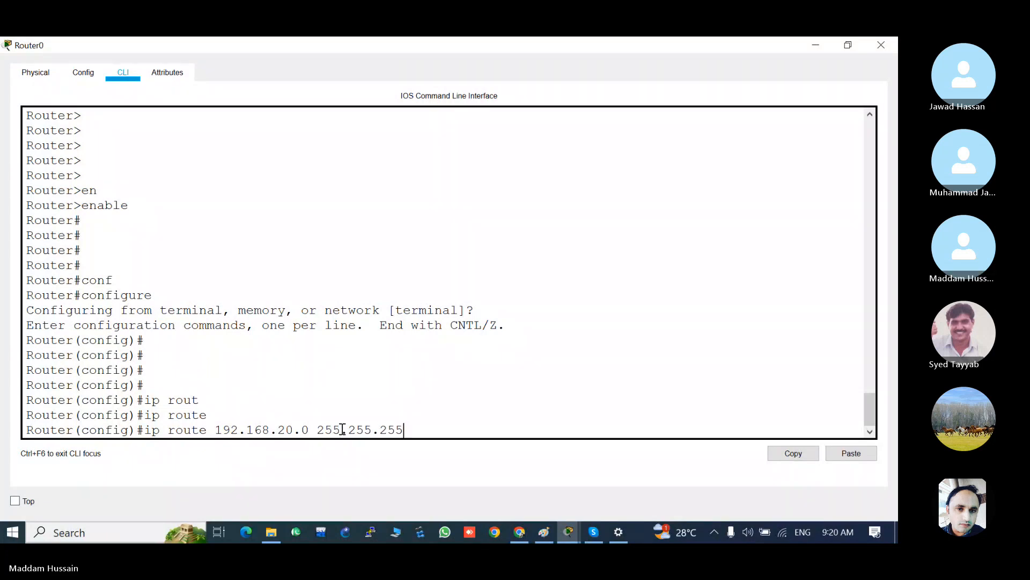
{"action": "type", "text": ".0"}
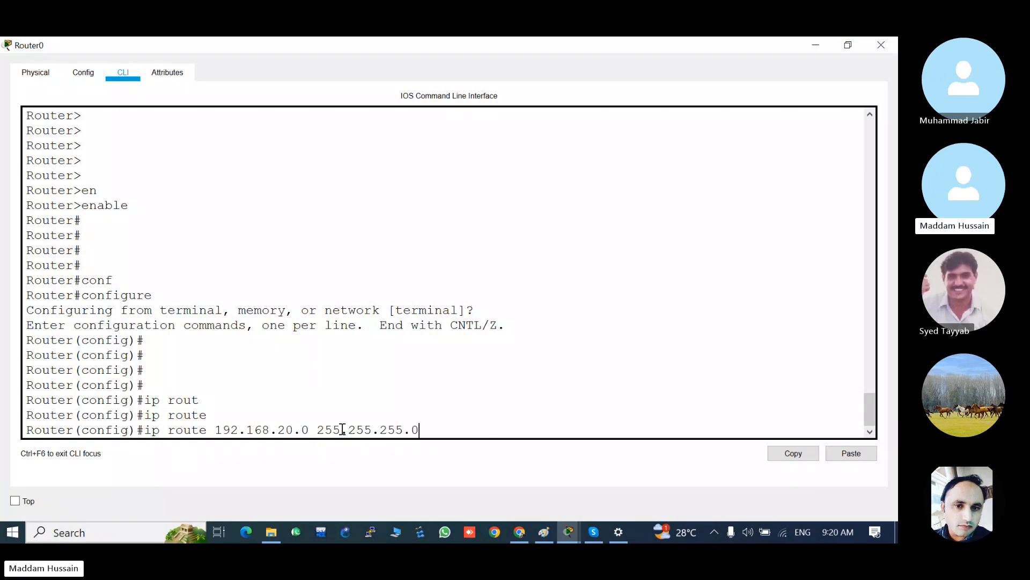
Step: Check Router0's link towards KHI in the topology and add gigabitEthernet 0/0 as the route's exit interface
{"action": "key", "text": "alt+Tab"}
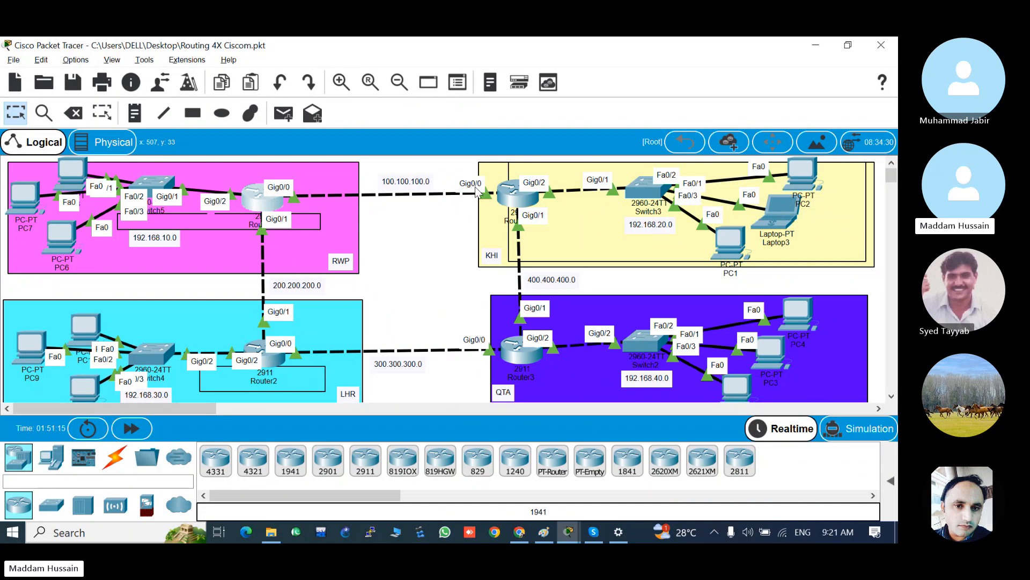
{"action": "key", "text": "alt+Tab"}
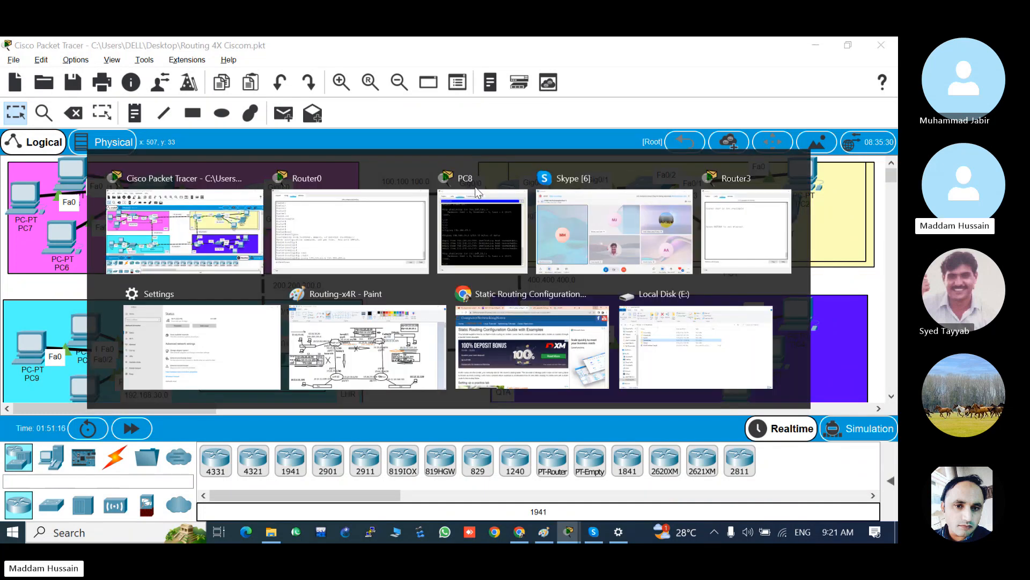
{"action": "key", "text": "Escape"}
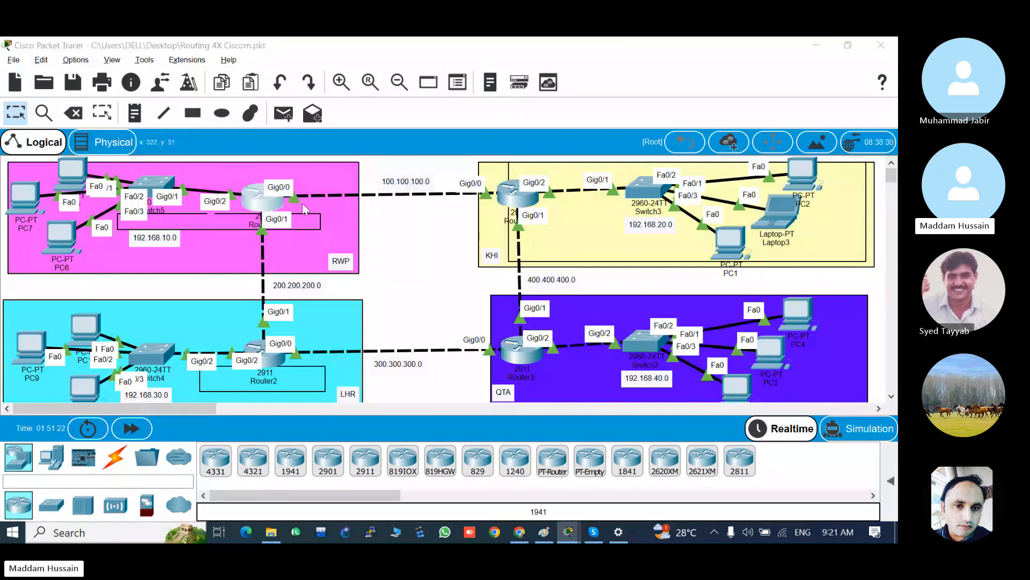
{"action": "key", "text": "alt+Tab"}
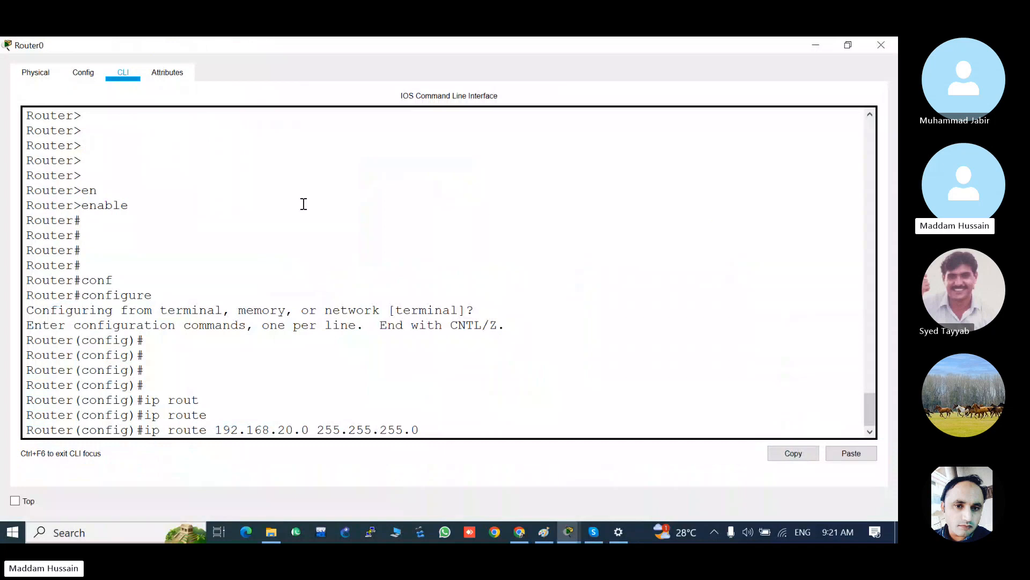
{"action": "type", "text": "in"}
{"action": "key", "text": "Tab"}
{"action": "key", "text": "BackSpace"}
{"action": "key", "text": "BackSpace"}
{"action": "type", "text": "gi"}
{"action": "key", "text": "Tab"}
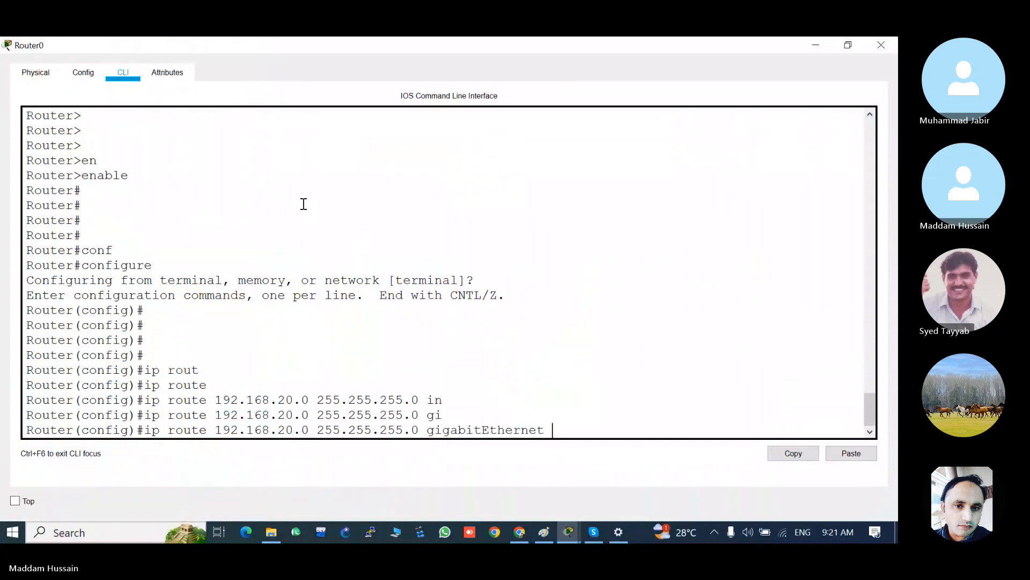
{"action": "type", "text": "0"}
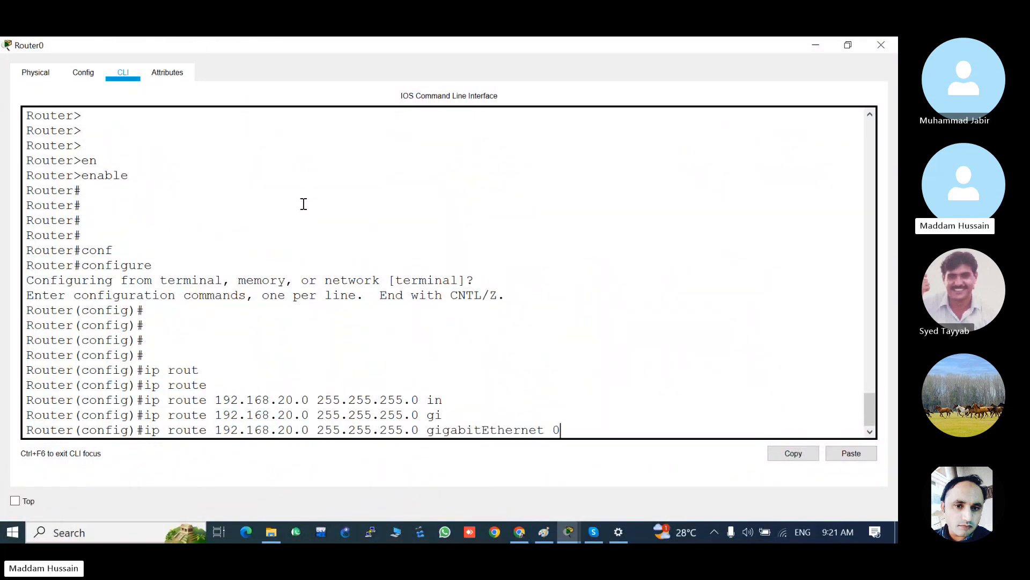
{"action": "type", "text": "/0"}
Step: Review the topology once more and submit the static route to 192.168.20.0 on Router0
{"action": "key", "text": "alt+Tab"}
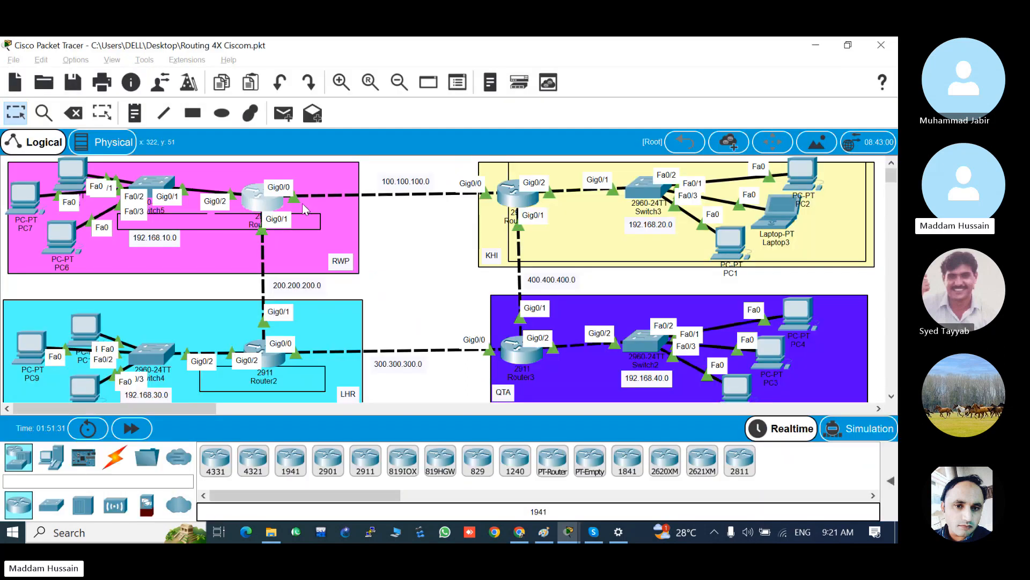
{"action": "left_click", "coordinate": [47, 196]}
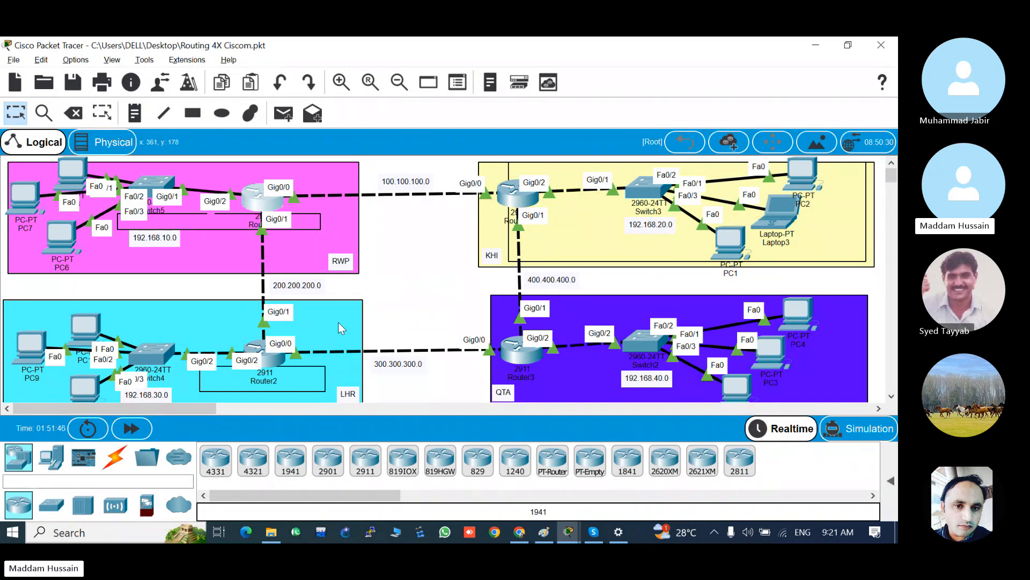
{"action": "key", "text": "alt+Tab"}
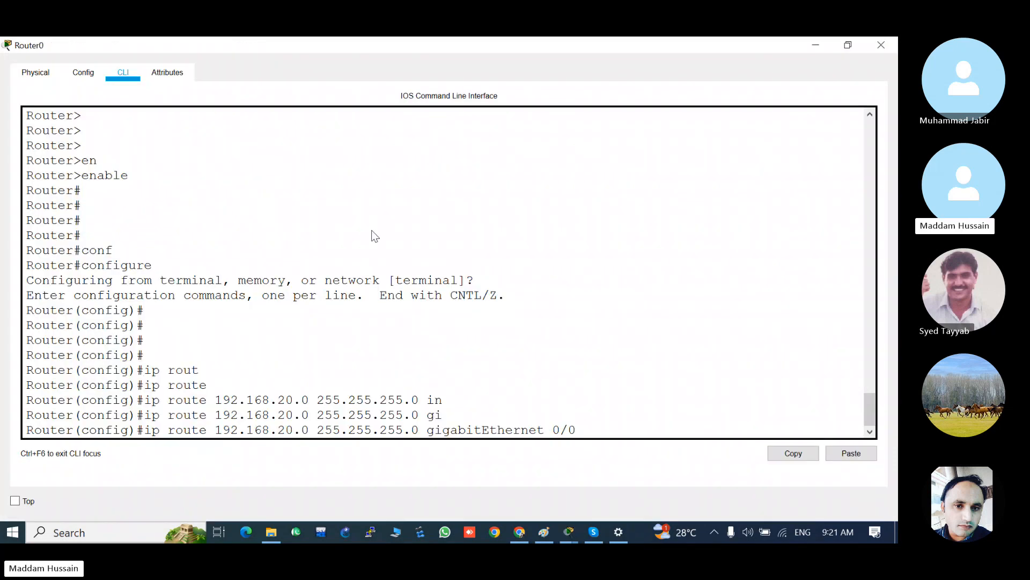
{"action": "left_click", "coordinate": [371, 231]}
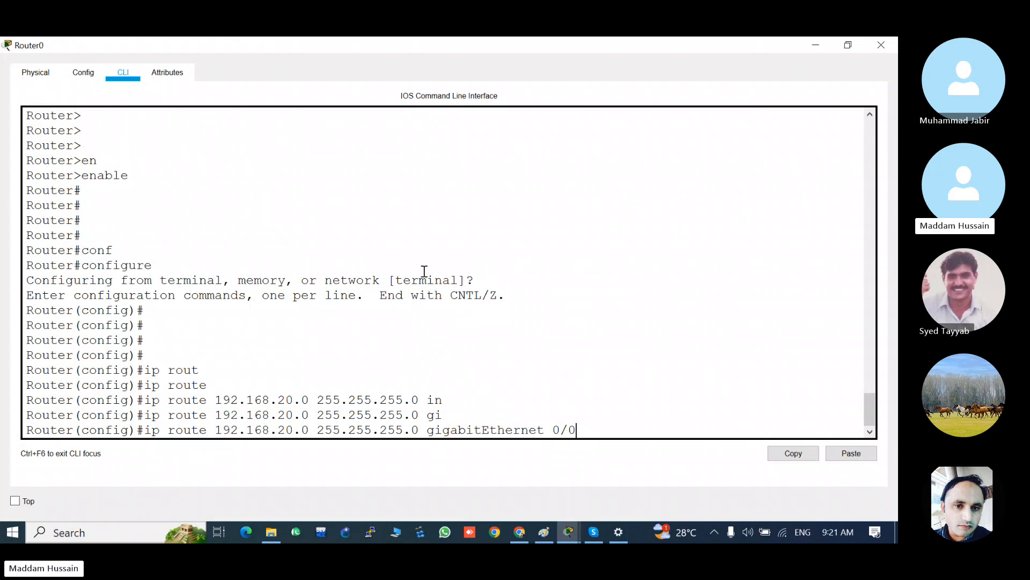
{"action": "key", "text": "Return"}
{"action": "key", "text": "Return"}
{"action": "key", "text": "Return"}
{"action": "key", "text": "Return"}
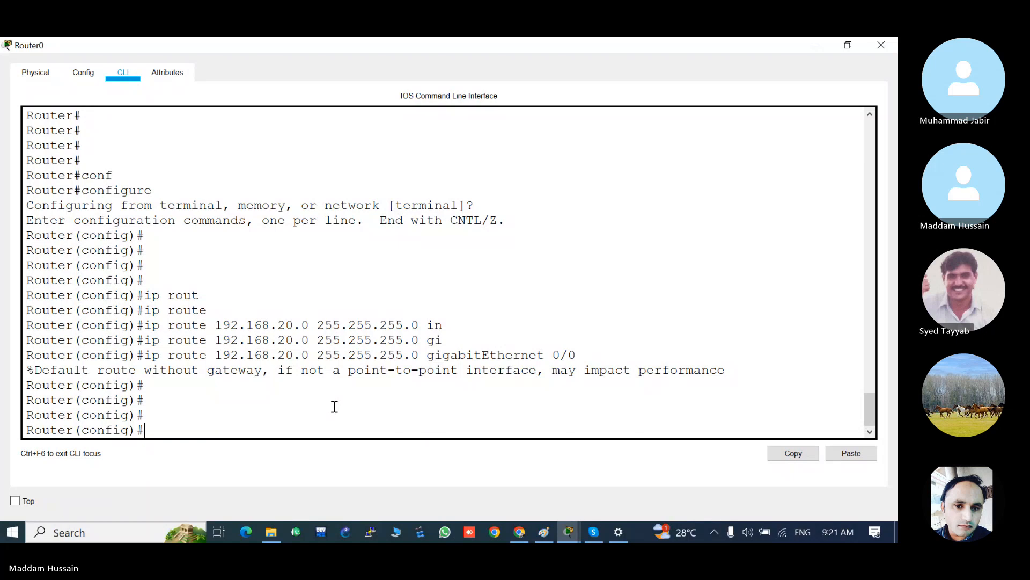
{"action": "key", "text": "Return"}
{"action": "key", "text": "Return"}
{"action": "key", "text": "Return"}
{"action": "key", "text": "Return"}
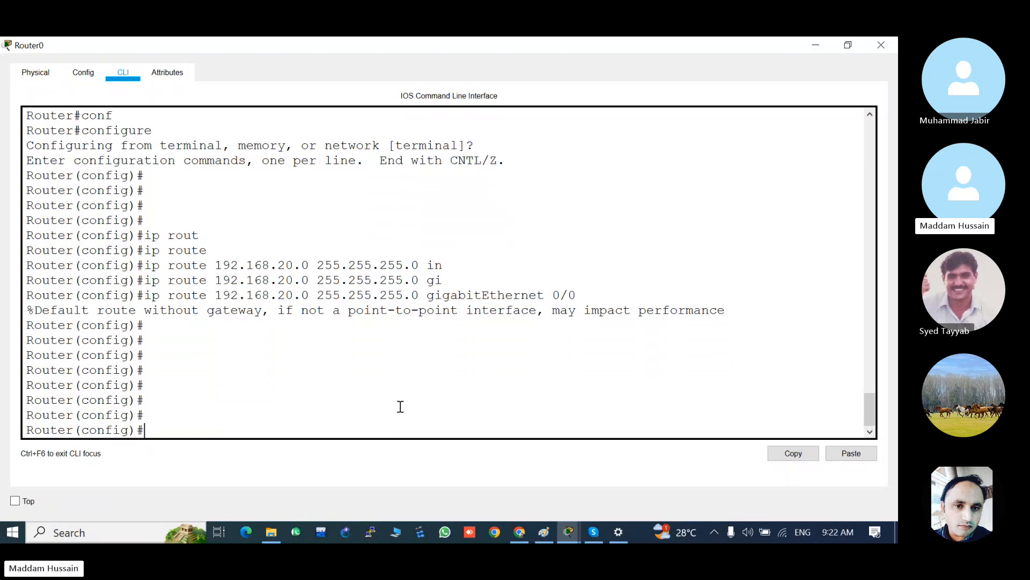
{"action": "key", "text": "Return"}
{"action": "key", "text": "Return"}
{"action": "key", "text": "Return"}
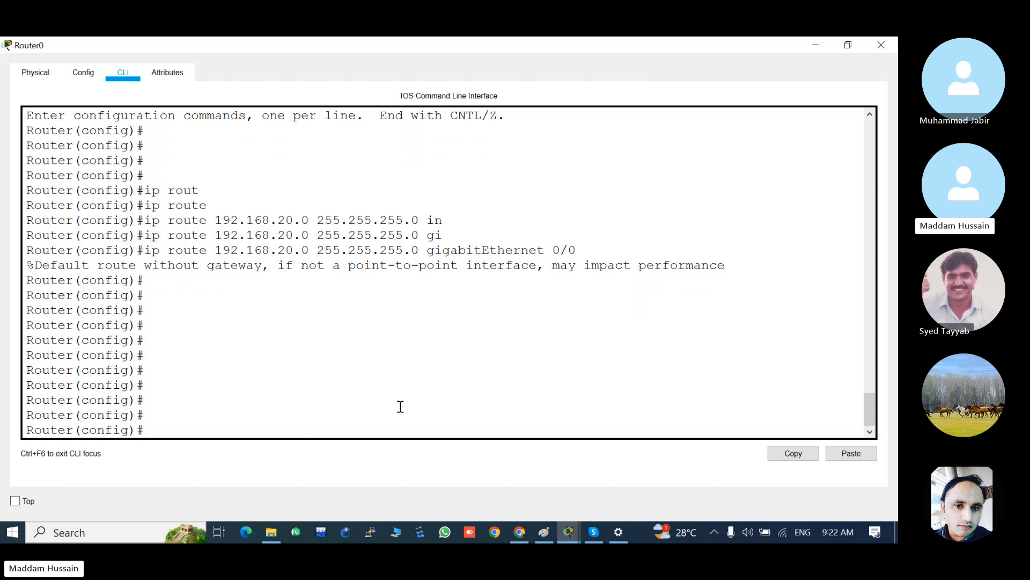
Step: Ping 192.168.20.1 again from PC8's command prompt, review the replies, and return to the topology
{"action": "key", "text": "alt+Tab"}
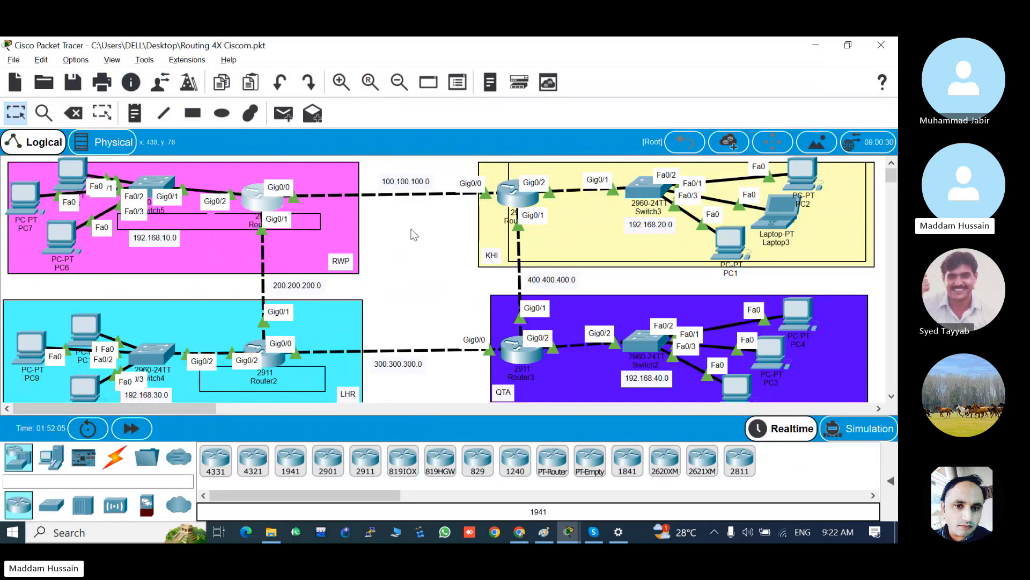
{"action": "left_click", "coordinate": [83, 181]}
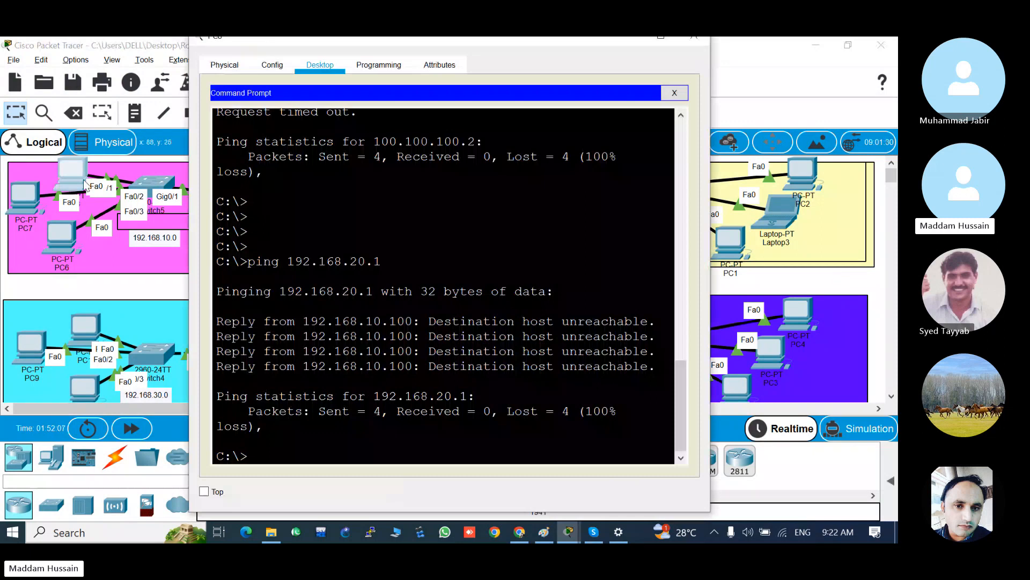
{"action": "left_click", "coordinate": [324, 417]}
{"action": "key", "text": "Up"}
{"action": "key", "text": "Return"}
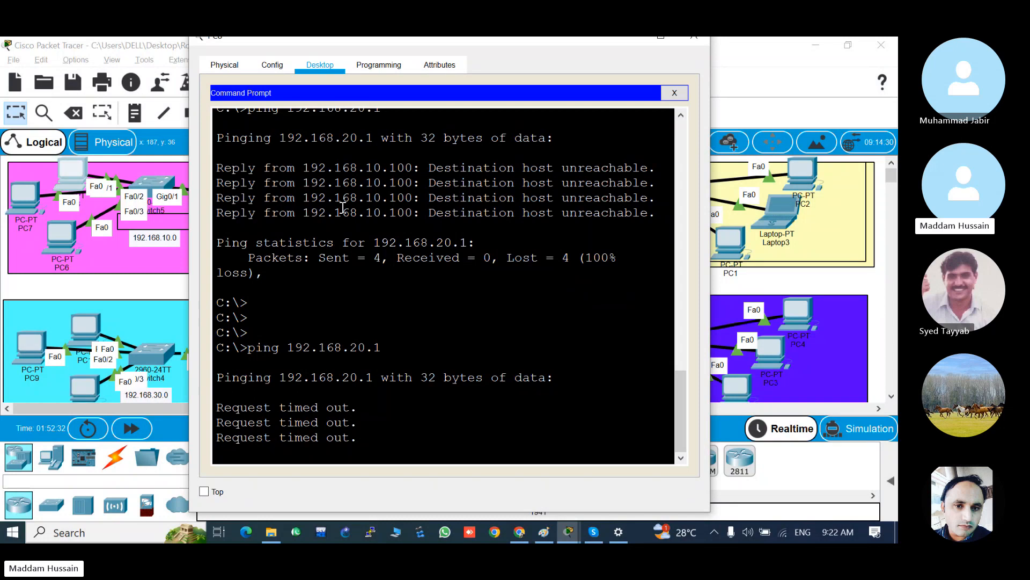
{"action": "key", "text": "alt+Tab"}
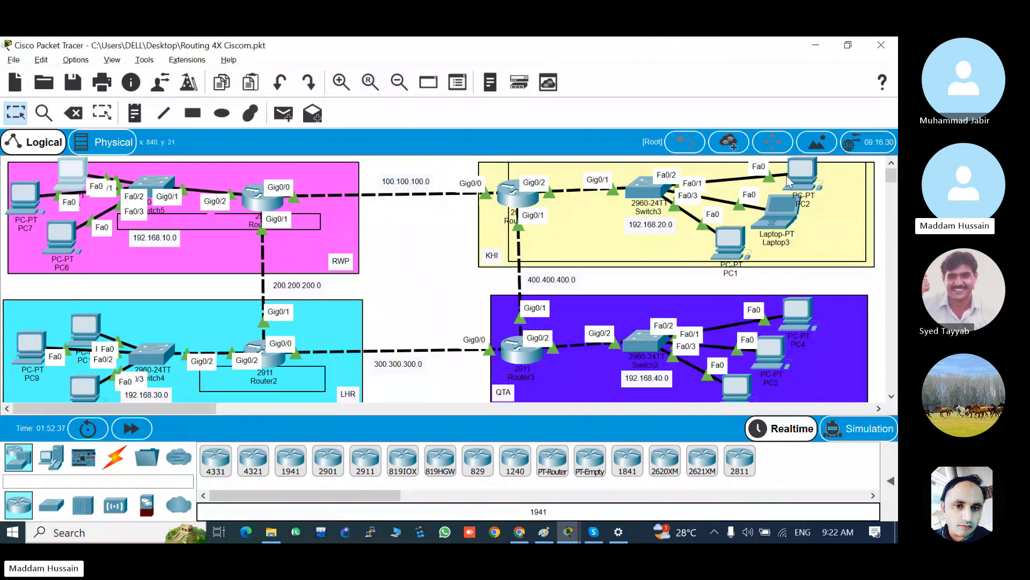
{"action": "key", "text": "alt+Tab"}
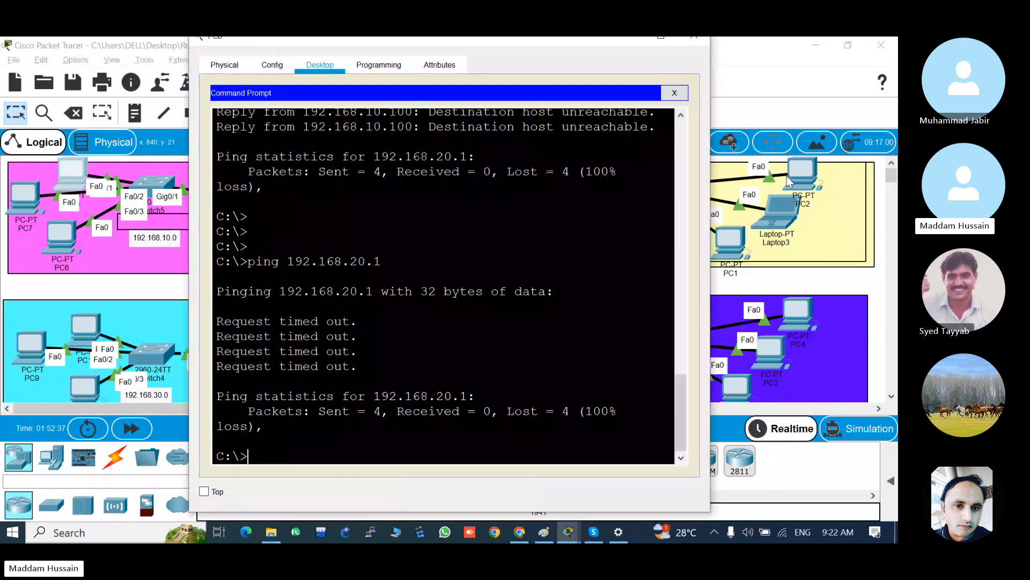
{"action": "scroll", "coordinate": [381, 181], "scroll_direction": "up", "scroll_amount": 2}
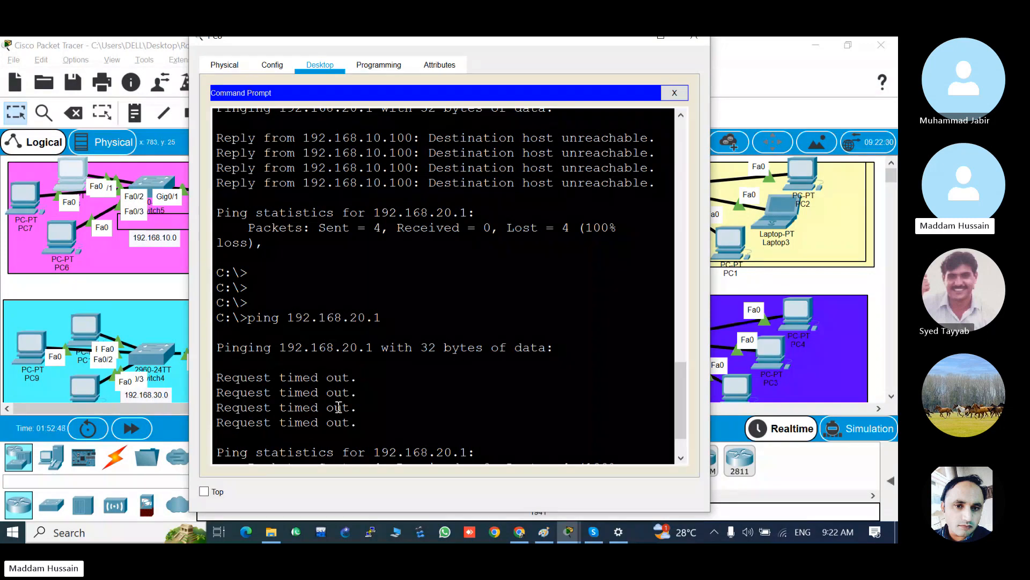
{"action": "left_click", "coordinate": [180, 272]}
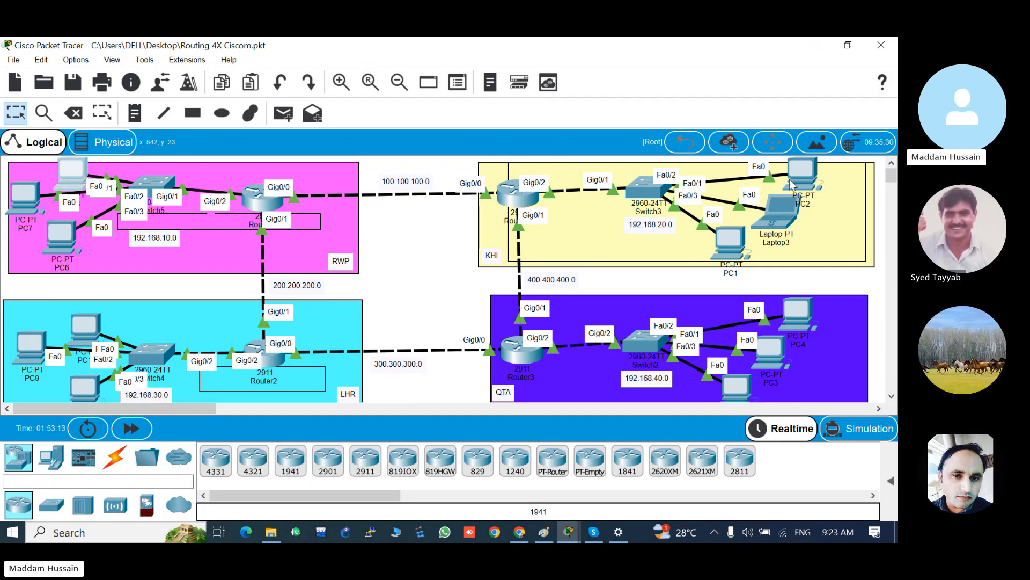
Step: Open the command-line interface of the KHI router and enter privileged EXEC mode with enable
{"action": "mouse_move", "coordinate": [805, 212]}
{"action": "mouse_move", "coordinate": [515, 192]}
{"action": "left_click", "coordinate": [525, 203]}
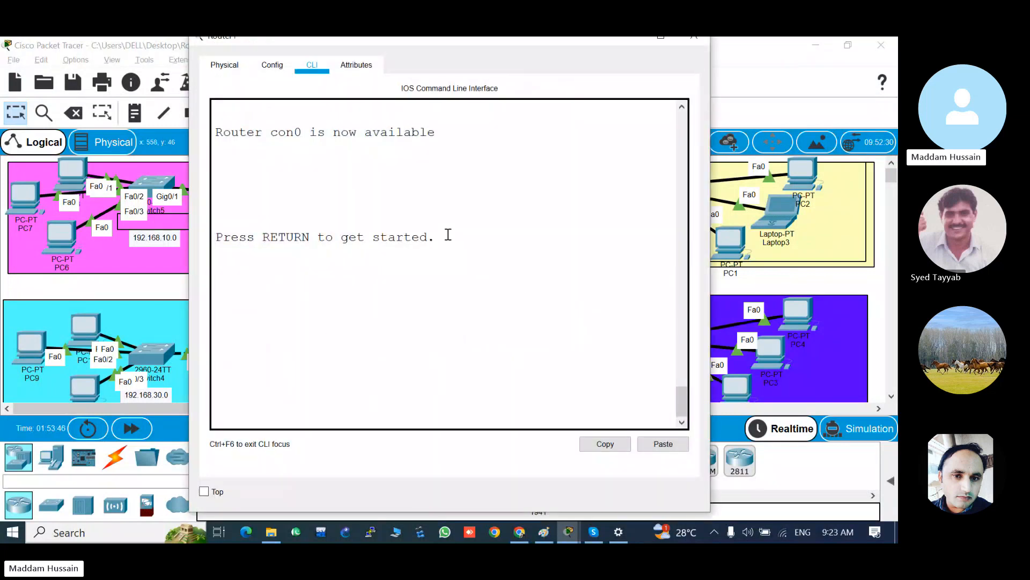
{"action": "key", "text": "Return"}
{"action": "key", "text": "Return"}
{"action": "key", "text": "Return"}
{"action": "key", "text": "Return"}
{"action": "key", "text": "Return"}
{"action": "key", "text": "Return"}
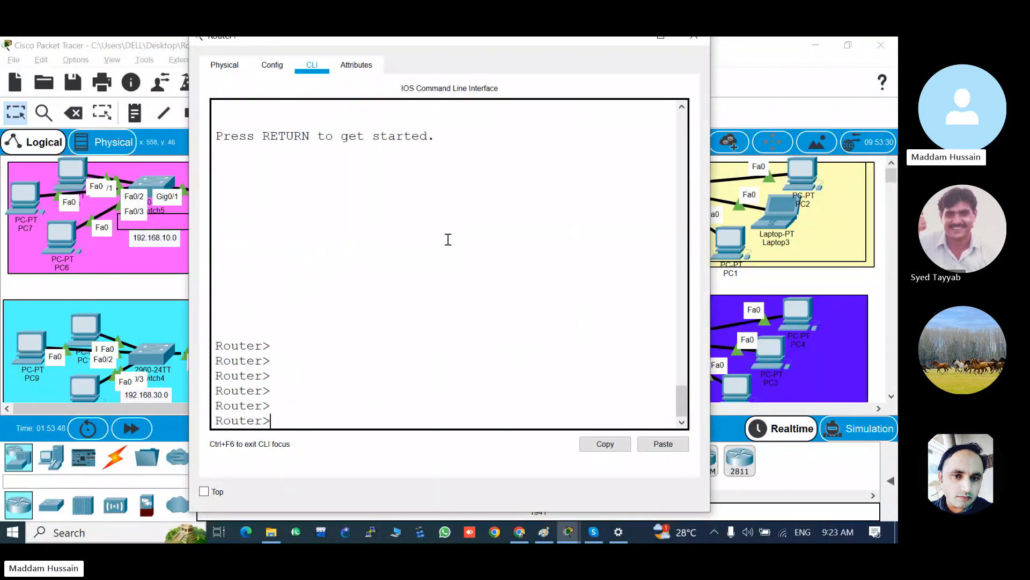
{"action": "type", "text": "en"}
{"action": "key", "text": "Tab"}
{"action": "key", "text": "Return"}
{"action": "key", "text": "Return"}
{"action": "key", "text": "Return"}
{"action": "key", "text": "Return"}
{"action": "key", "text": "Return"}
{"action": "key", "text": "Return"}
{"action": "key", "text": "Return"}
{"action": "key", "text": "Return"}
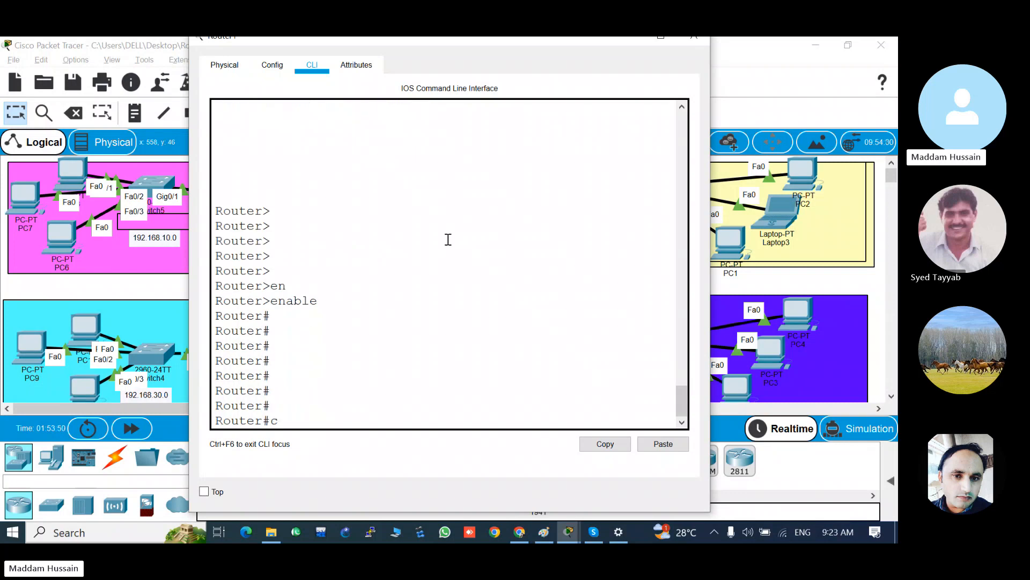
Step: Enter global configuration mode from the terminal on the KHI router
{"action": "type", "text": "conf"}
{"action": "key", "text": "Tab"}
{"action": "key", "text": "Return"}
{"action": "key", "text": "Return"}
{"action": "key", "text": "Return"}
{"action": "key", "text": "Return"}
{"action": "key", "text": "Return"}
{"action": "key", "text": "Return"}
{"action": "key", "text": "Return"}
{"action": "key", "text": "Return"}
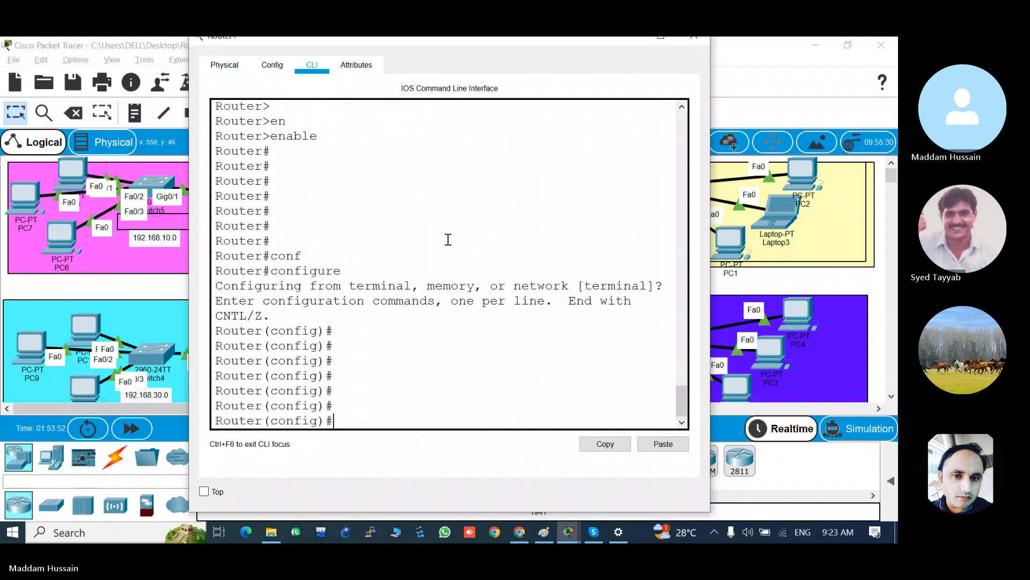
{"action": "type", "text": "int"}
{"action": "key", "text": "Tab"}
{"action": "type", "text": "g"}
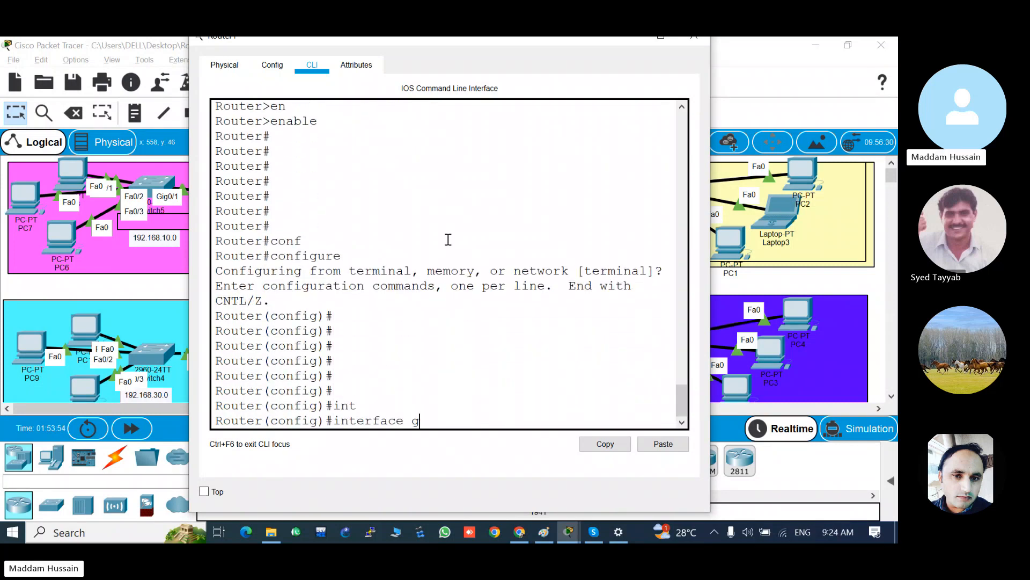
{"action": "type", "text": "i"}
{"action": "key", "text": "Tab"}
{"action": "key", "text": "BackSpace"}
{"action": "key", "text": "BackSpace"}
{"action": "key", "text": "BackSpace"}
{"action": "key", "text": "BackSpace"}
{"action": "key", "text": "BackSpace"}
{"action": "key", "text": "BackSpace"}
{"action": "key", "text": "BackSpace"}
{"action": "key", "text": "BackSpace"}
{"action": "key", "text": "BackSpace"}
{"action": "key", "text": "BackSpace"}
{"action": "key", "text": "BackSpace"}
{"action": "key", "text": "BackSpace"}
{"action": "key", "text": "BackSpace"}
{"action": "key", "text": "BackSpace"}
{"action": "key", "text": "BackSpace"}
{"action": "key", "text": "BackSpace"}
{"action": "key", "text": "BackSpace"}
{"action": "key", "text": "BackSpace"}
{"action": "key", "text": "BackSpace"}
{"action": "key", "text": "BackSpace"}
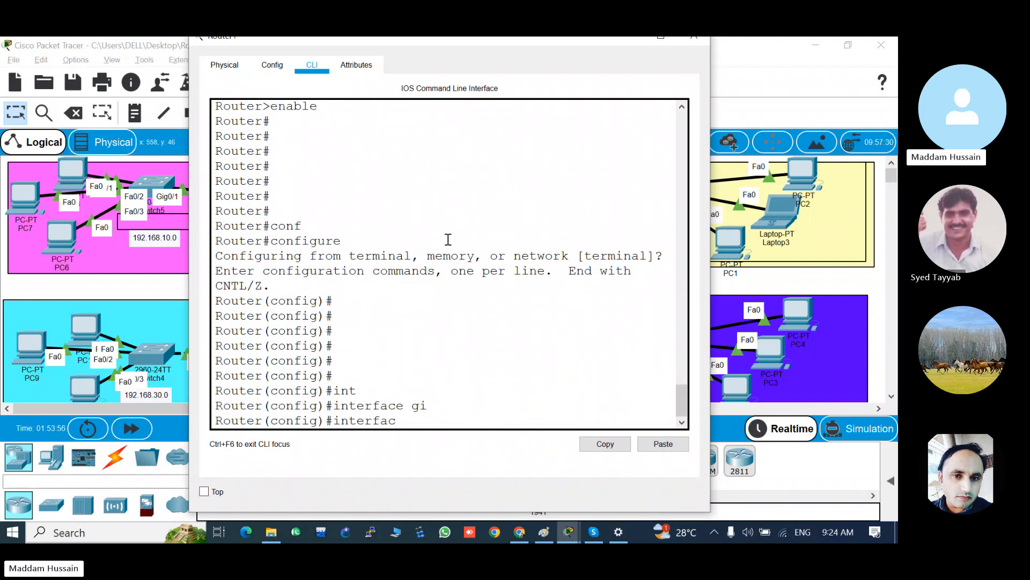
{"action": "key", "text": "Return"}
{"action": "key", "text": "Return"}
{"action": "key", "text": "Return"}
{"action": "type", "text": "ip"}
{"action": "key", "text": "Tab"}
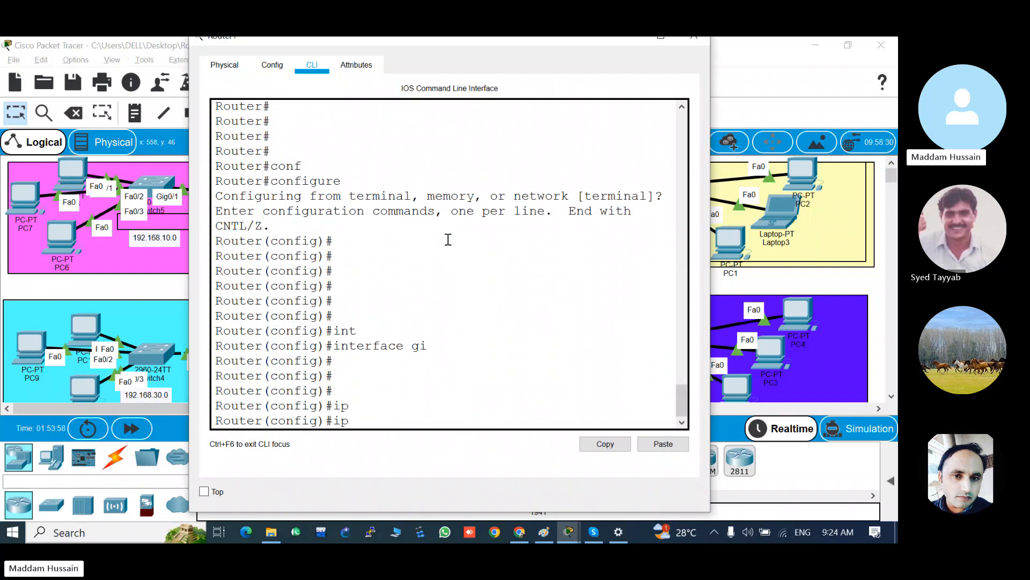
{"action": "type", "text": "ro"}
{"action": "key", "text": "Tab"}
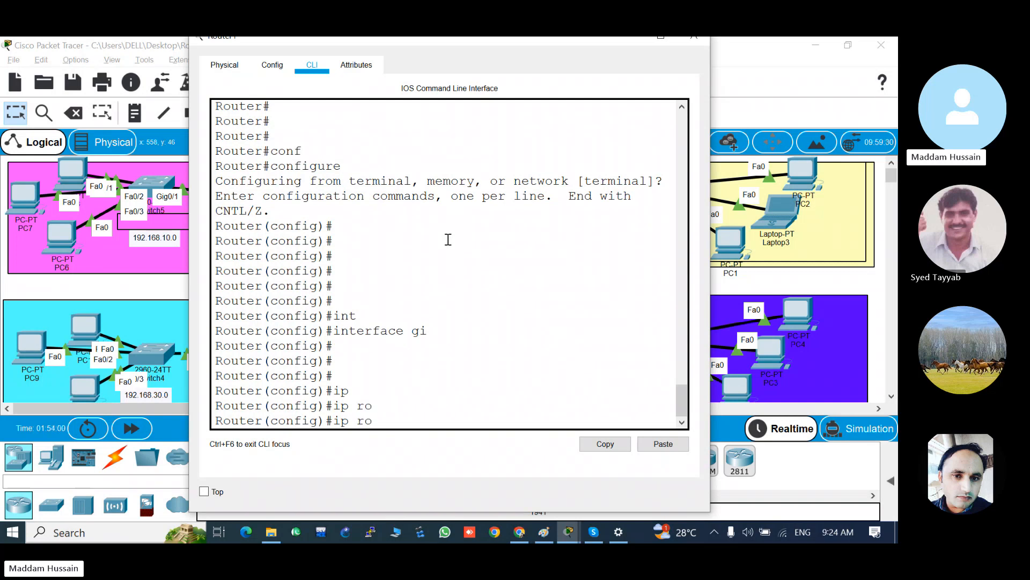
{"action": "type", "text": "u"}
{"action": "key", "text": "Tab"}
{"action": "type", "text": "t"}
{"action": "key", "text": "Tab"}
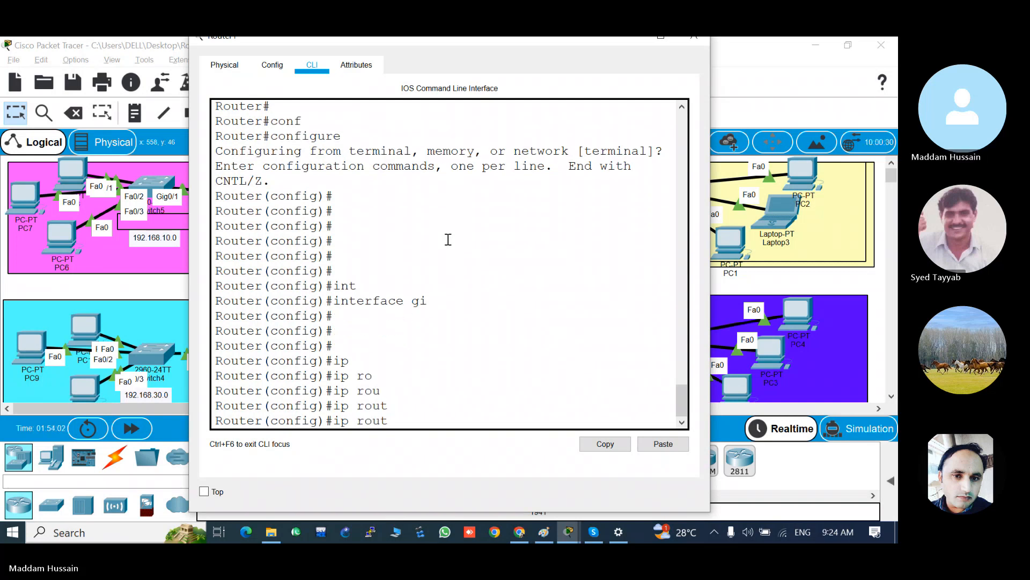
{"action": "key", "text": "BackSpace"}
{"action": "key", "text": "BackSpace"}
{"action": "key", "text": "BackSpace"}
{"action": "key", "text": "BackSpace"}
{"action": "key", "text": "BackSpace"}
{"action": "key", "text": "BackSpace"}
{"action": "key", "text": "BackSpace"}
{"action": "key", "text": "Return"}
{"action": "key", "text": "Return"}
{"action": "key", "text": "Return"}
{"action": "key", "text": "Return"}
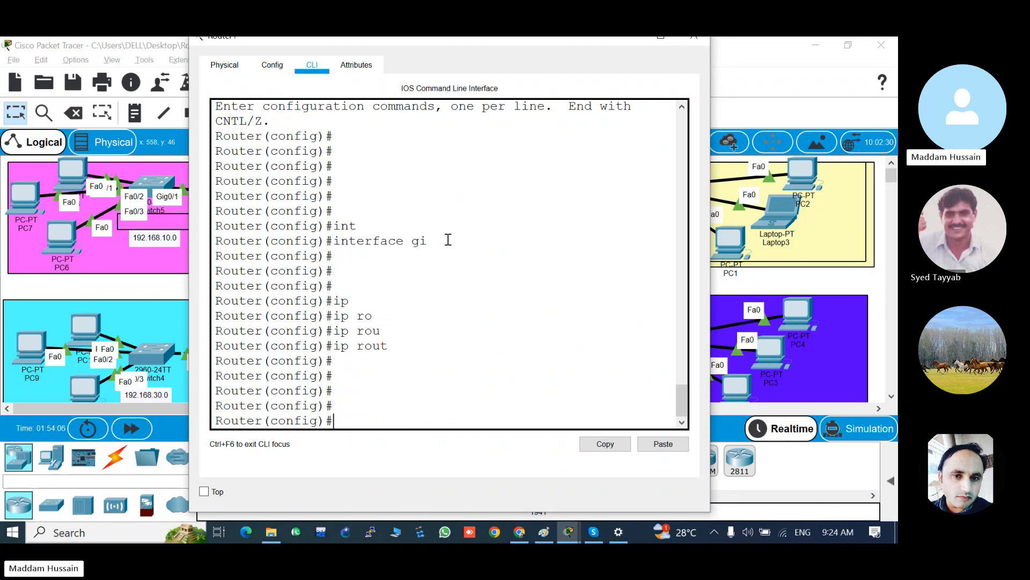
Step: Start an ip route command on the KHI router and check the RWP network and connecting interface in the topology
{"action": "type", "text": "ip r"}
{"action": "type", "text": "ou"}
{"action": "key", "text": "Tab"}
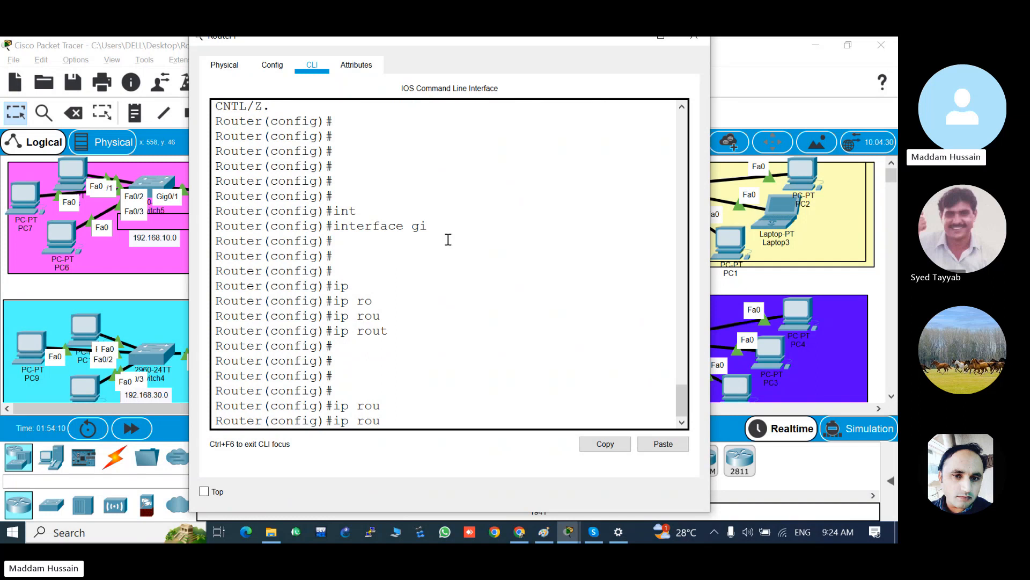
{"action": "type", "text": "te"}
{"action": "key", "text": "Tab"}
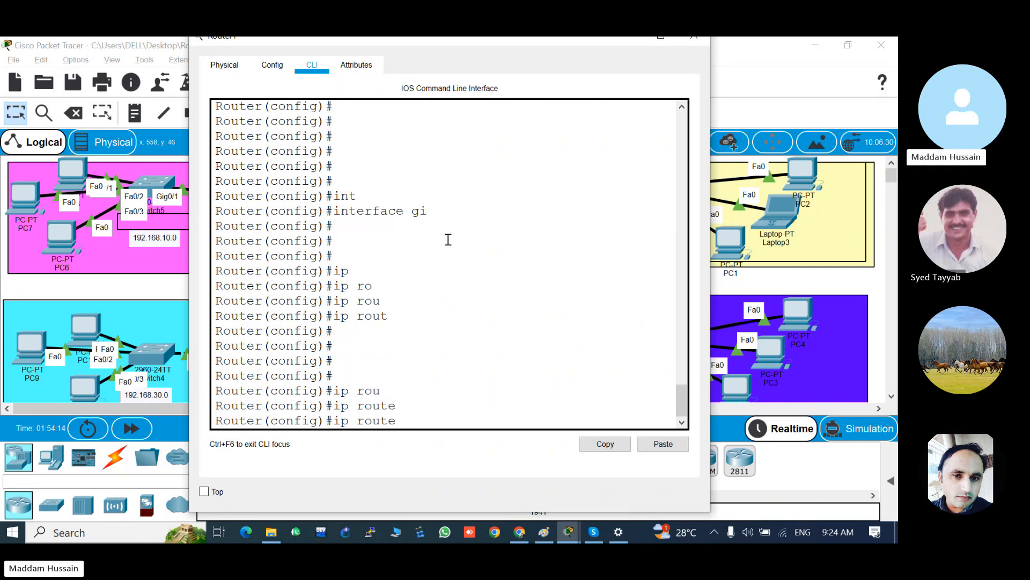
{"action": "key", "text": "alt+Tab"}
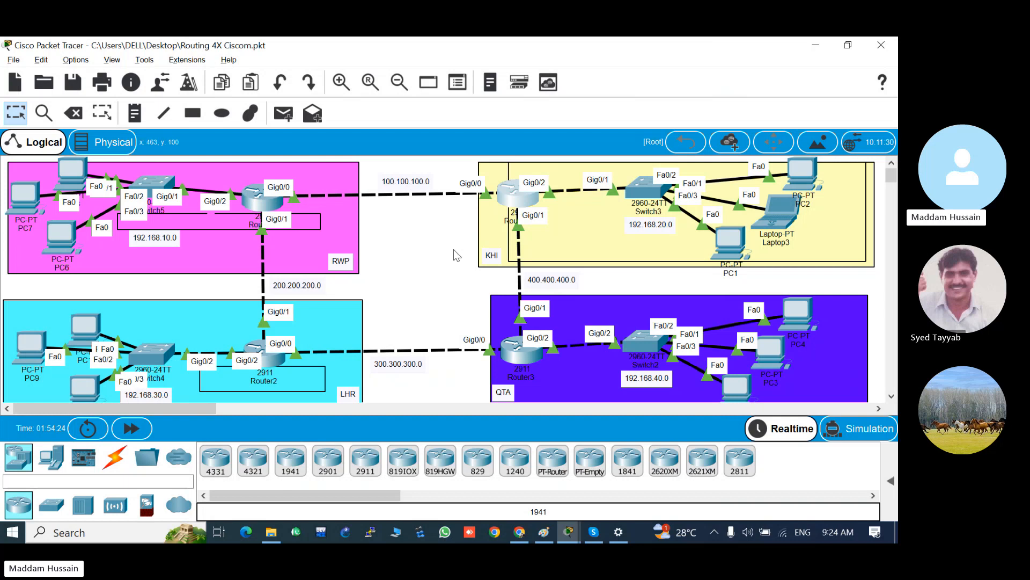
{"action": "left_click", "coordinate": [505, 200]}
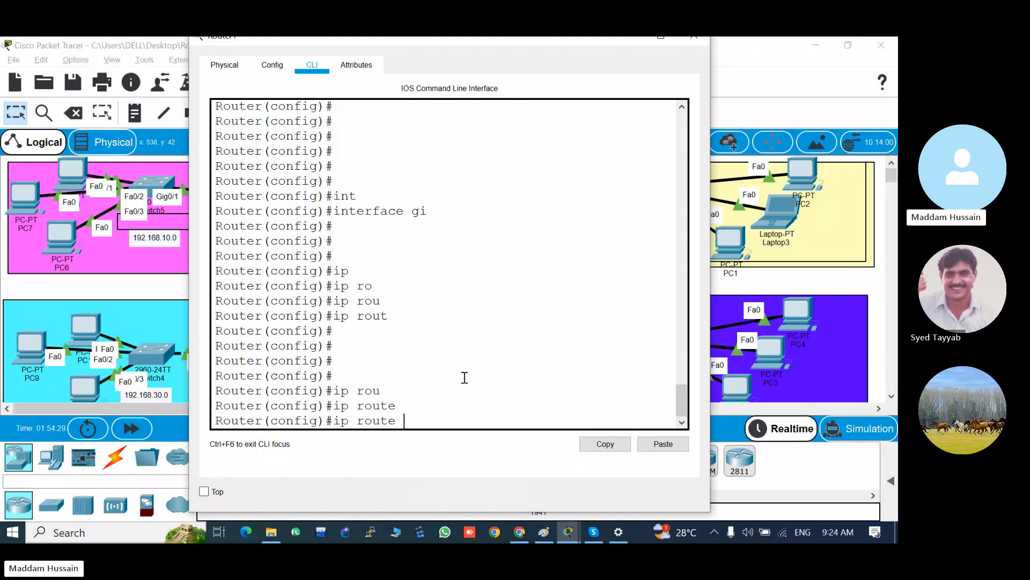
Step: Complete and submit the KHI router's static route to 192.168.10.0 with mask 255.255.255.0 via gigabitEthernet 0/0
{"action": "type", "text": "192.168.10.0 255.255"}
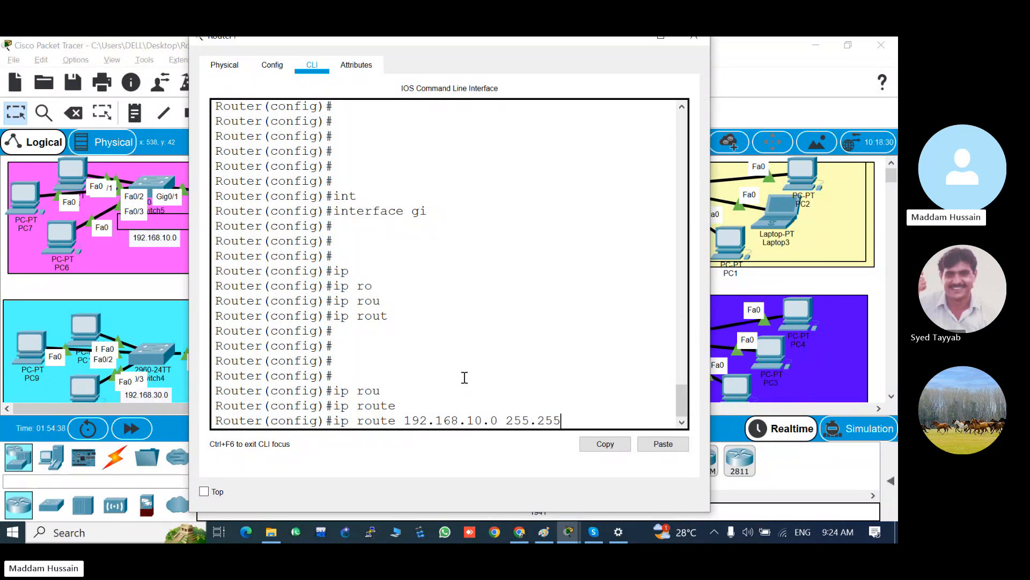
{"action": "type", "text": ".255.0"}
{"action": "type", "text": "gig"}
{"action": "key", "text": "Tab"}
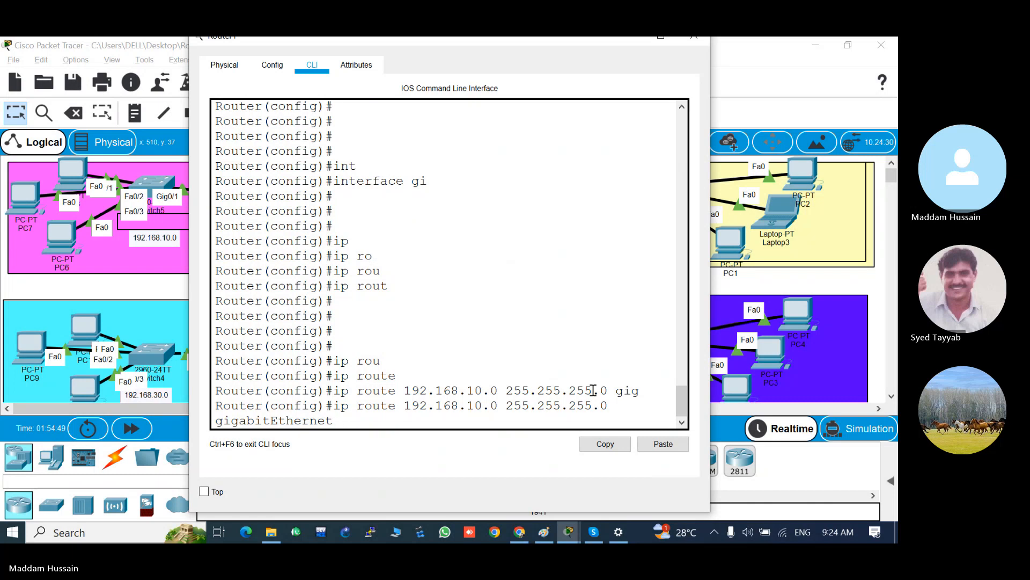
{"action": "type", "text": "0"}
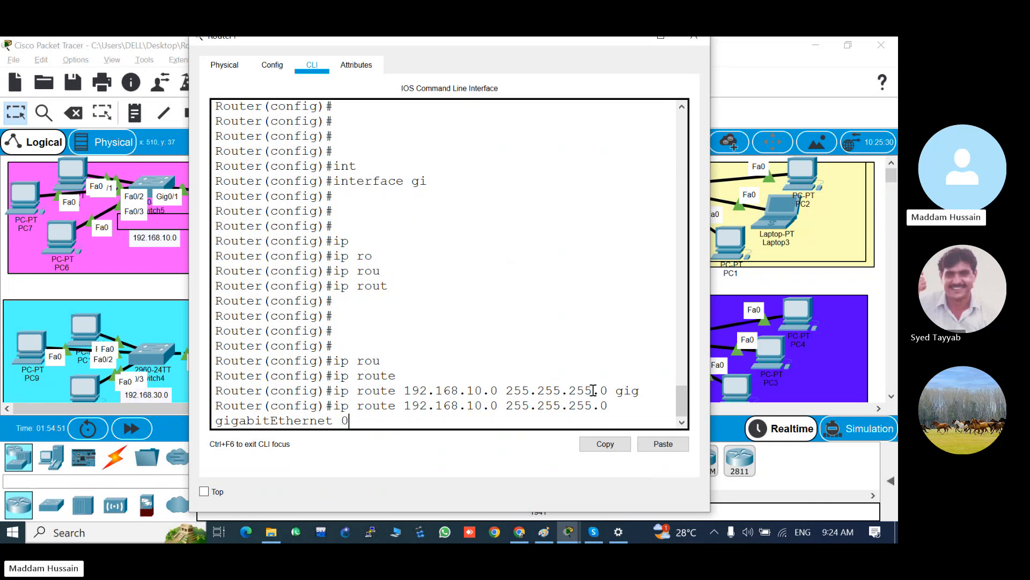
{"action": "type", "text": "/0"}
{"action": "key", "text": "Return"}
{"action": "key", "text": "Return"}
{"action": "key", "text": "Return"}
{"action": "key", "text": "Return"}
{"action": "key", "text": "Return"}
{"action": "key", "text": "Return"}
{"action": "key", "text": "Return"}
{"action": "key", "text": "Return"}
{"action": "key", "text": "Return"}
{"action": "key", "text": "Return"}
{"action": "key", "text": "Return"}
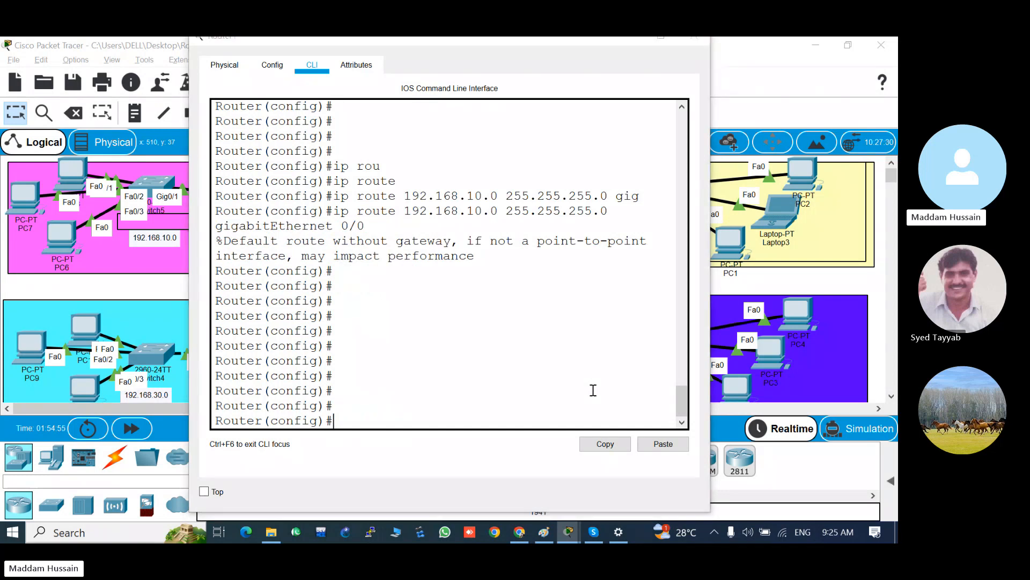
Step: Return to the topology, open Router0's command-line interface, and exit global configuration mode
{"action": "key", "text": "alt+Tab"}
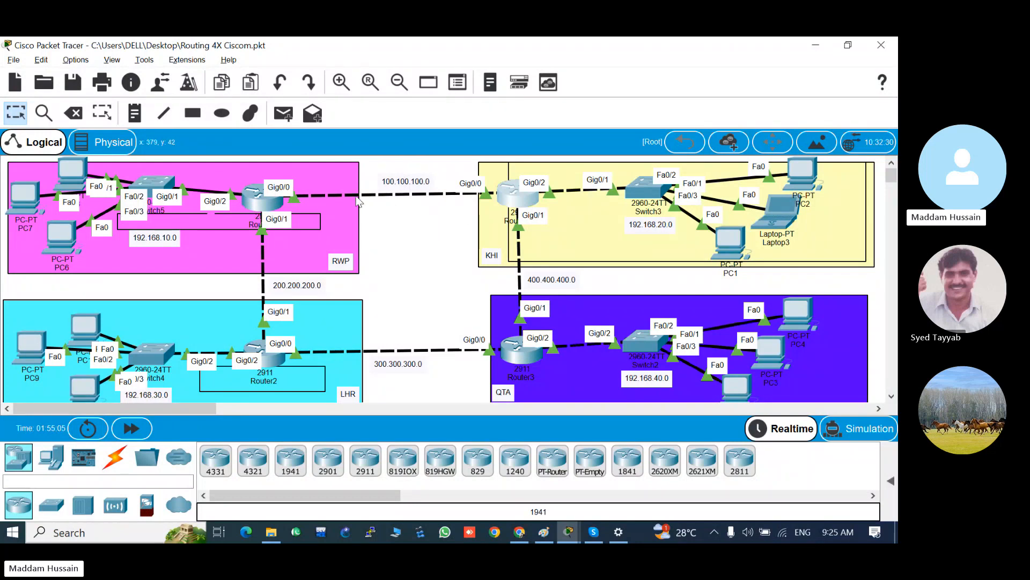
{"action": "left_click", "coordinate": [274, 201]}
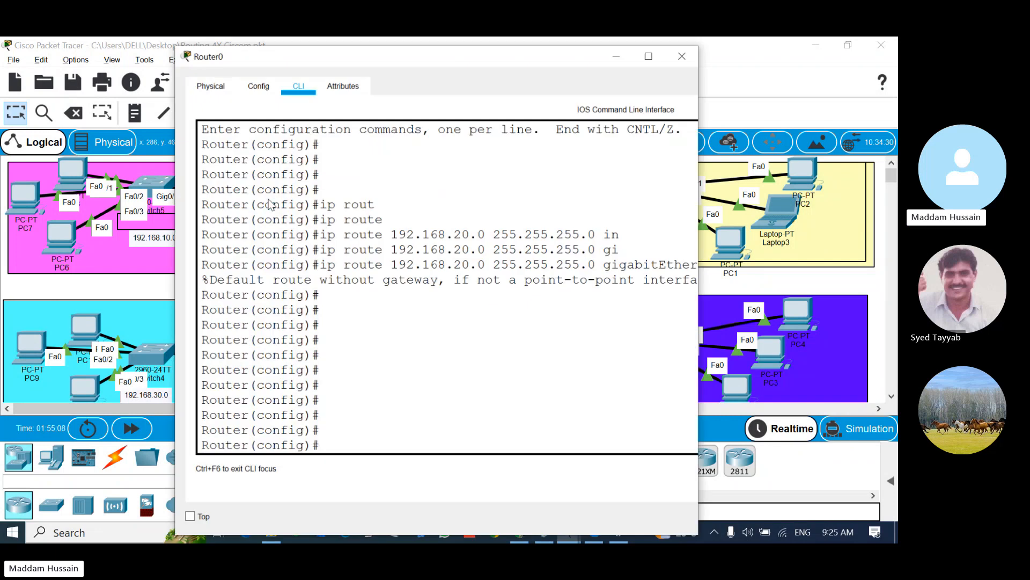
{"action": "key", "text": "Return"}
{"action": "key", "text": "Return"}
{"action": "key", "text": "Return"}
{"action": "key", "text": "Return"}
{"action": "key", "text": "Return"}
{"action": "key", "text": "Return"}
{"action": "key", "text": "Return"}
{"action": "key", "text": "Return"}
{"action": "key", "text": "Return"}
{"action": "key", "text": "Return"}
{"action": "key", "text": "Return"}
{"action": "key", "text": "Return"}
{"action": "key", "text": "Return"}
{"action": "key", "text": "Return"}
{"action": "key", "text": "Return"}
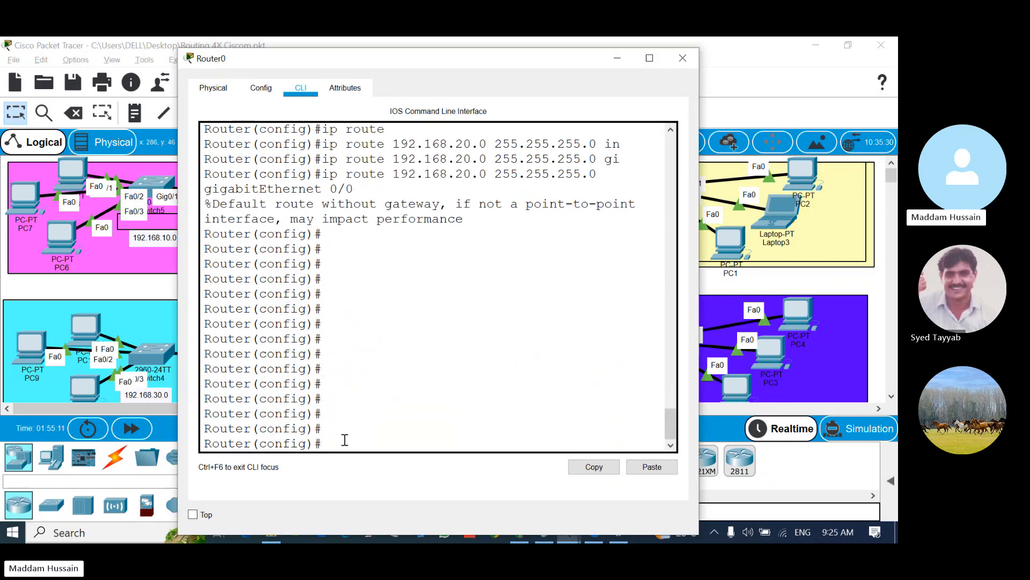
{"action": "type", "text": "exit"}
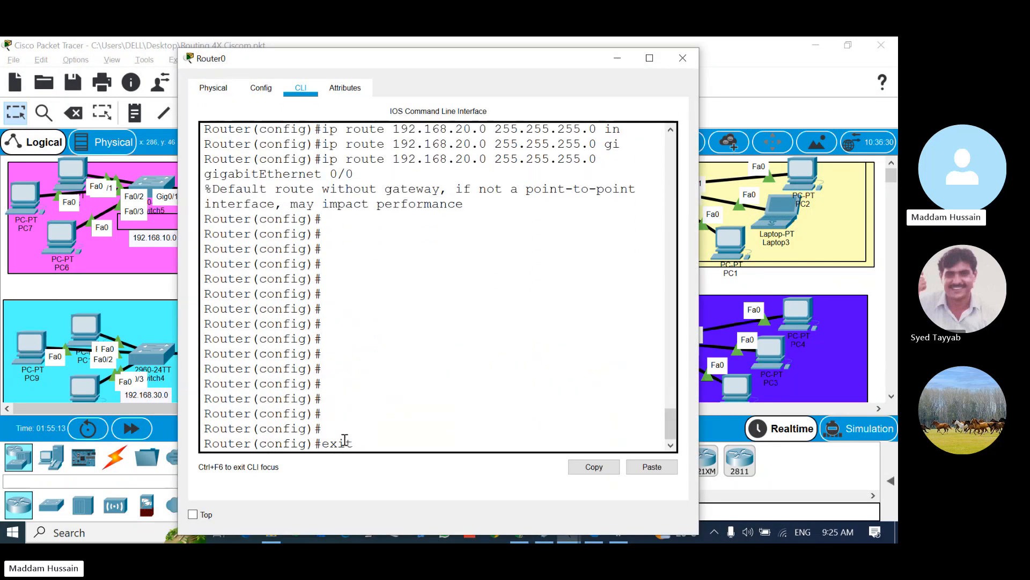
{"action": "key", "text": "Return"}
{"action": "key", "text": "Return"}
{"action": "key", "text": "Return"}
{"action": "key", "text": "Return"}
{"action": "key", "text": "Return"}
{"action": "key", "text": "Return"}
{"action": "key", "text": "Return"}
{"action": "key", "text": "Return"}
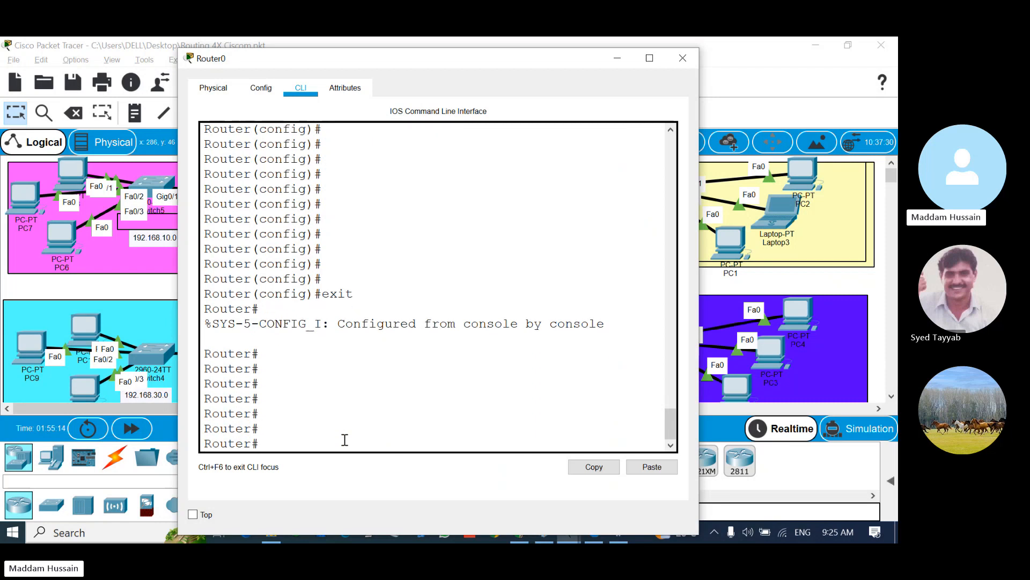
Step: Show Router0's IP routing table in a maximized window and highlight the static route entry's network address
{"action": "type", "text": "sh"}
{"action": "key", "text": "Return"}
{"action": "type", "text": "show ip"}
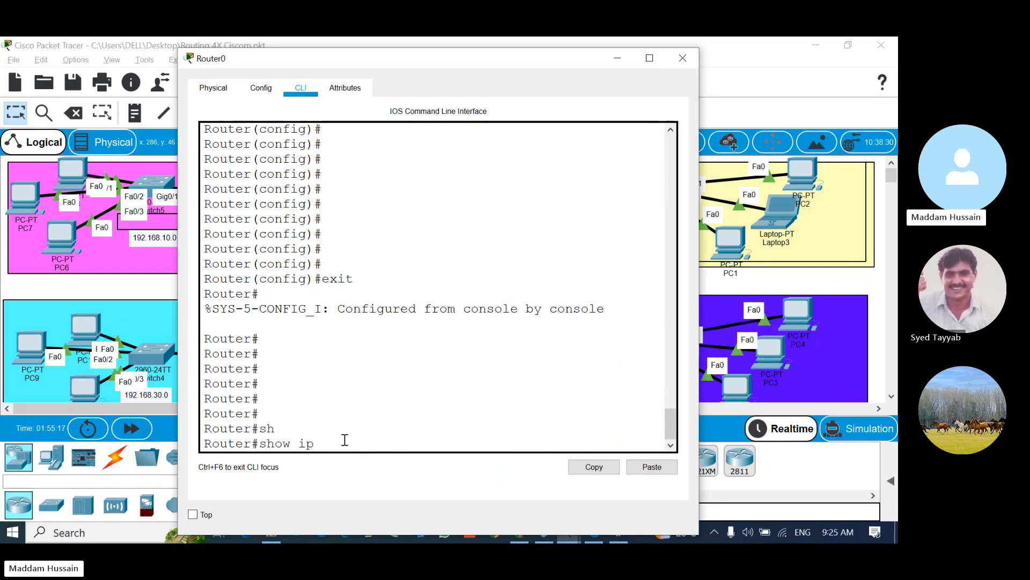
{"action": "type", "text": "route"}
{"action": "key", "text": "Return"}
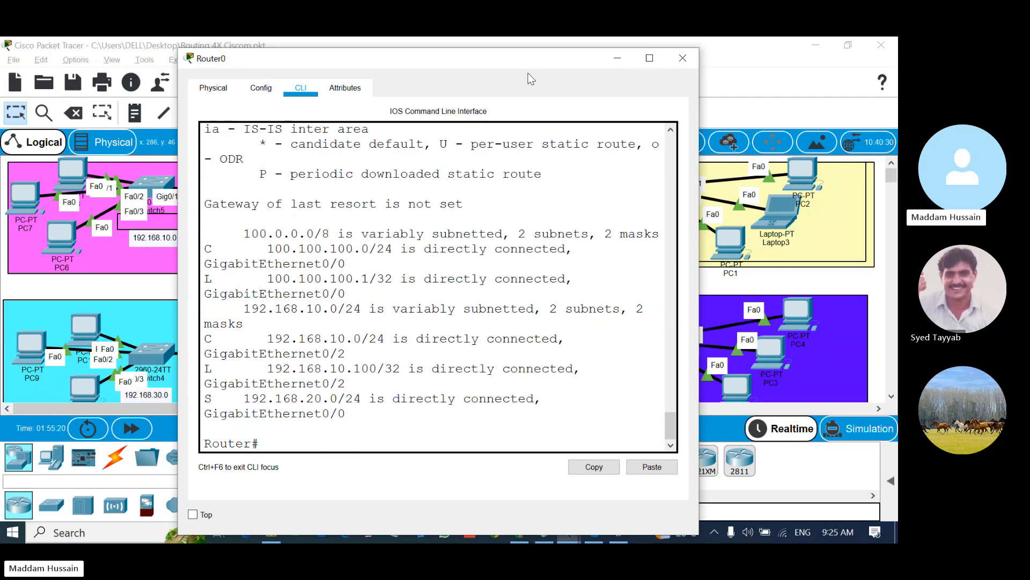
{"action": "left_click", "coordinate": [649, 58]}
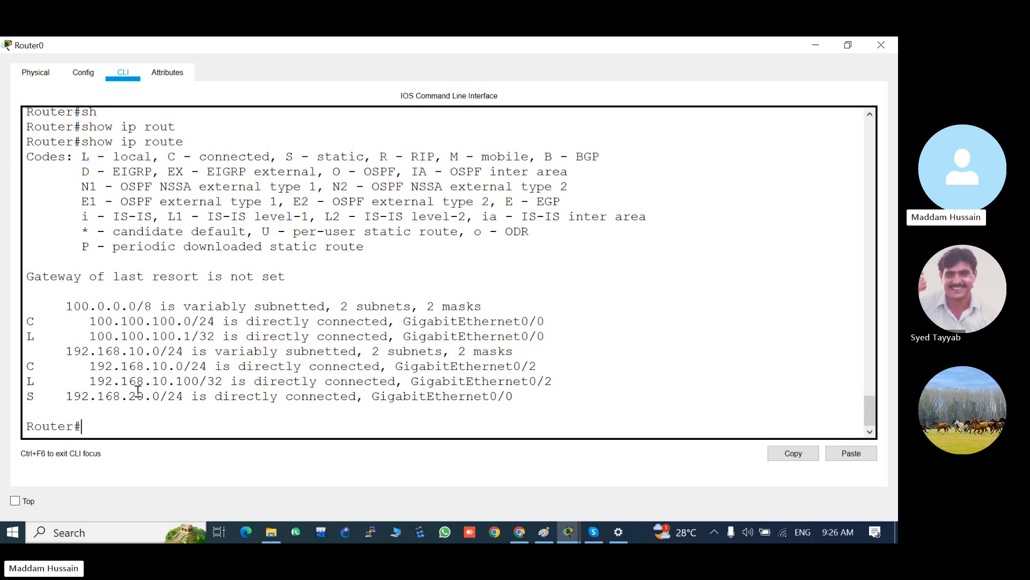
{"action": "key", "text": "alt+Tab"}
{"action": "key", "text": "alt+Tab"}
{"action": "left_click_drag", "start_coordinate": [183, 397], "coordinate": [85, 399]}
Step: Switch back through the topology to the KHI router's command-line interface and exit global configuration mode
{"action": "key", "text": "alt+Tab"}
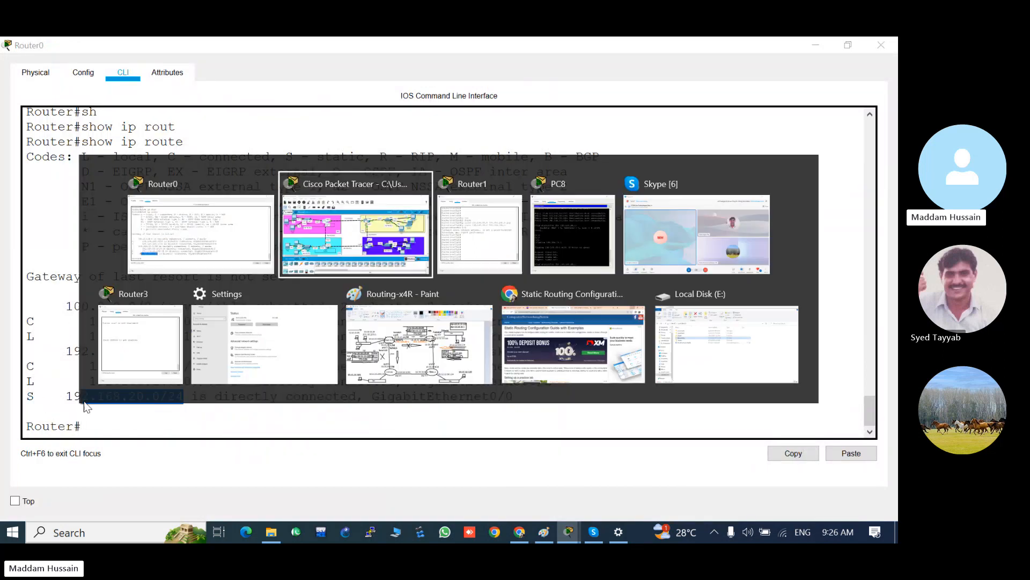
{"action": "left_click", "coordinate": [516, 198]}
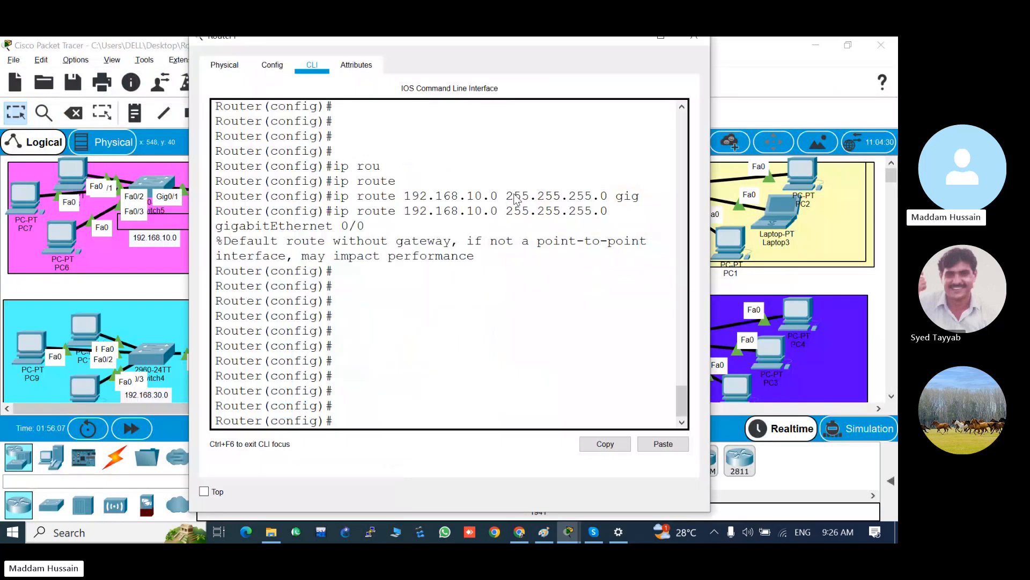
{"action": "type", "text": "exit"}
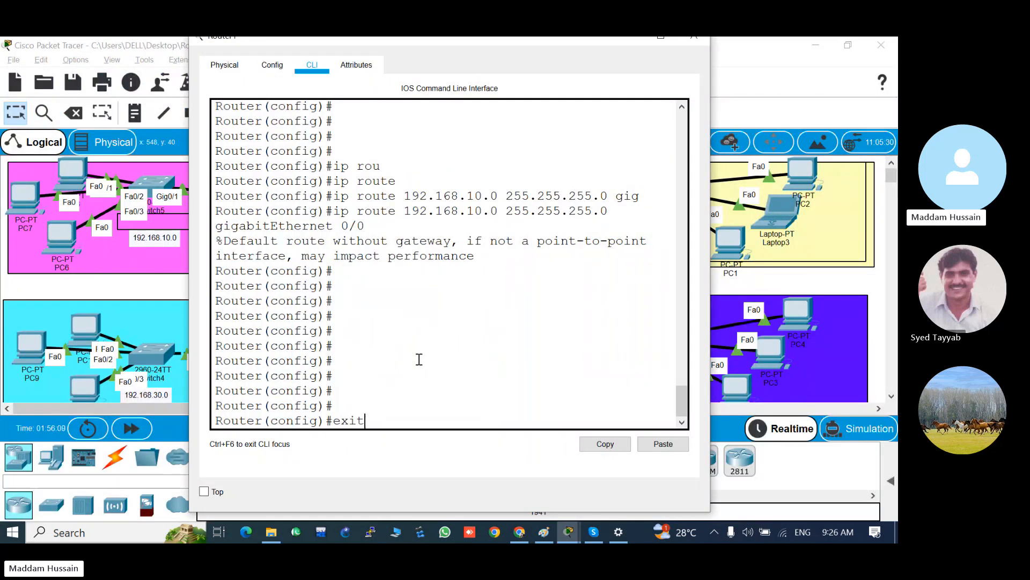
{"action": "key", "text": "Return"}
{"action": "key", "text": "Return"}
{"action": "key", "text": "Return"}
{"action": "key", "text": "Return"}
Step: Show the KHI router's IP routing table, examine the static route entry, and close the router window
{"action": "type", "text": "sh"}
{"action": "key", "text": "Tab"}
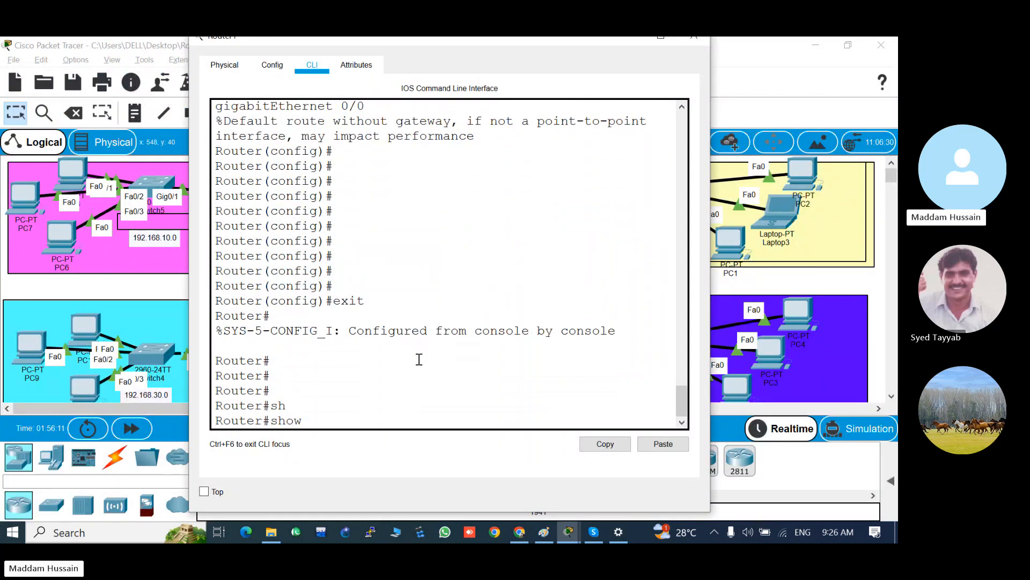
{"action": "type", "text": "ip ro"}
{"action": "key", "text": "Tab"}
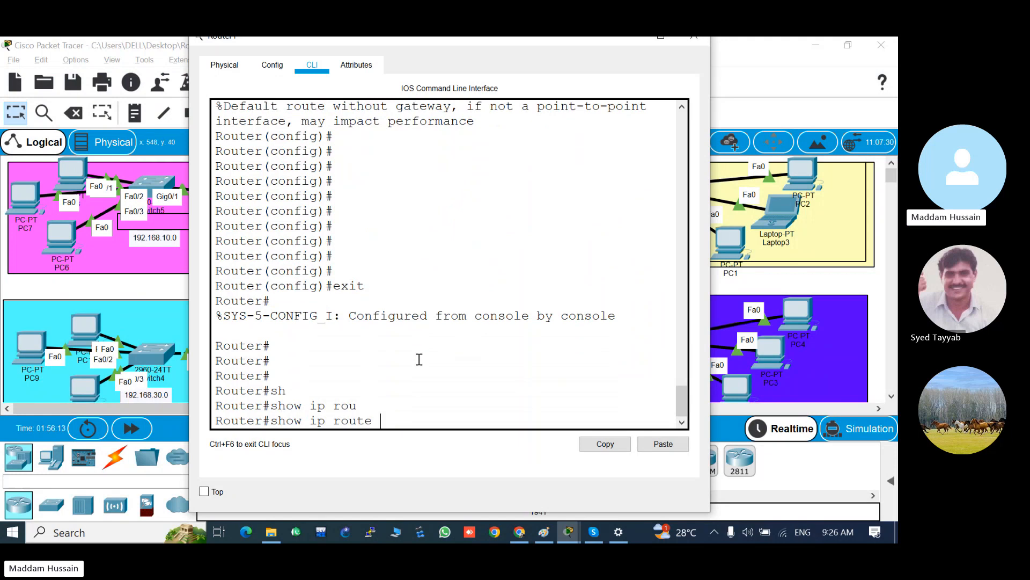
{"action": "key", "text": "Return"}
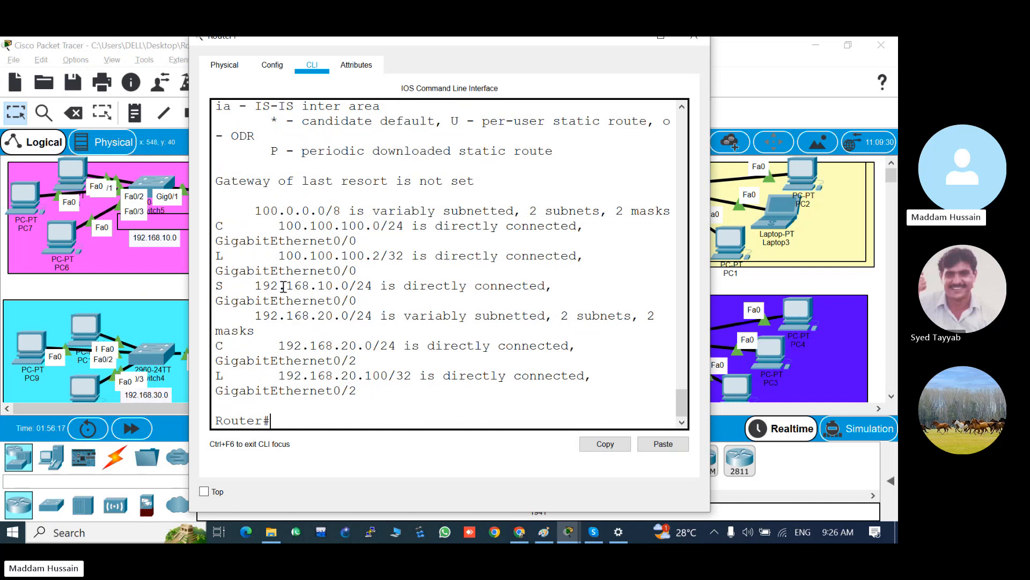
{"action": "left_click_drag", "start_coordinate": [230, 286], "coordinate": [220, 286]}
{"action": "left_click", "coordinate": [689, 37]}
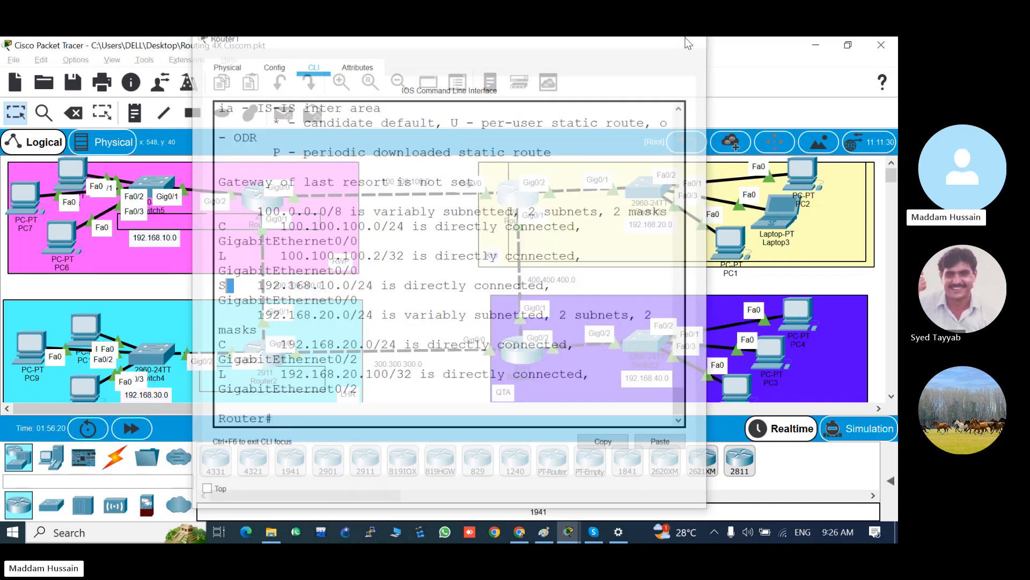
Step: Open PC8's command prompt and ping 192.168.20.1 again to test connectivity from RWP to KHI
{"action": "left_click", "coordinate": [70, 171]}
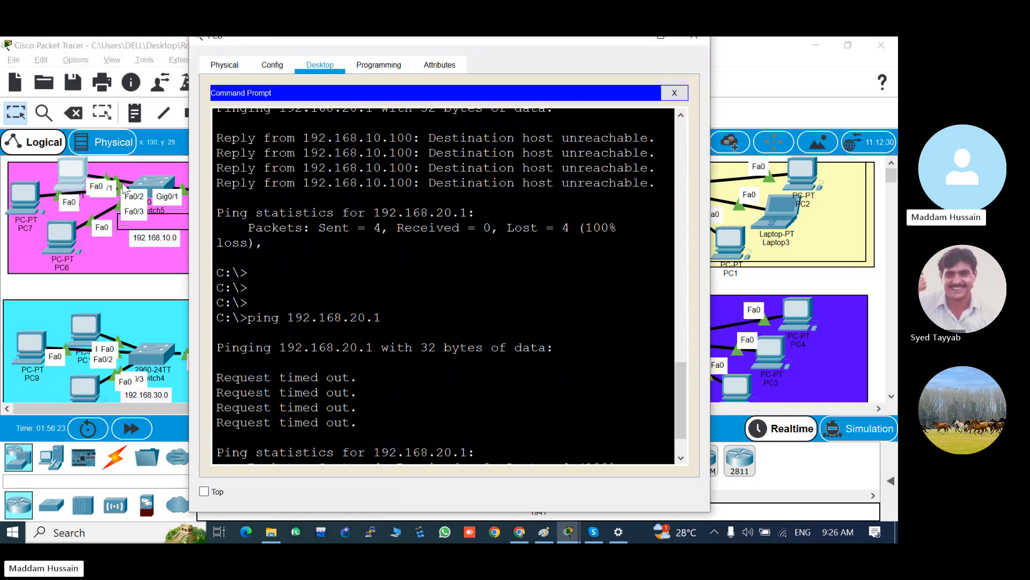
{"action": "scroll", "coordinate": [491, 448], "scroll_direction": "down", "scroll_amount": 3}
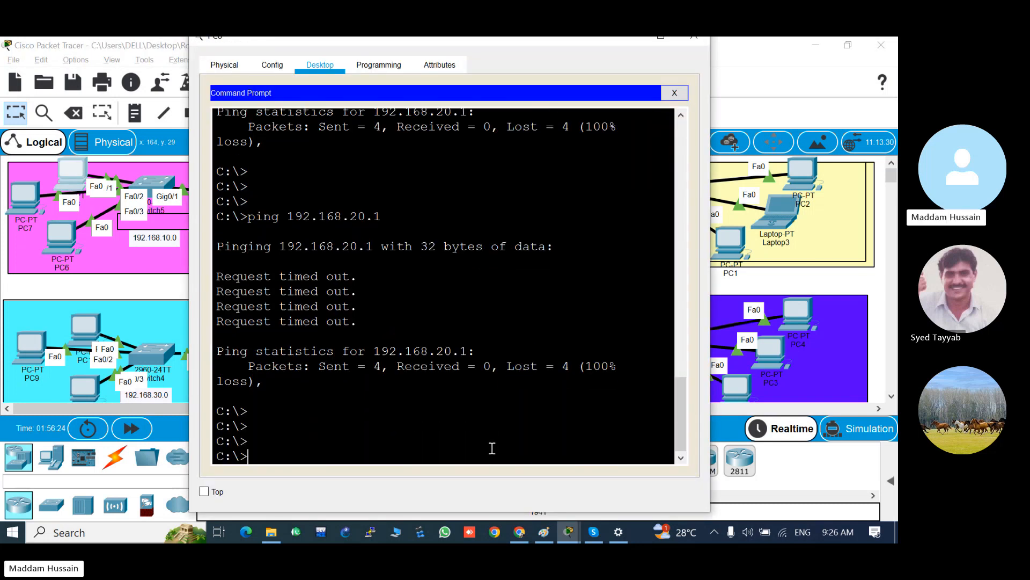
{"action": "key", "text": "Return"}
{"action": "key", "text": "Return"}
{"action": "key", "text": "Return"}
{"action": "key", "text": "Return"}
{"action": "type", "text": "ping "}
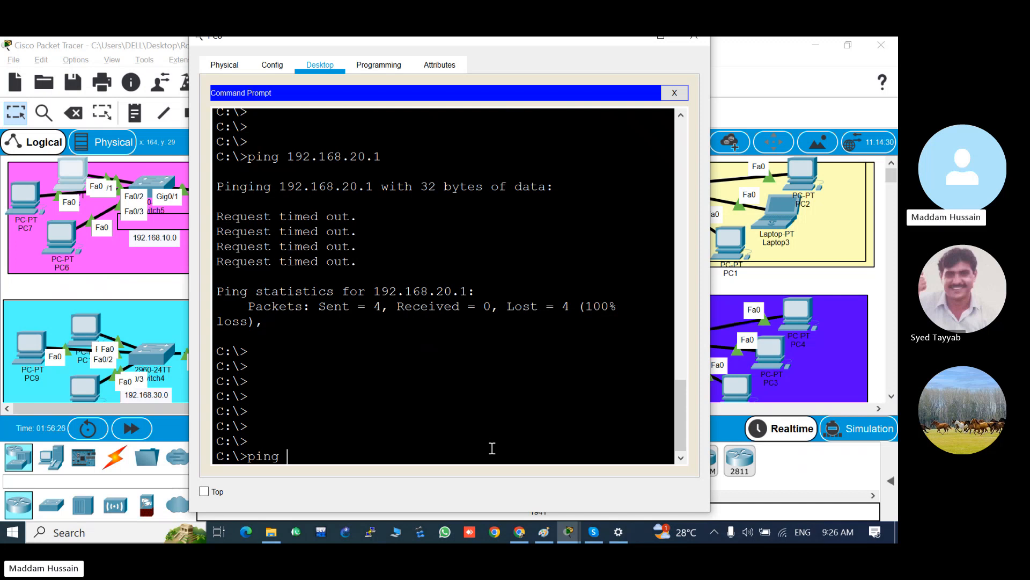
{"action": "type", "text": "192"}
{"action": "key", "text": "BackSpace"}
{"action": "key", "text": "BackSpace"}
{"action": "key", "text": "Up"}
{"action": "key", "text": "Return"}
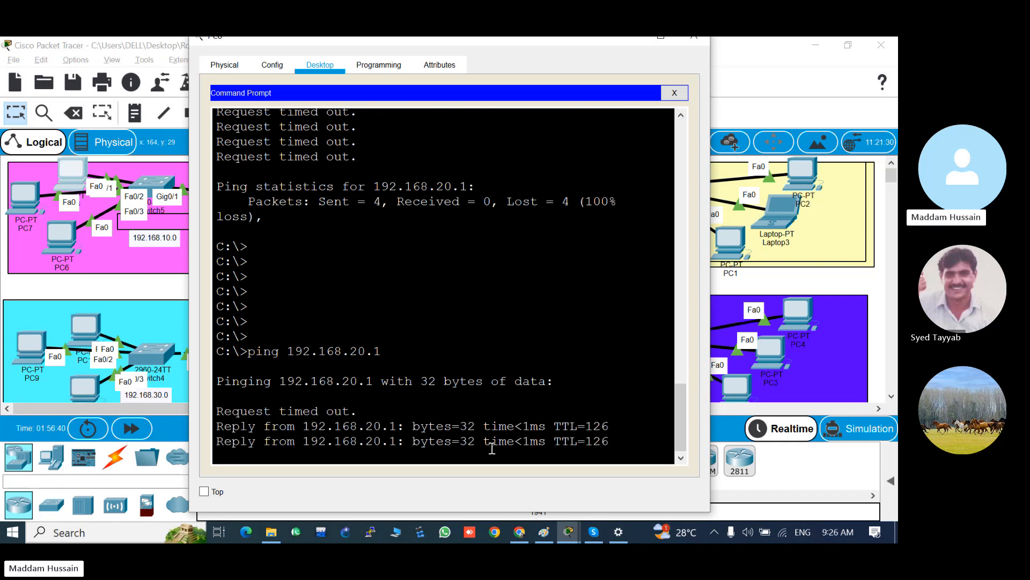
{"action": "key", "text": "Return"}
{"action": "key", "text": "Return"}
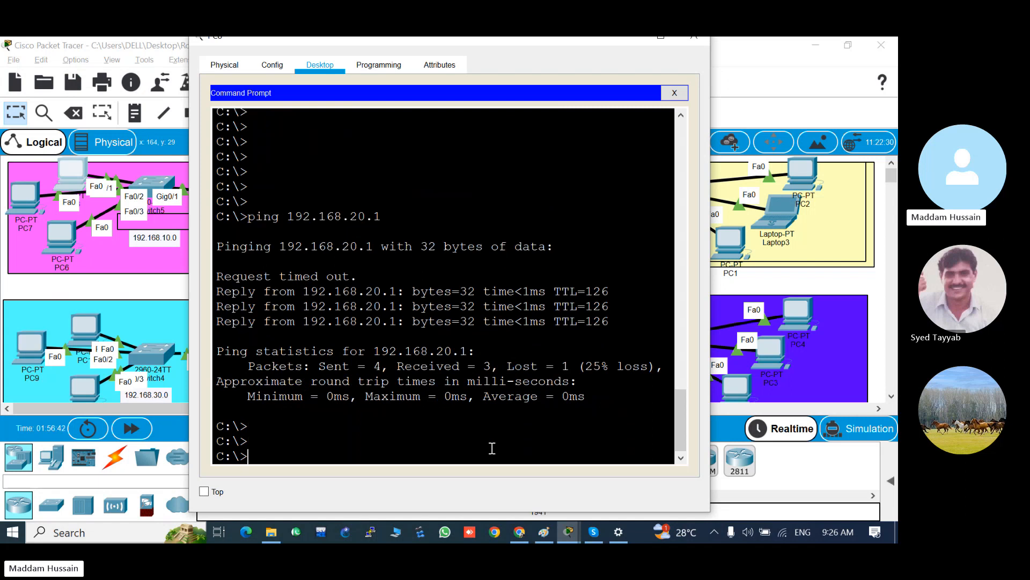
Step: Repeat the ping to 192.168.20.1 from PC8 and maximize the PC8 window to show the full output
{"action": "key", "text": "Up"}
{"action": "key", "text": "Return"}
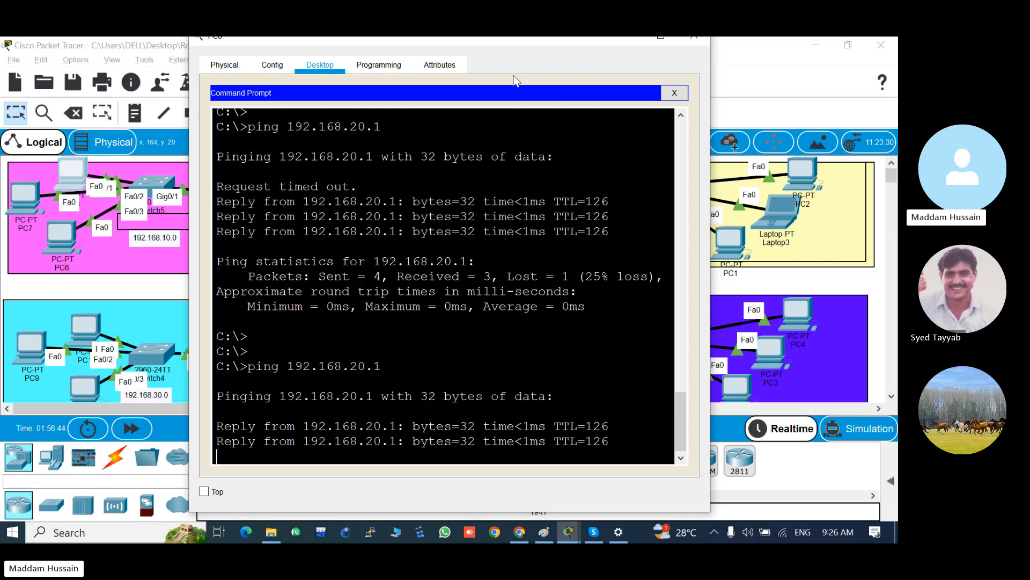
{"action": "left_click_drag", "start_coordinate": [523, 37], "coordinate": [525, 57]}
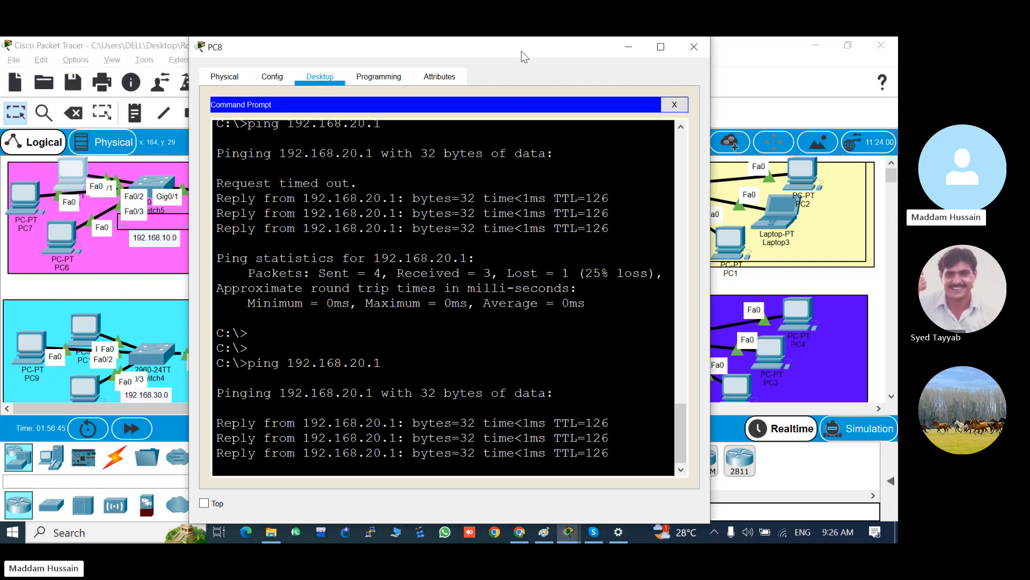
{"action": "left_click", "coordinate": [656, 49]}
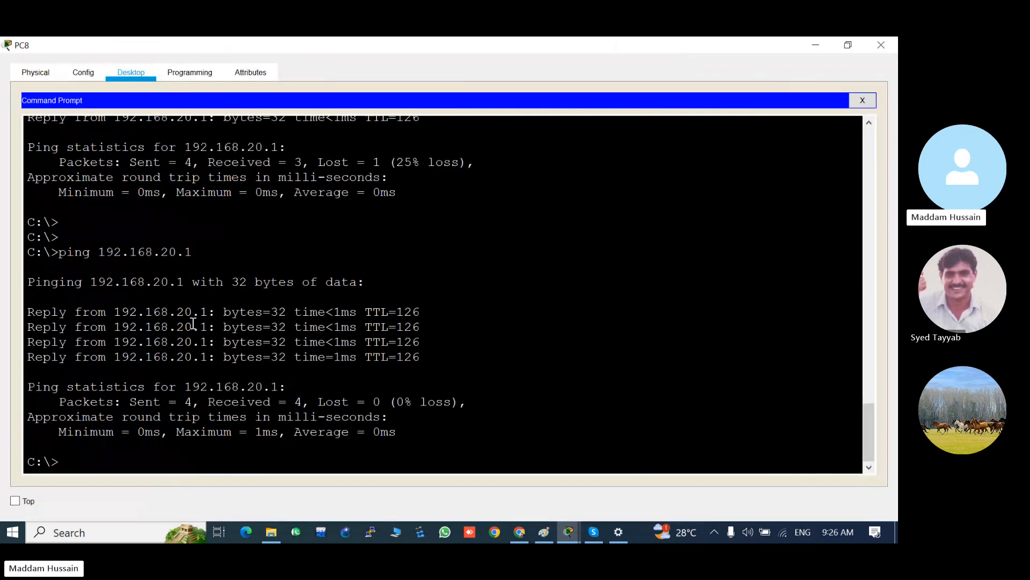
Step: Examine PC8's earlier and latest ping results for 192.168.20.1 against the RWP and KHI sites in the topology
{"action": "key", "text": "alt+Tab"}
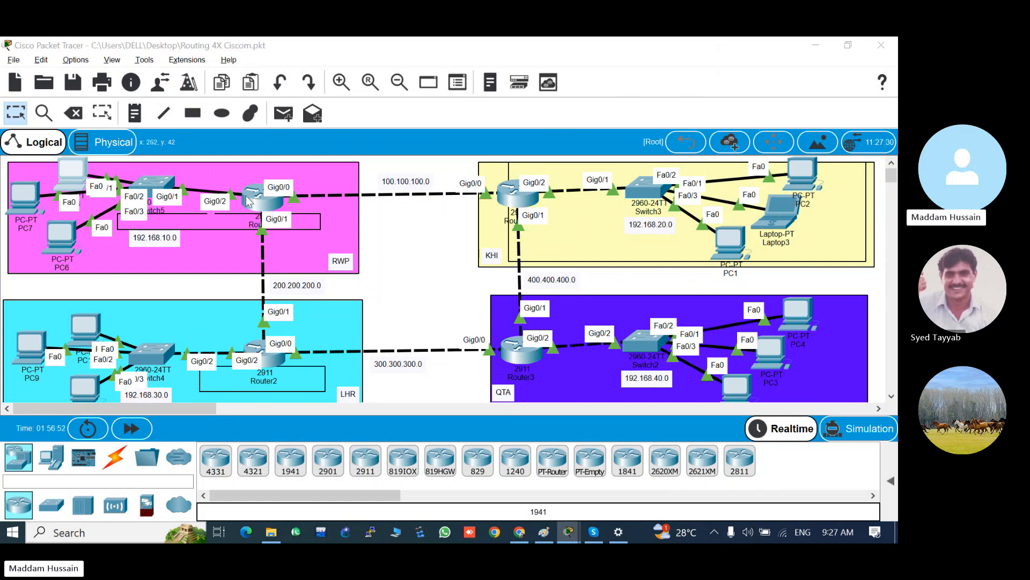
{"action": "key", "text": "alt+Tab"}
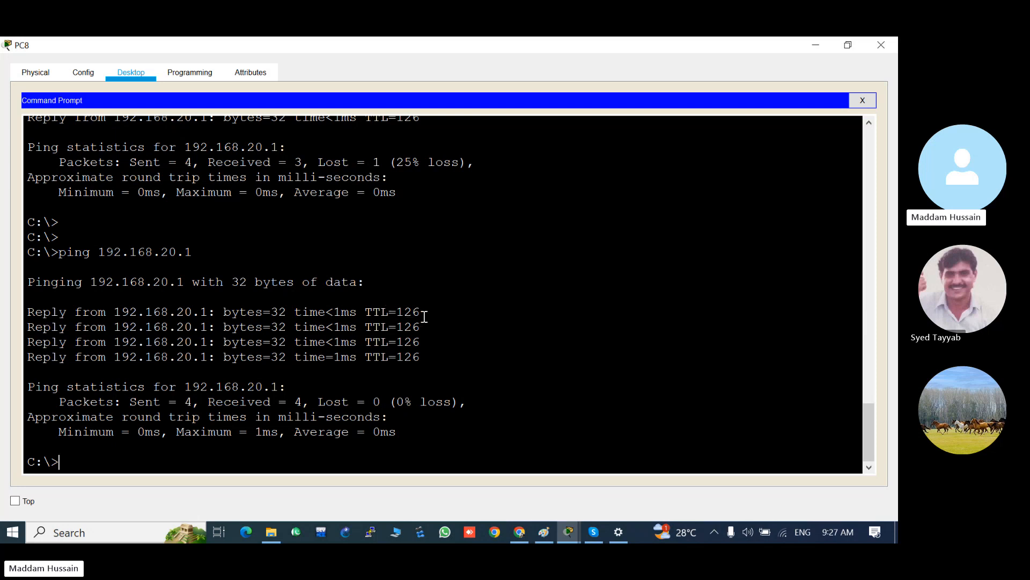
{"action": "key", "text": "alt+Tab"}
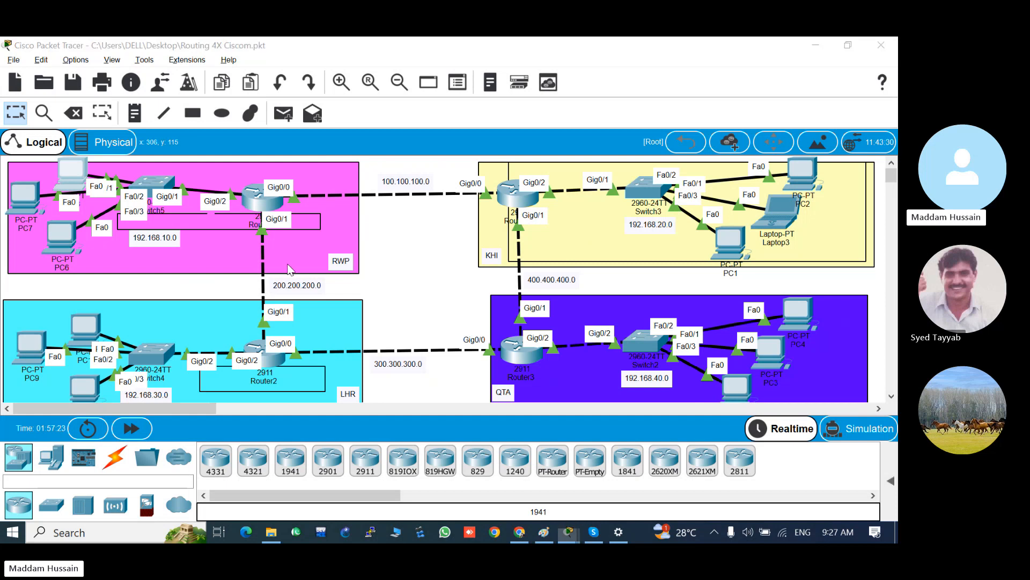
{"action": "key", "text": "alt+Tab"}
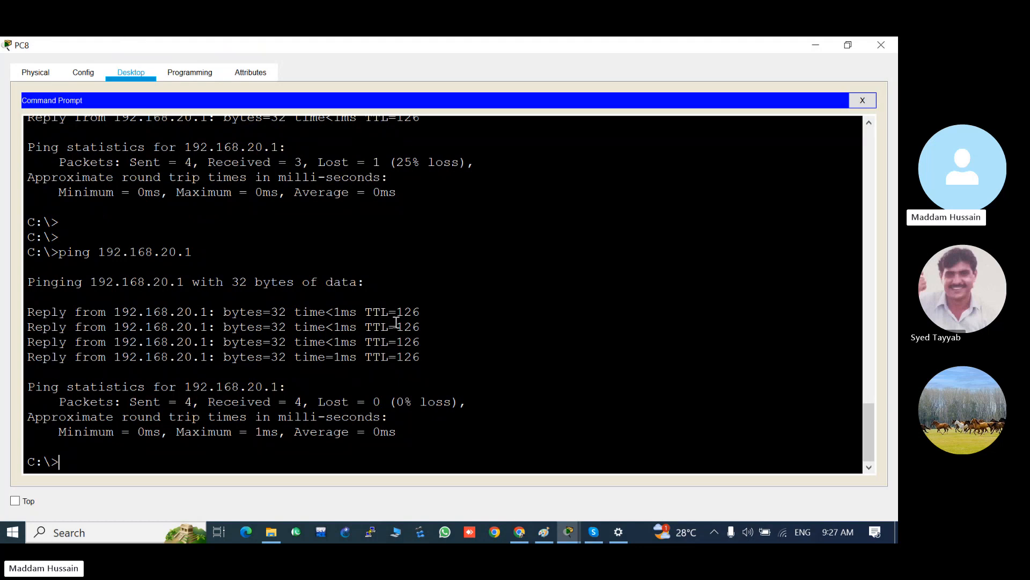
{"action": "scroll", "coordinate": [396, 322], "scroll_direction": "up", "scroll_amount": 7}
{"action": "scroll", "coordinate": [396, 322], "scroll_direction": "up", "scroll_amount": 10}
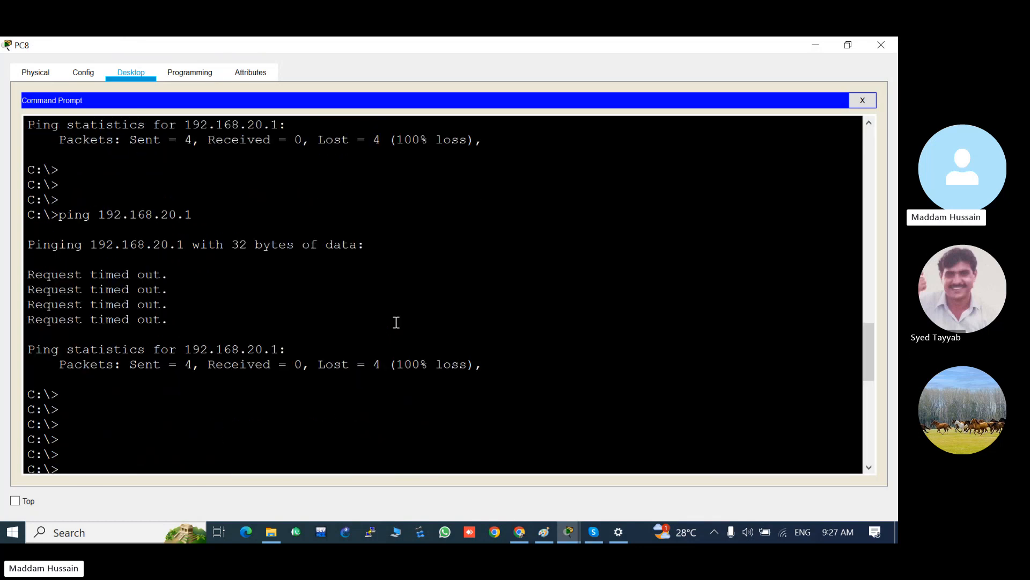
{"action": "scroll", "coordinate": [396, 322], "scroll_direction": "down", "scroll_amount": 18}
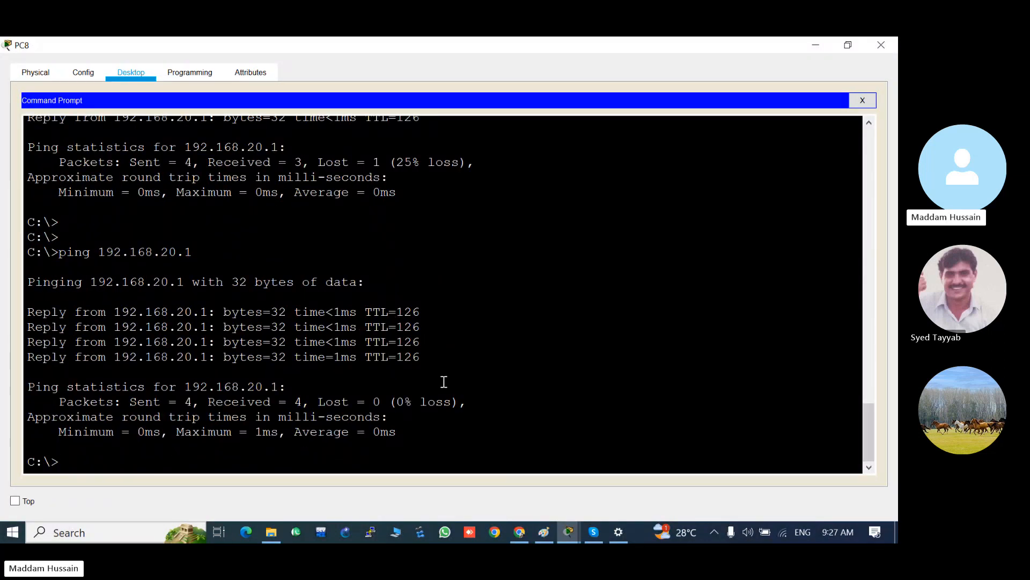
{"action": "key", "text": "alt+Tab"}
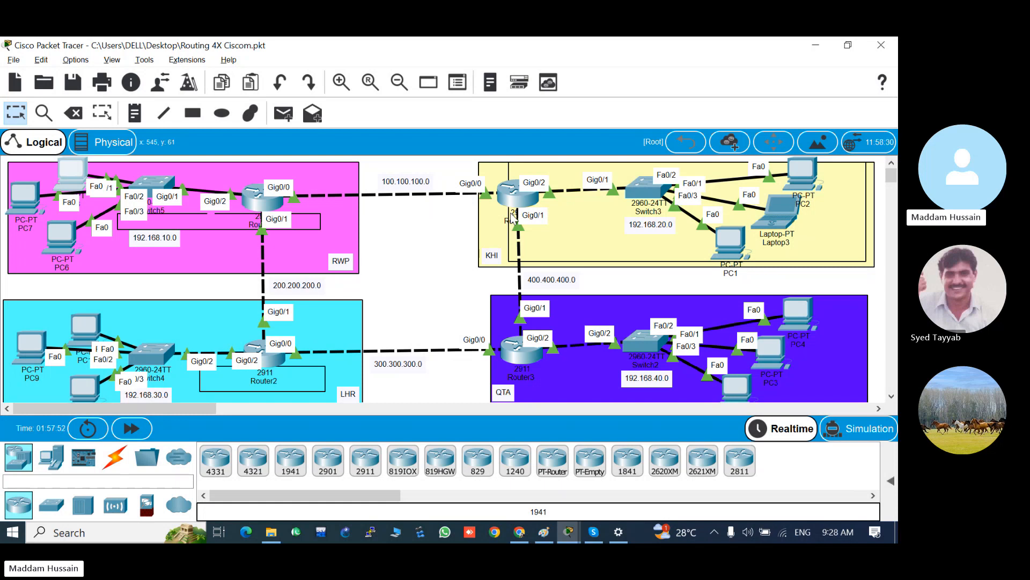
Step: Switch to the Skype call, view the list of call participants, and close the list
{"action": "left_click", "coordinate": [593, 532]}
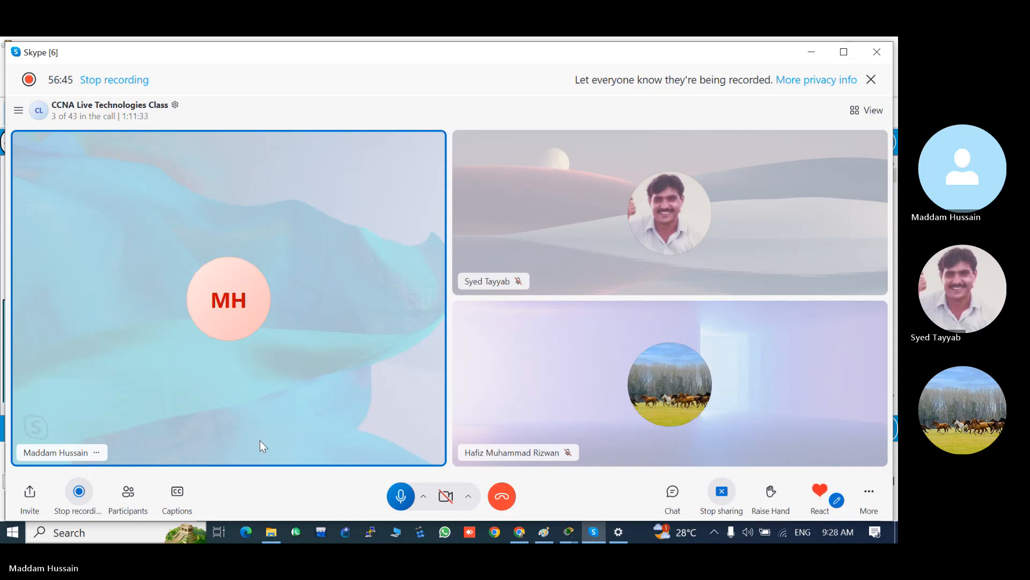
{"action": "left_click", "coordinate": [129, 496]}
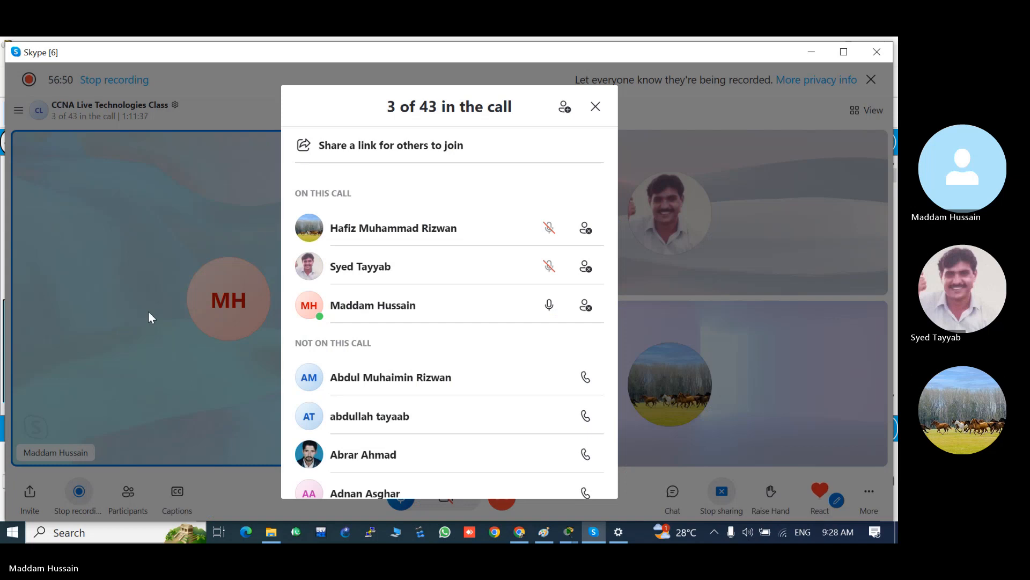
{"action": "left_click", "coordinate": [124, 279]}
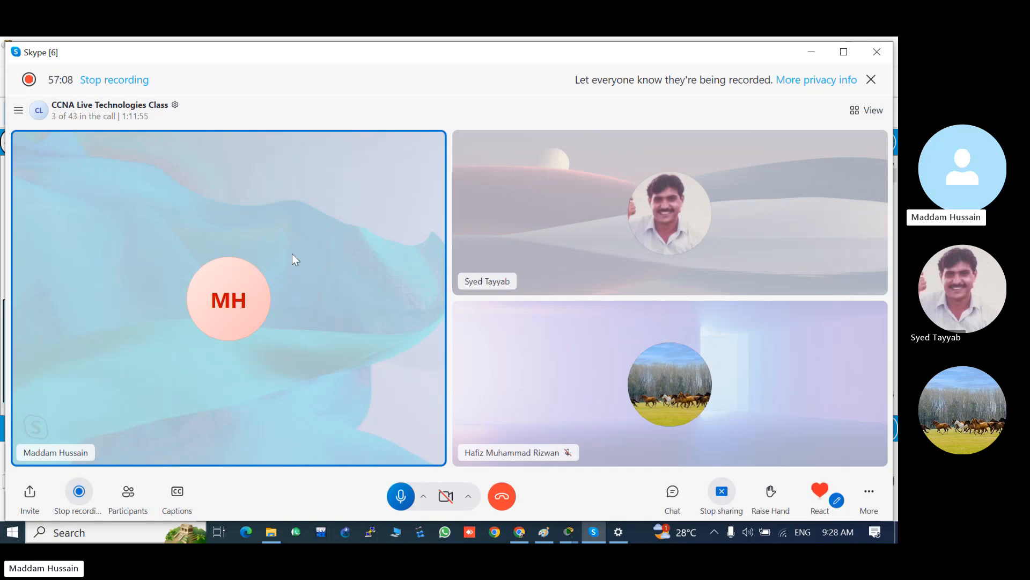
Step: Return to the Cisco Packet Tracer topology and exit the program, saving the changes to Routing 4X Ciscom.pkt
{"action": "left_click", "coordinate": [575, 535]}
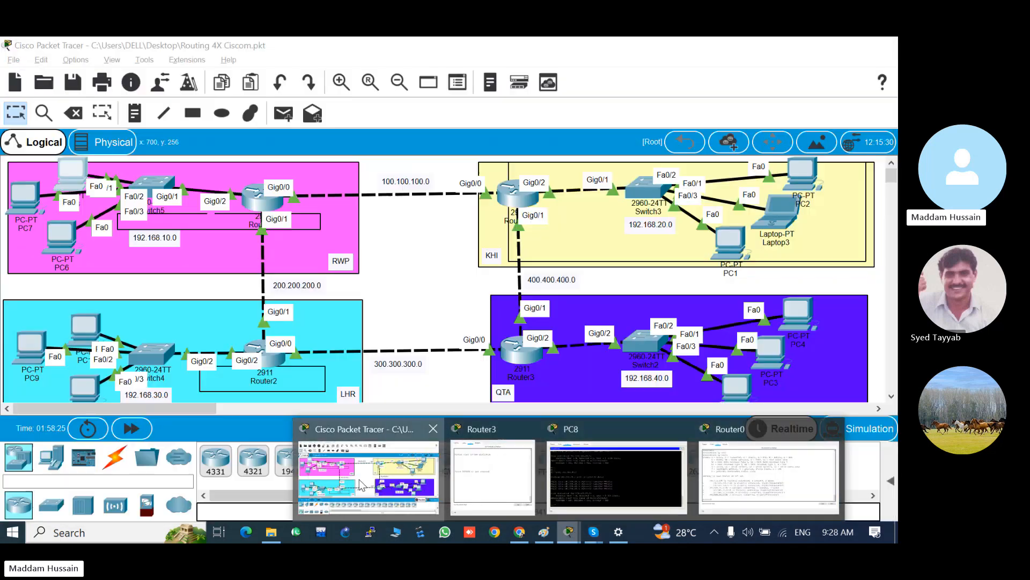
{"action": "left_click", "coordinate": [361, 484]}
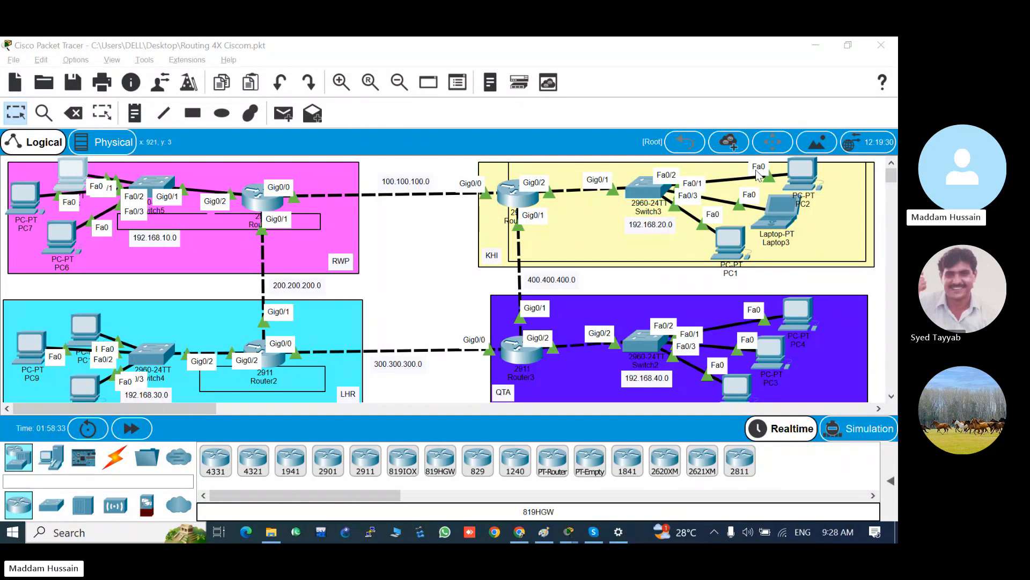
{"action": "left_click", "coordinate": [884, 44]}
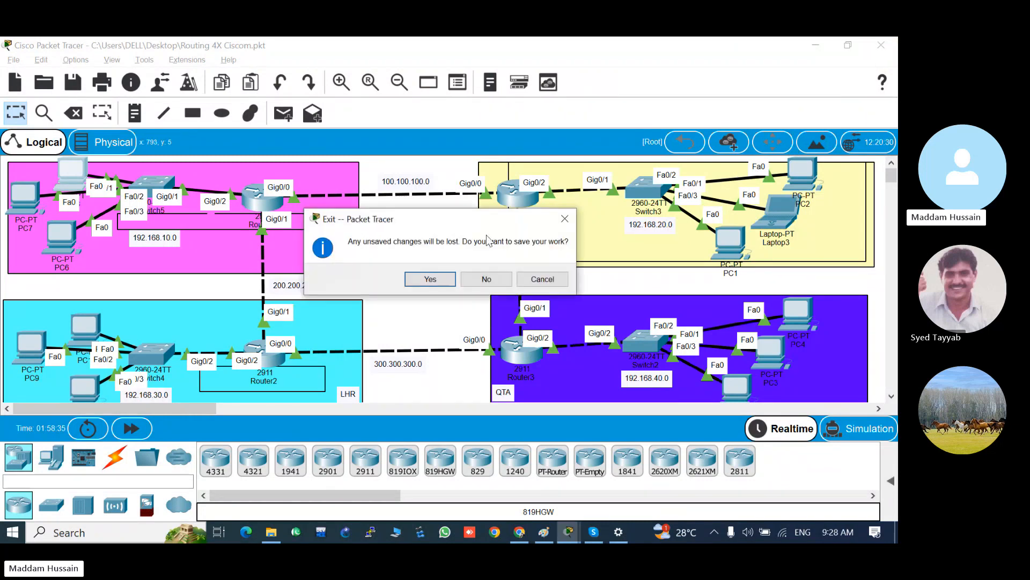
{"action": "left_click", "coordinate": [432, 278]}
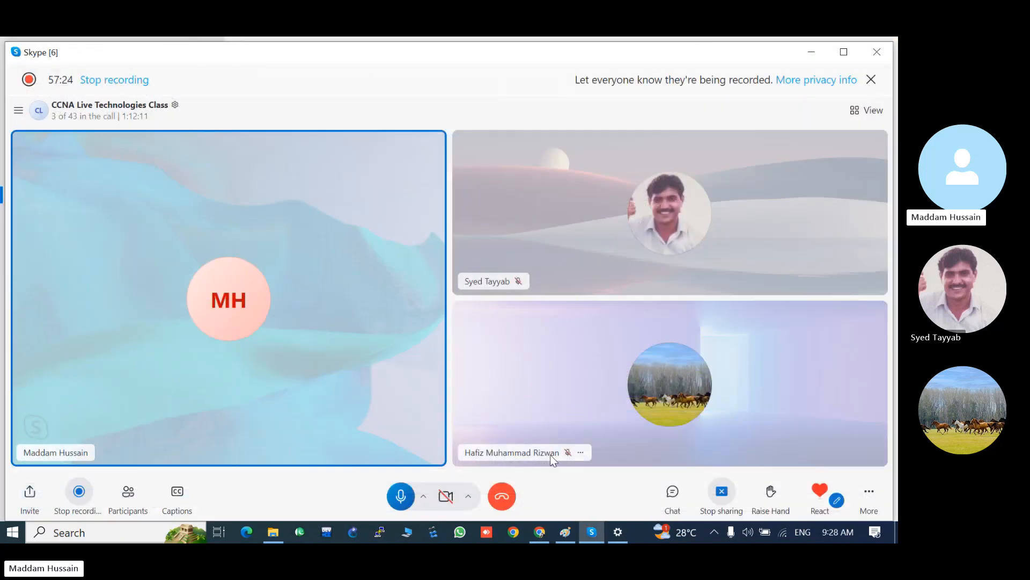